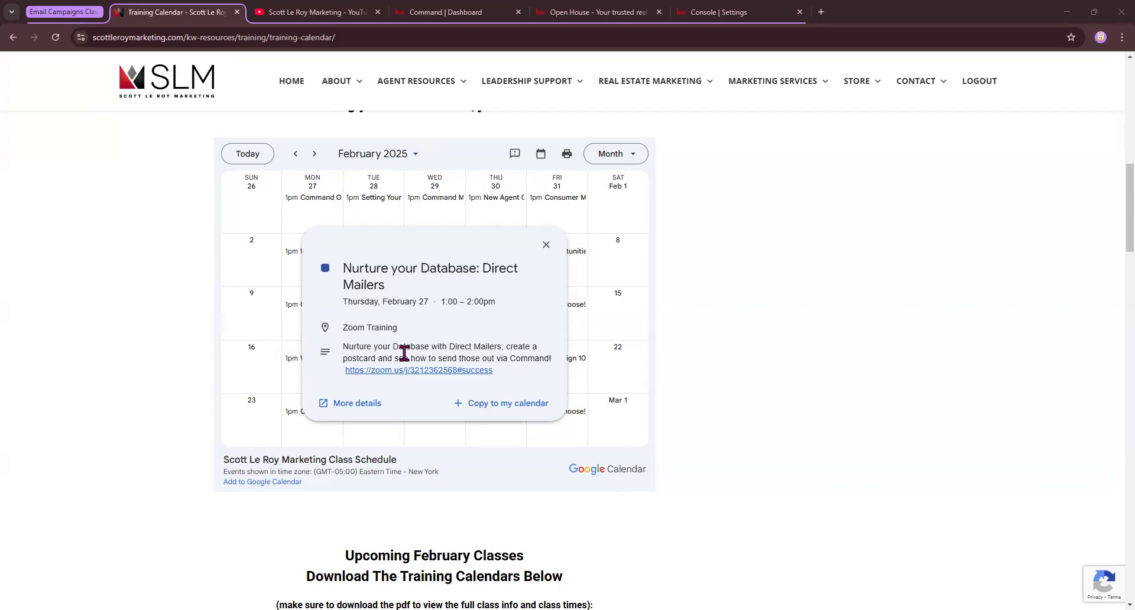
# Switch from the Training Calendar page to the Command | Dashboard browser tab
pyautogui.click(450, 18)
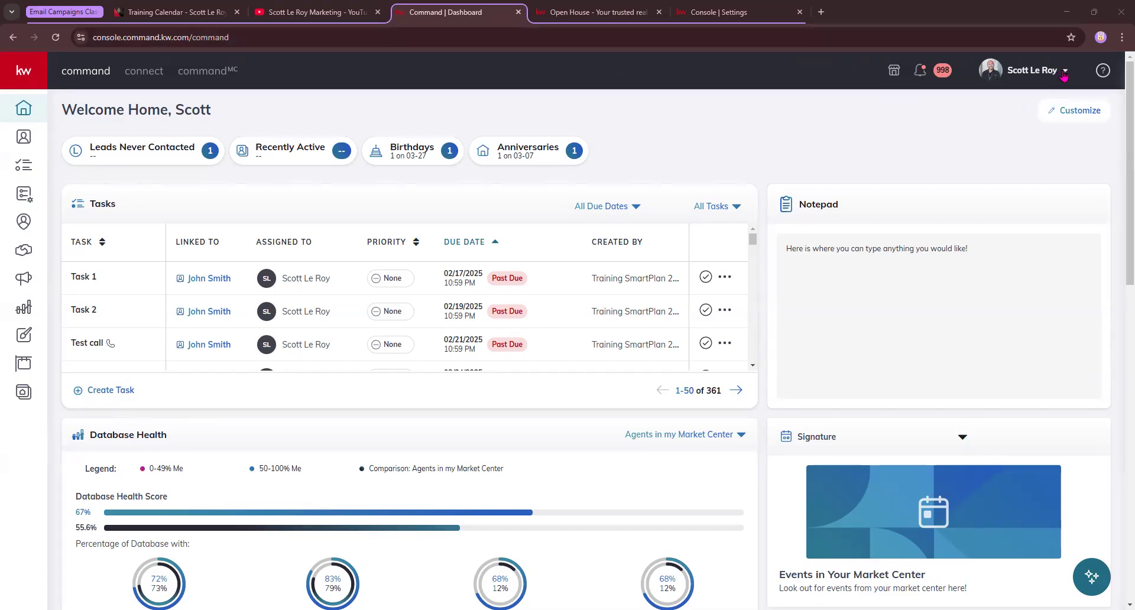
# Go to Settings > Connect Settings > Marketing Profile from the account menu
pyautogui.click(1064, 73)
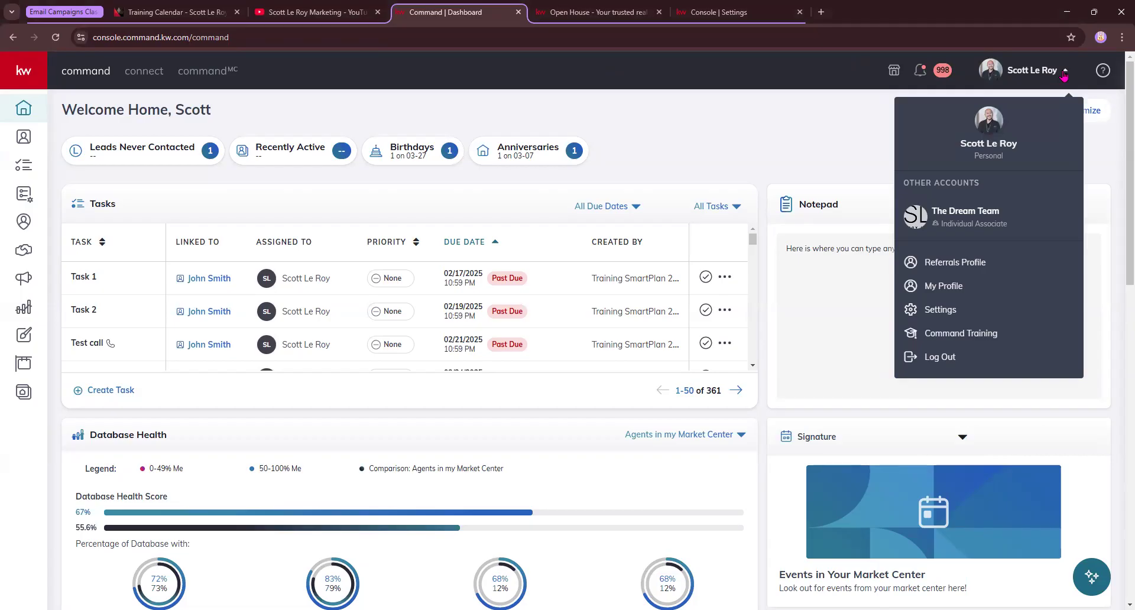
pyautogui.click(934, 314)
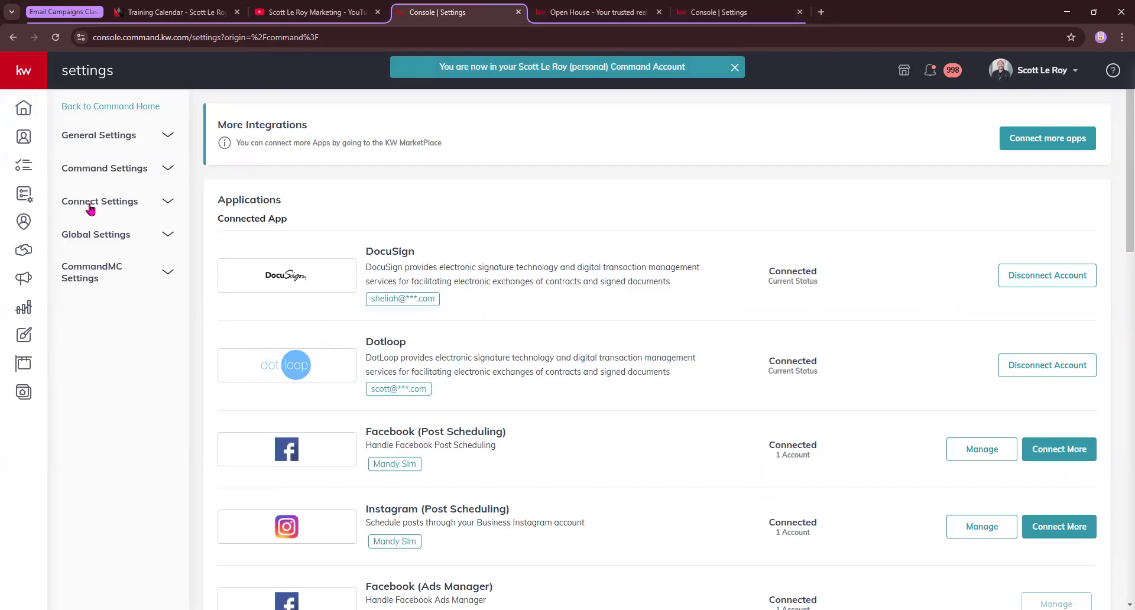
pyautogui.click(124, 206)
pyautogui.click(130, 234)
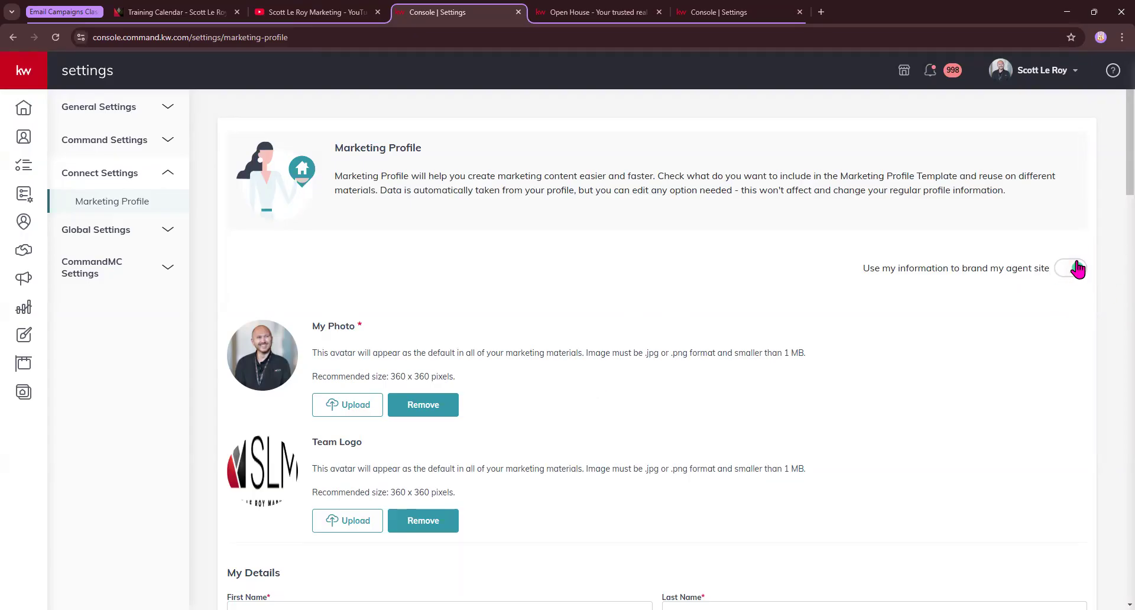
pyautogui.scroll(-1, 499, 348)
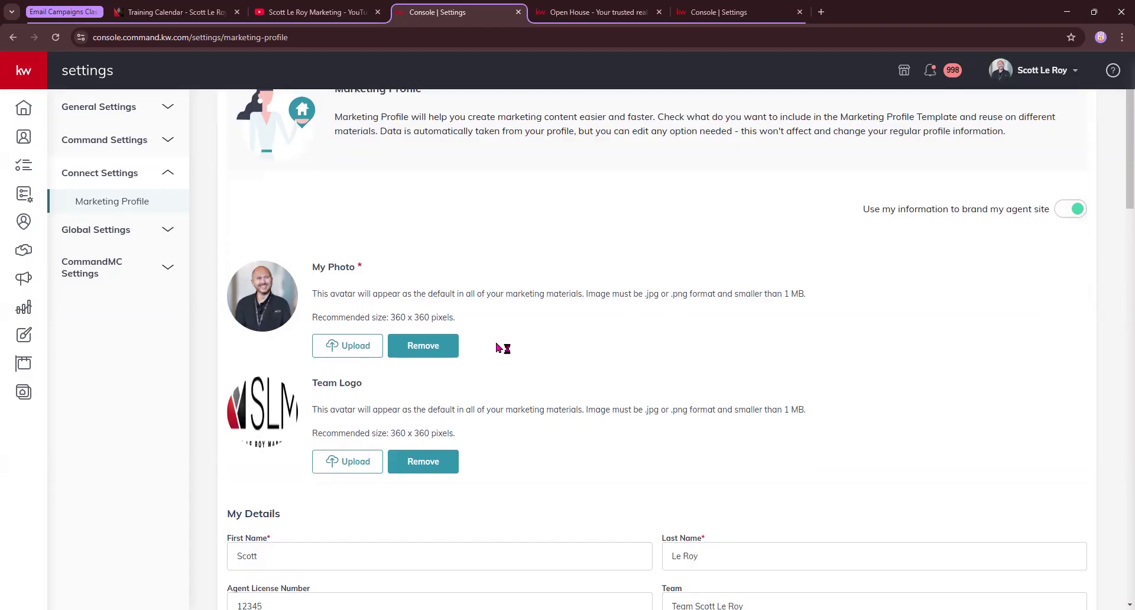
pyautogui.scroll(-1, 500, 349)
pyautogui.moveTo(358, 203); pyautogui.dragTo(370, 210)
pyautogui.click(545, 303)
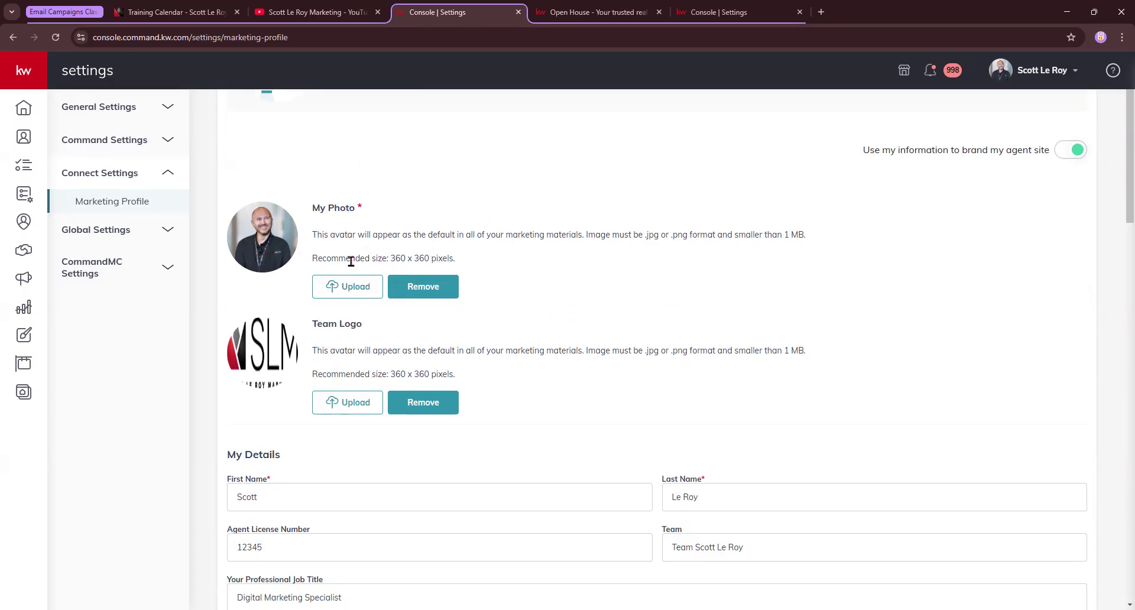
pyautogui.moveTo(313, 260); pyautogui.dragTo(459, 265)
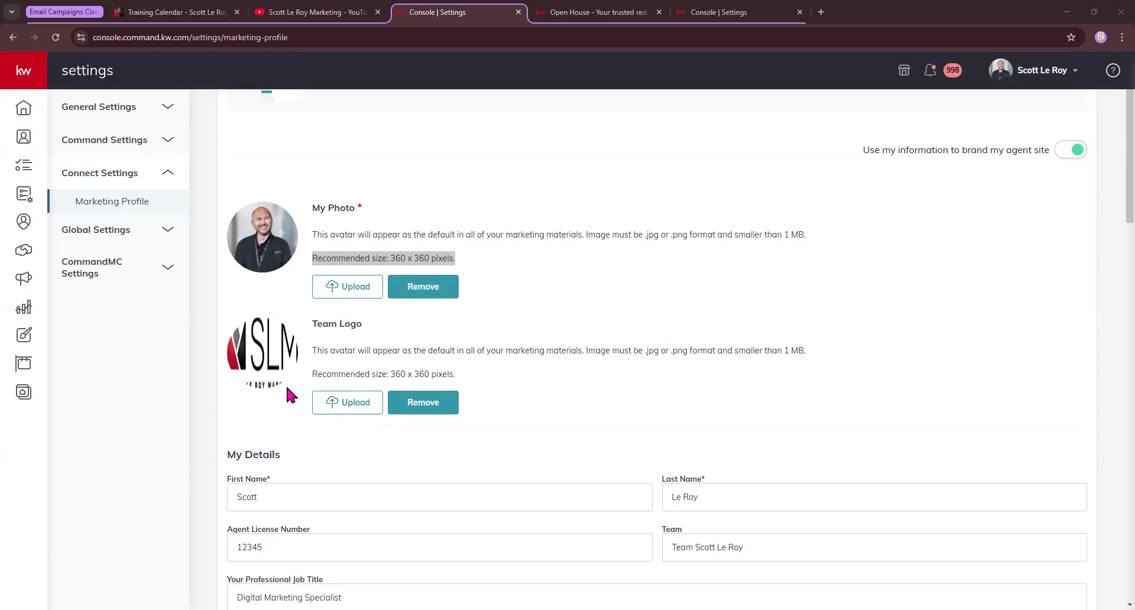
pyautogui.scroll(-1, 379, 366)
pyautogui.moveTo(391, 314); pyautogui.dragTo(432, 323)
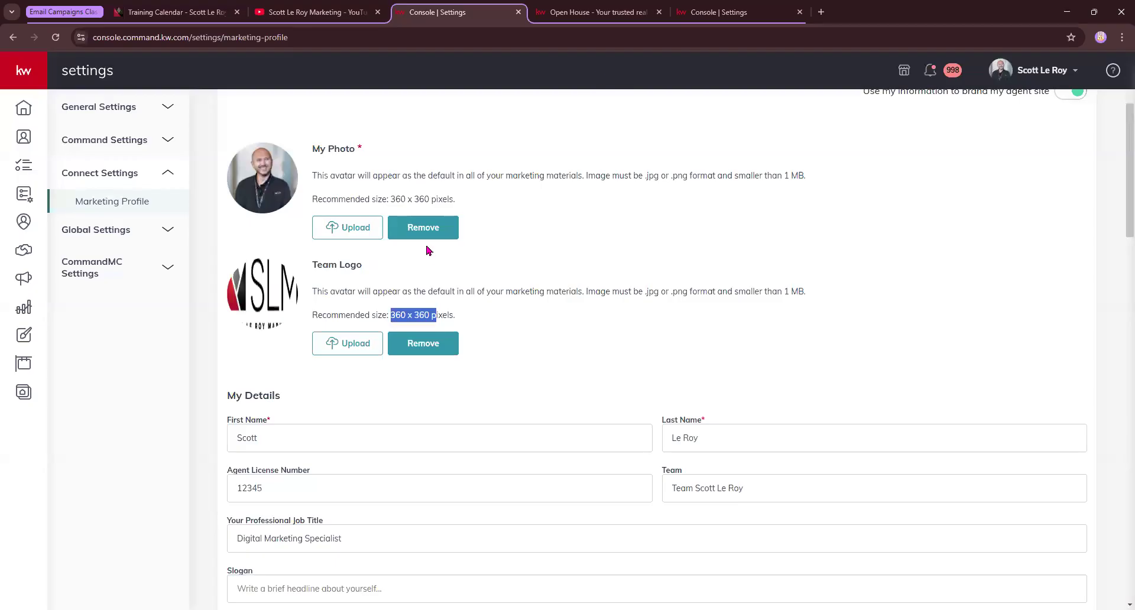
pyautogui.click(418, 316)
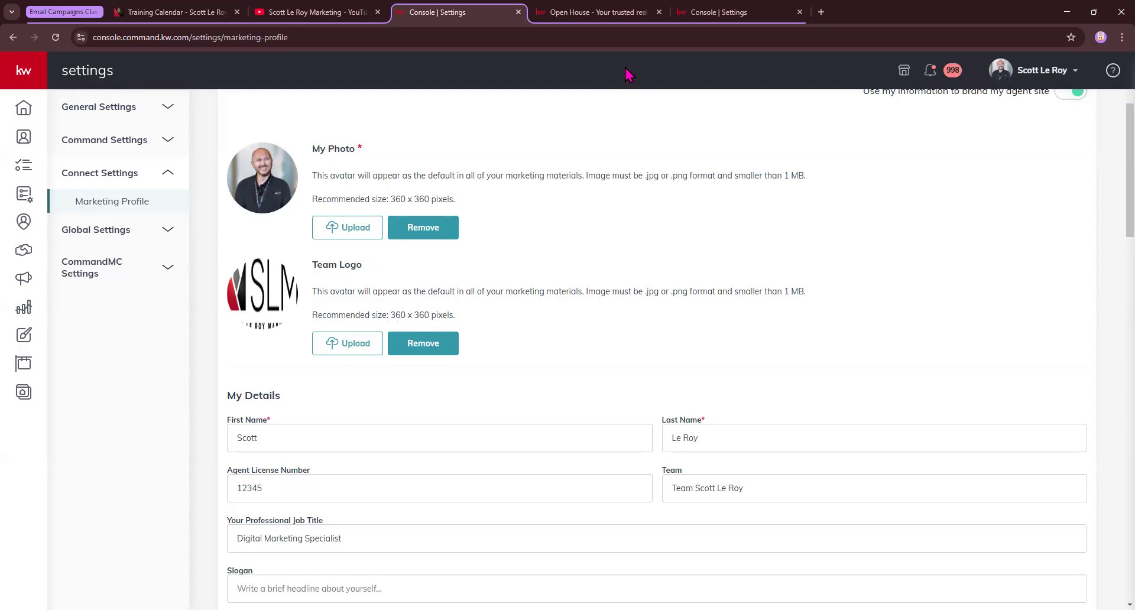
pyautogui.moveTo(388, 314); pyautogui.dragTo(446, 331)
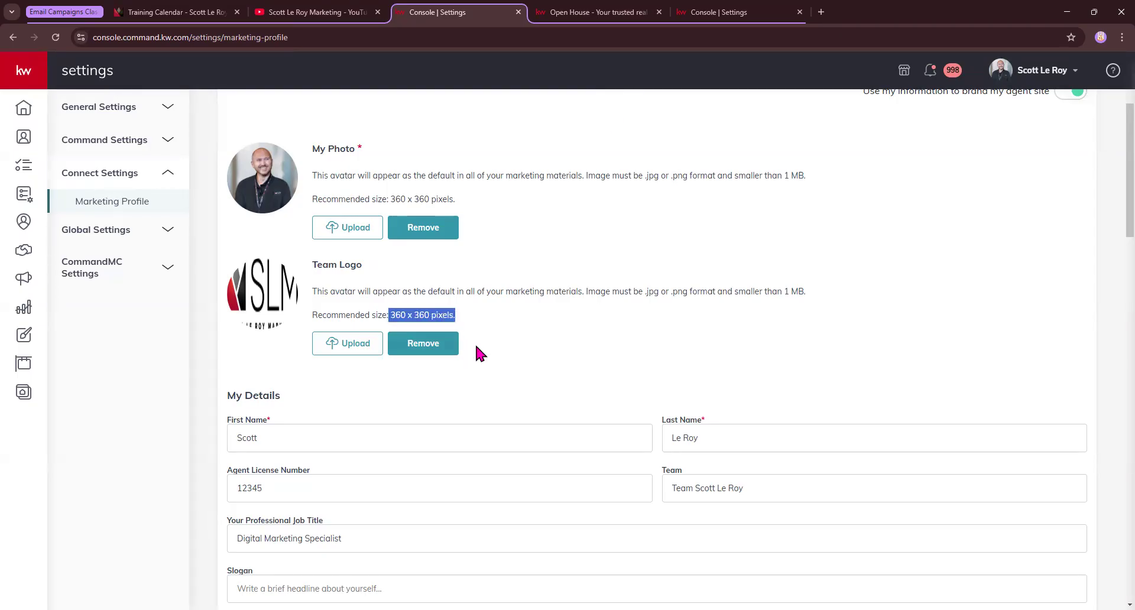
pyautogui.scroll(-3, 477, 349)
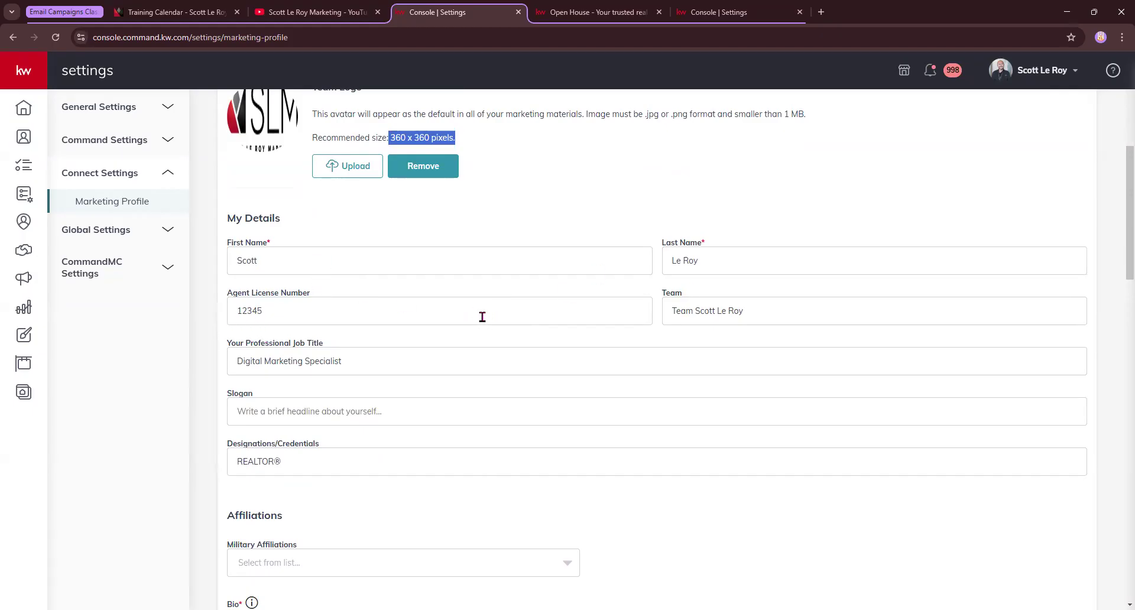
pyautogui.click(236, 308)
pyautogui.doubleClick(365, 307)
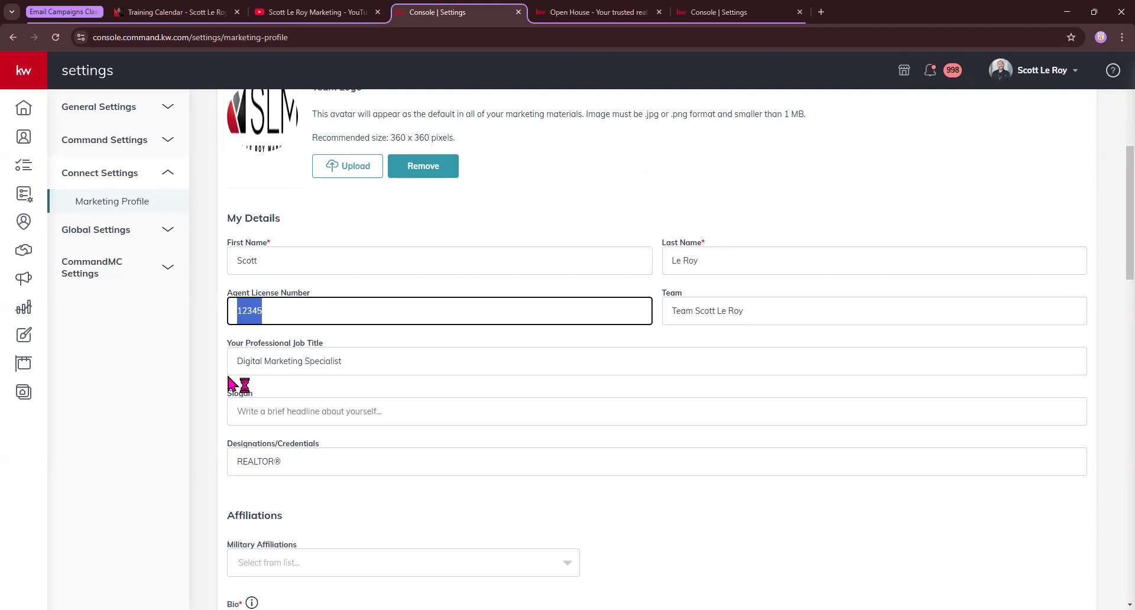
pyautogui.press('Tab')
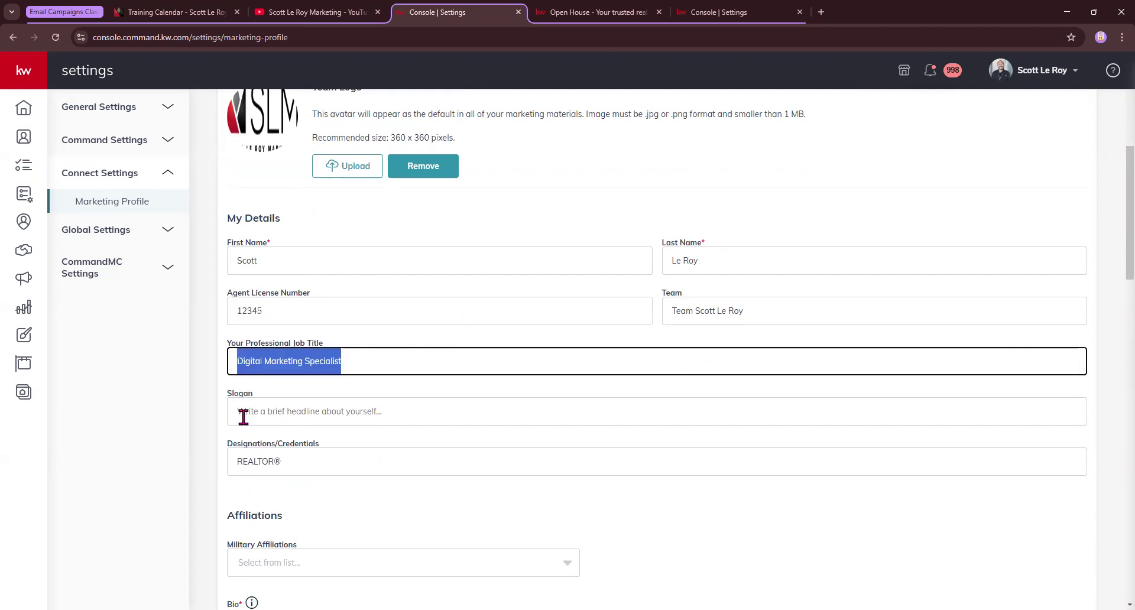
pyautogui.press('Tab')
pyautogui.scroll(-1, 331, 413)
pyautogui.click(325, 402)
pyautogui.hotkey('ctrl', 'a')
pyautogui.scroll(-1, 489, 412)
pyautogui.scroll(-2, 489, 413)
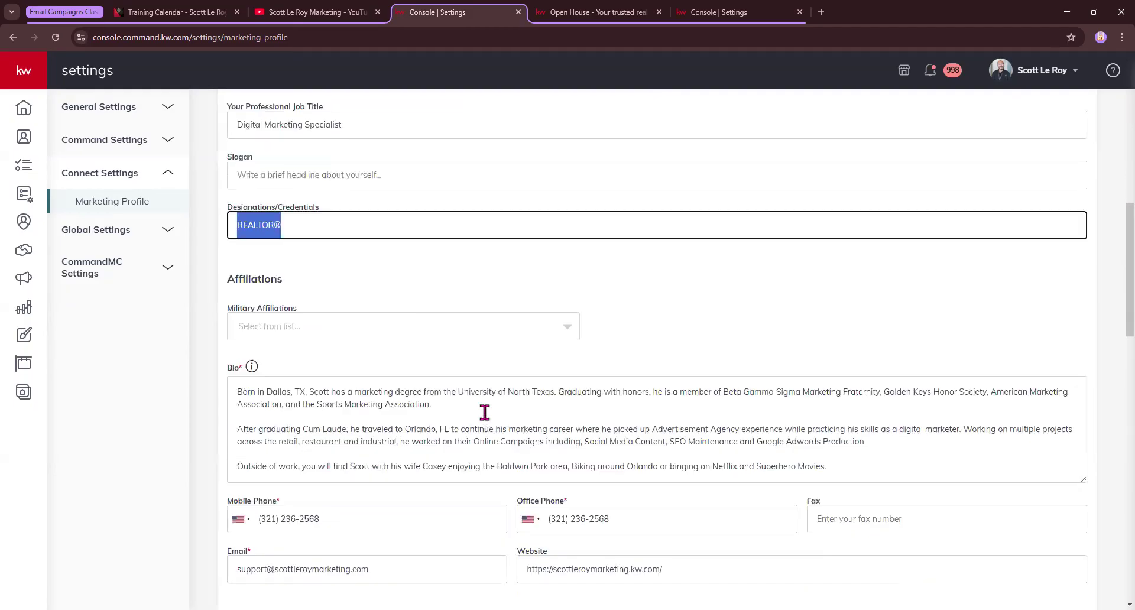
pyautogui.click(459, 331)
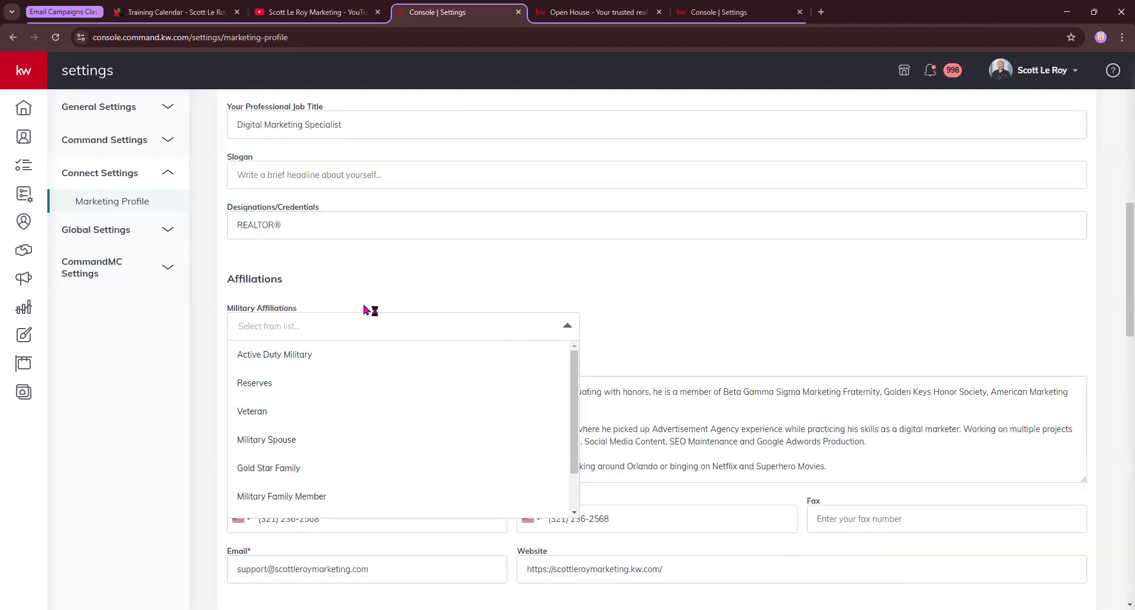
pyautogui.scroll(-1, 336, 416)
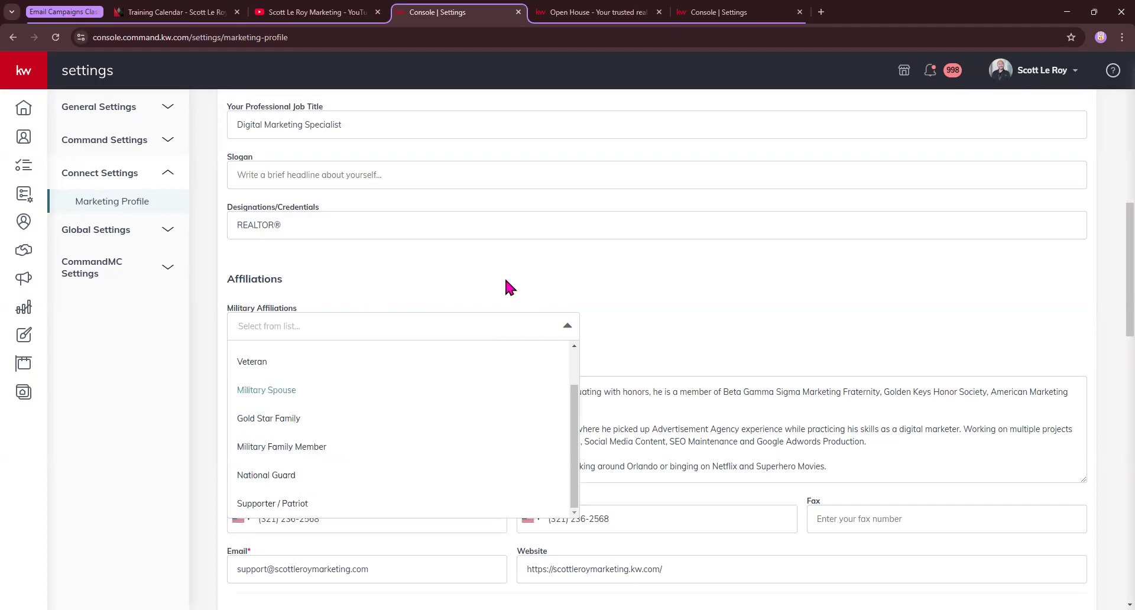
pyautogui.click(704, 314)
pyautogui.scroll(-1, 546, 377)
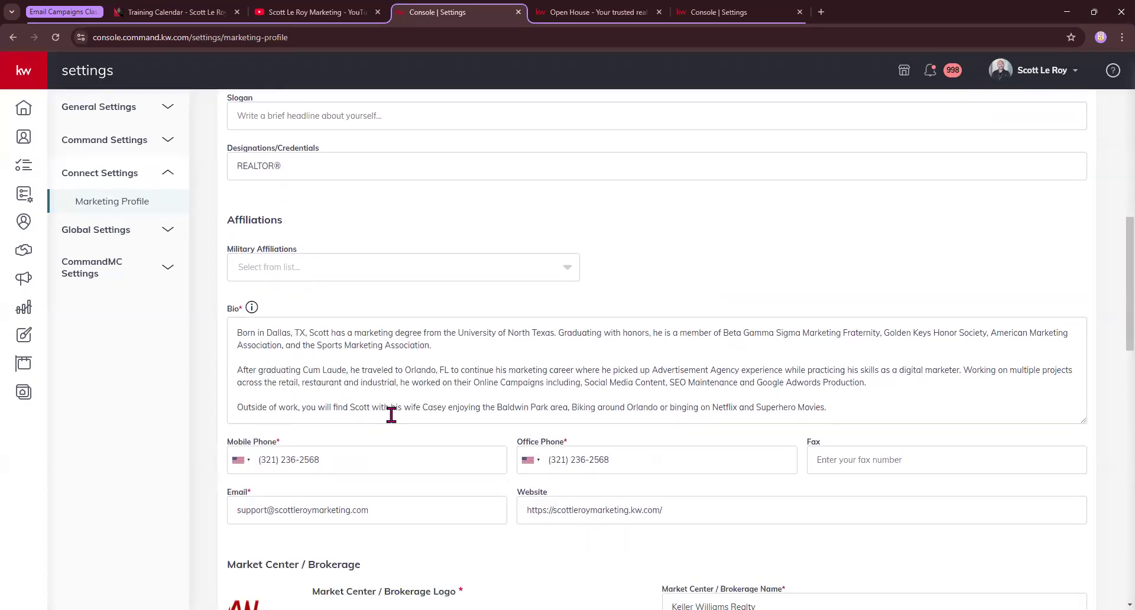
pyautogui.scroll(-1, 463, 337)
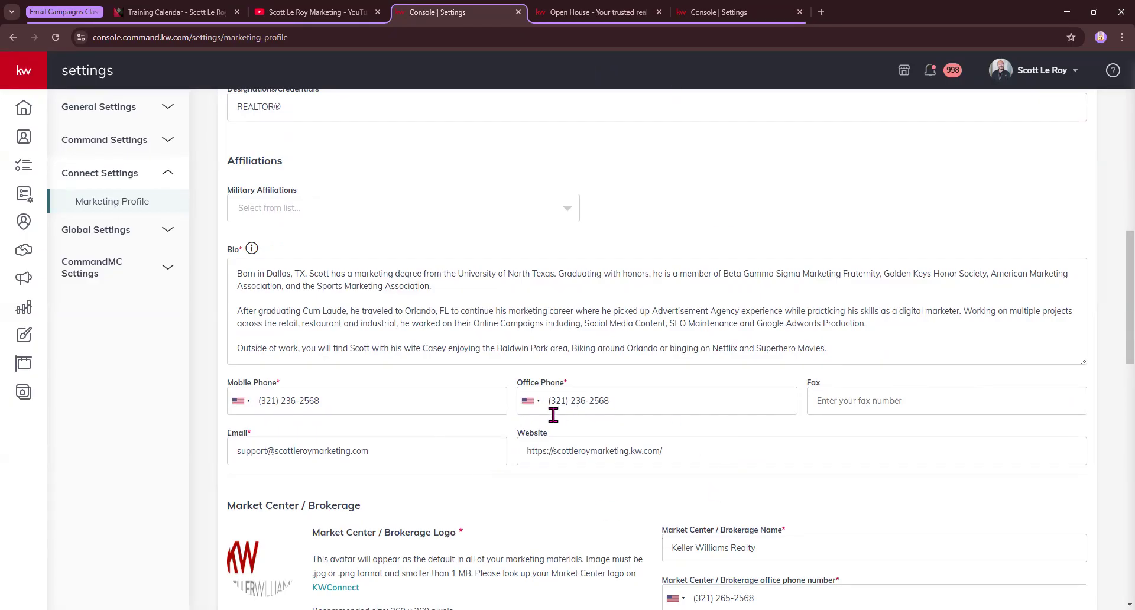
pyautogui.click(553, 451)
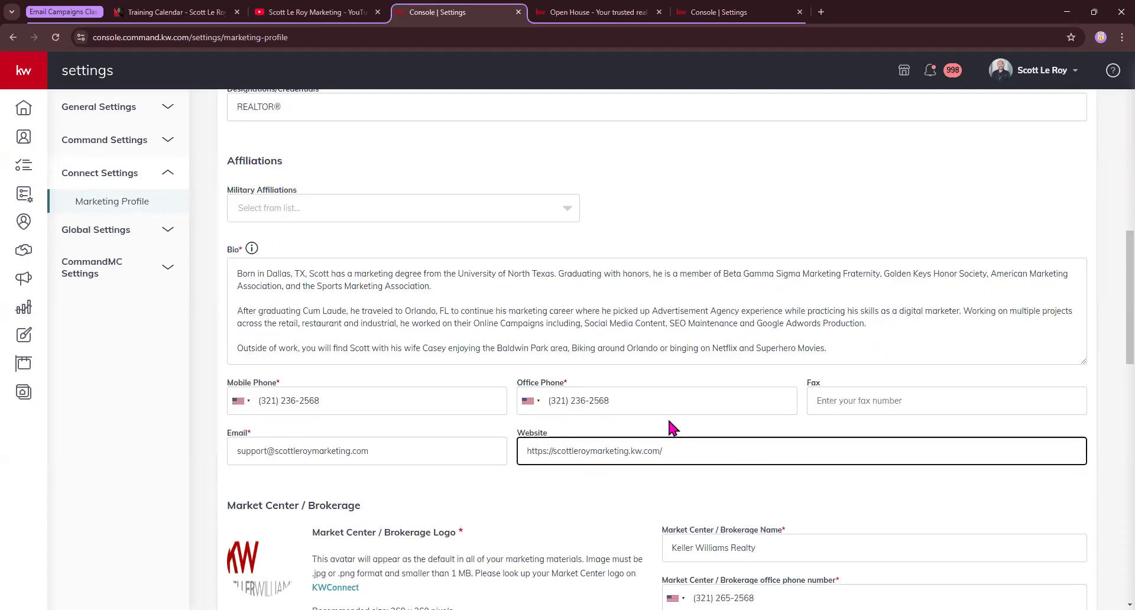
pyautogui.write('www.')
pyautogui.press('BackSpace')
pyautogui.press('BackSpace')
pyautogui.press('BackSpace')
pyautogui.press('BackSpace')
pyautogui.hotkey('ctrl', 'a')
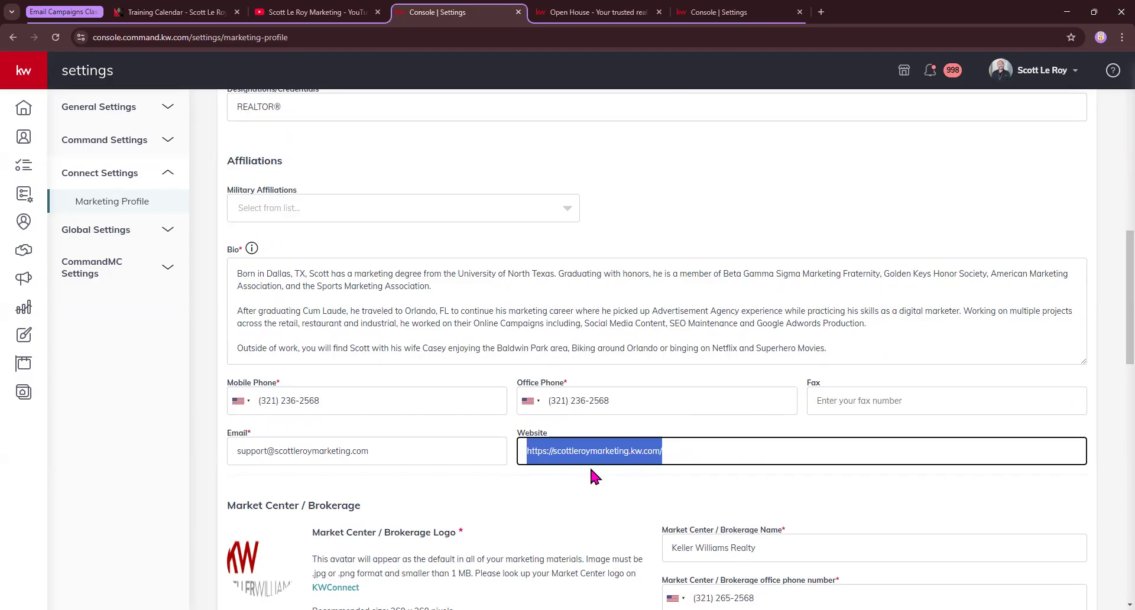
# Copy the agent website domain and load it in a new browser tab
pyautogui.click(677, 455)
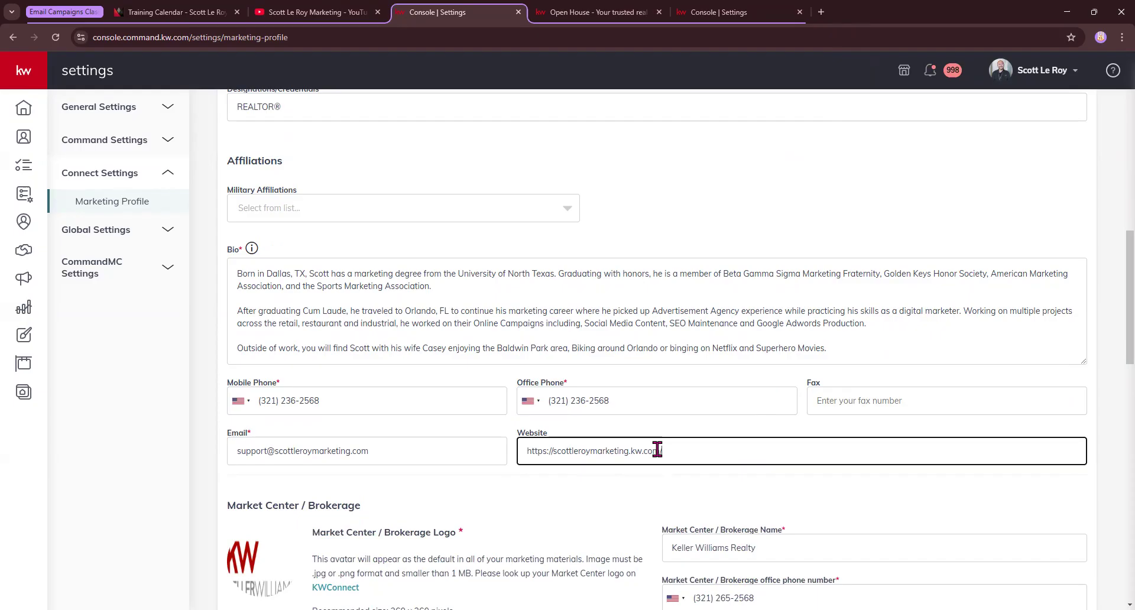
pyautogui.doubleClick(554, 455)
pyautogui.rightClick(556, 452)
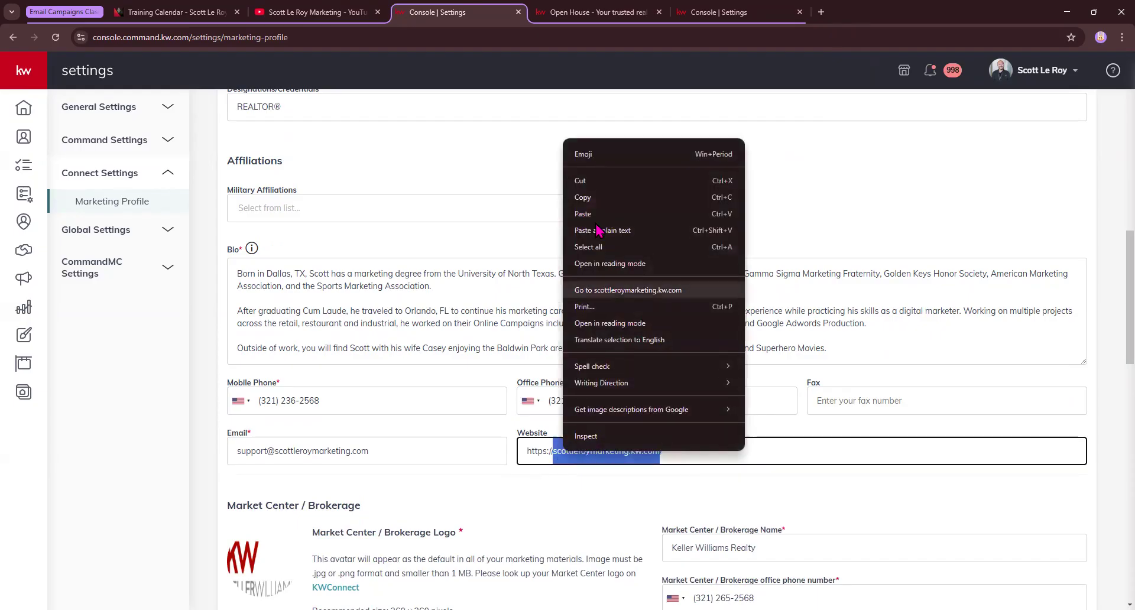
pyautogui.click(599, 192)
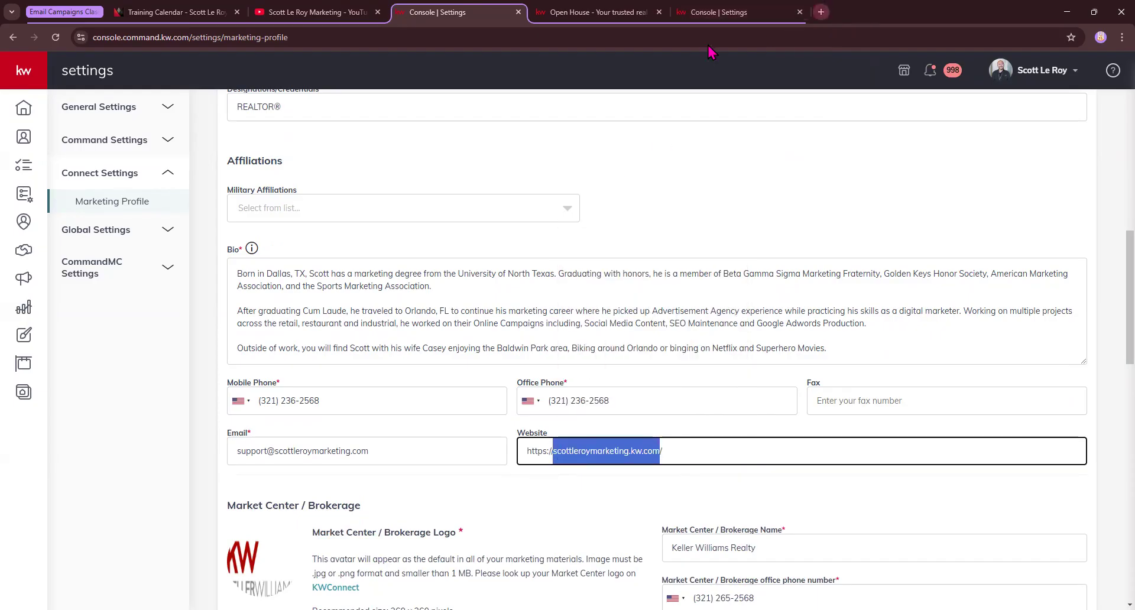
pyautogui.hotkey('ctrl', 't')
pyautogui.hotkey('ctrl', 'f')
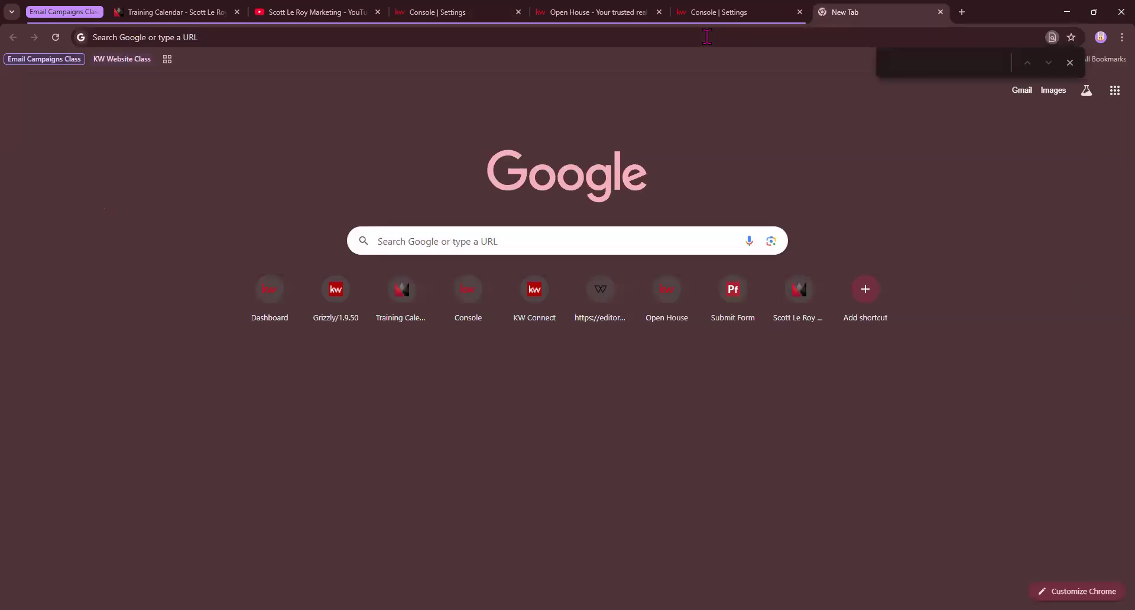
pyautogui.click(706, 37)
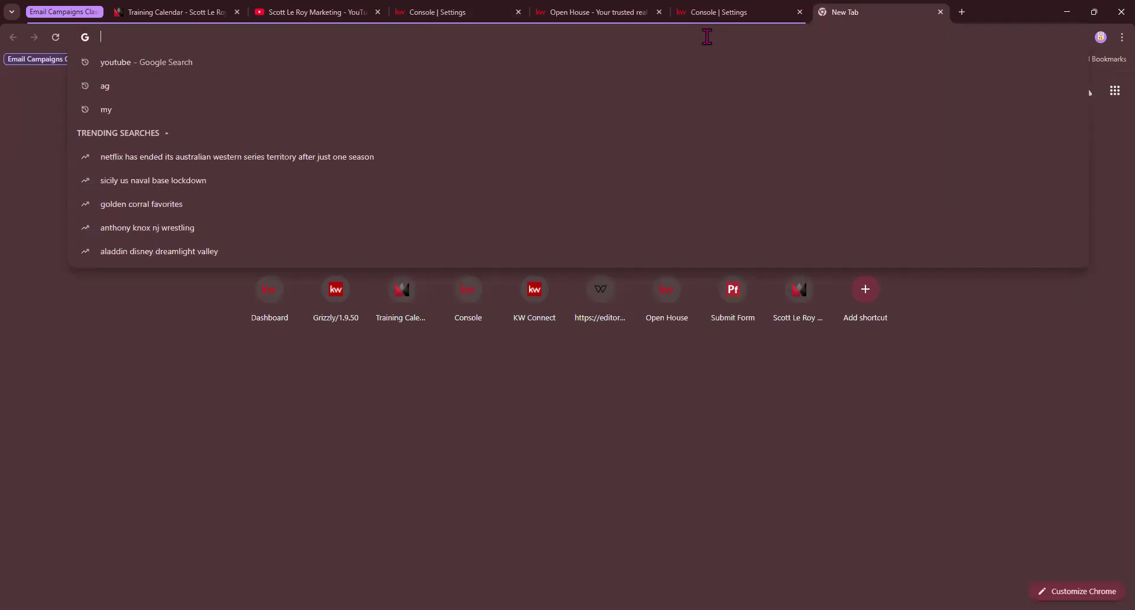
pyautogui.hotkey('ctrl', 'v')
pyautogui.press('Return')
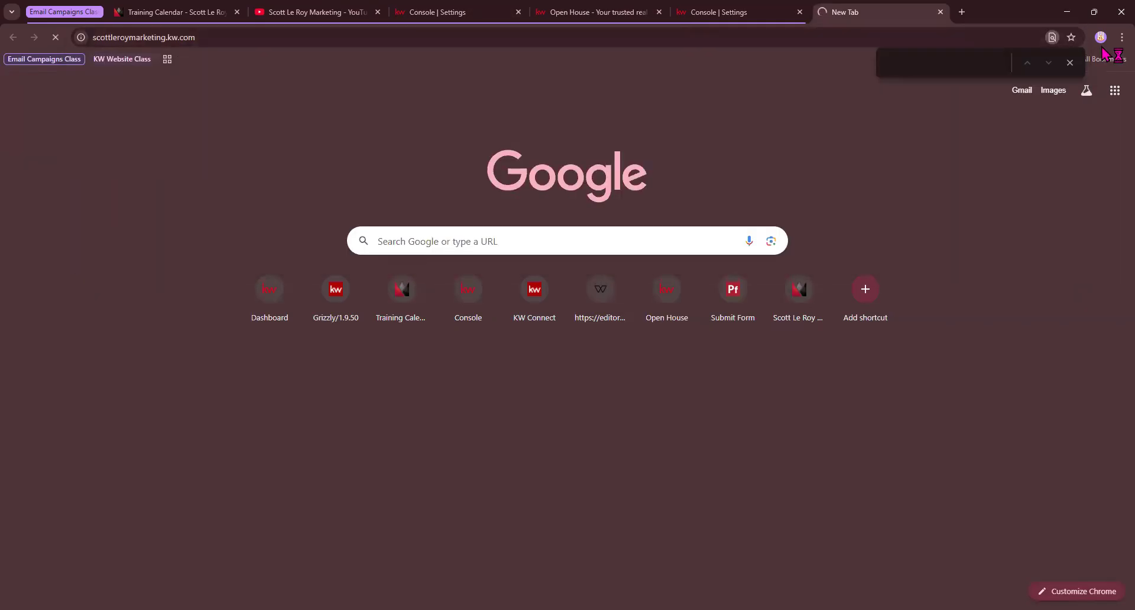
pyautogui.click(1074, 64)
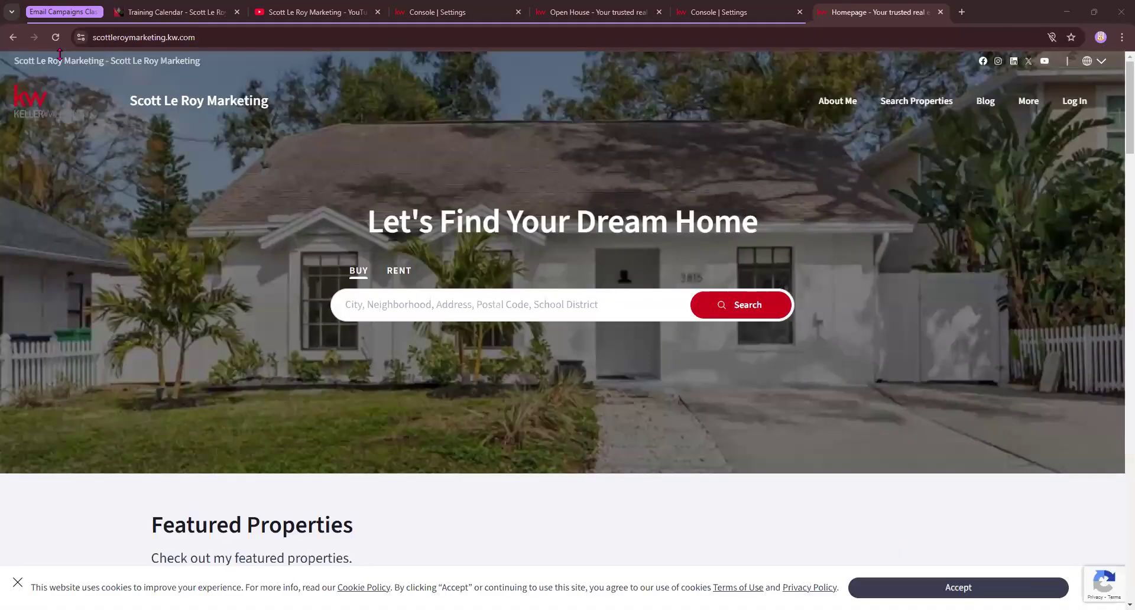
# Copy the agent site's full kw.com address and paste it into the Marketing Profile Website field
pyautogui.click(225, 35)
pyautogui.rightClick(159, 37)
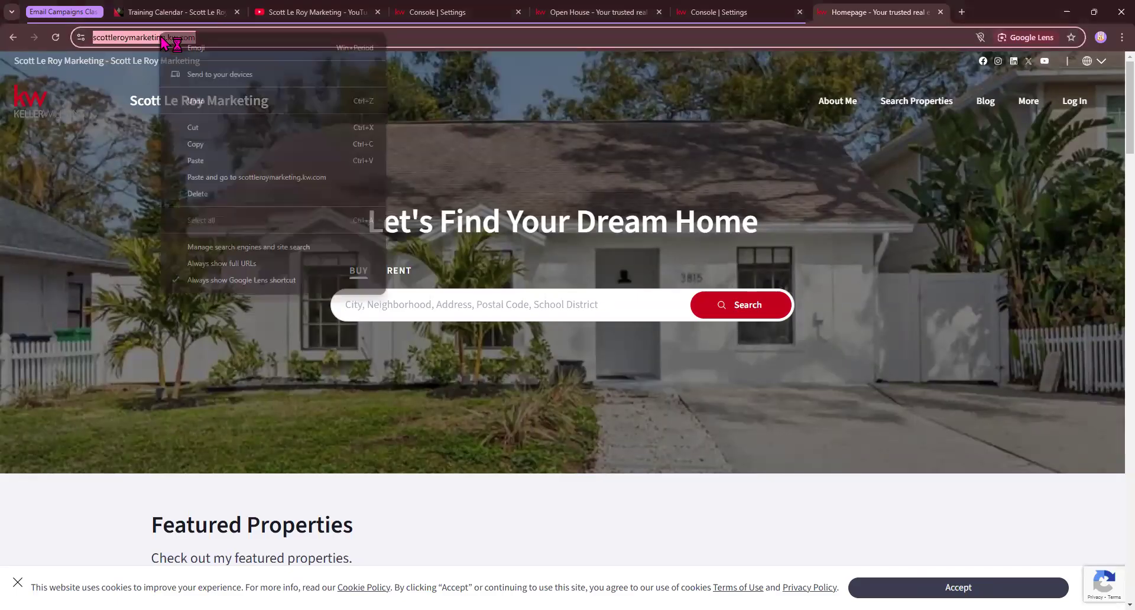
pyautogui.click(214, 144)
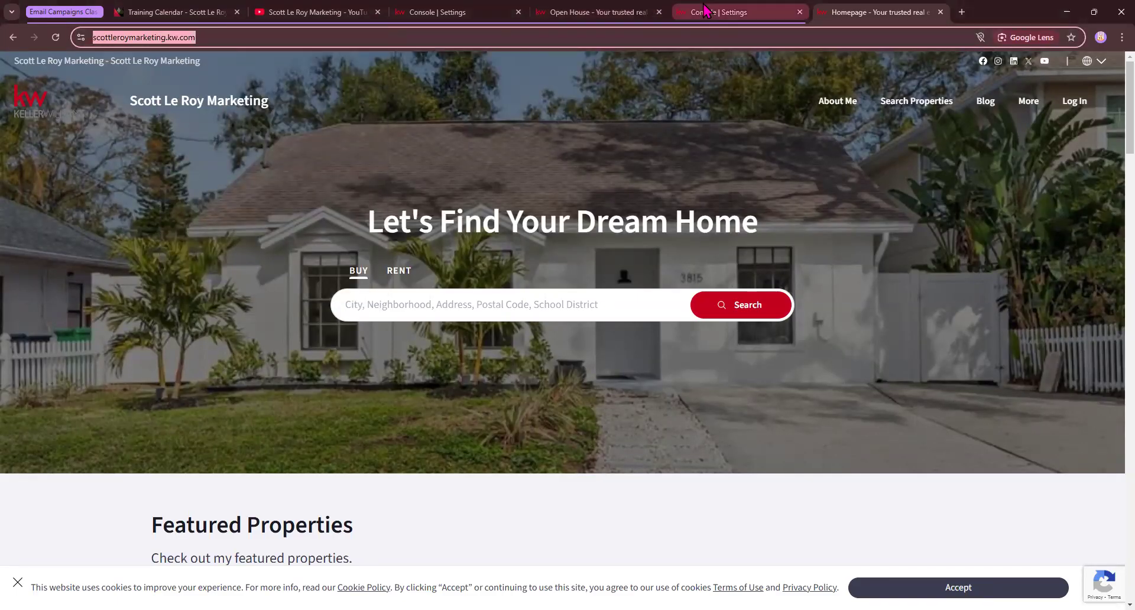
pyautogui.click(705, 10)
pyautogui.click(576, 12)
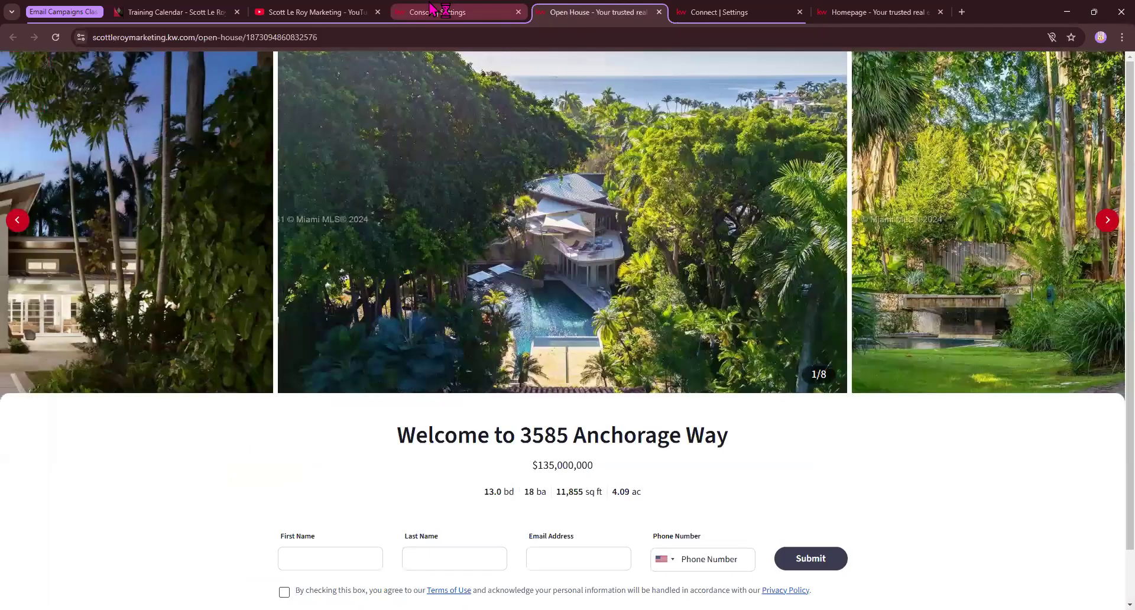
pyautogui.click(432, 10)
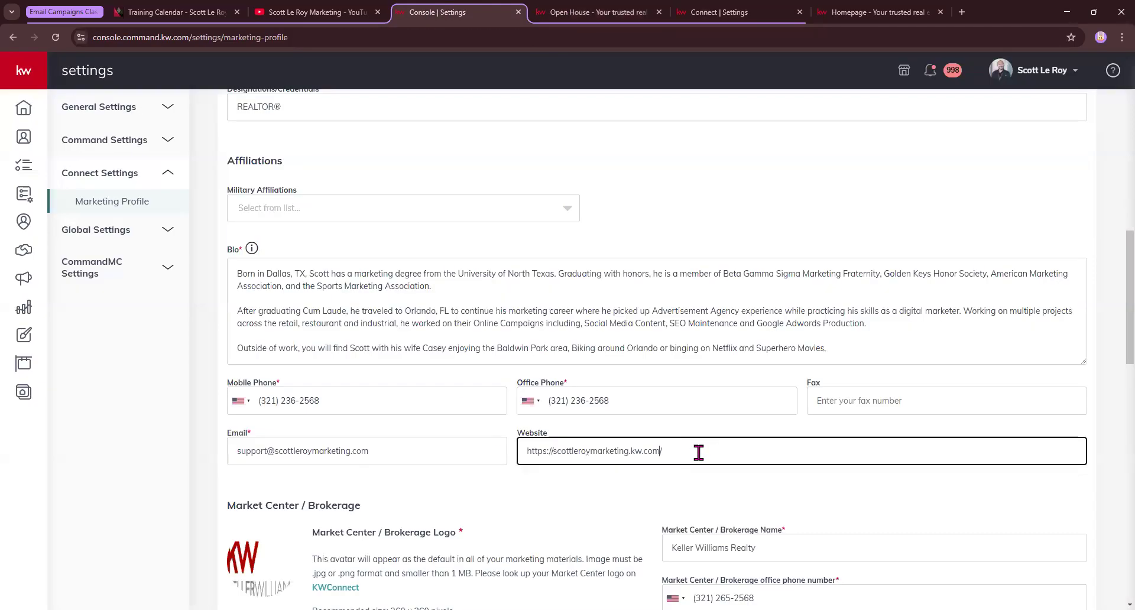
pyautogui.hotkey('ctrl', 'a')
pyautogui.hotkey('ctrl', 'v')
pyautogui.click(520, 486)
# Search market center 958 on KW Connect's Logos and Branding page, then return to the settings tab
pyautogui.scroll(-4, 520, 481)
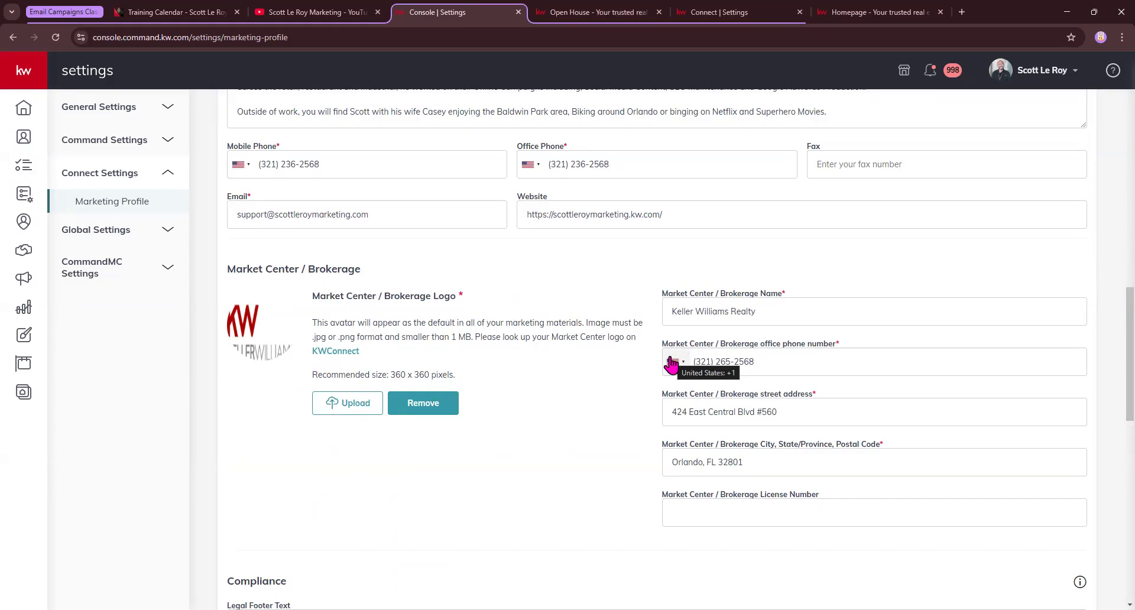
pyautogui.click(345, 355)
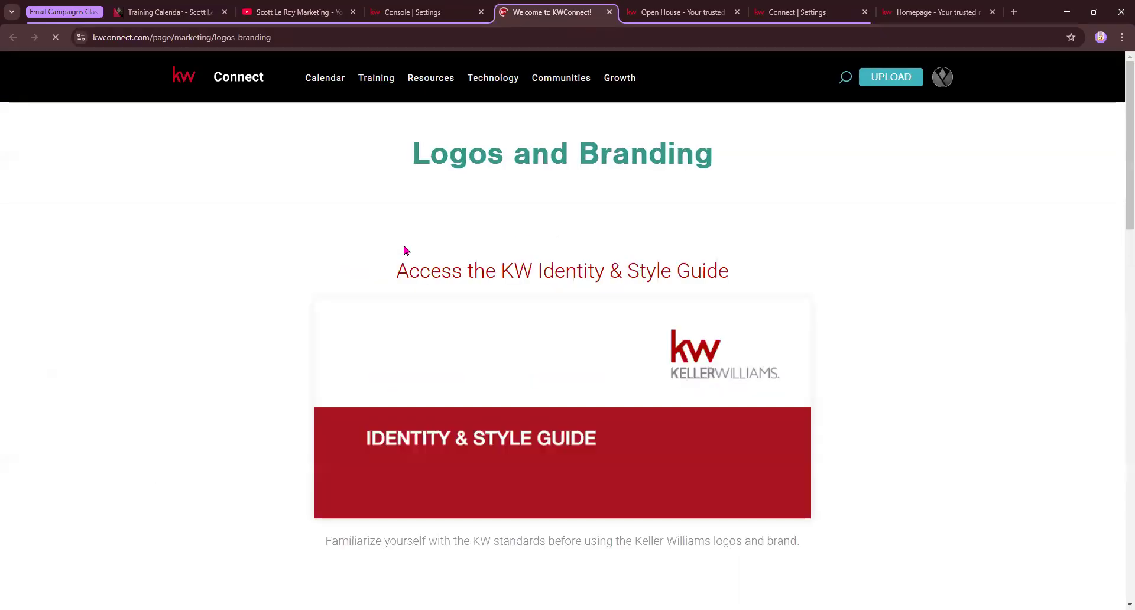
pyautogui.scroll(-2, 595, 88)
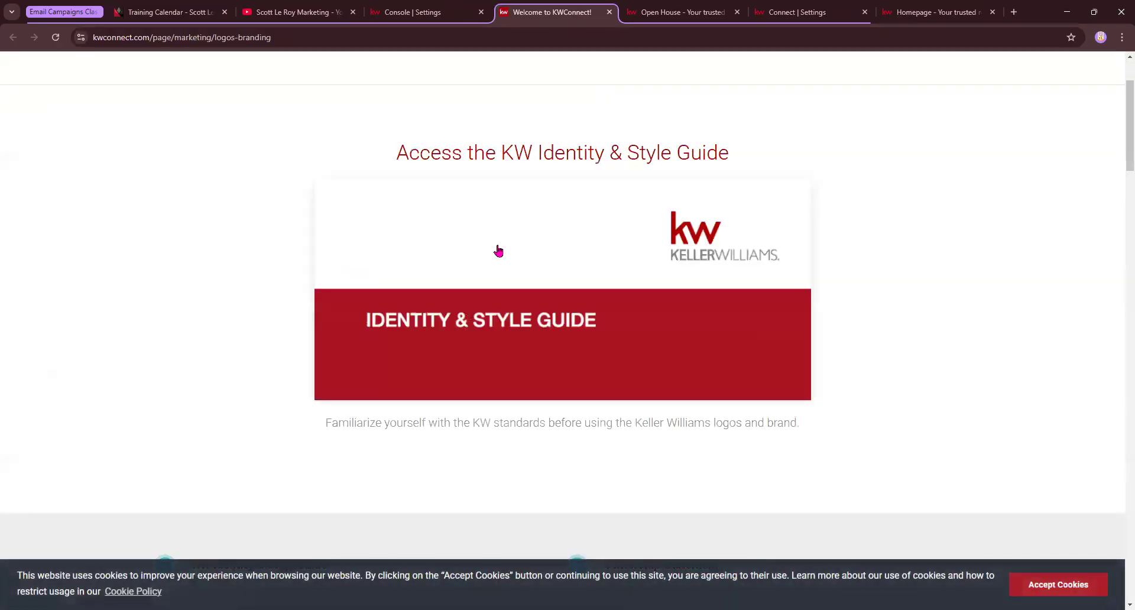
pyautogui.scroll(-10, 498, 251)
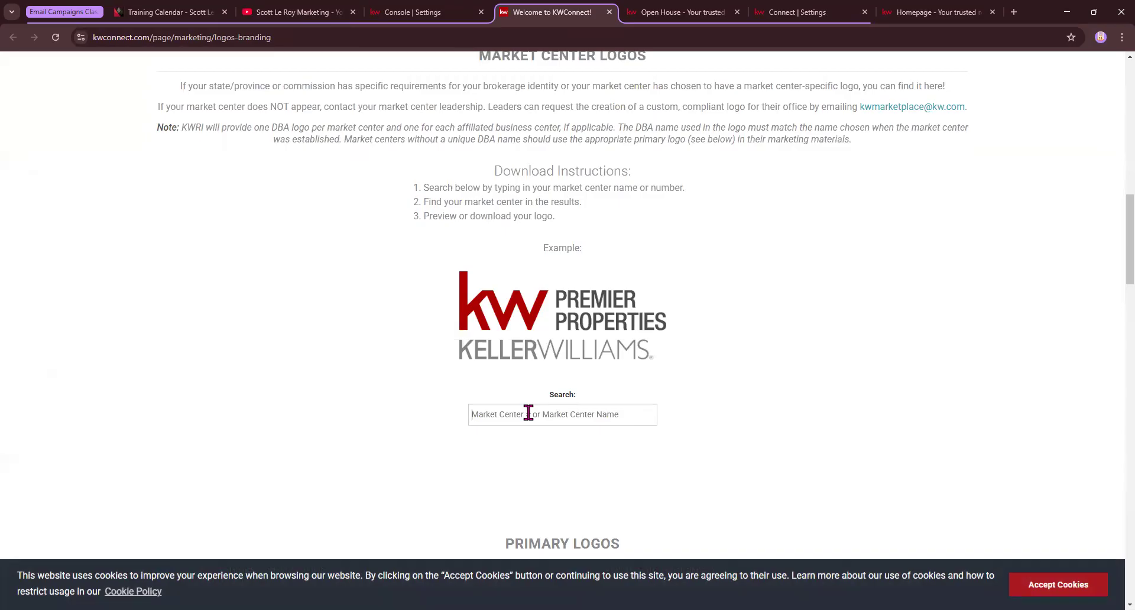
pyautogui.write('958')
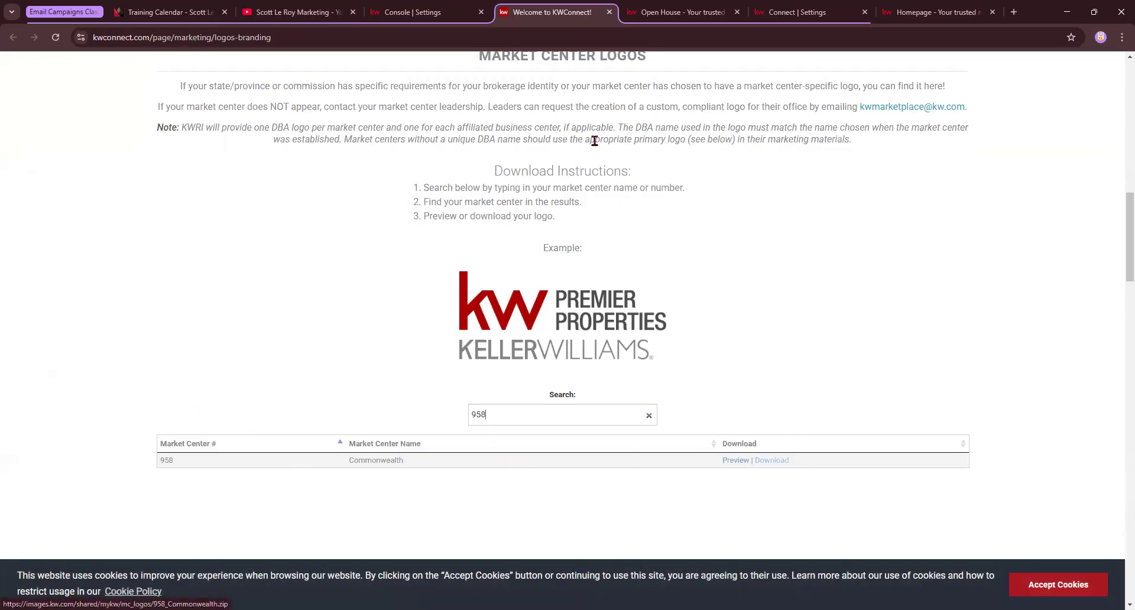
pyautogui.click(414, 12)
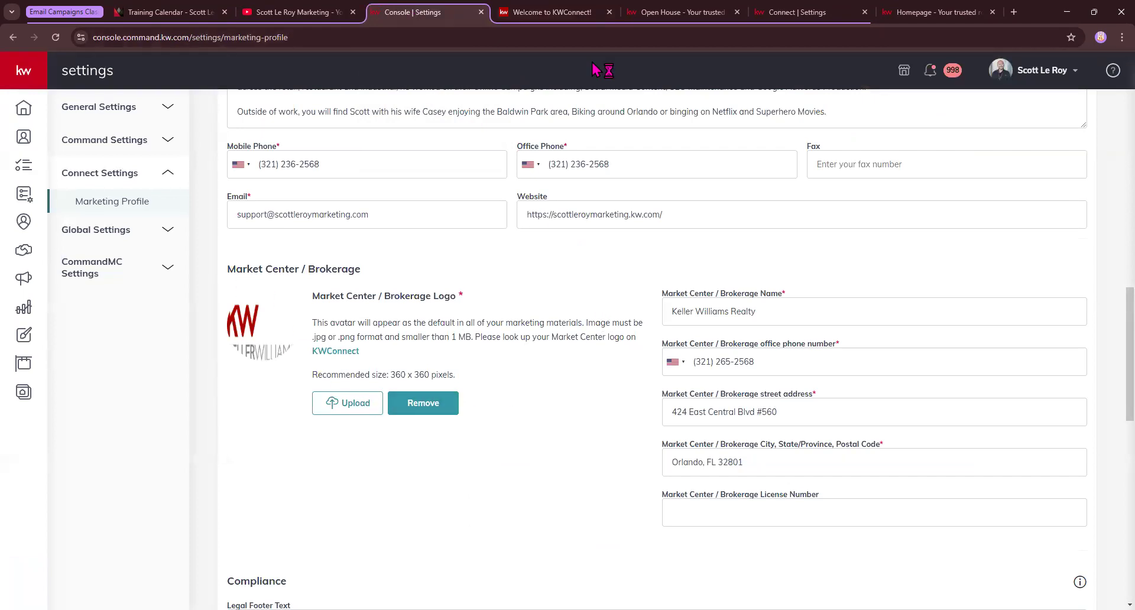
pyautogui.scroll(-6, 509, 467)
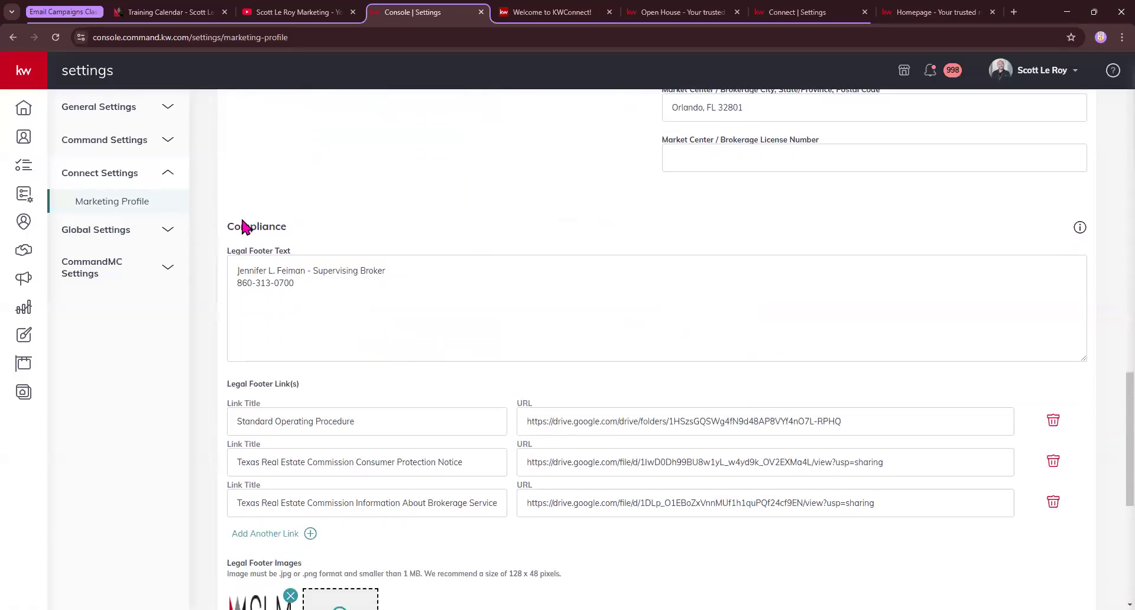
pyautogui.moveTo(229, 227); pyautogui.dragTo(312, 236)
pyautogui.scroll(-2, 291, 322)
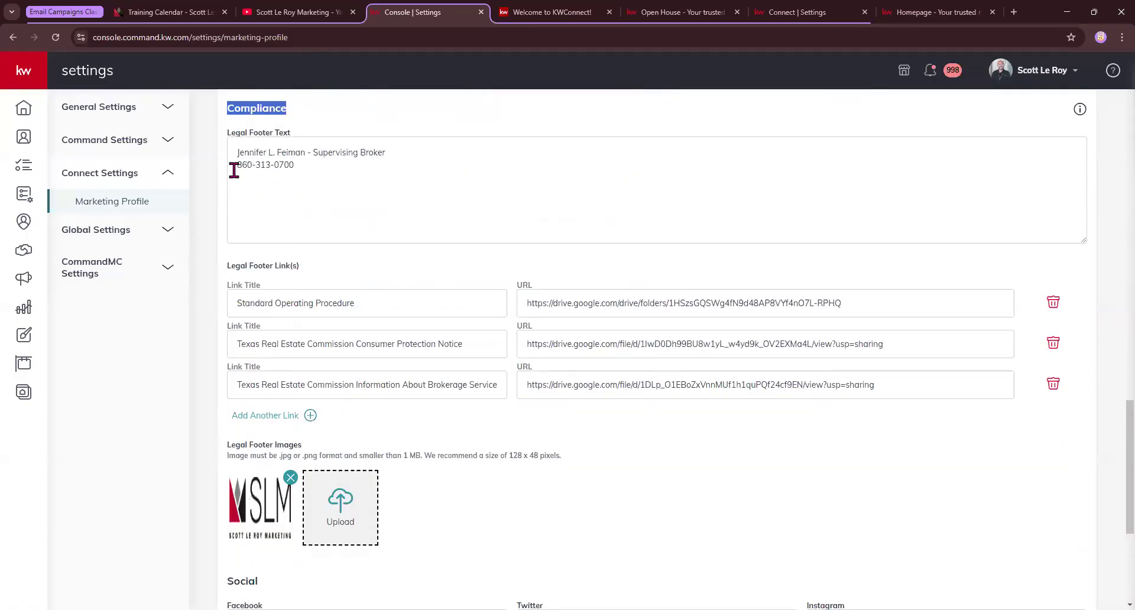
pyautogui.click(285, 136)
pyautogui.tripleClick(286, 136)
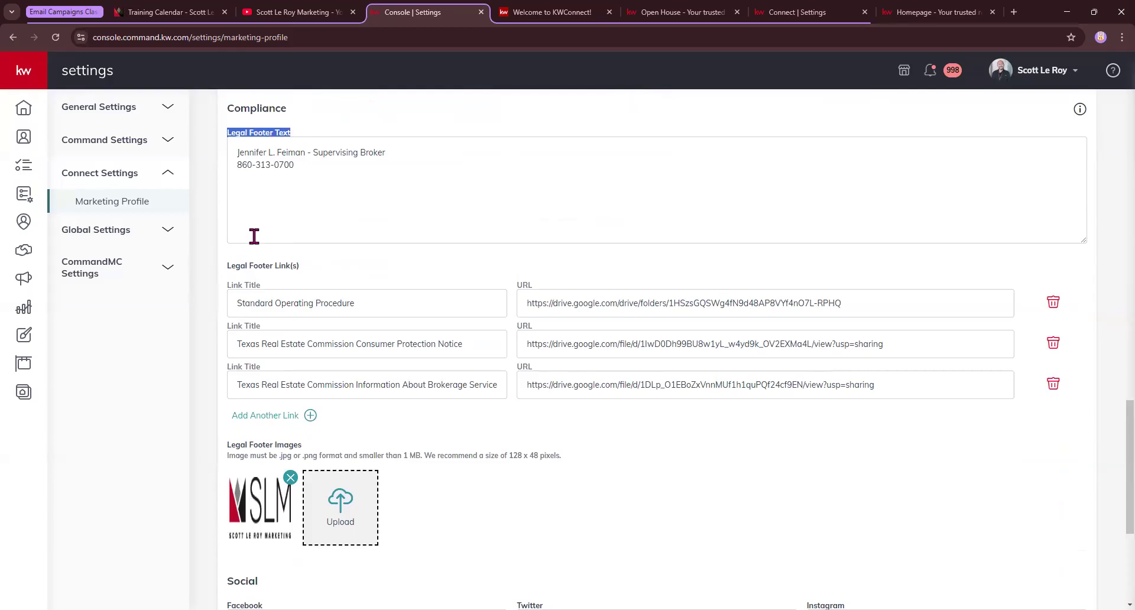
pyautogui.tripleClick(243, 269)
pyautogui.tripleClick(260, 447)
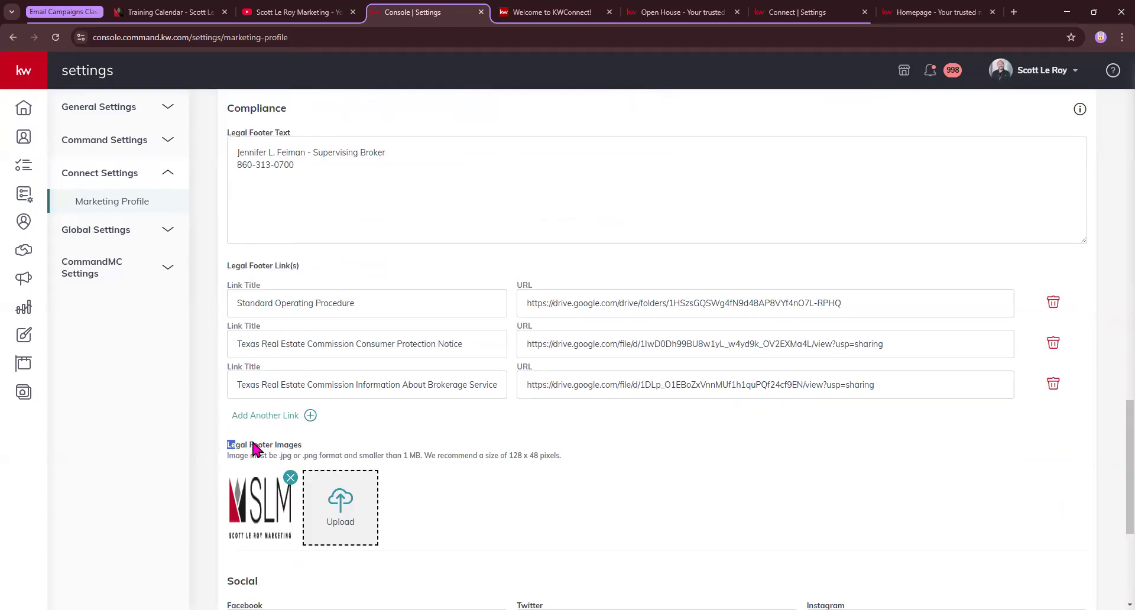
pyautogui.scroll(-3, 562, 421)
pyautogui.scroll(-2, 580, 420)
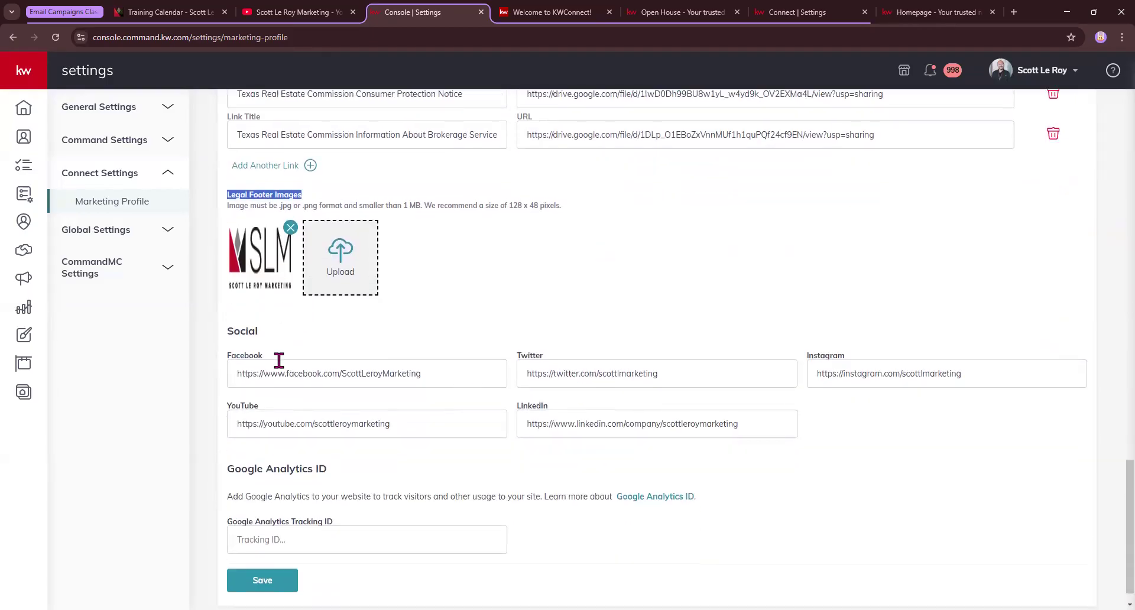
pyautogui.moveTo(226, 306); pyautogui.dragTo(272, 314)
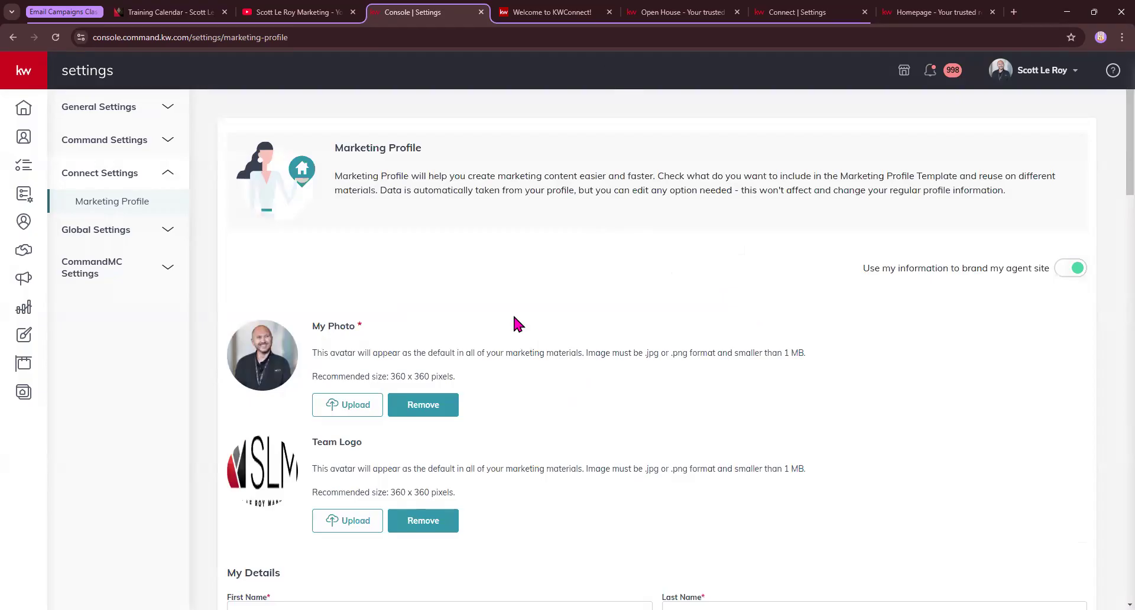
# Leave Marketing Profile settings via the sidebar Home icon to reach the Command dashboard
pyautogui.scroll(-2, 378, 373)
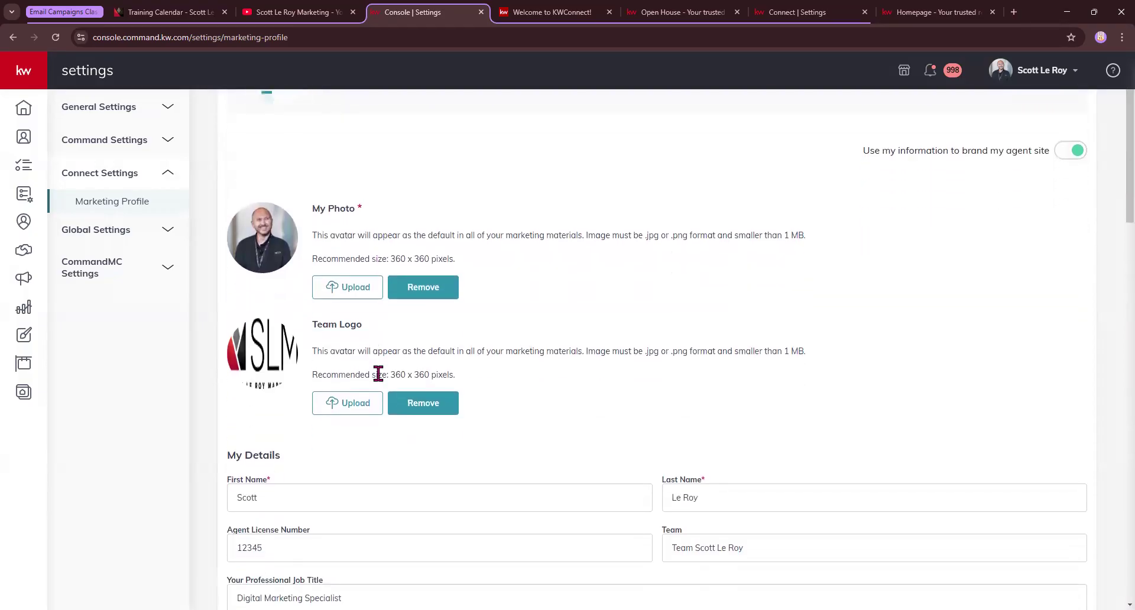
pyautogui.scroll(-1, 378, 374)
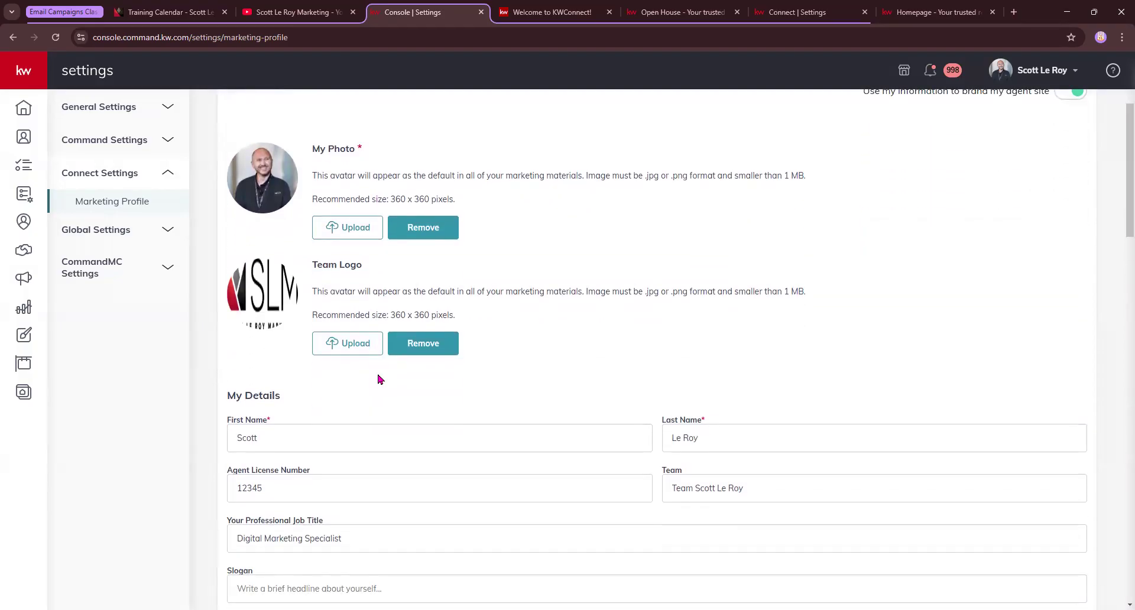
pyautogui.click(32, 116)
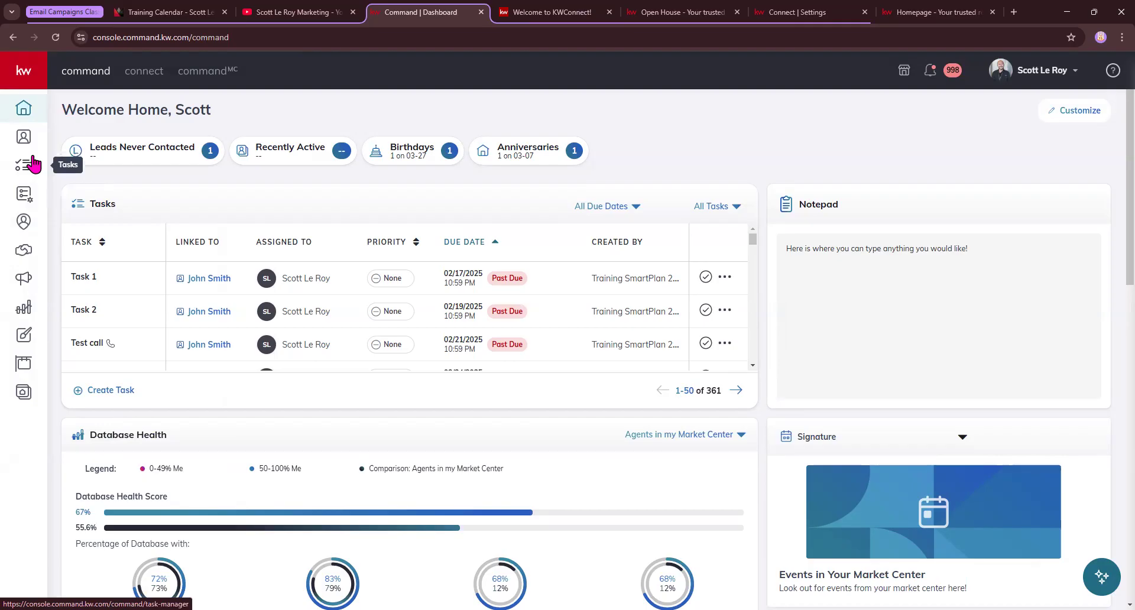
# Expand the sidebar, open Campaigns, and select the Direct Mail tab
pyautogui.click(21, 69)
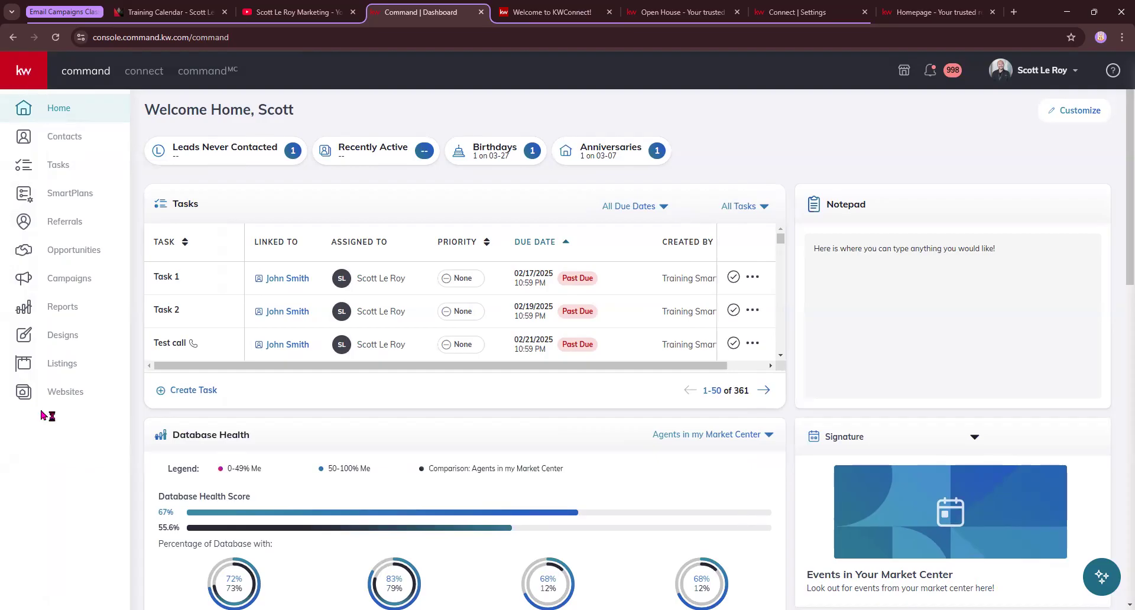
pyautogui.click(57, 282)
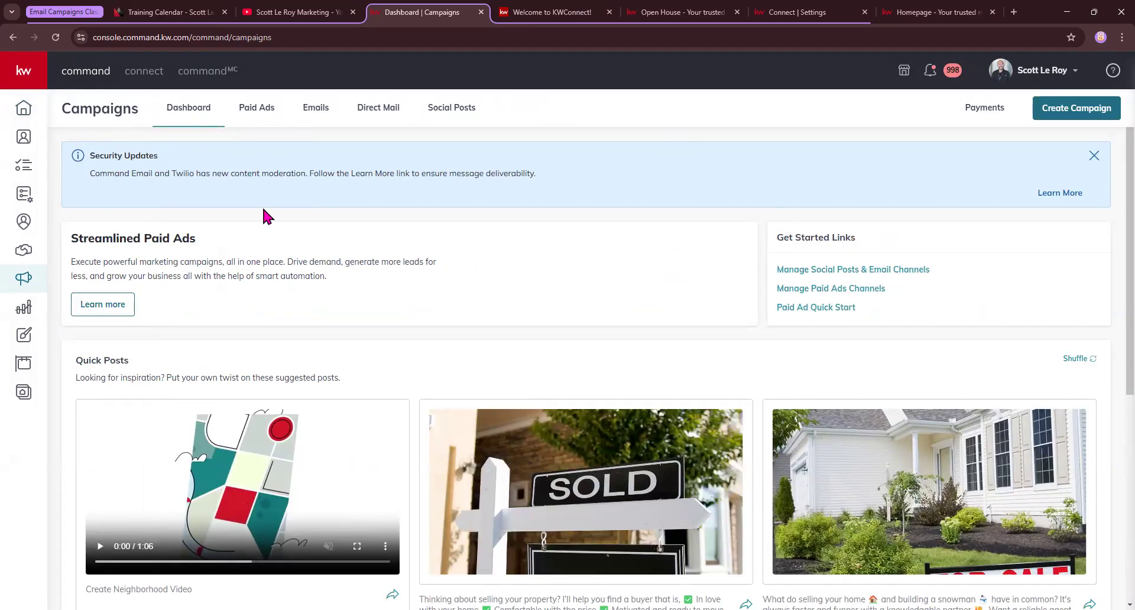
pyautogui.scroll(-5, 467, 418)
pyautogui.scroll(5, 466, 418)
pyautogui.click(380, 117)
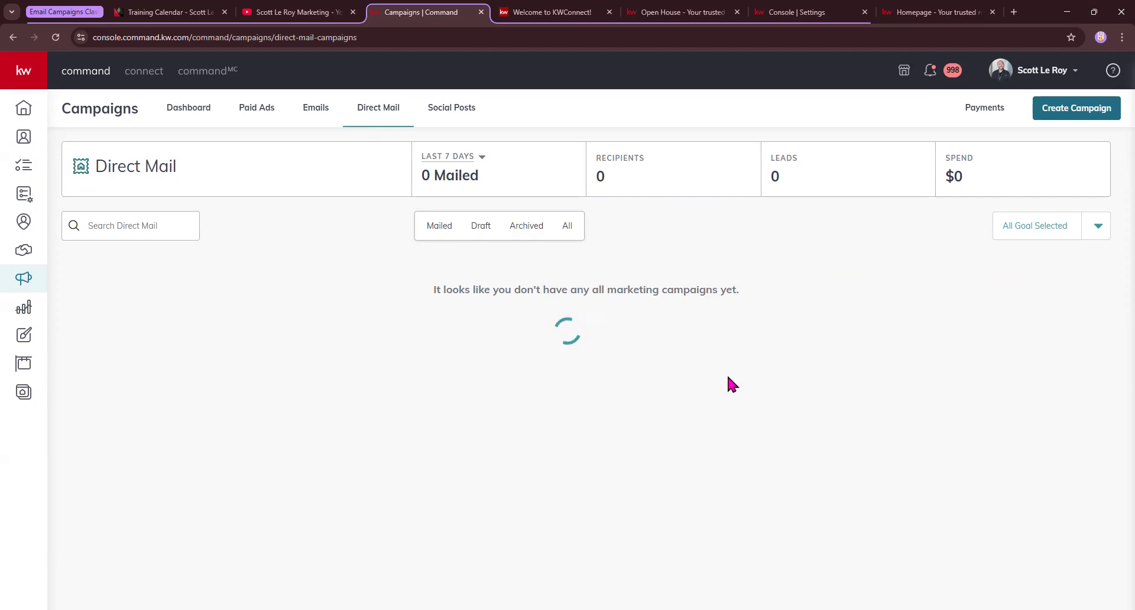
# Reload the Direct Mail campaigns page and check its summary figures
pyautogui.click(55, 38)
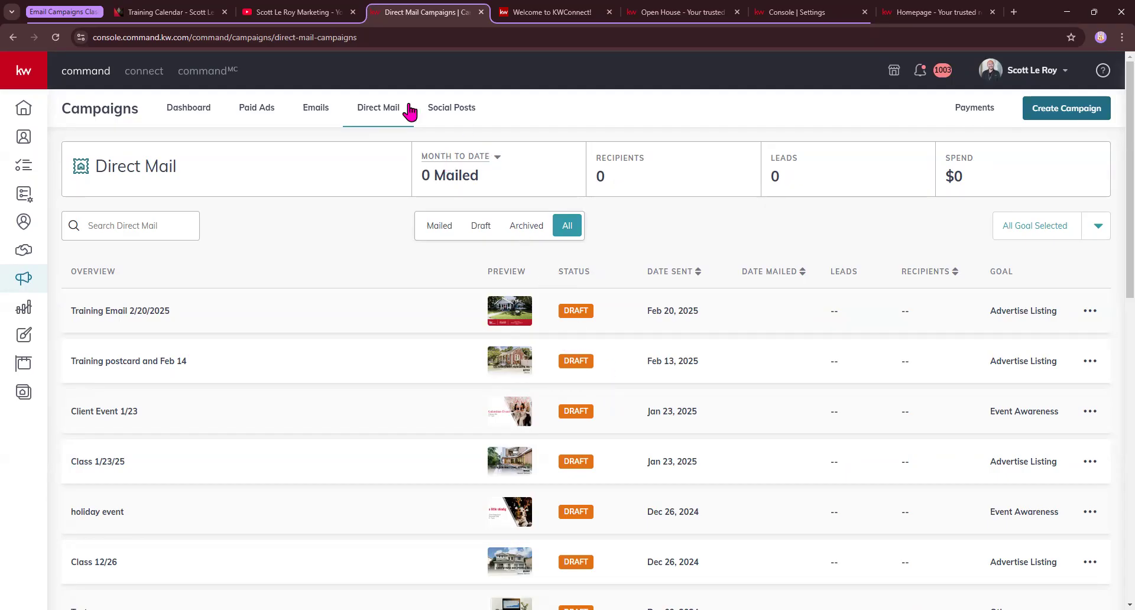
pyautogui.moveTo(186, 173); pyautogui.dragTo(769, 195)
pyautogui.click(342, 234)
pyautogui.click(434, 229)
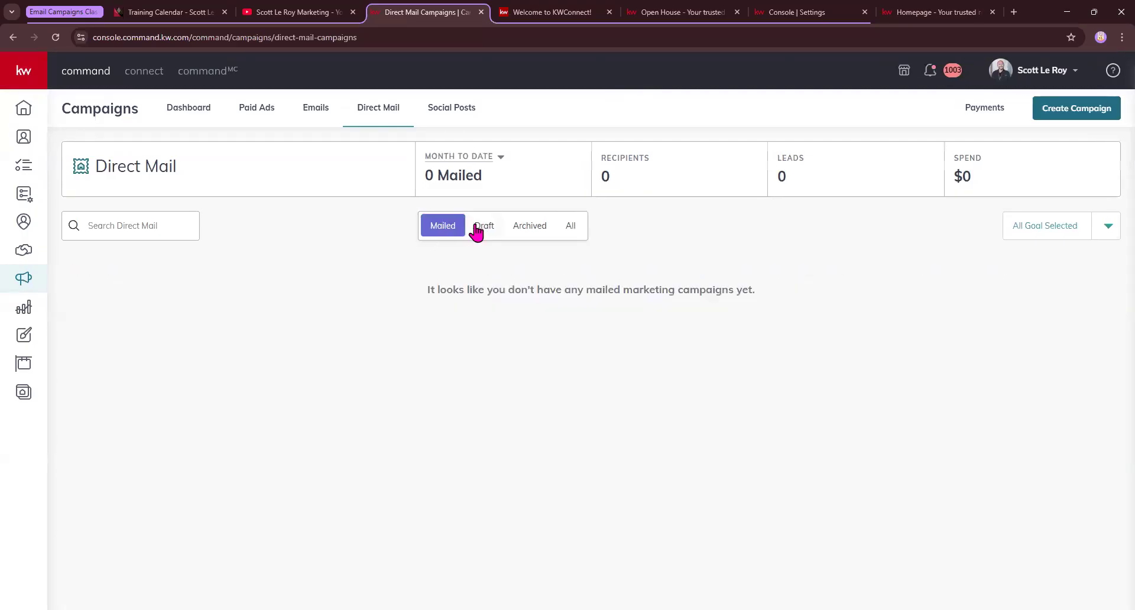
pyautogui.click(477, 227)
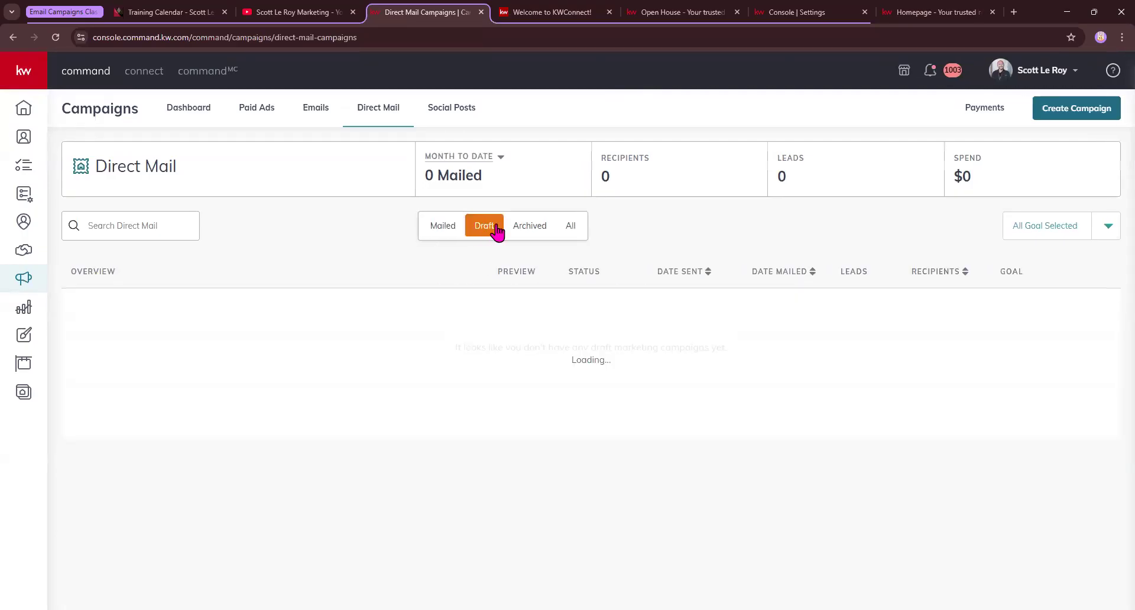
pyautogui.click(543, 228)
pyautogui.click(571, 231)
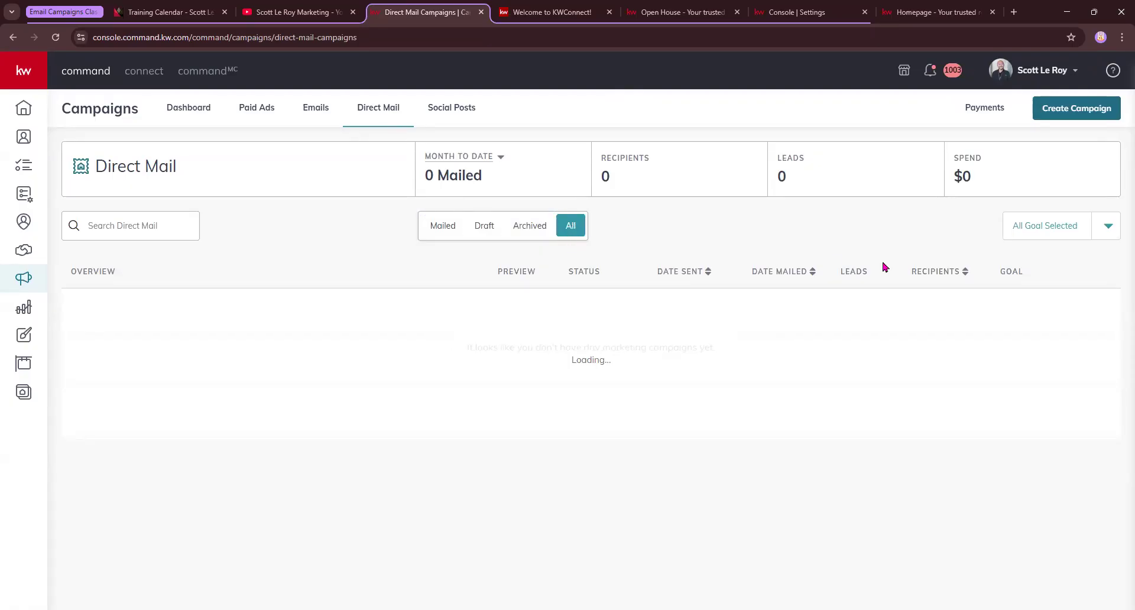
pyautogui.click(1109, 232)
pyautogui.scroll(-2, 1055, 337)
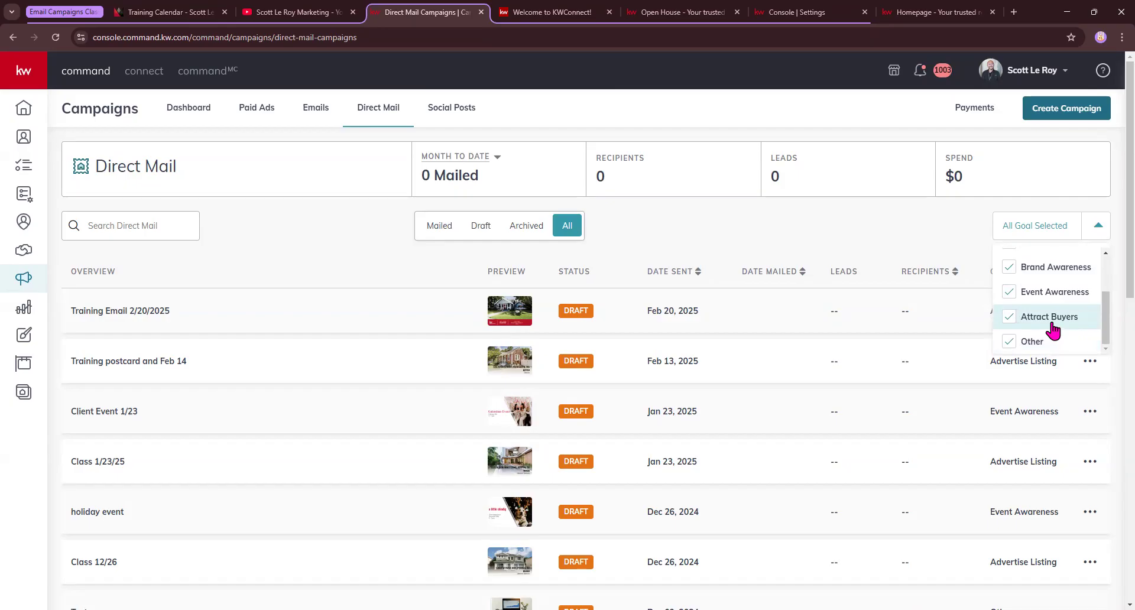
pyautogui.scroll(1, 1050, 292)
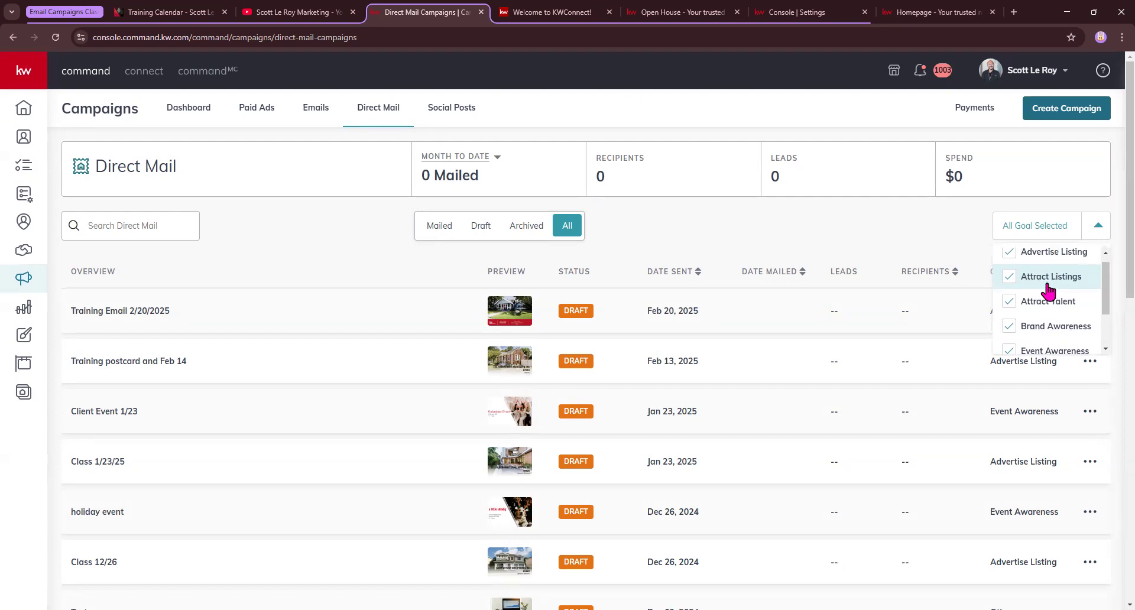
pyautogui.scroll(1, 1049, 290)
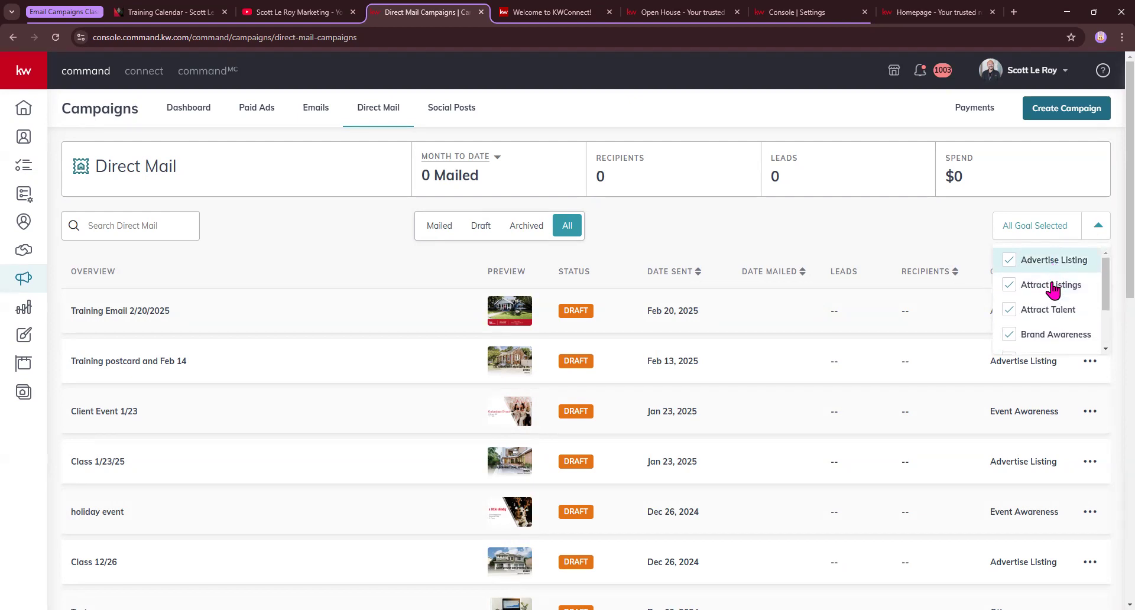
pyautogui.scroll(-1, 1056, 325)
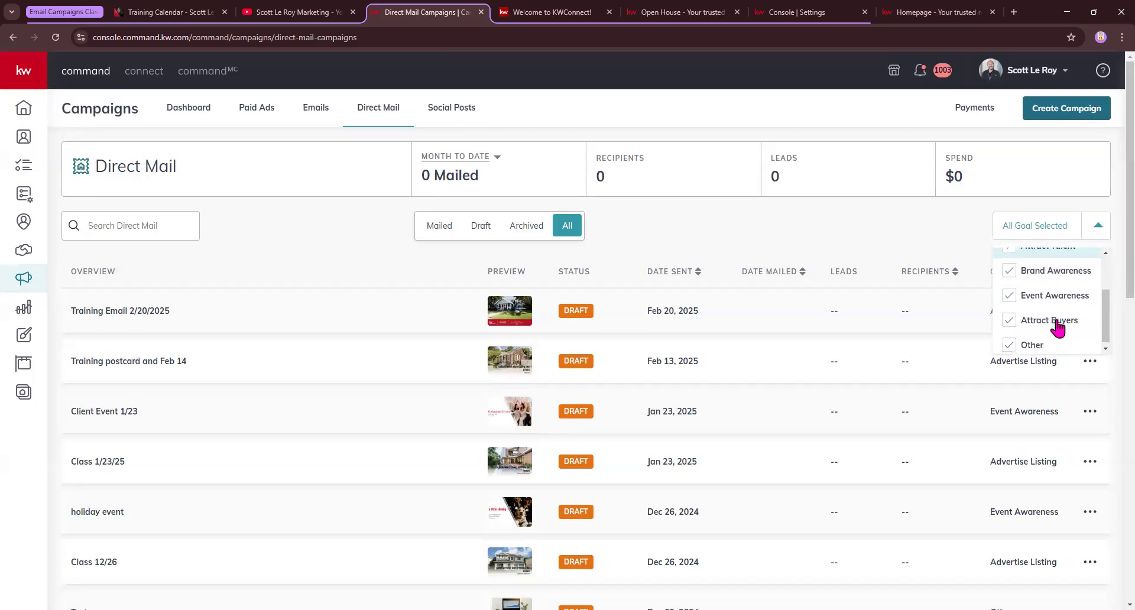
pyautogui.scroll(-1, 1055, 323)
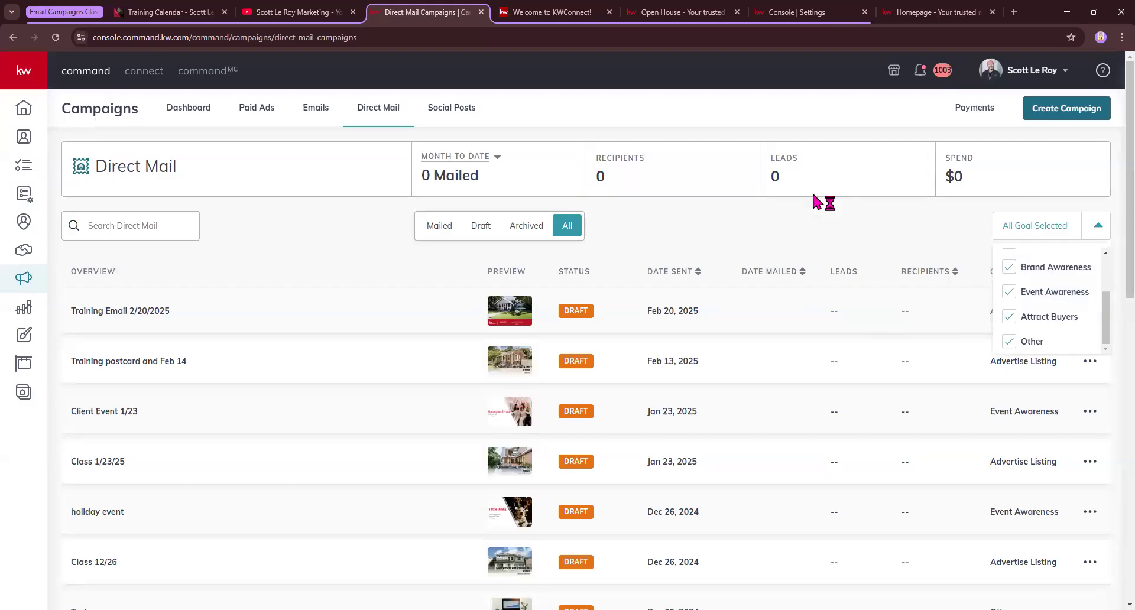
pyautogui.click(814, 220)
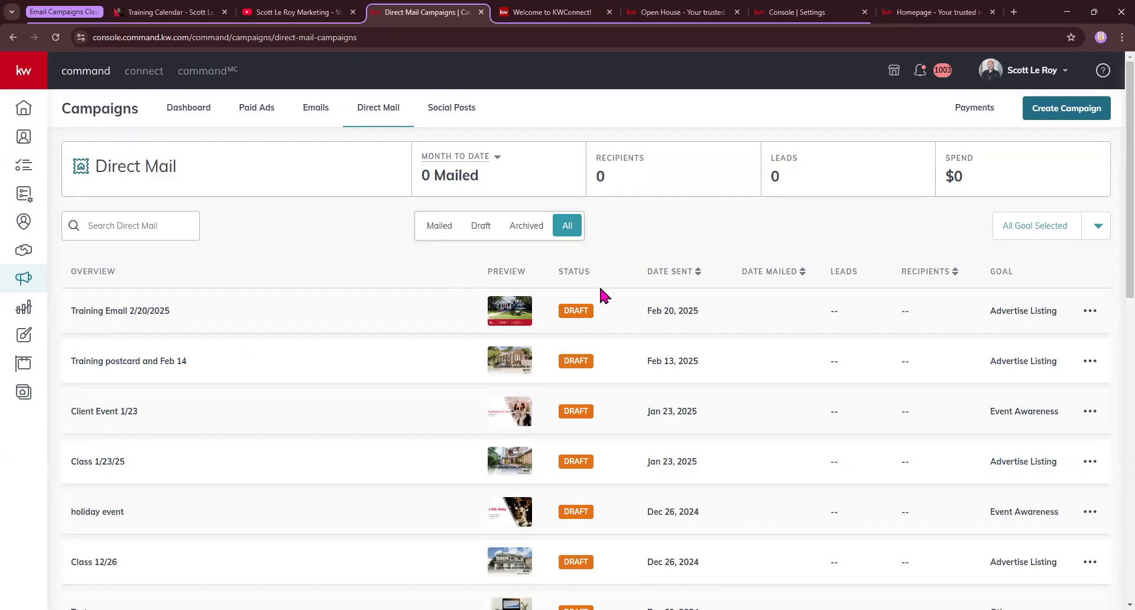
pyautogui.scroll(-10, 558, 275)
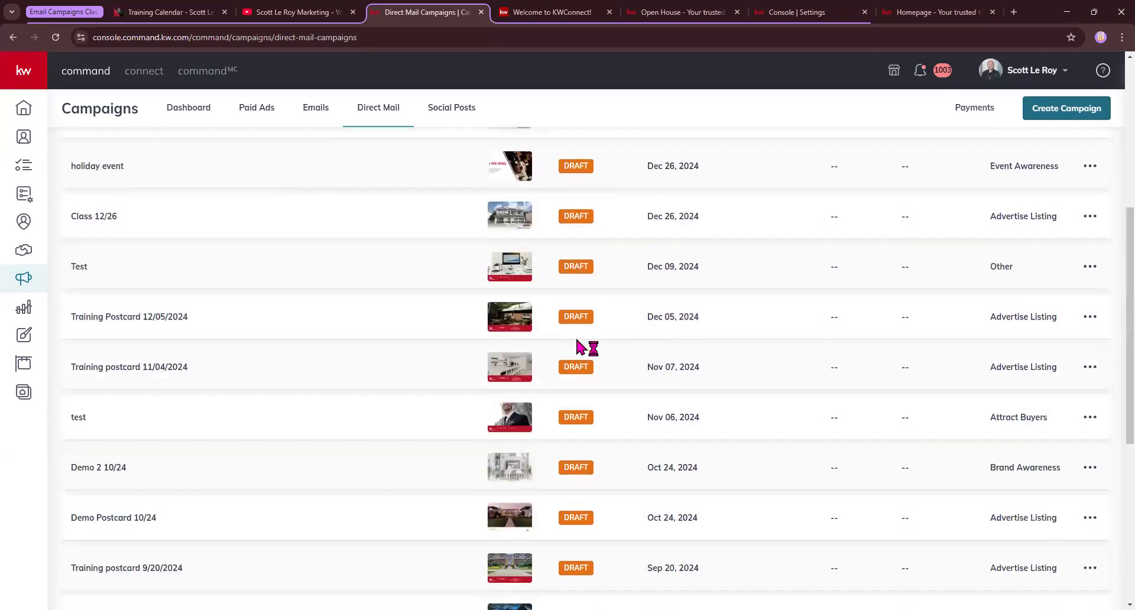
pyautogui.scroll(10, 577, 346)
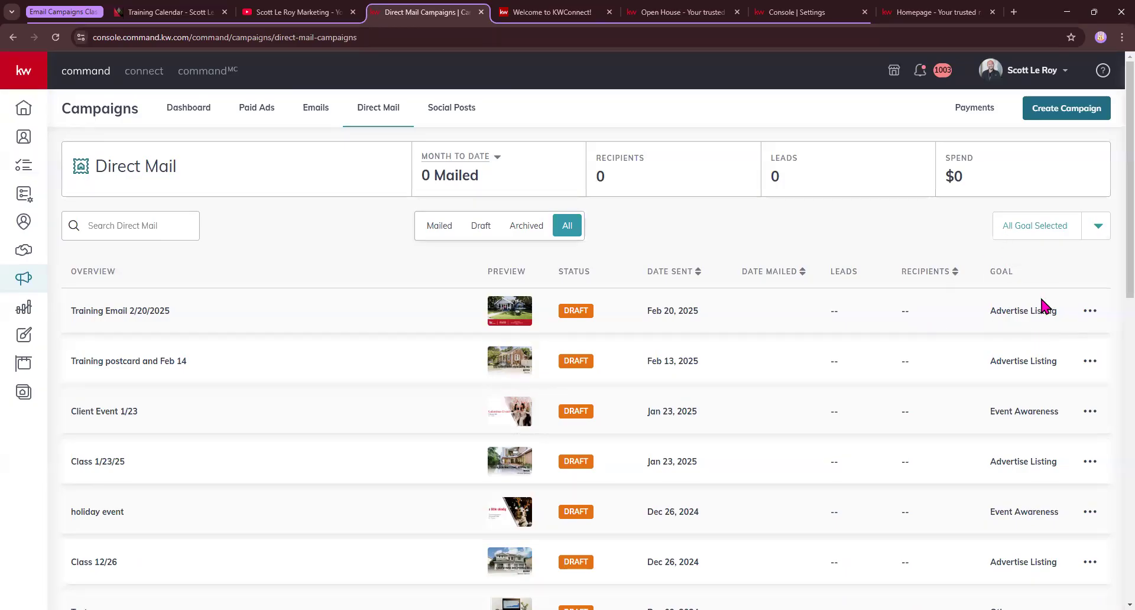
# Dismiss the Training Email 2/20/2025 actions menu and start Create Campaign
pyautogui.click(1092, 313)
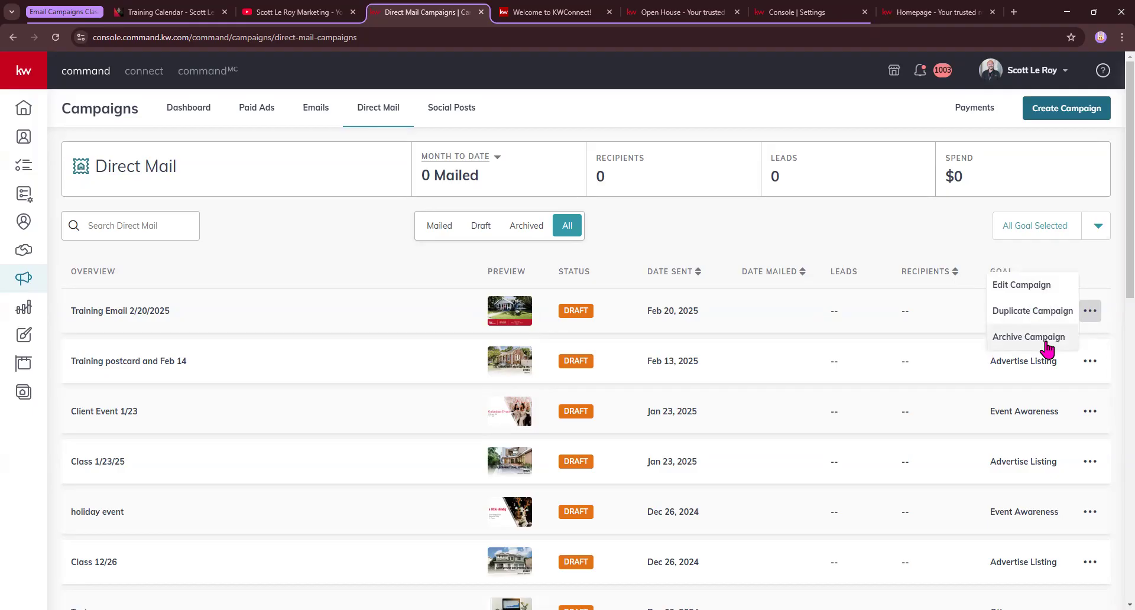
pyautogui.click(717, 229)
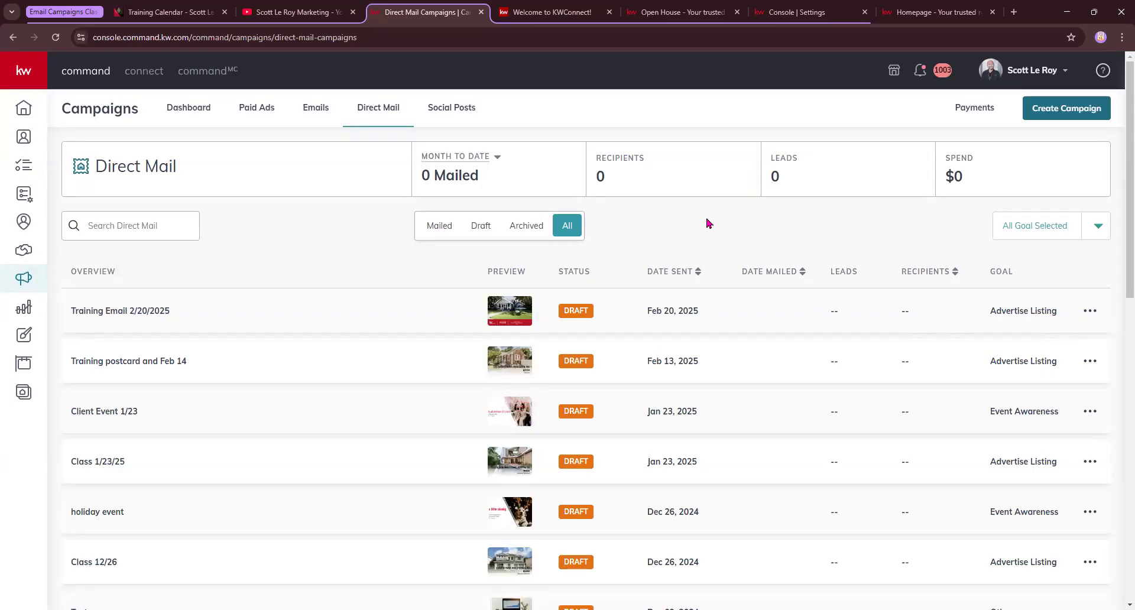
pyautogui.click(1061, 110)
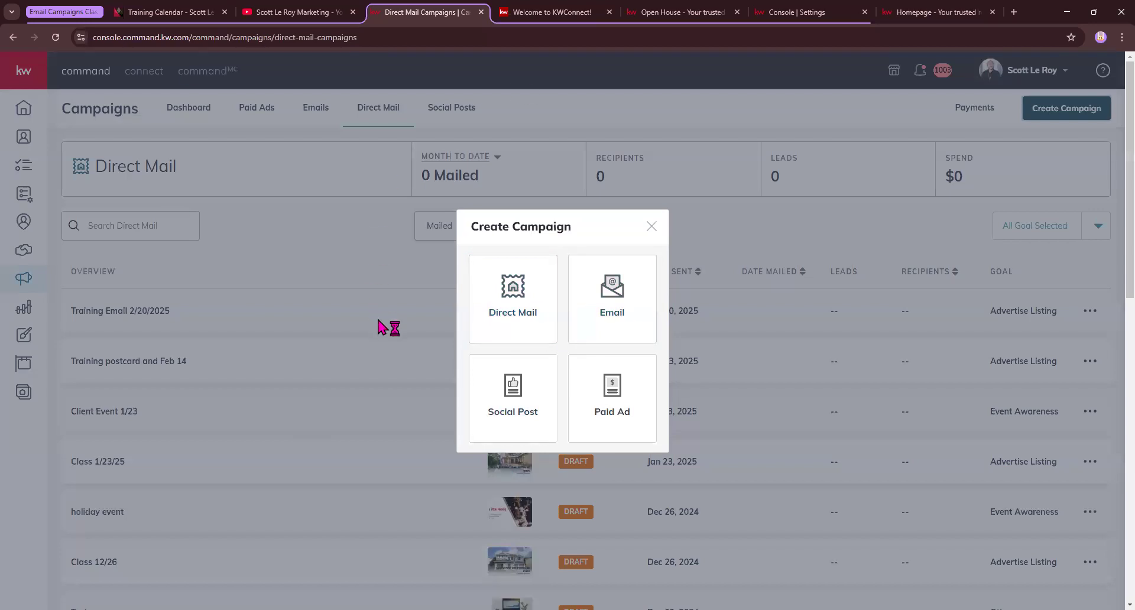
# Create a Direct Mail campaign named 'Class 2/27/2025' with the Advertise Listing goal
pyautogui.click(516, 304)
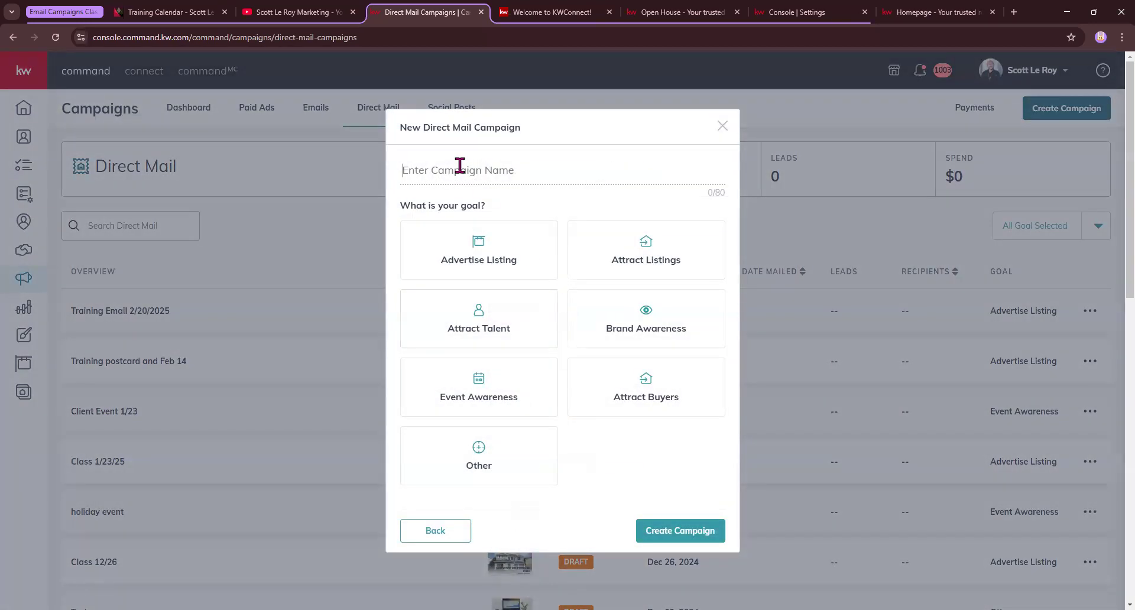
pyautogui.write('Class 2/27/2025')
pyautogui.click(476, 242)
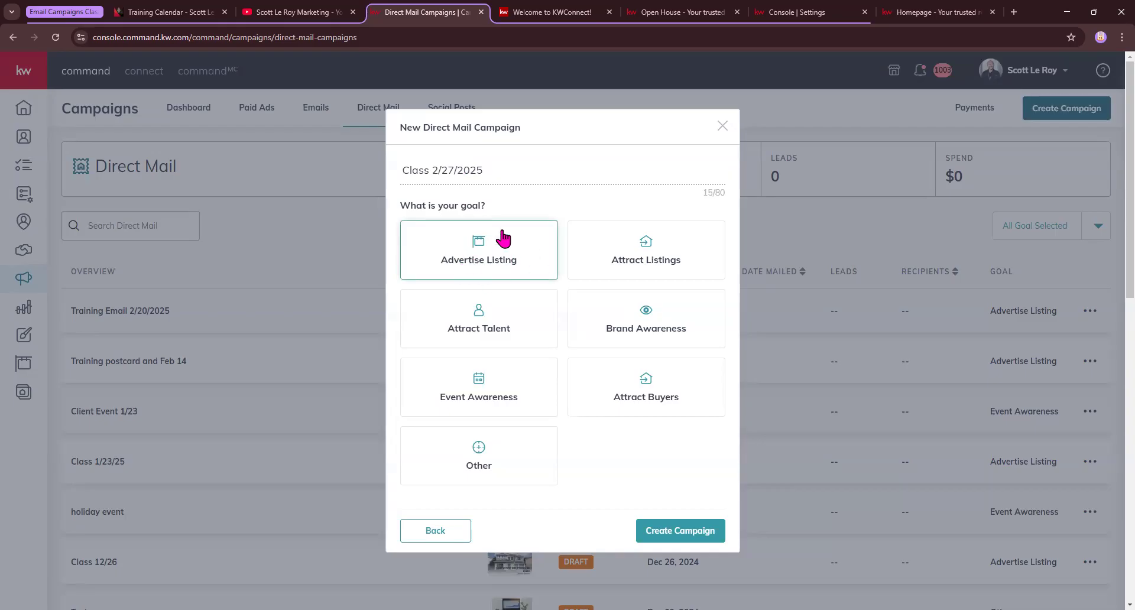
pyautogui.click(485, 256)
pyautogui.scroll(-2, 625, 319)
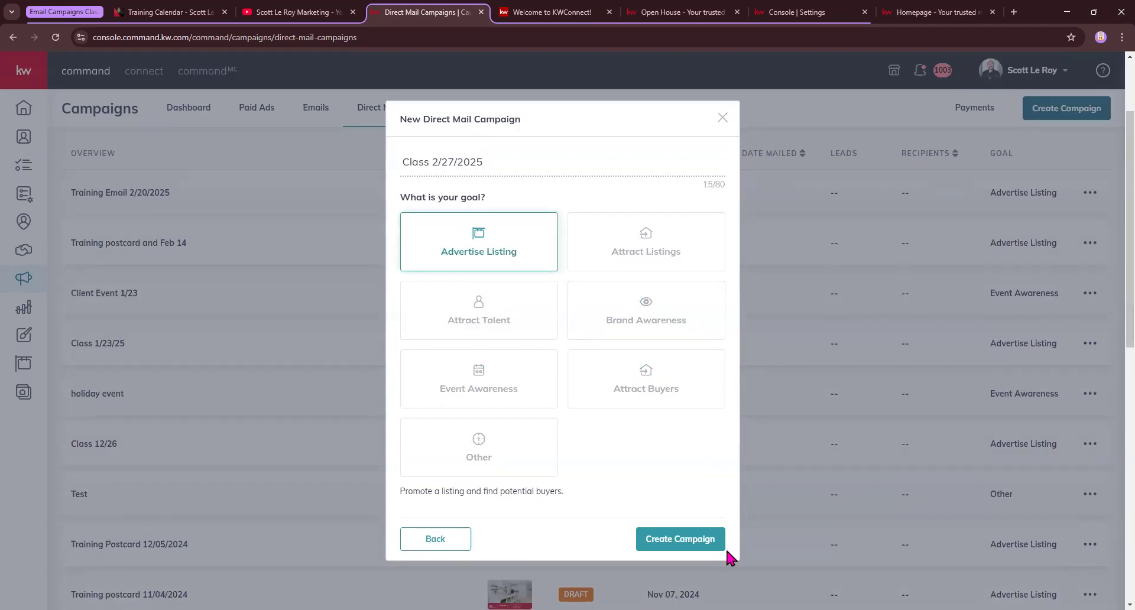
pyautogui.click(693, 542)
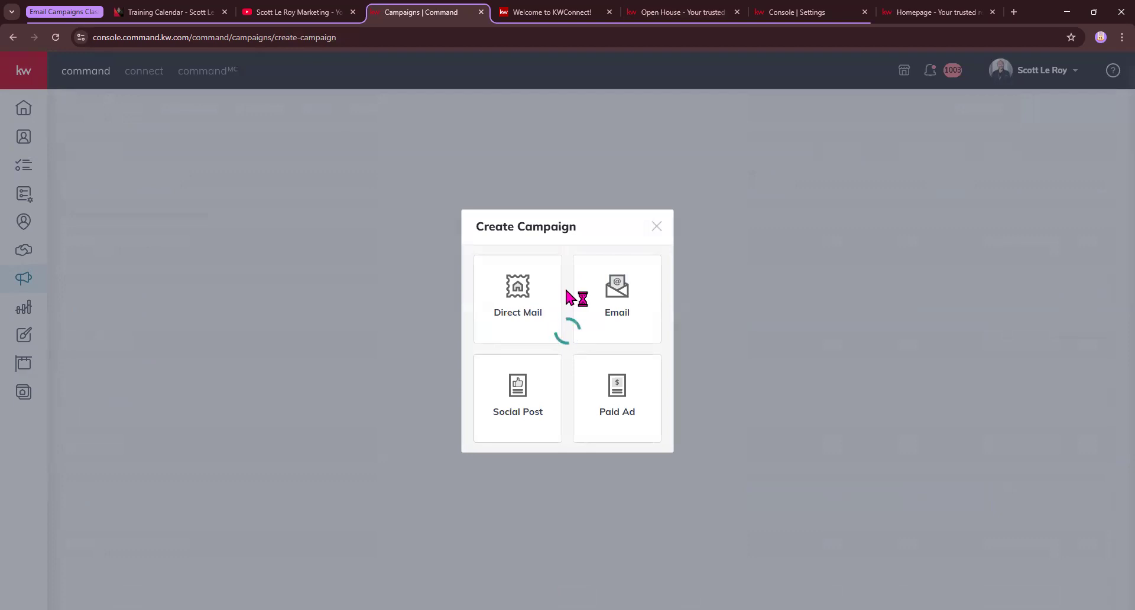
# Reload after the 502 error and recreate Direct Mail campaign 'class 2/27' with Advertise Listing goal
pyautogui.click(57, 37)
pyautogui.click(618, 117)
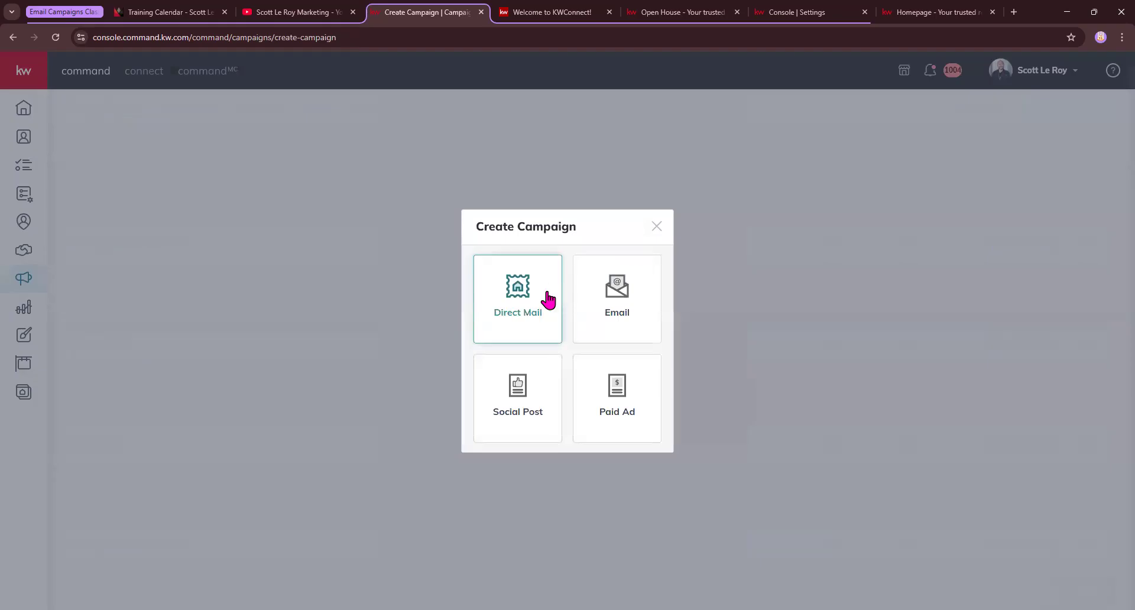
pyautogui.click(545, 299)
pyautogui.click(499, 170)
pyautogui.write('c')
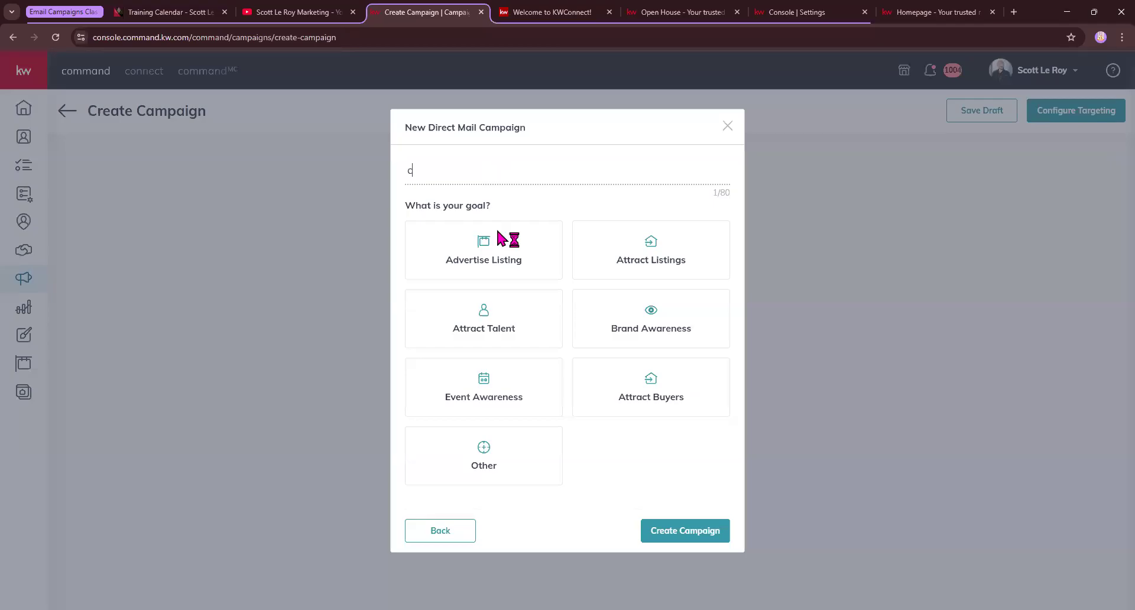
pyautogui.write('lass 2/27')
pyautogui.click(473, 240)
pyautogui.click(722, 540)
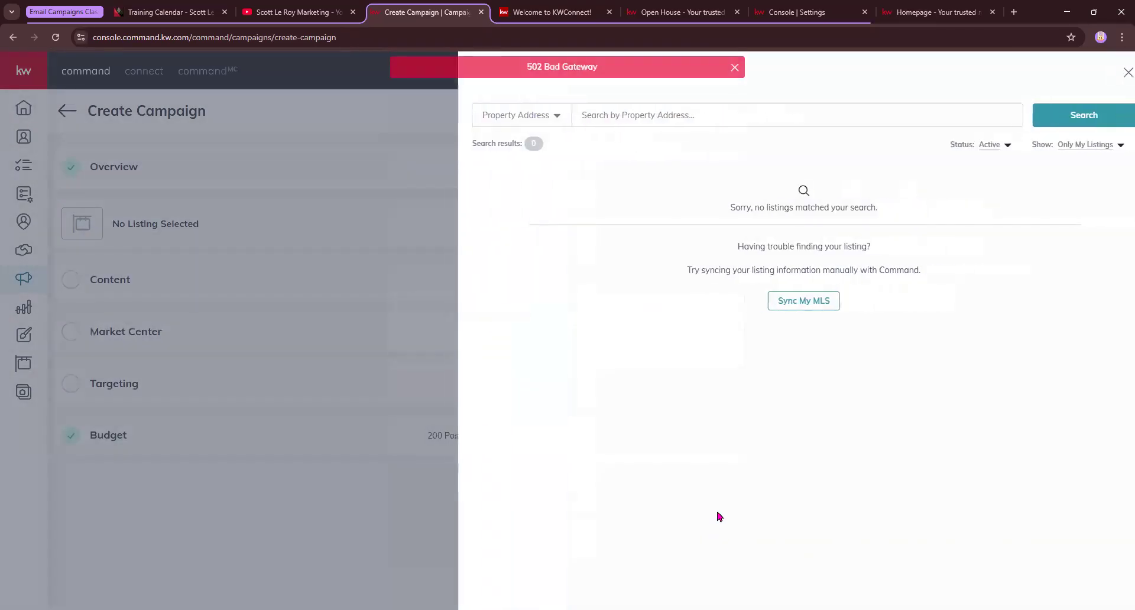
pyautogui.click(648, 111)
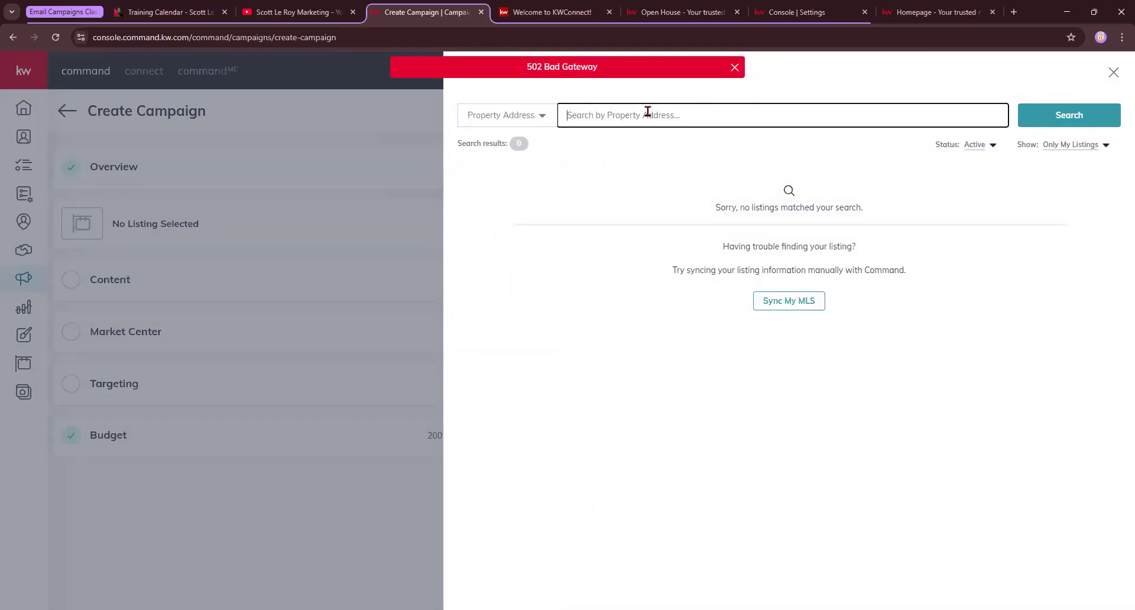
pyautogui.click(683, 12)
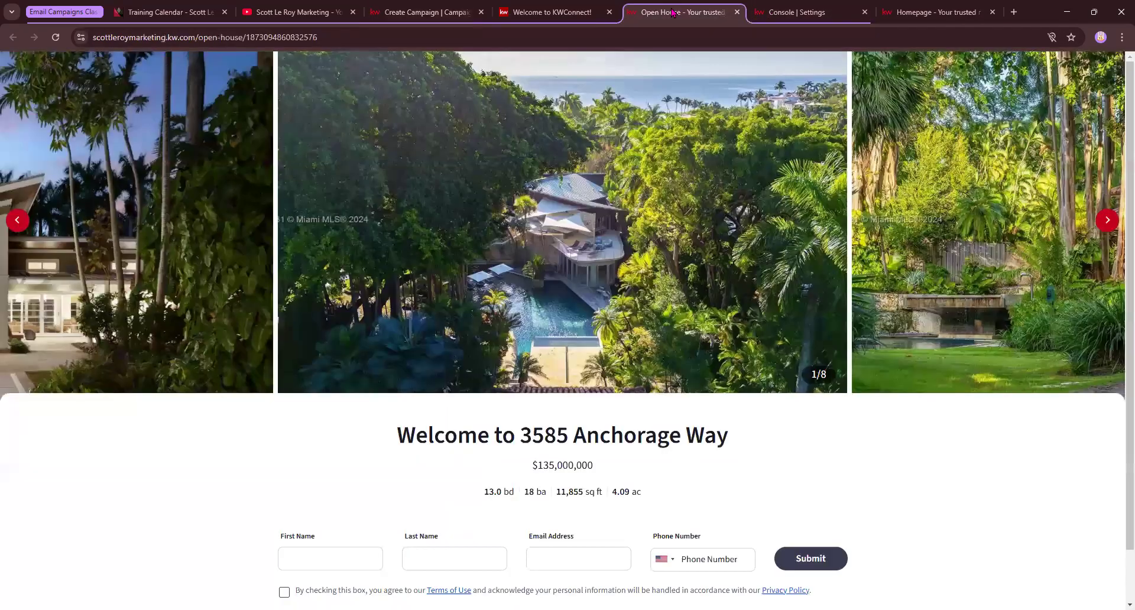
pyautogui.moveTo(739, 447); pyautogui.dragTo(521, 441)
pyautogui.hotkey('ctrl', 'c')
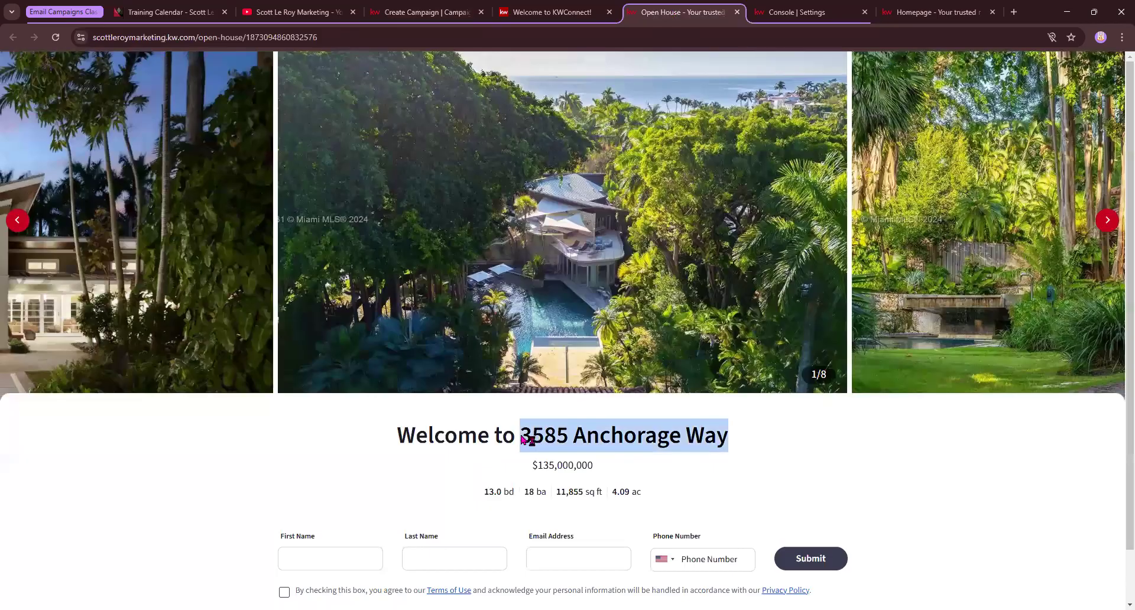
pyautogui.click(423, 12)
pyautogui.hotkey('ctrl', 'v')
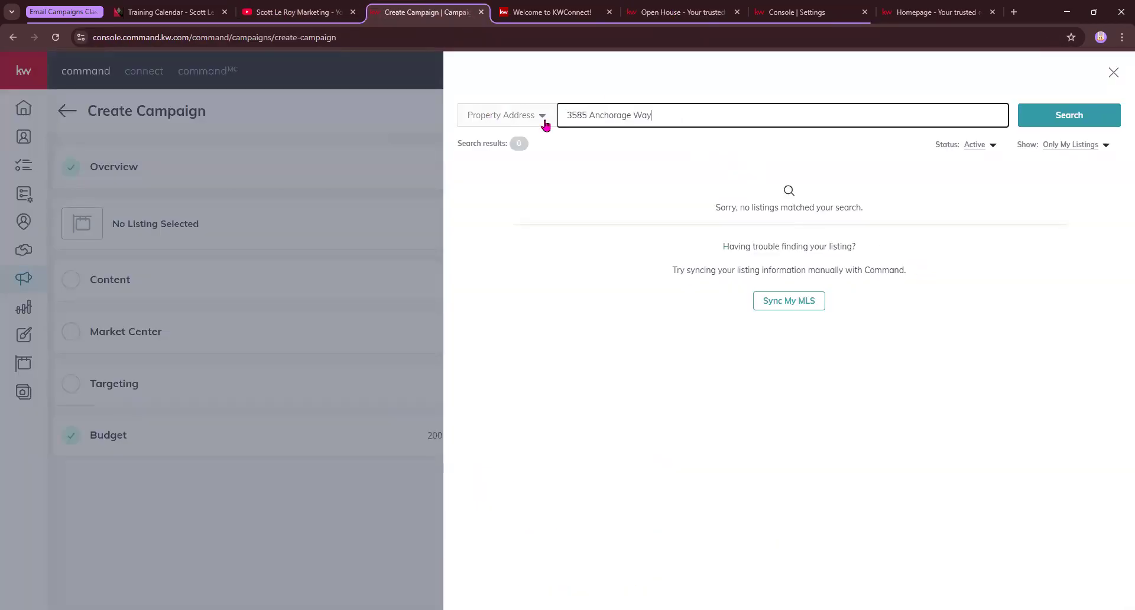
pyautogui.click(540, 118)
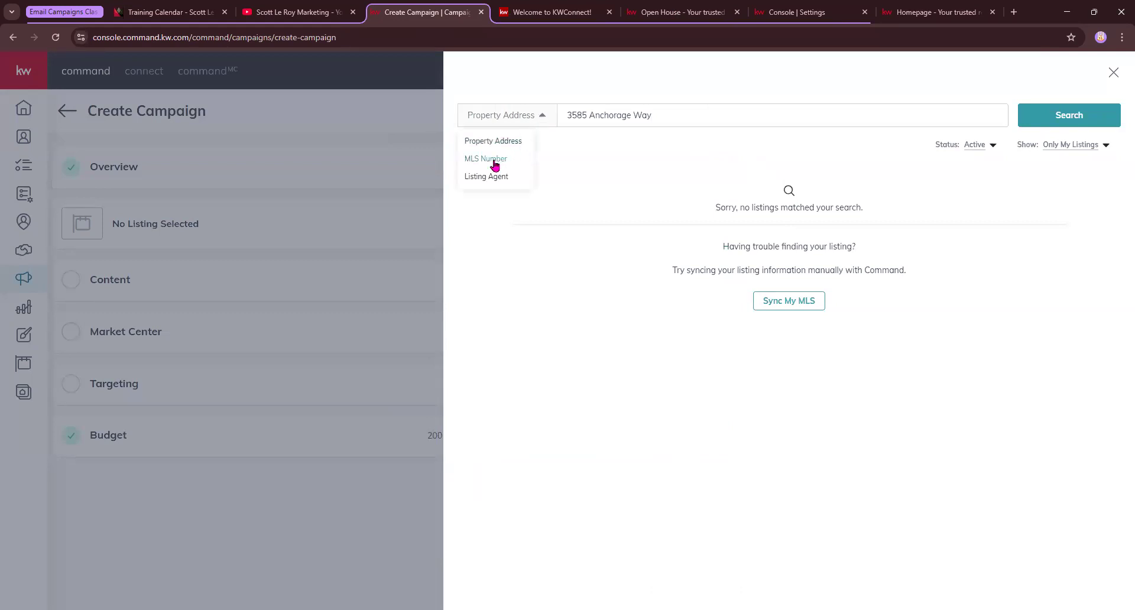
pyautogui.click(577, 162)
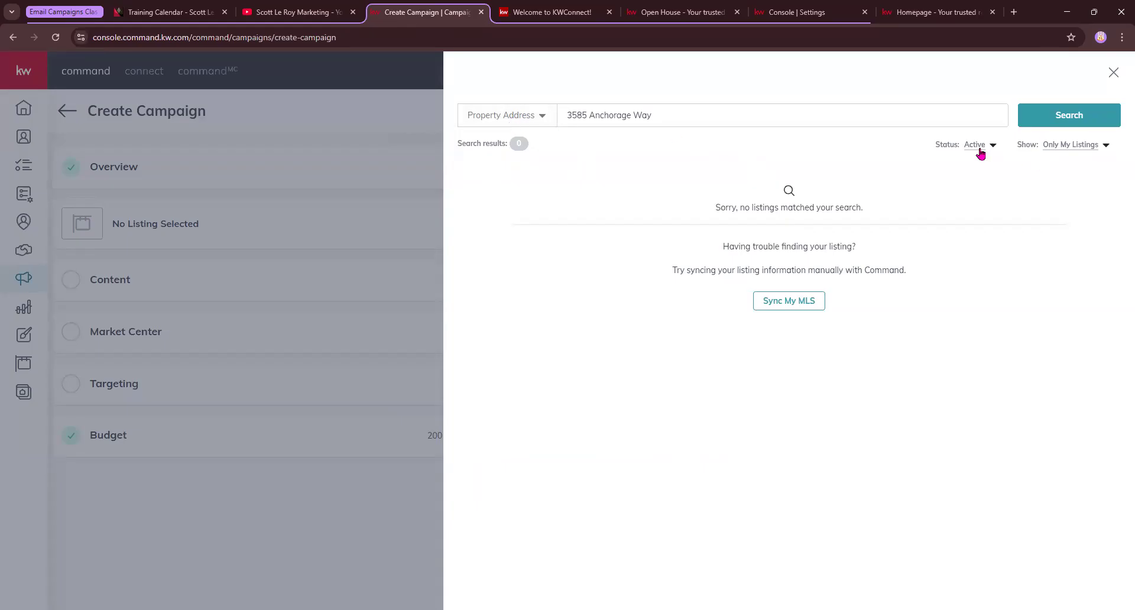
pyautogui.moveTo(938, 146); pyautogui.dragTo(983, 153)
pyautogui.click(991, 170)
pyautogui.click(992, 146)
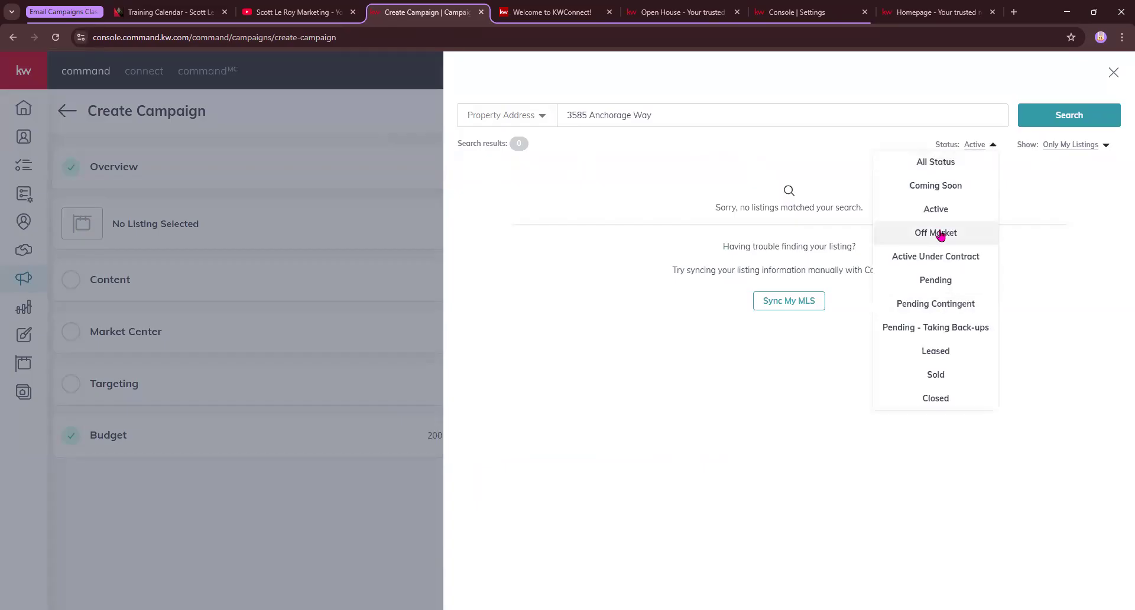
pyautogui.click(1086, 182)
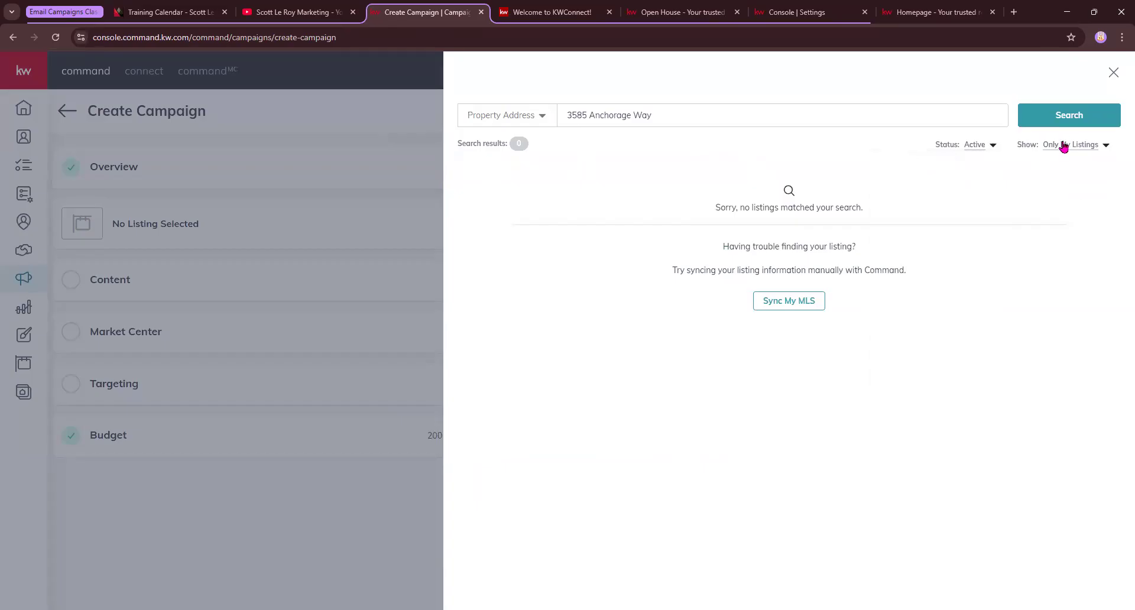
pyautogui.click(1064, 146)
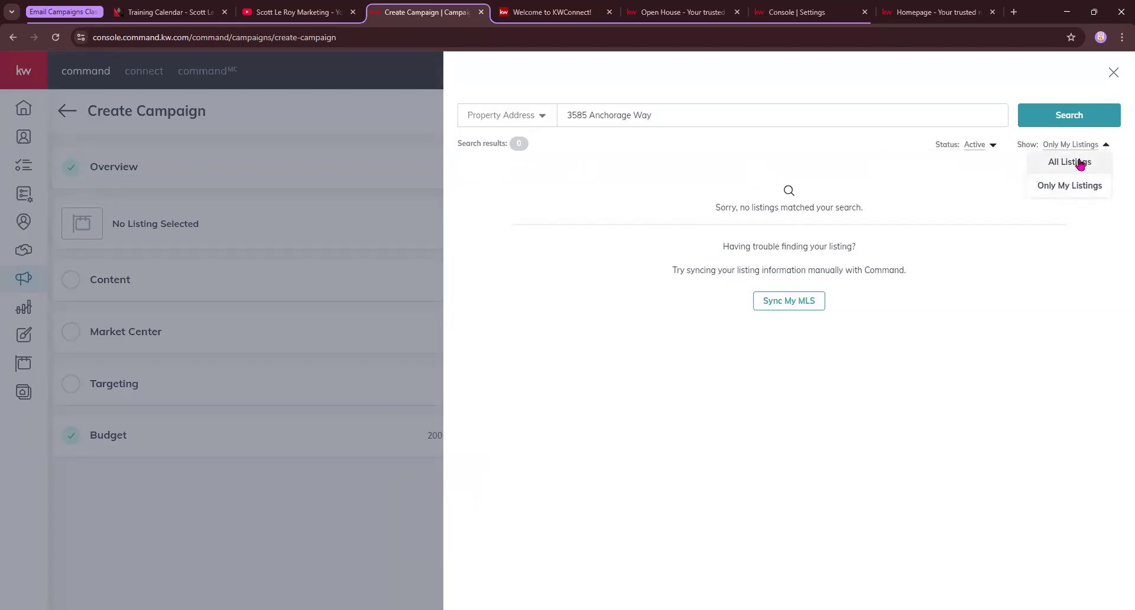
pyautogui.click(1080, 165)
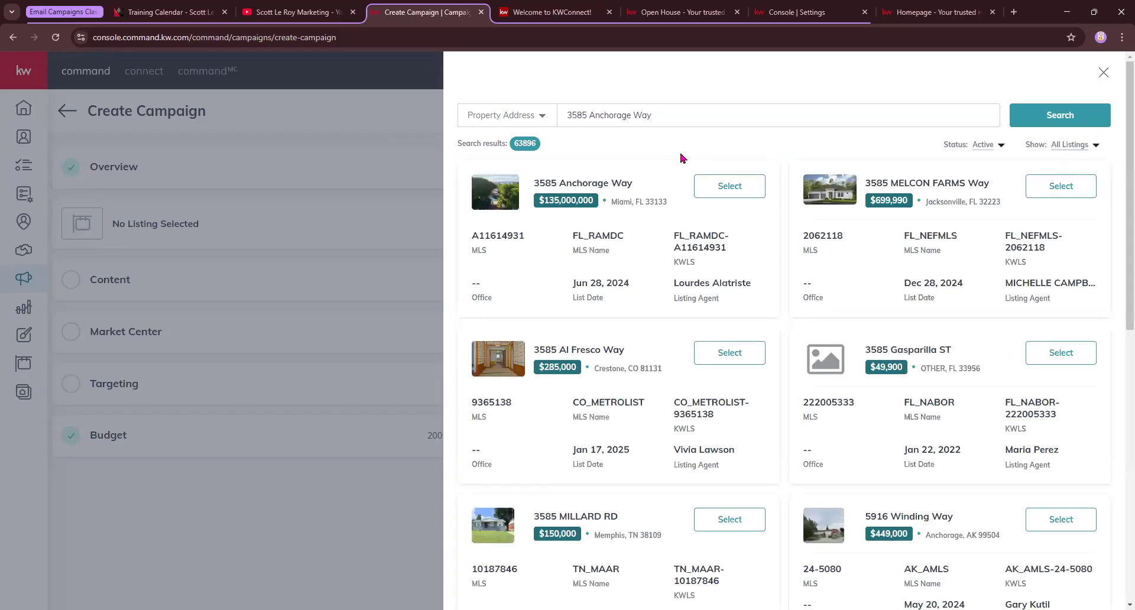
pyautogui.click(732, 187)
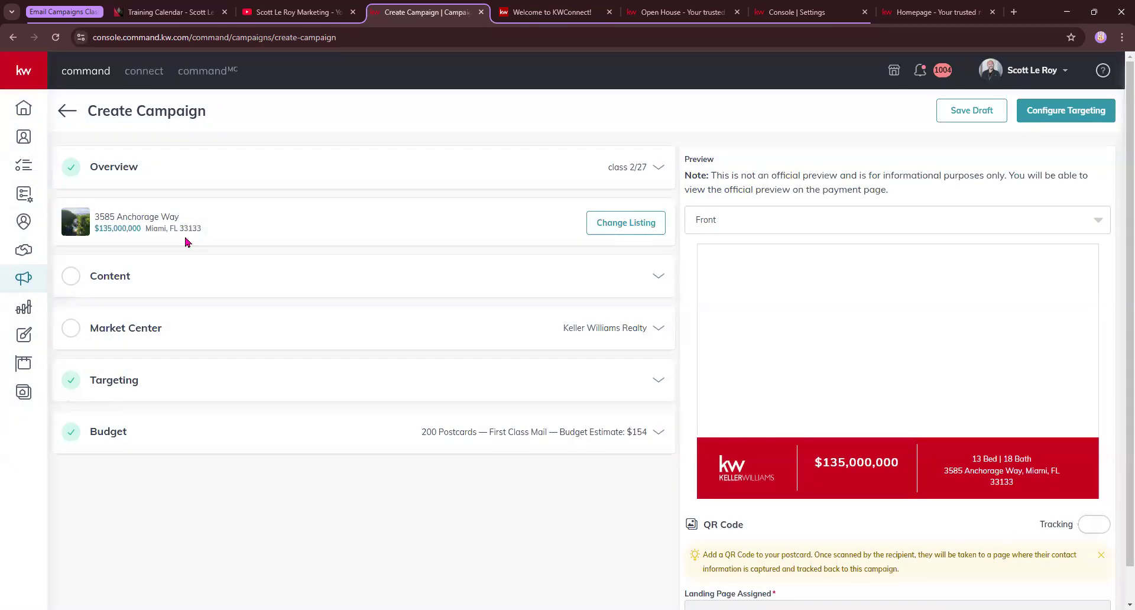
pyautogui.click(665, 170)
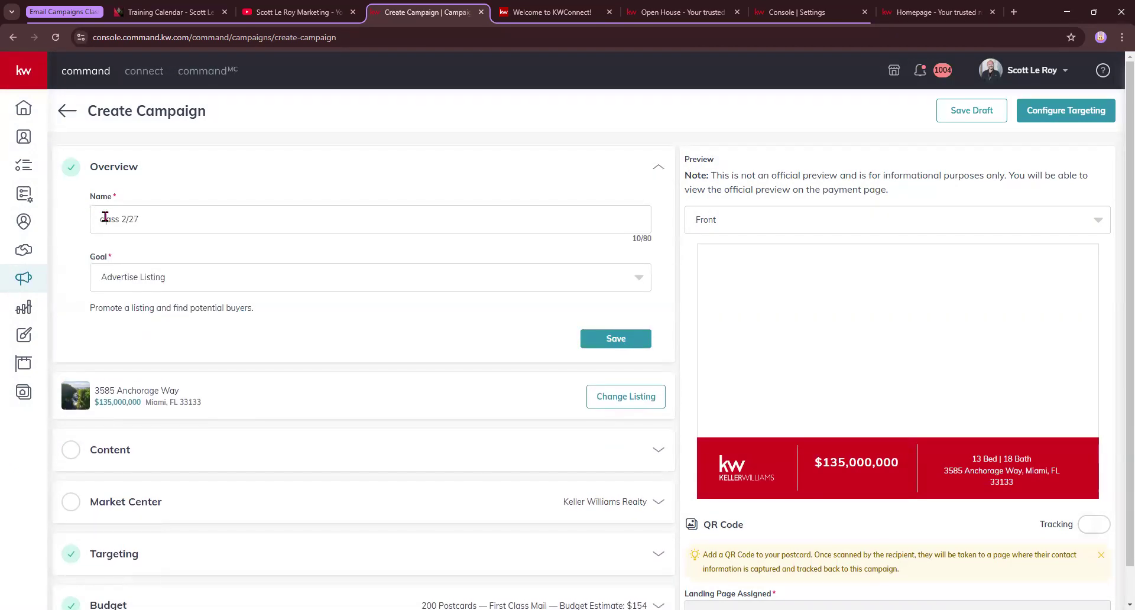
pyautogui.click(150, 275)
pyautogui.click(660, 170)
pyautogui.click(660, 168)
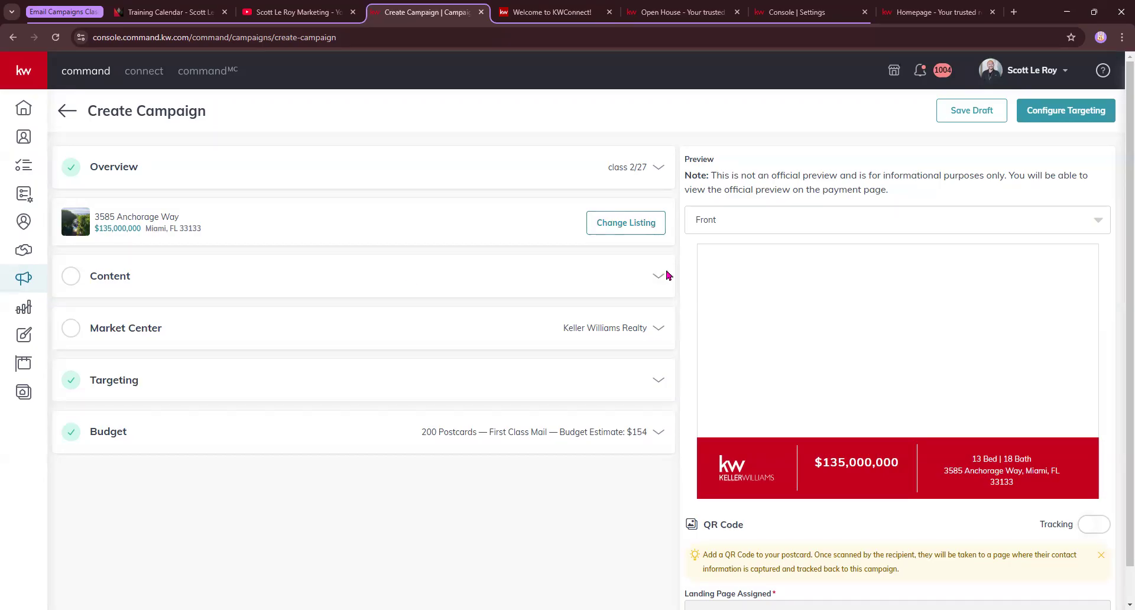
pyautogui.click(658, 277)
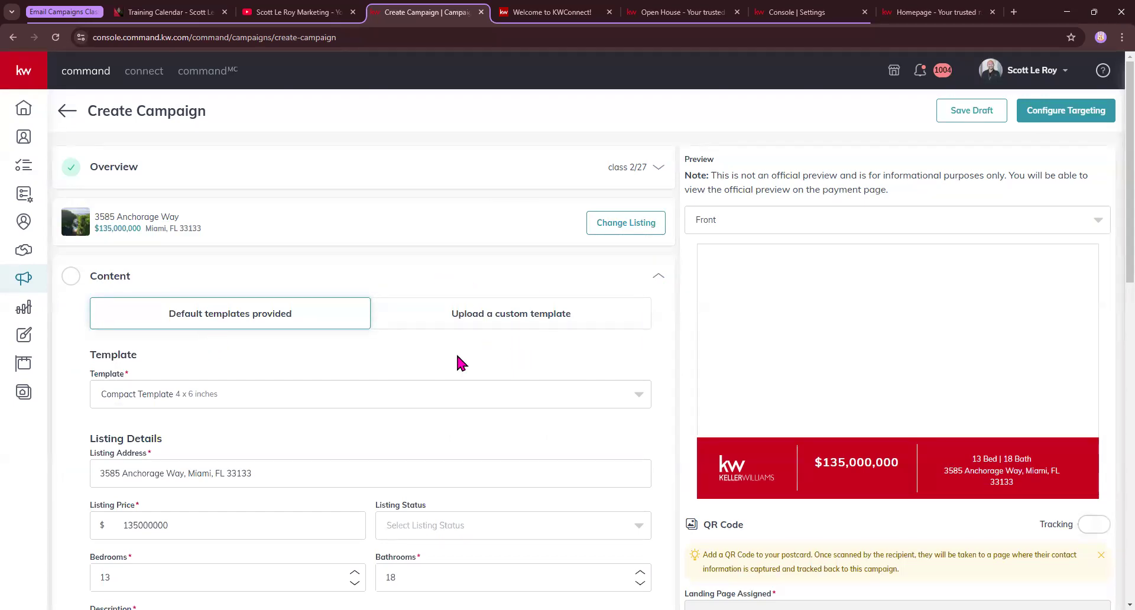
# Keep the Compact Template 4 x 6 inches and review the prefilled listing details
pyautogui.scroll(-1, 228, 344)
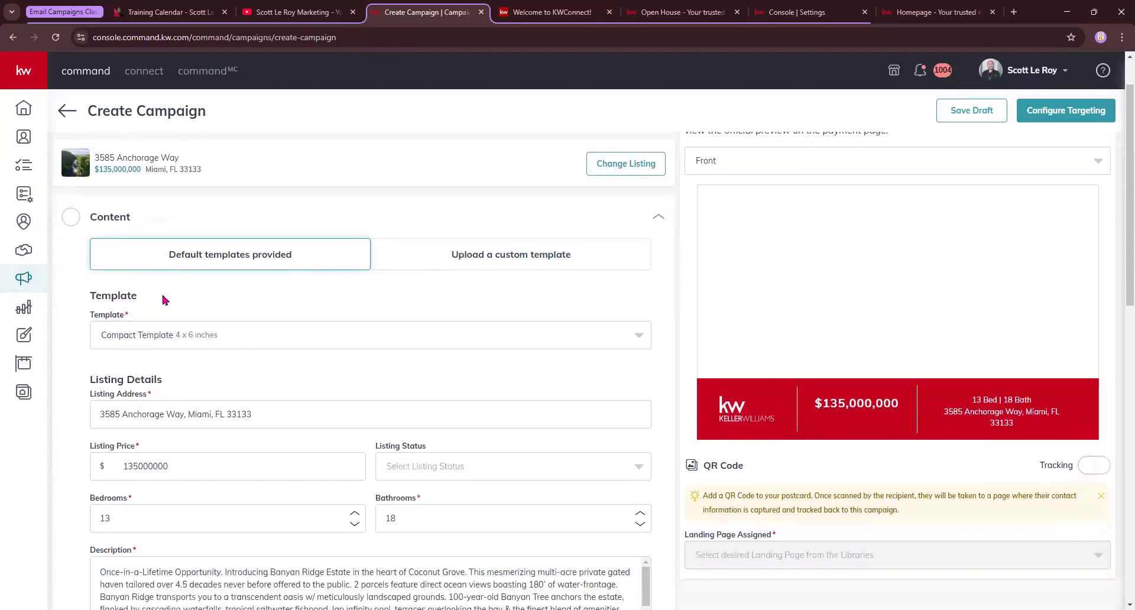
pyautogui.click(151, 340)
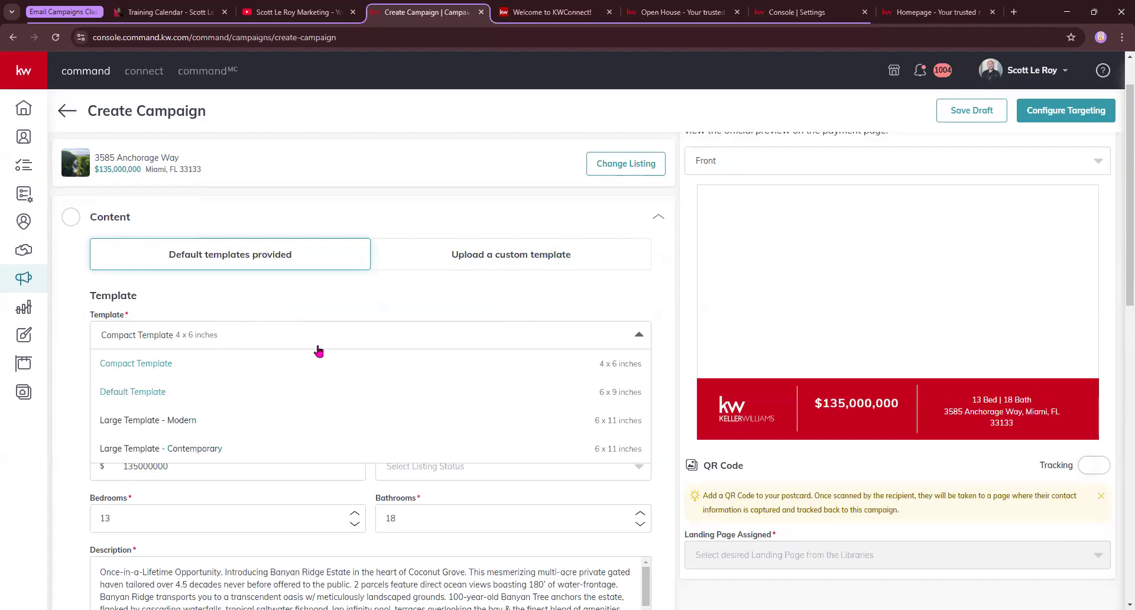
pyautogui.click(314, 307)
pyautogui.scroll(-1, 710, 267)
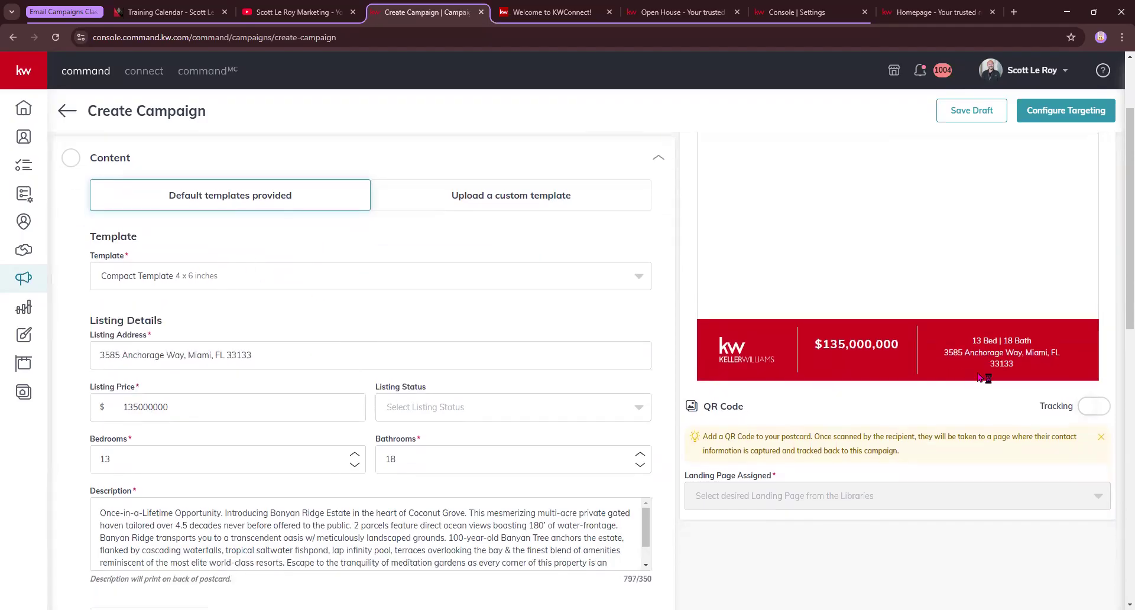
pyautogui.scroll(-1, 893, 201)
pyautogui.scroll(3, 816, 290)
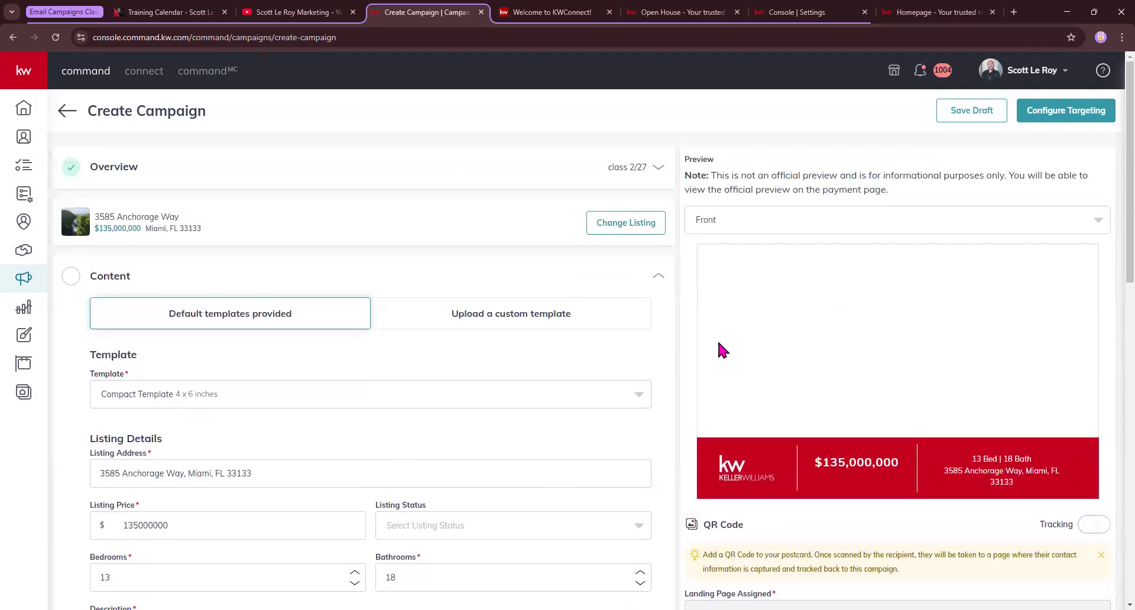
pyautogui.scroll(-2, 89, 467)
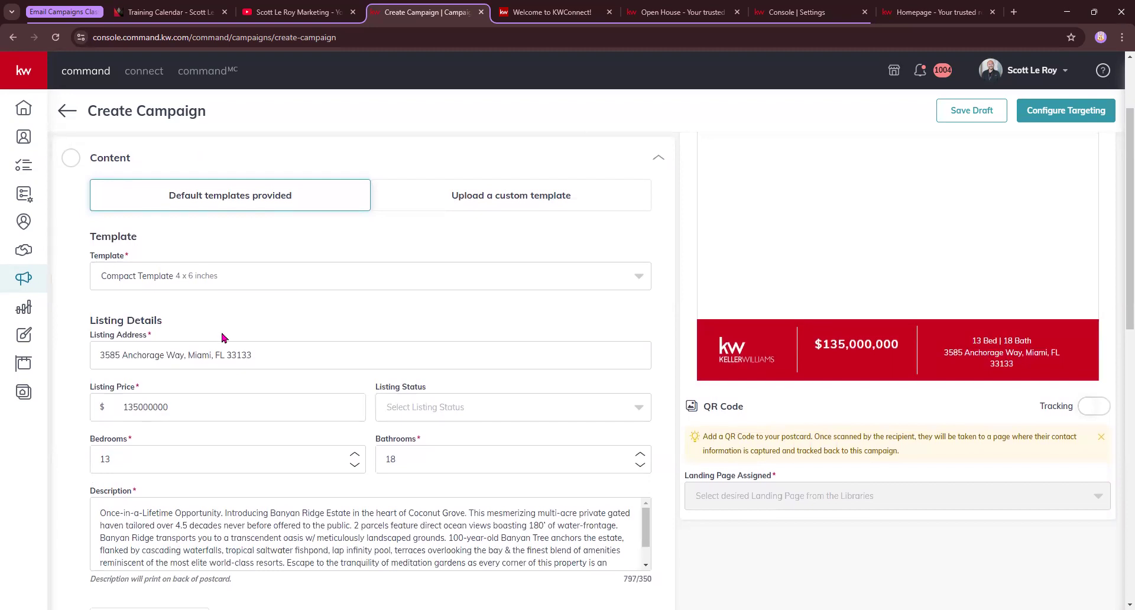
pyautogui.scroll(2, 225, 368)
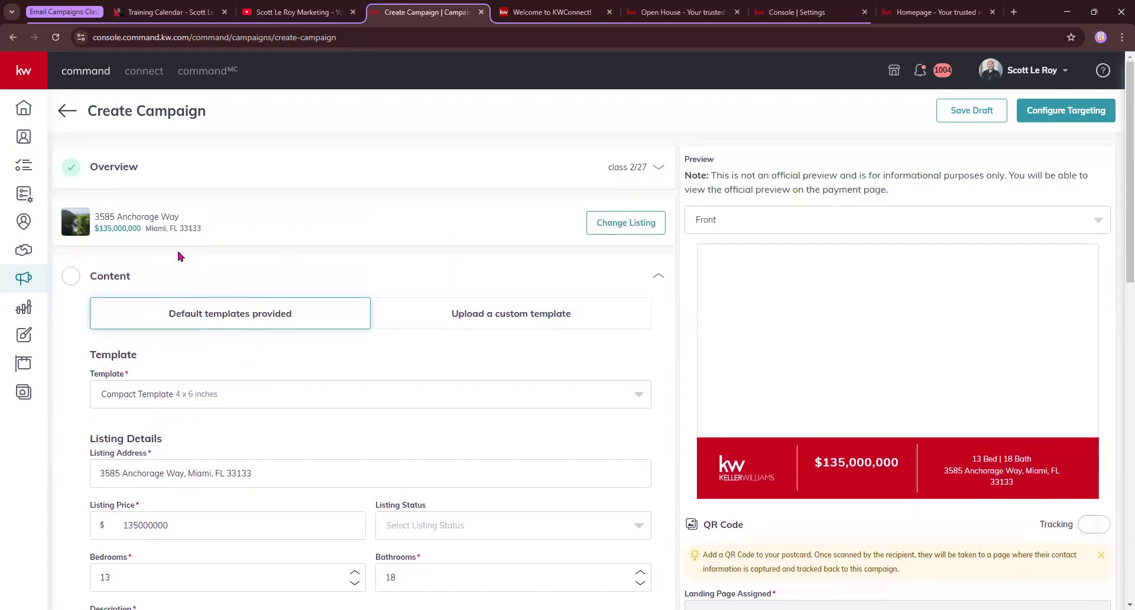
pyautogui.scroll(-3, 181, 256)
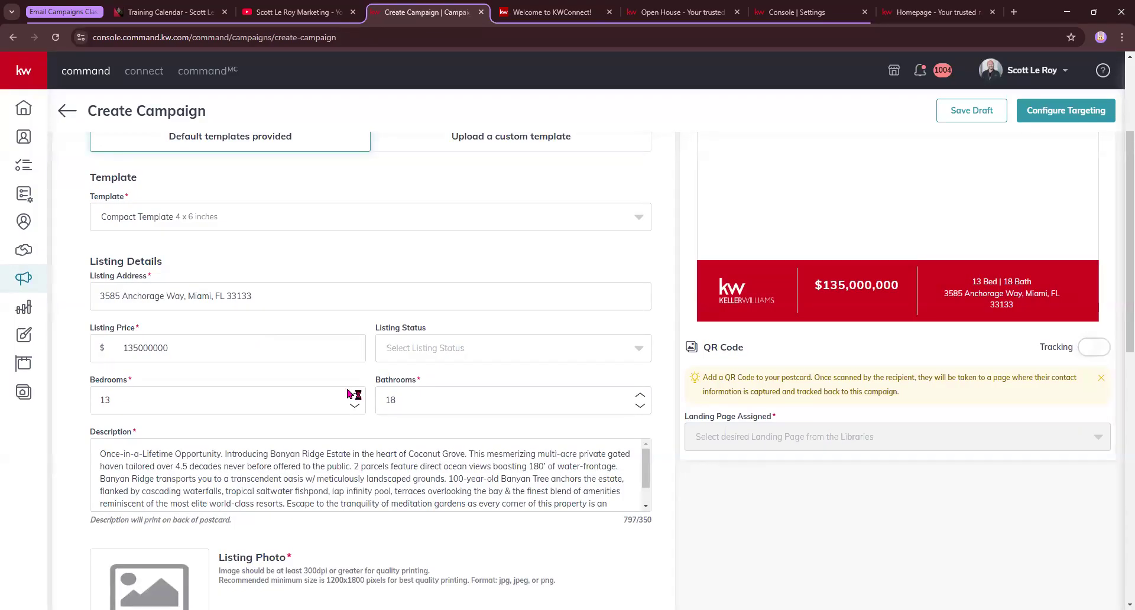
pyautogui.click(438, 354)
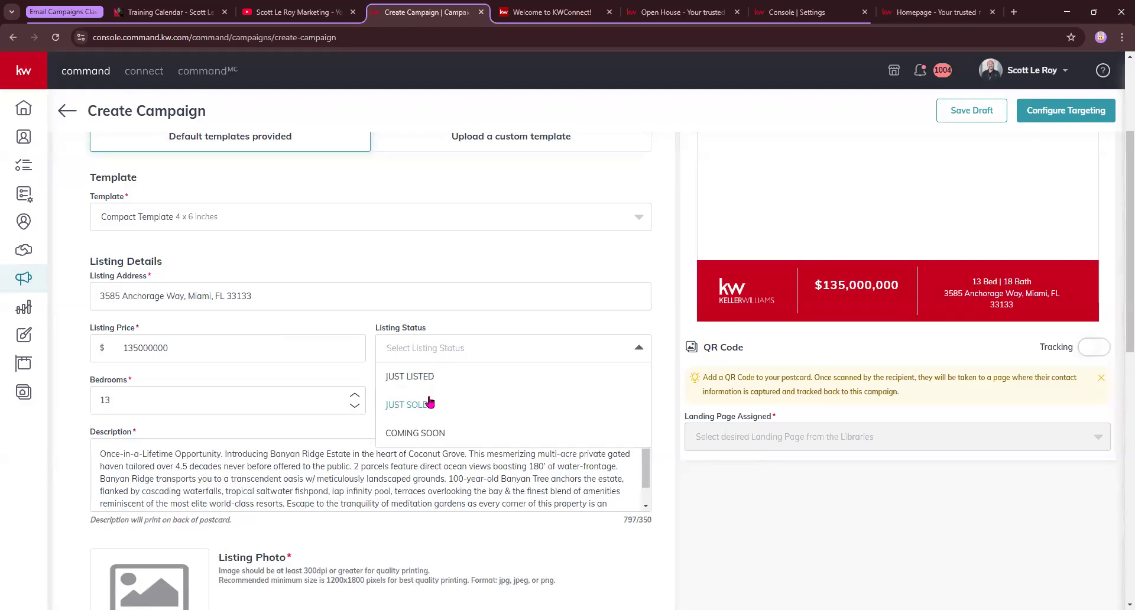
pyautogui.click(428, 379)
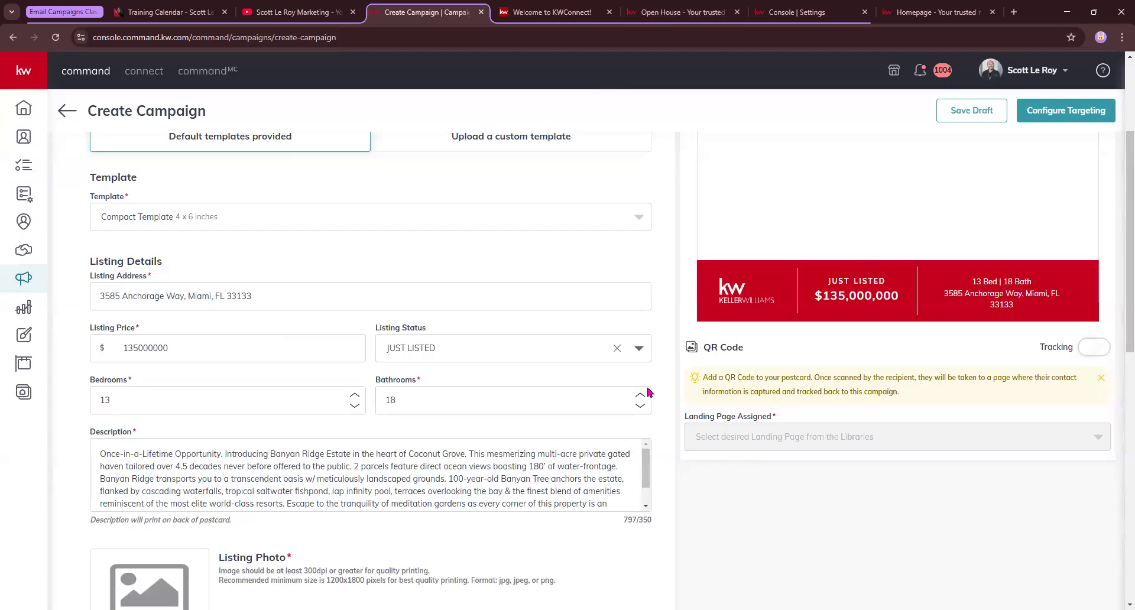
pyautogui.click(617, 350)
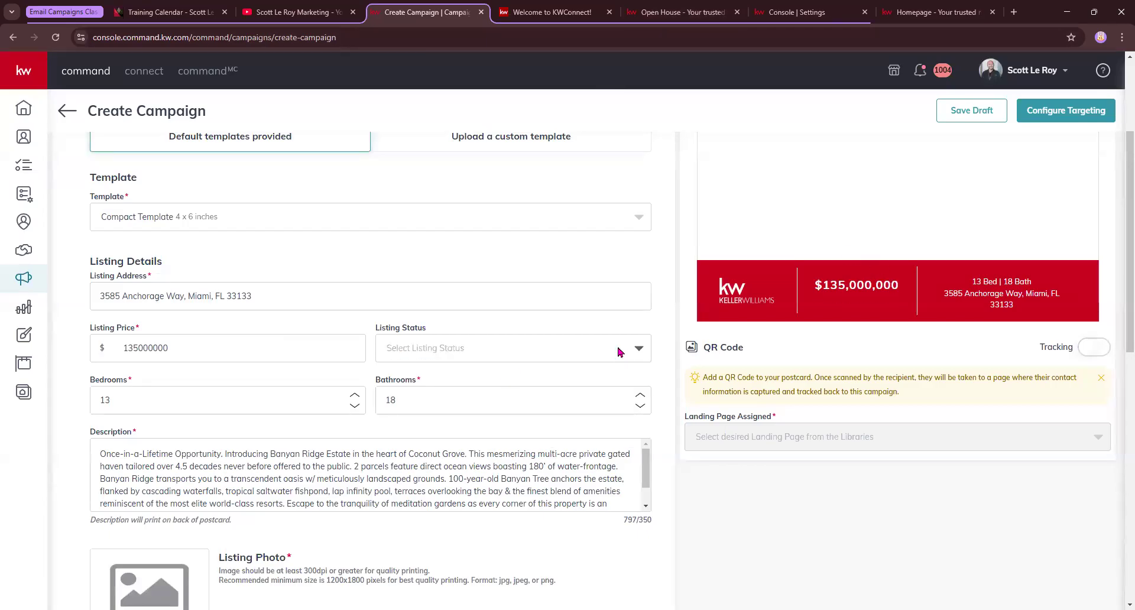
pyautogui.click(409, 347)
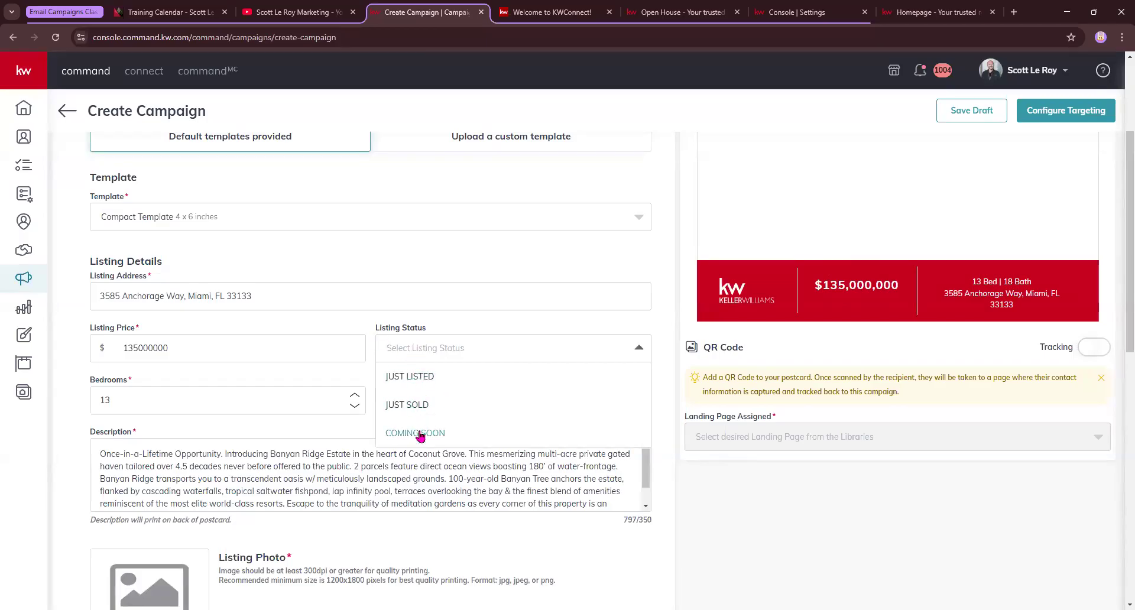
pyautogui.click(439, 315)
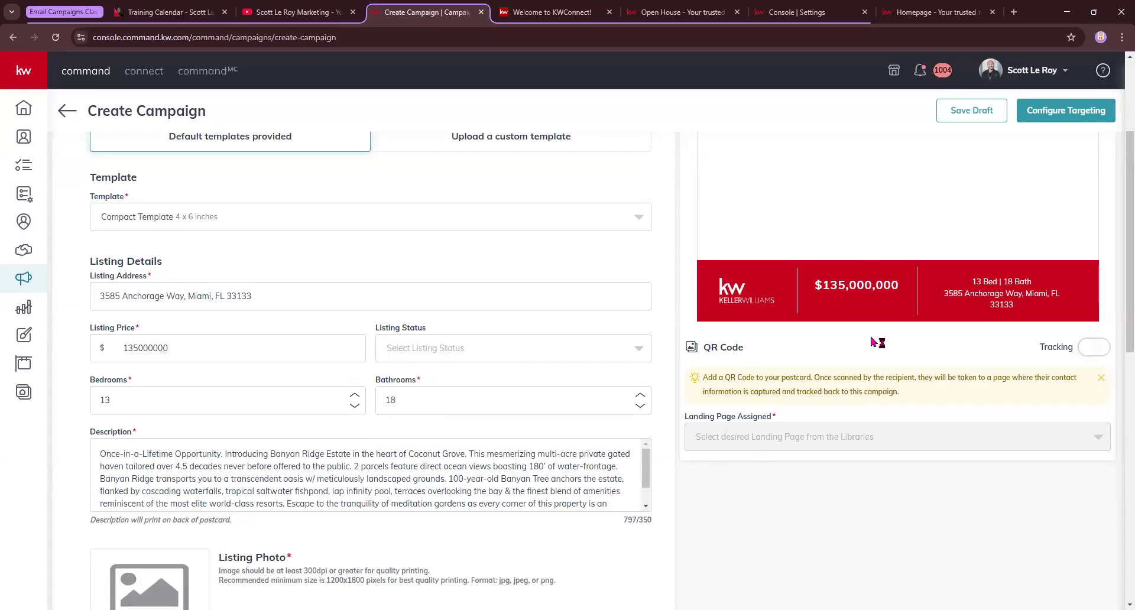
pyautogui.moveTo(368, 329); pyautogui.dragTo(467, 330)
pyautogui.click(465, 331)
# Switch the postcard preview to the Back side
pyautogui.scroll(-1, 219, 439)
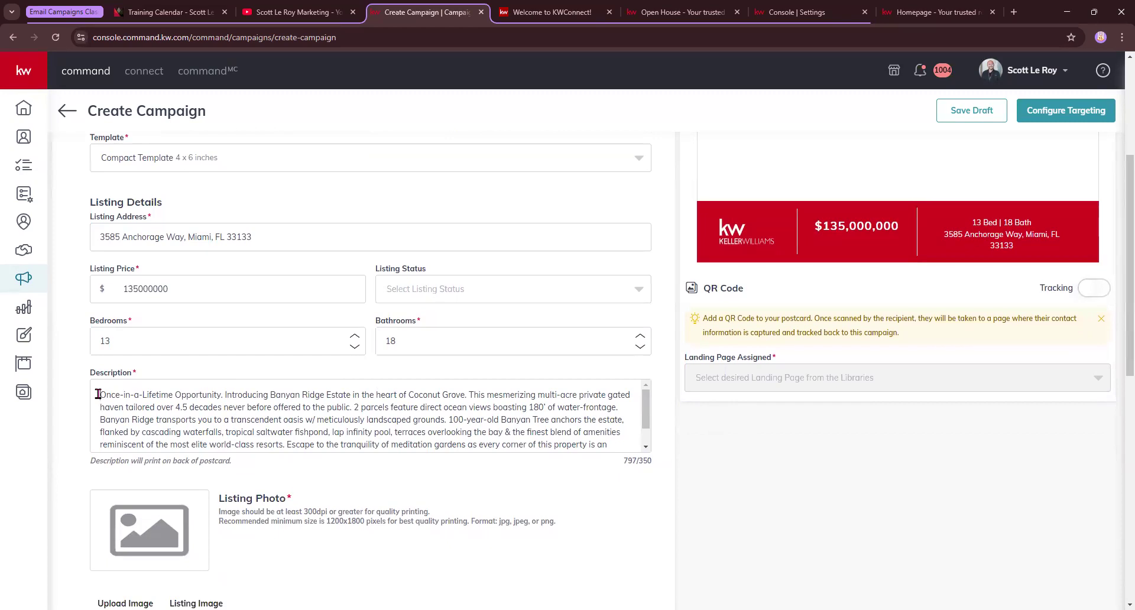
pyautogui.moveTo(99, 394); pyautogui.dragTo(554, 406)
pyautogui.scroll(-1, 353, 491)
pyautogui.scroll(-3, 473, 364)
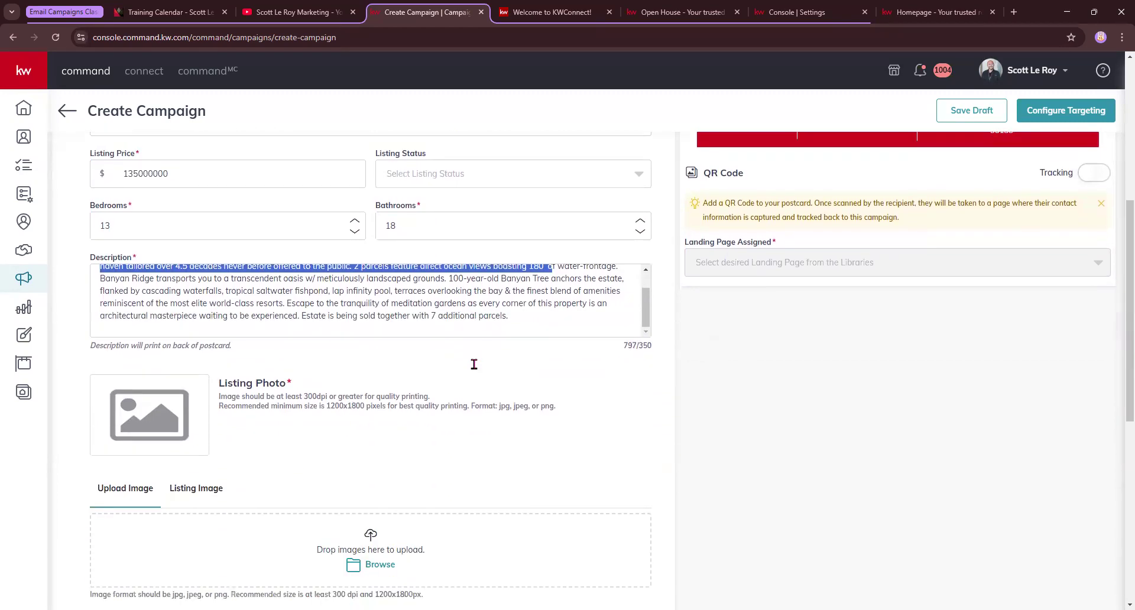
pyautogui.click(659, 350)
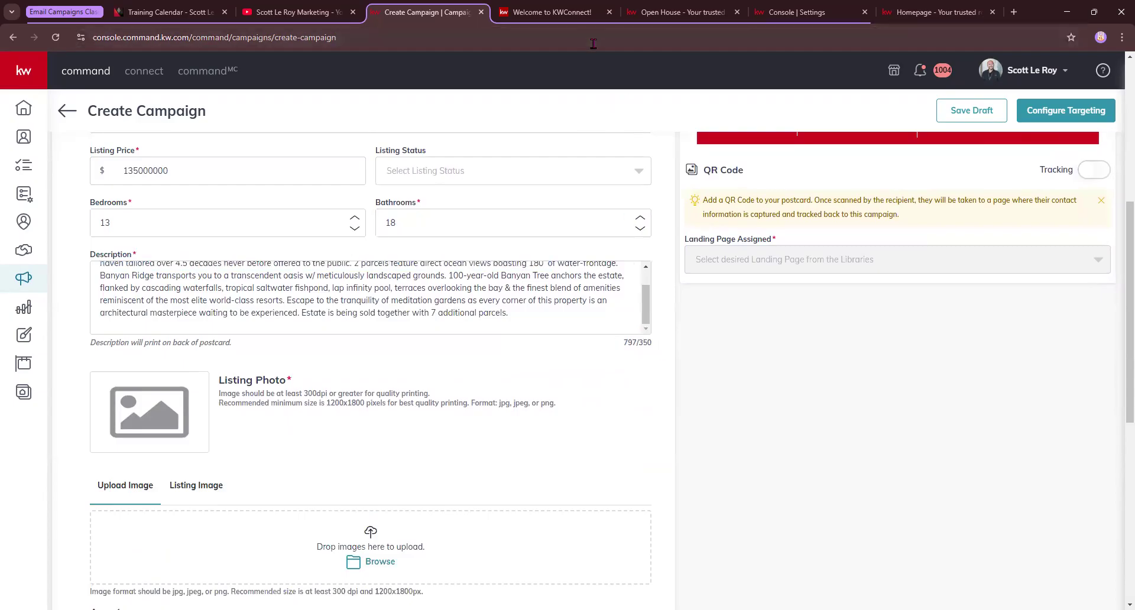
pyautogui.click(864, 219)
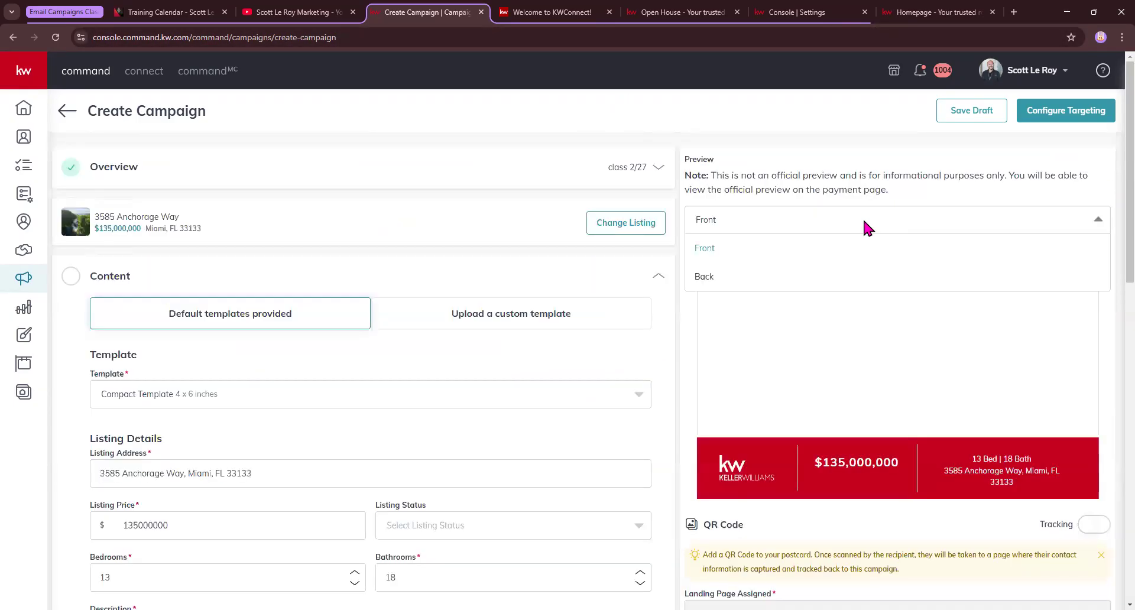
pyautogui.click(718, 279)
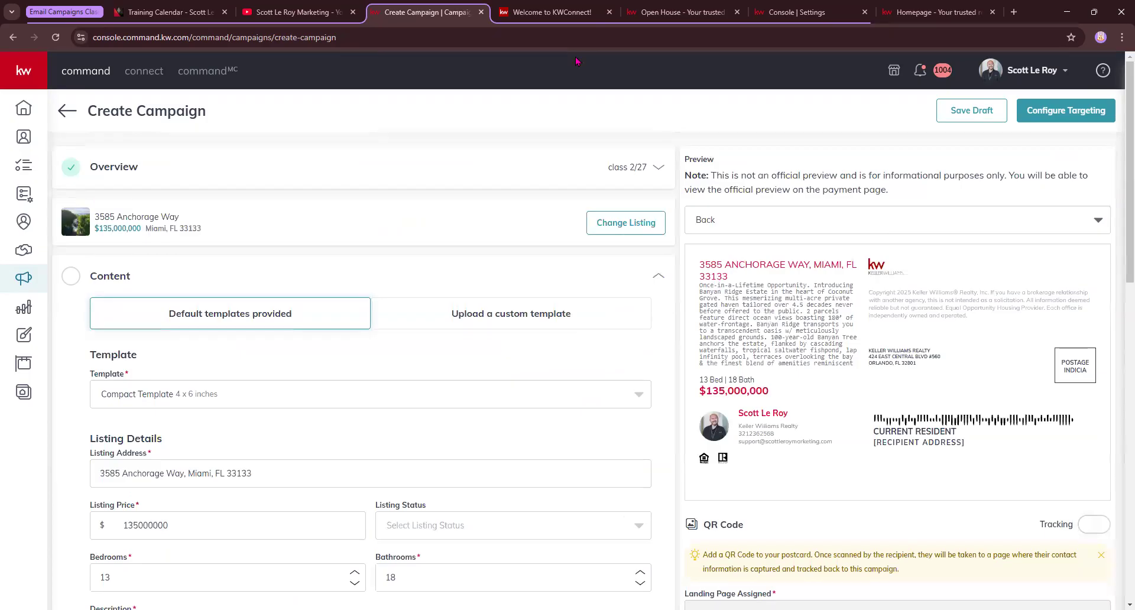
# Delete the description from '100-year-old' onward and the third line, leaving 275/350 characters
pyautogui.scroll(-4, 136, 468)
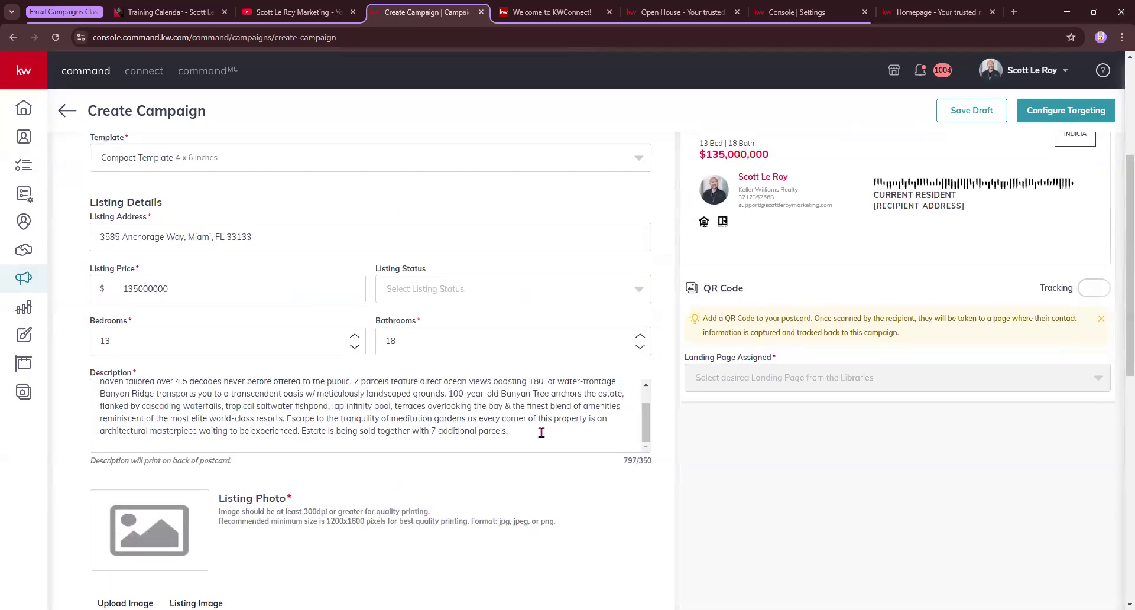
pyautogui.moveTo(542, 433); pyautogui.dragTo(449, 397)
pyautogui.press('BackSpace')
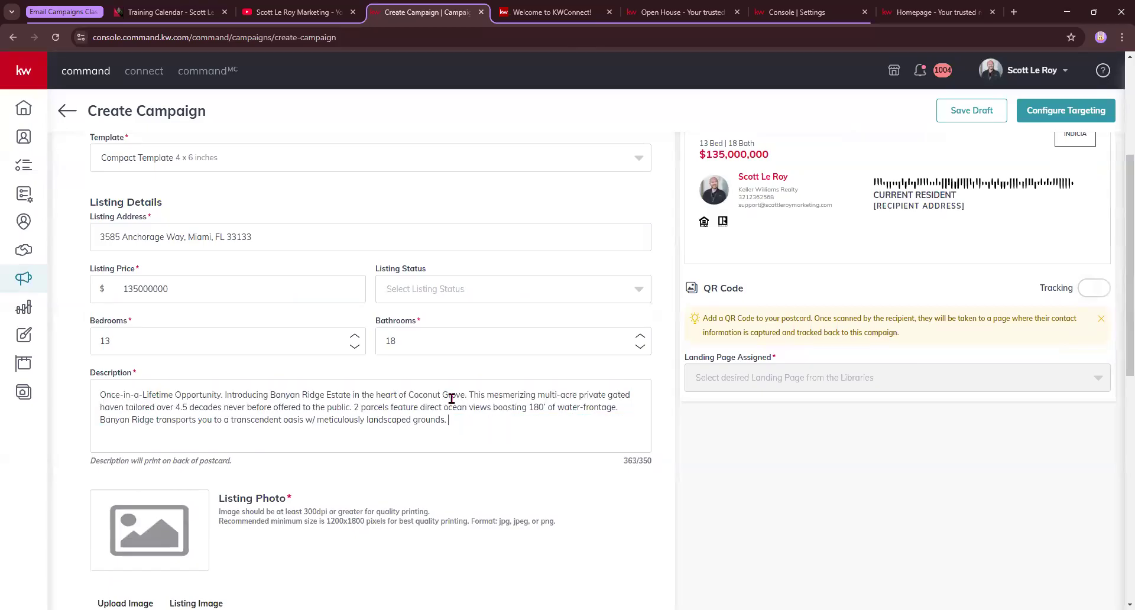
pyautogui.moveTo(455, 423); pyautogui.dragTo(91, 423)
pyautogui.press('BackSpace')
pyautogui.doubleClick(630, 461)
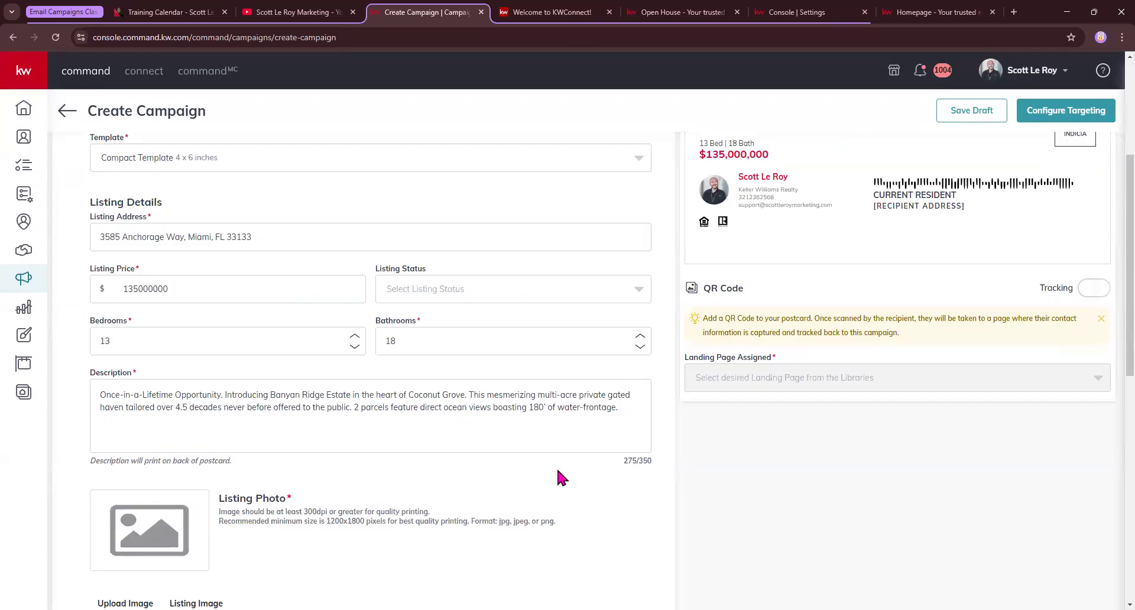
pyautogui.scroll(-2, 556, 473)
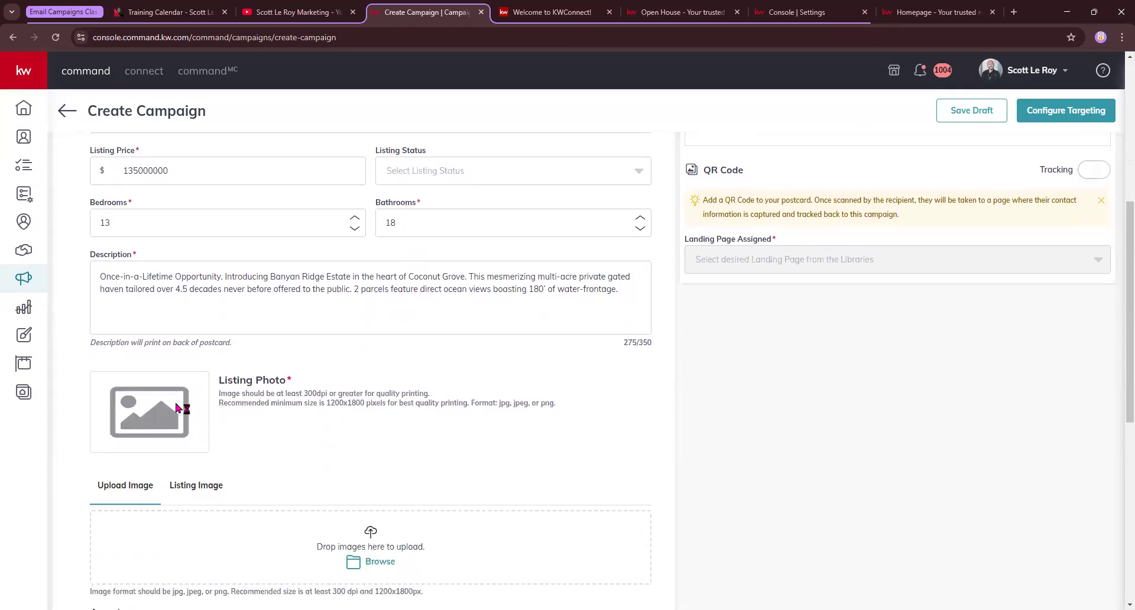
# Show the listing's own photos and try the third listing photo
pyautogui.scroll(-1, 166, 414)
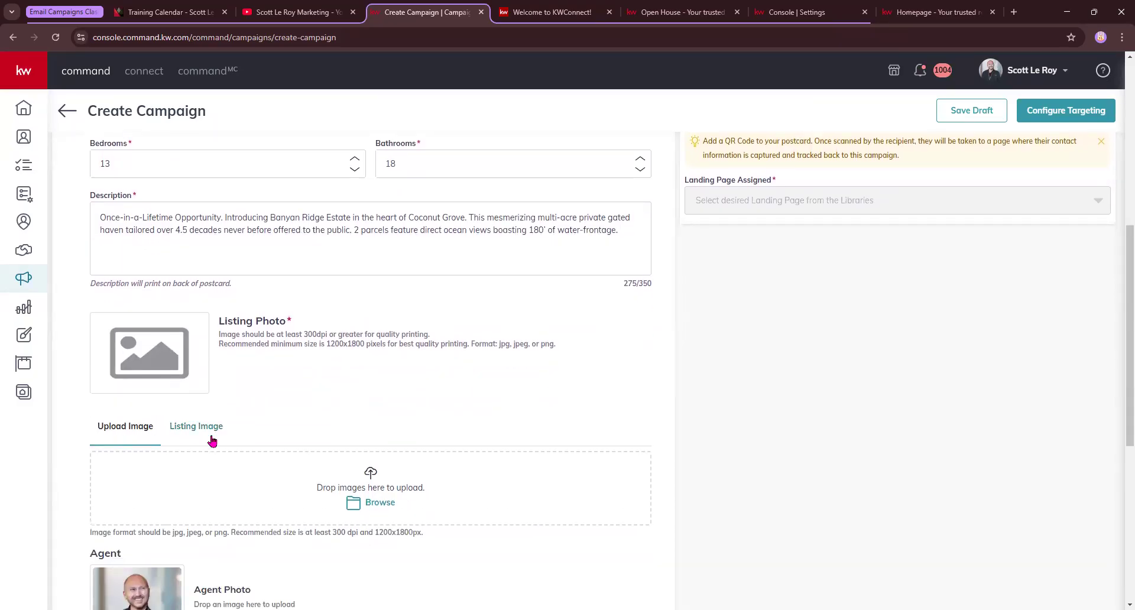
pyautogui.click(211, 437)
pyautogui.scroll(-1, 211, 438)
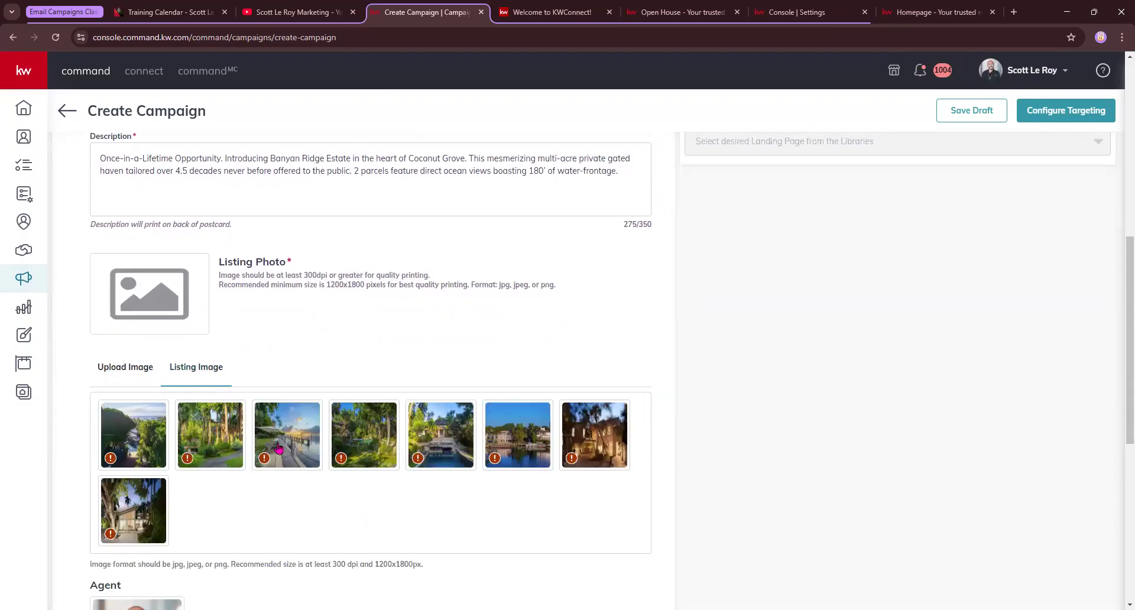
pyautogui.click(281, 445)
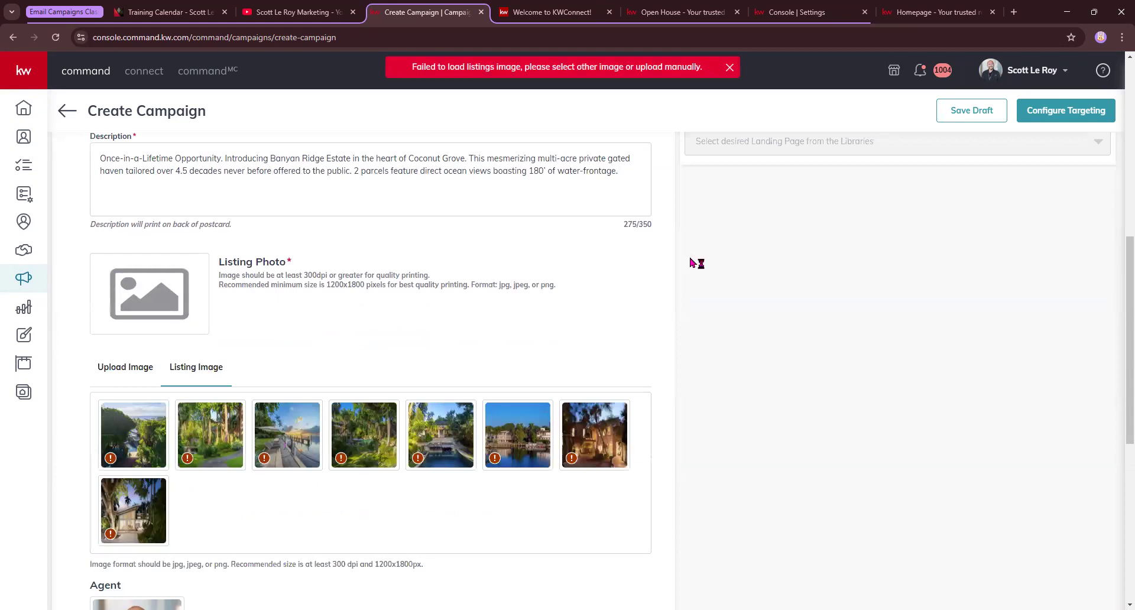
# Save the Open House property photo to Downloads as download.jpg and return to Create Campaign
pyautogui.click(674, 13)
pyautogui.rightClick(637, 177)
pyautogui.click(691, 207)
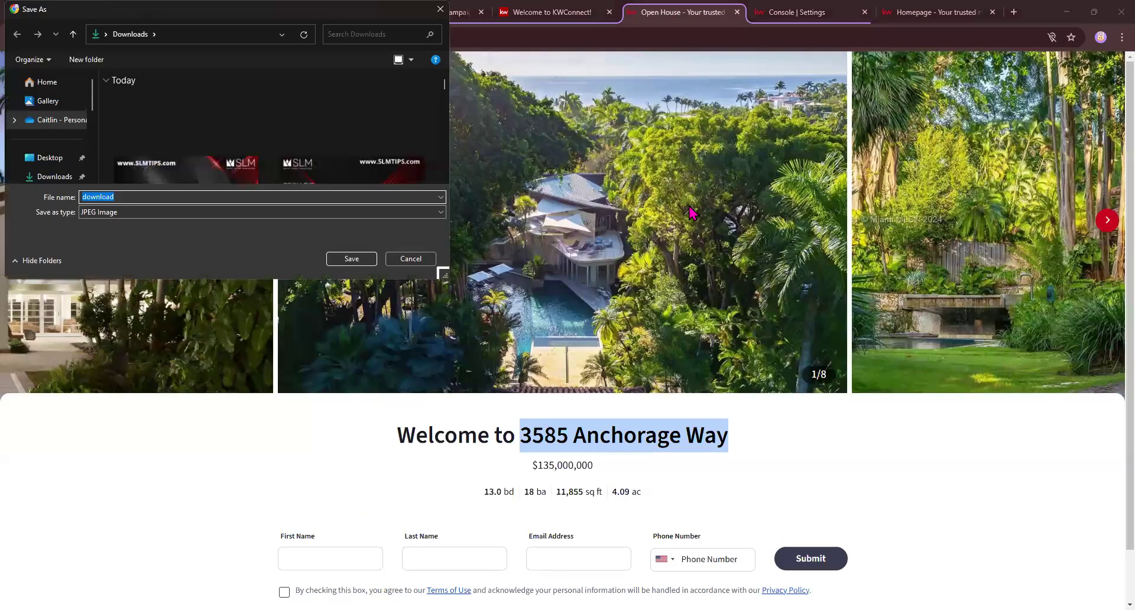
pyautogui.press('Return')
pyautogui.click(527, 11)
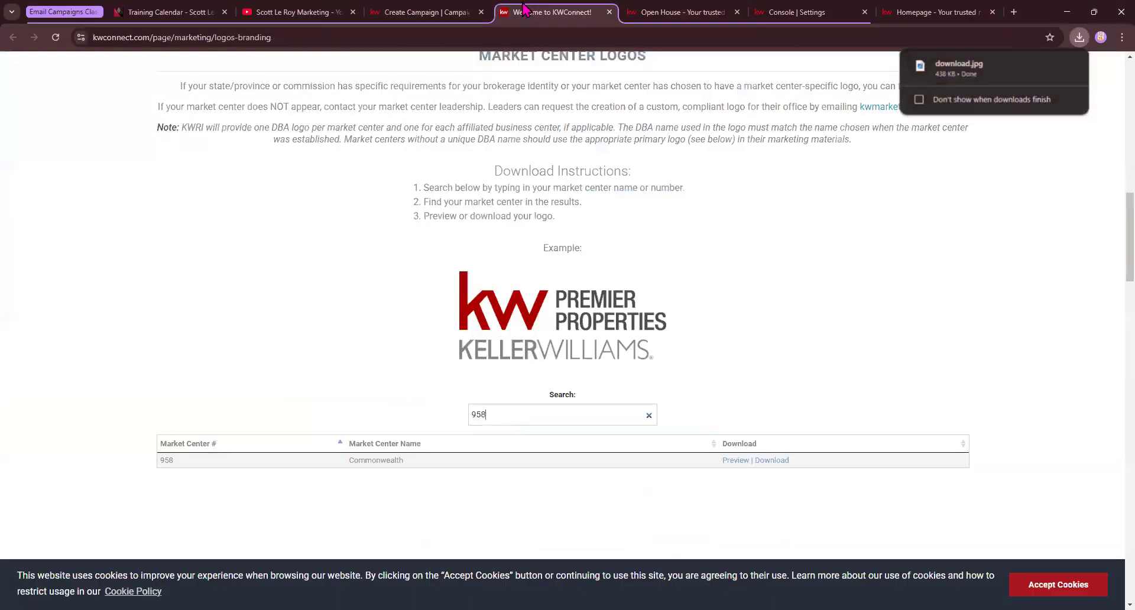
pyautogui.click(402, 14)
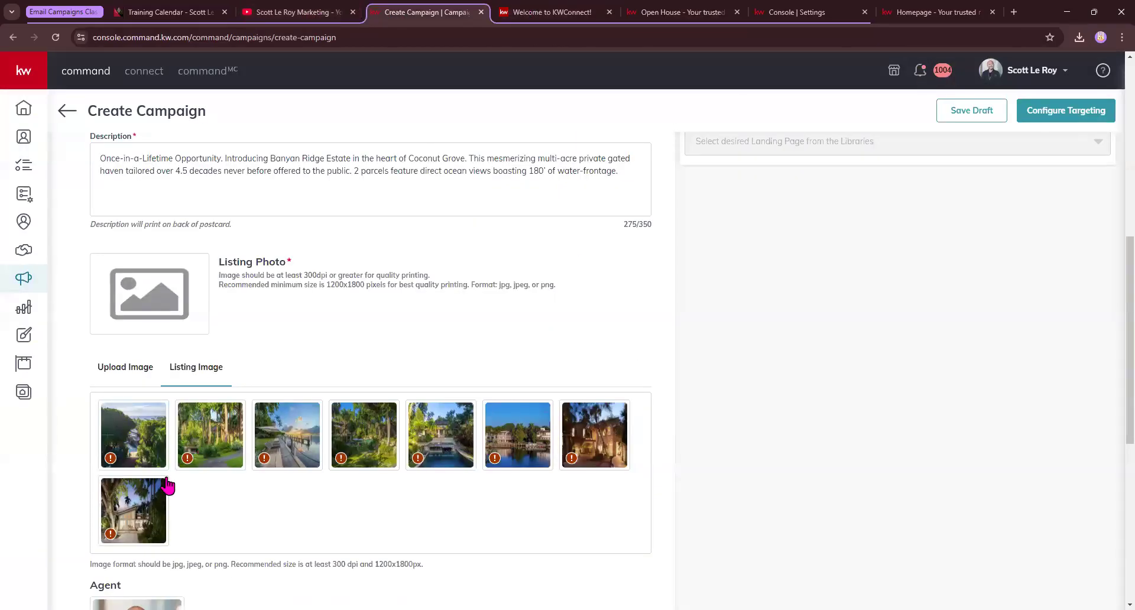
# Upload the saved download.jpg as the listing photo and preview the postcard Front
pyautogui.moveTo(188, 460)
pyautogui.click(140, 372)
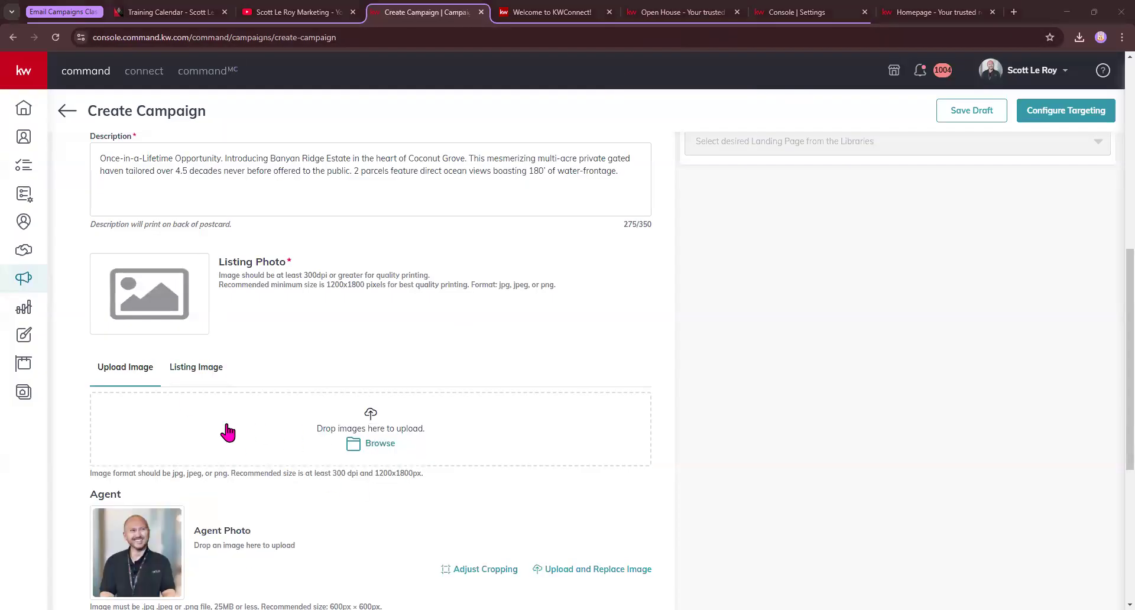
pyautogui.click(382, 443)
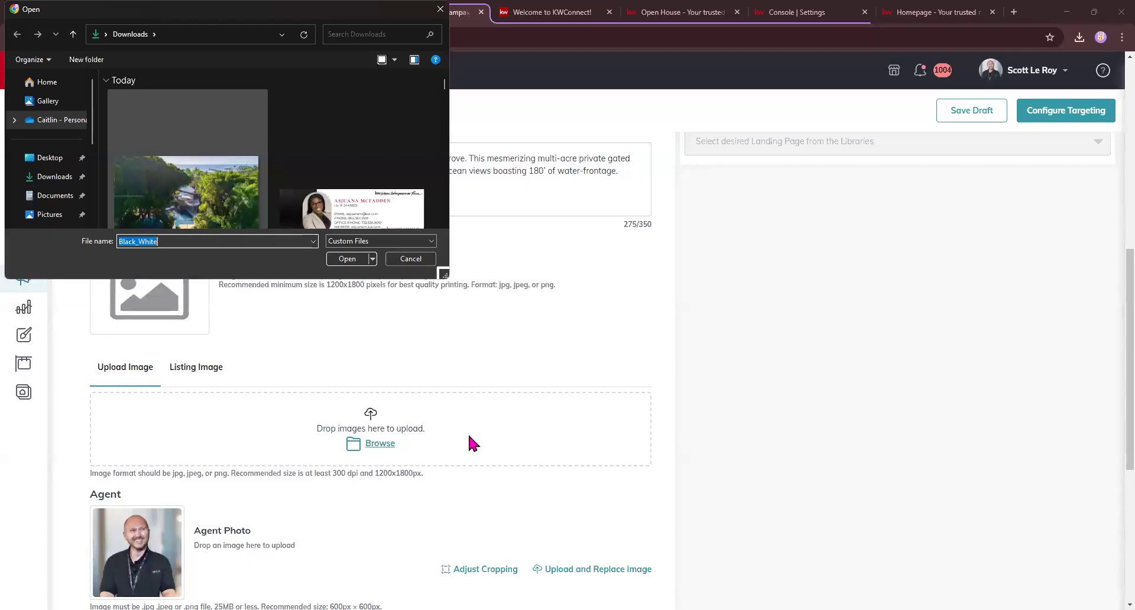
pyautogui.scroll(7, 966, 279)
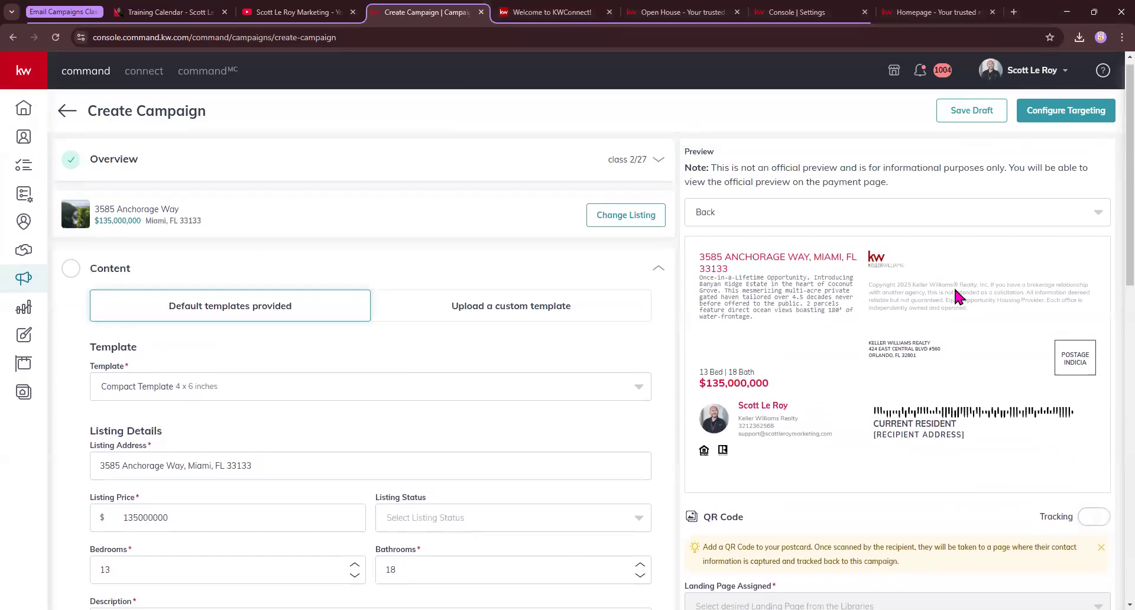
pyautogui.click(855, 228)
pyautogui.click(724, 254)
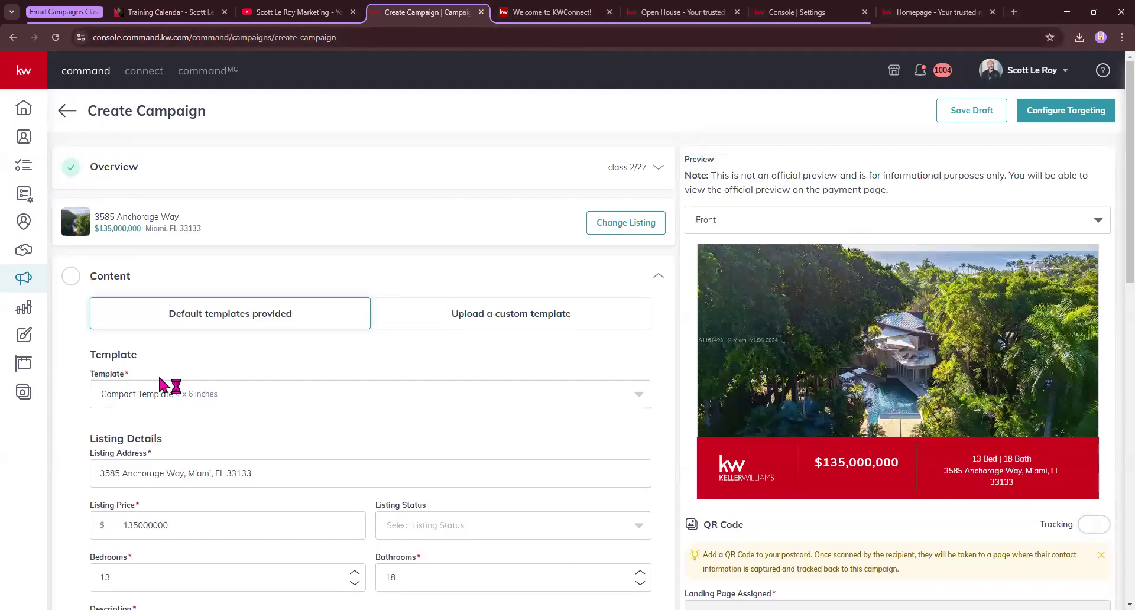
pyautogui.scroll(-1, 164, 384)
pyautogui.click(193, 336)
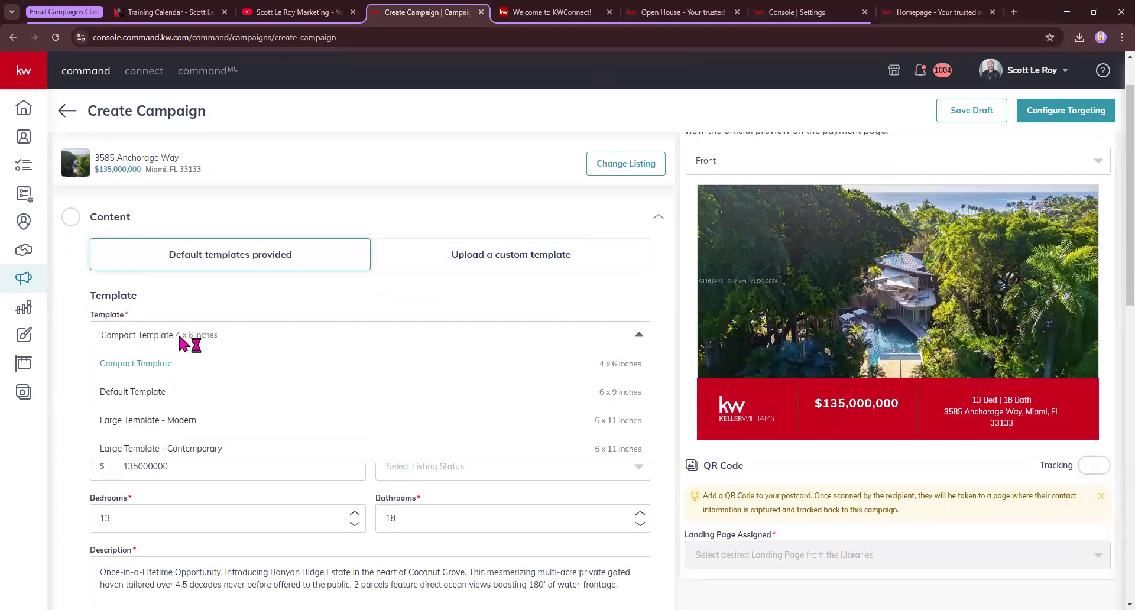
pyautogui.click(153, 391)
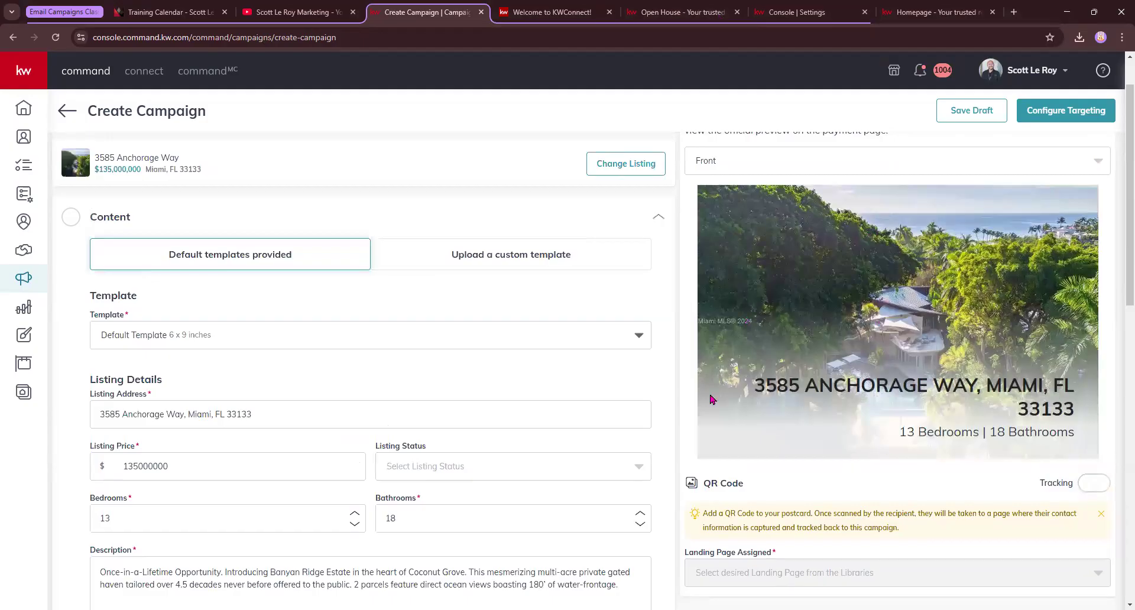
pyautogui.click(188, 337)
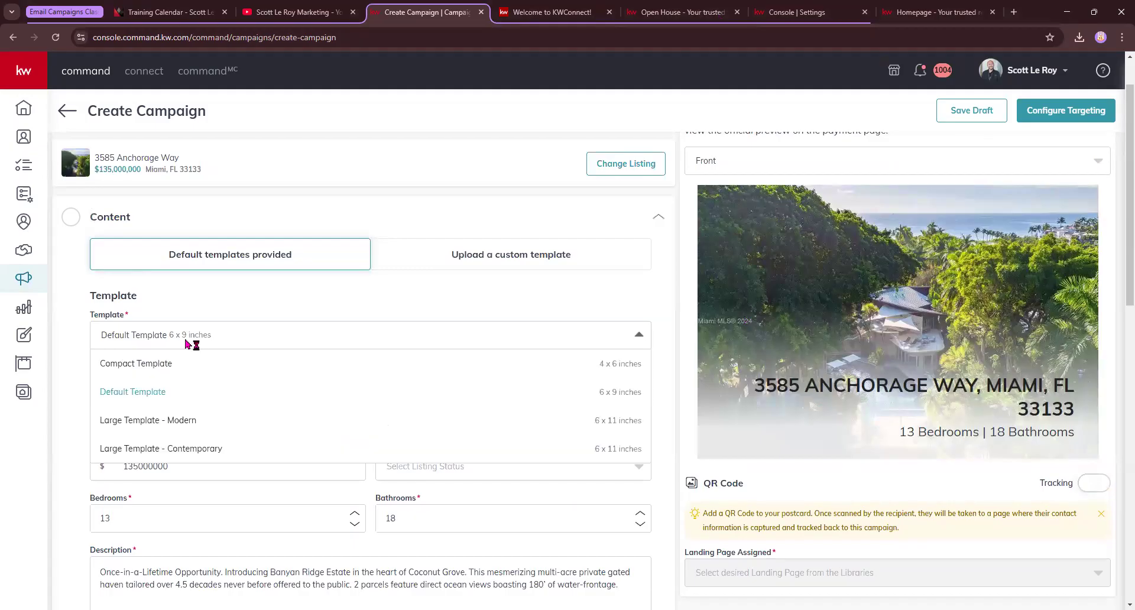
pyautogui.click(165, 422)
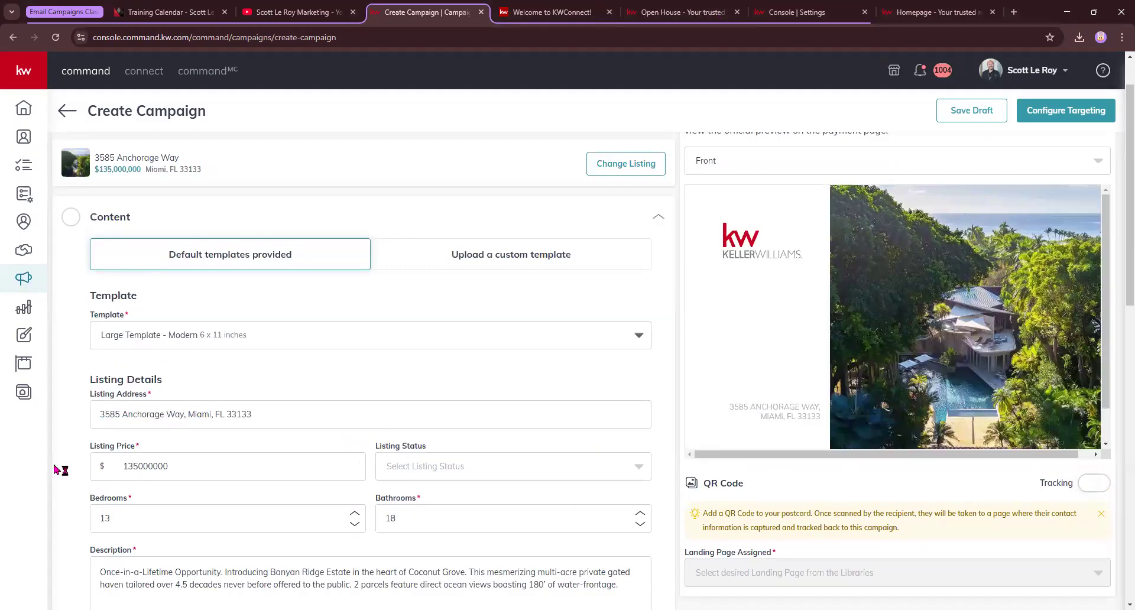
pyautogui.click(187, 342)
pyautogui.click(190, 449)
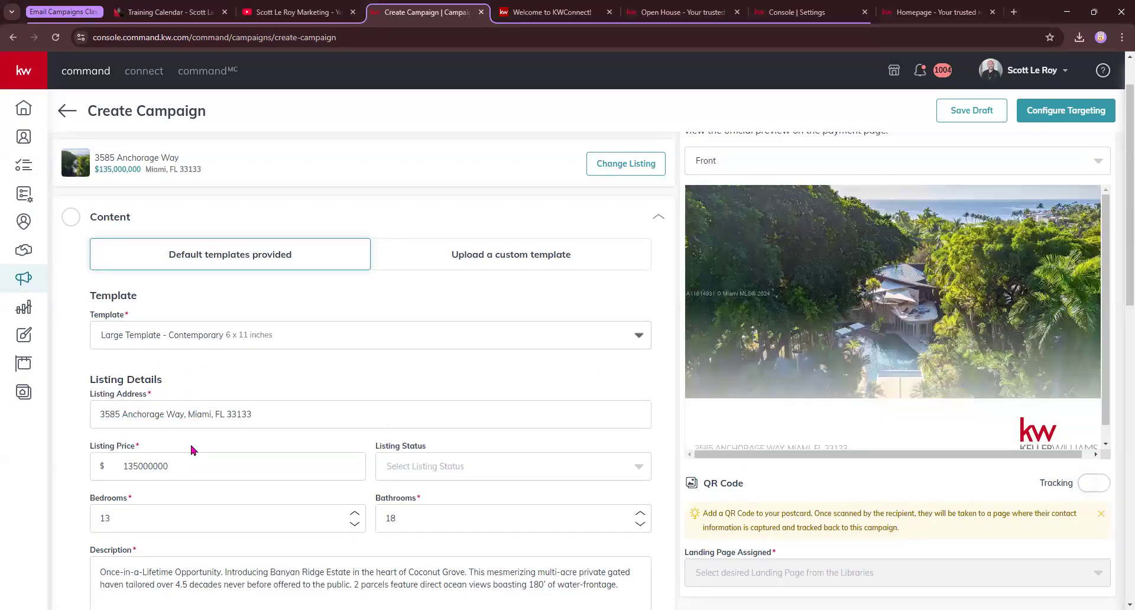
pyautogui.scroll(-1, 854, 391)
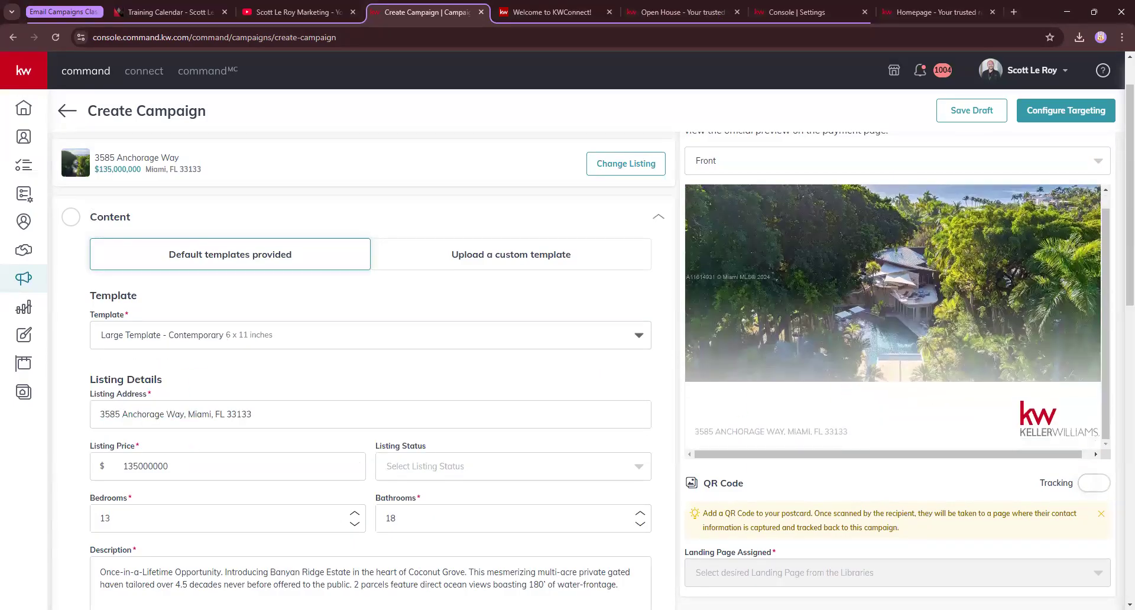
pyautogui.click(165, 341)
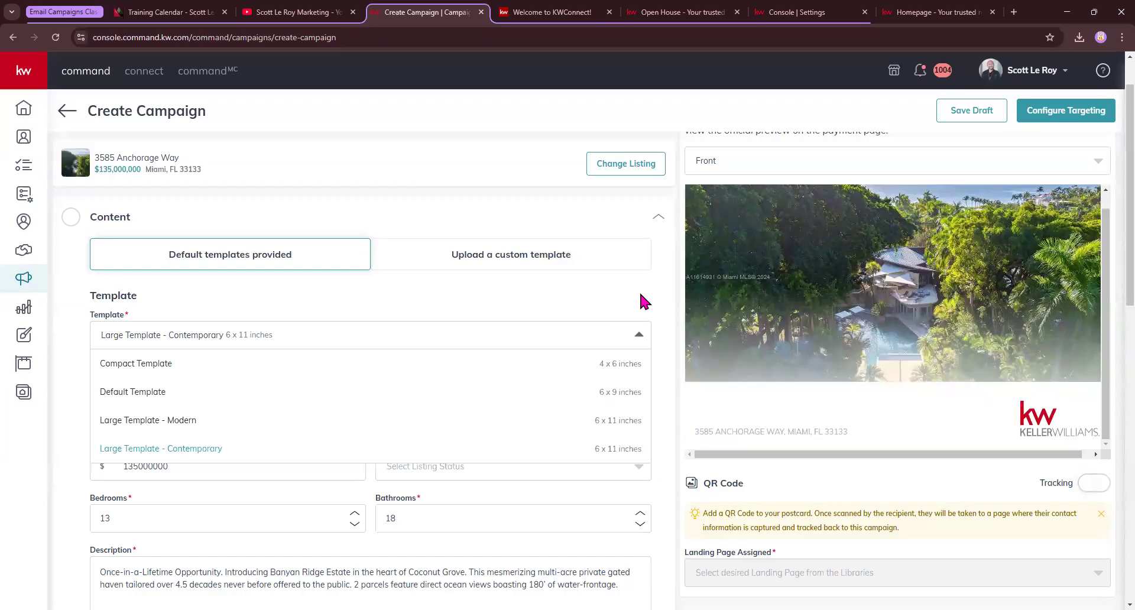
pyautogui.click(183, 424)
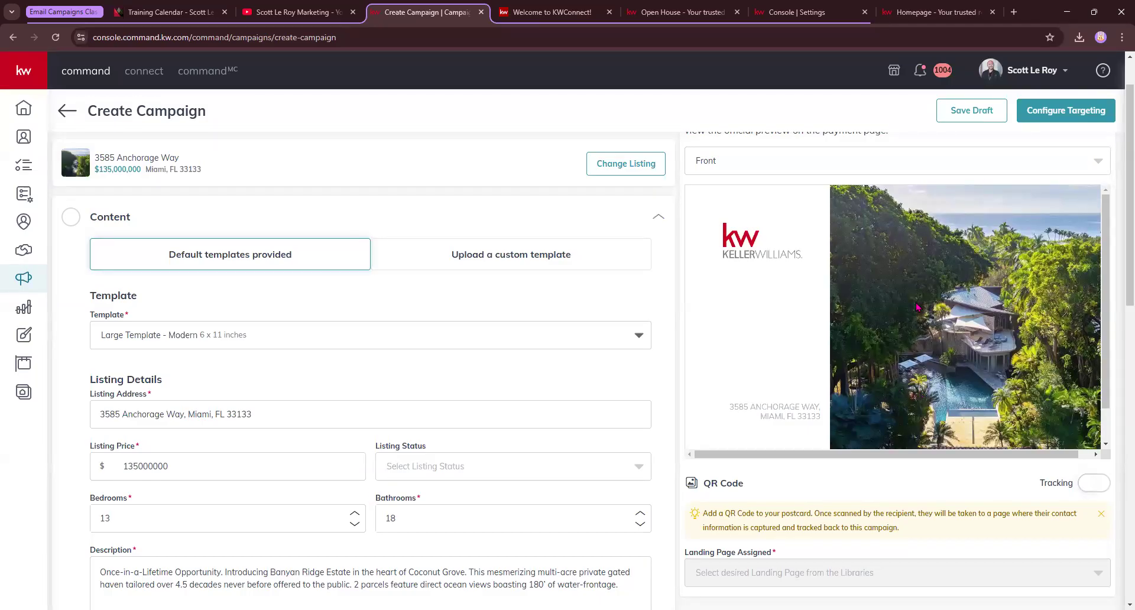
pyautogui.click(973, 170)
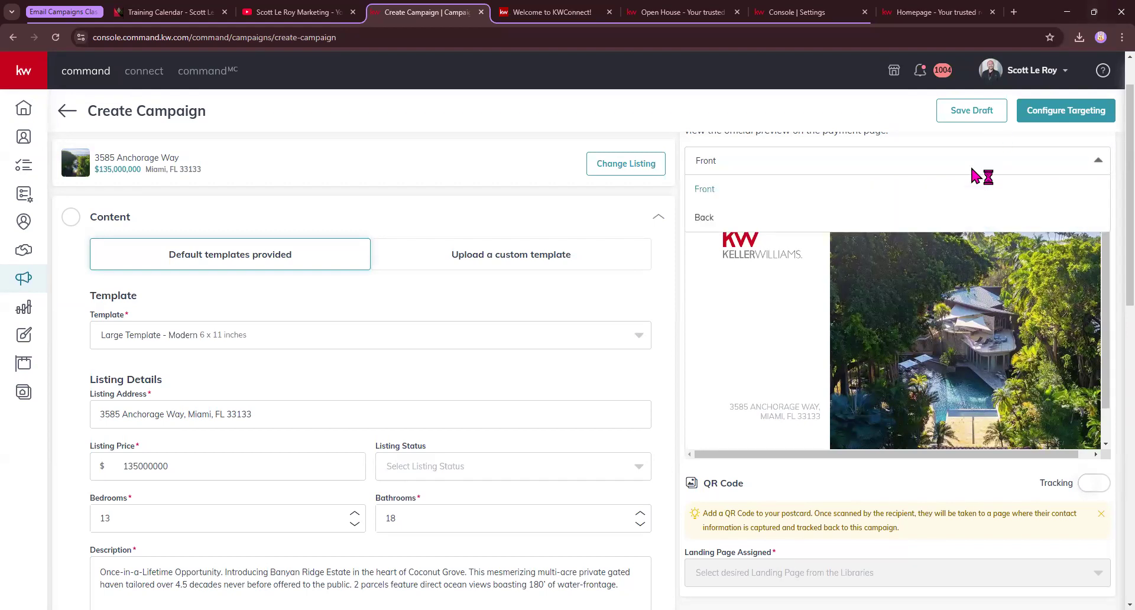
pyautogui.click(928, 213)
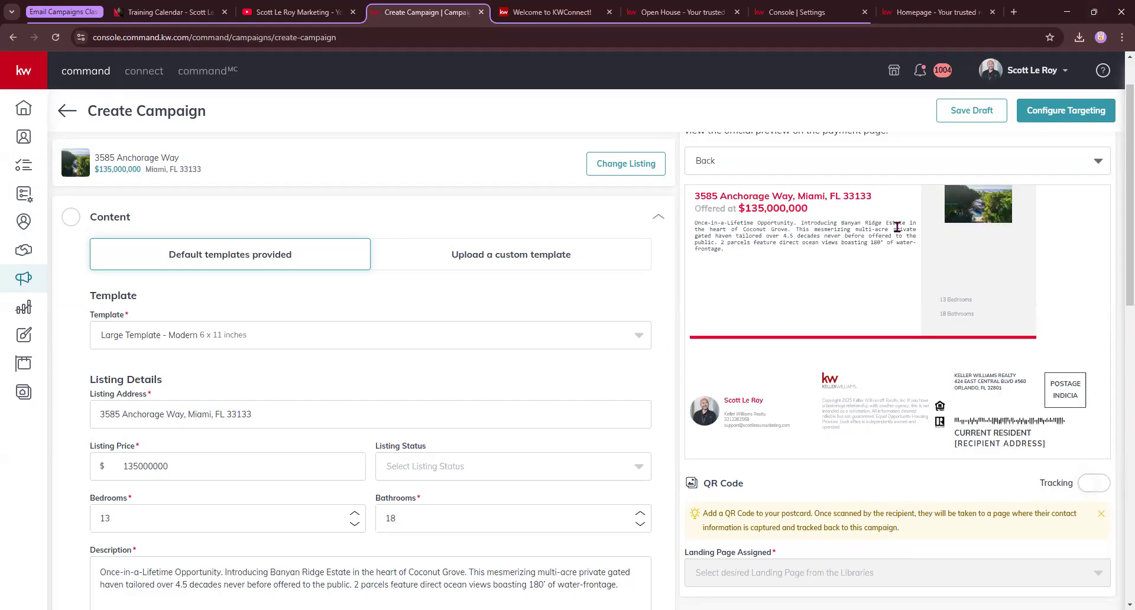
pyautogui.click(300, 341)
pyautogui.click(278, 374)
pyautogui.click(293, 337)
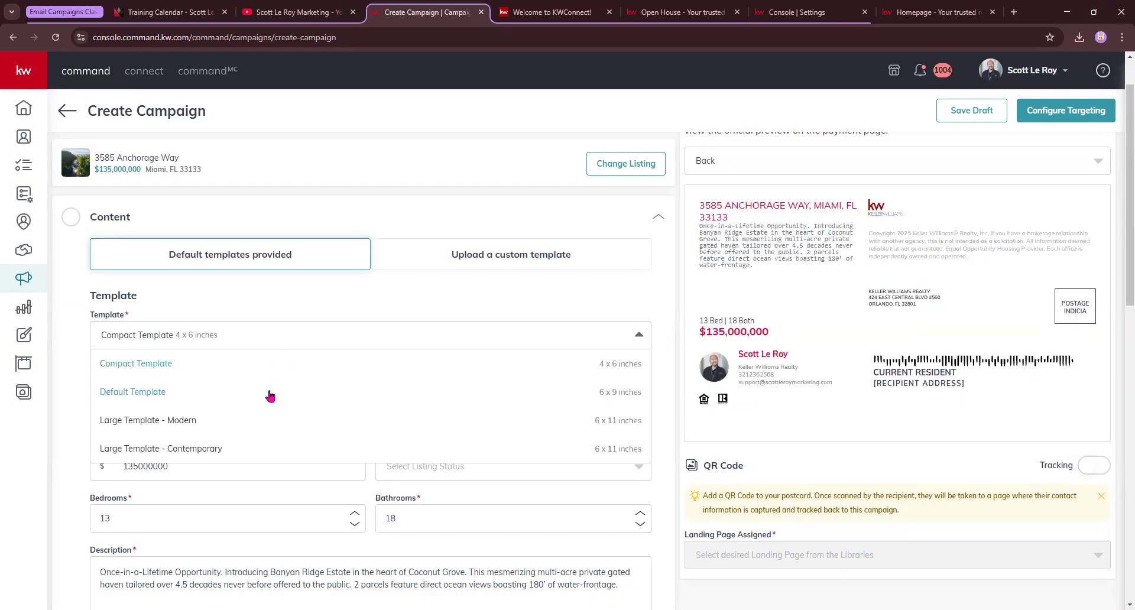
pyautogui.click(274, 392)
pyautogui.click(297, 342)
pyautogui.click(285, 416)
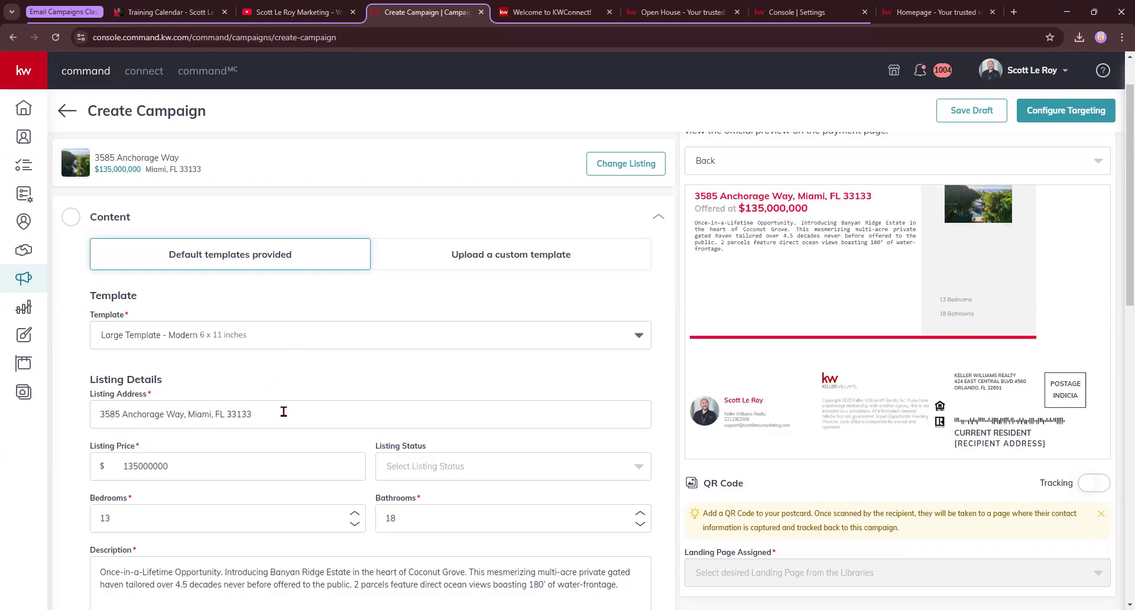
pyautogui.click(319, 342)
pyautogui.click(319, 343)
pyautogui.click(294, 342)
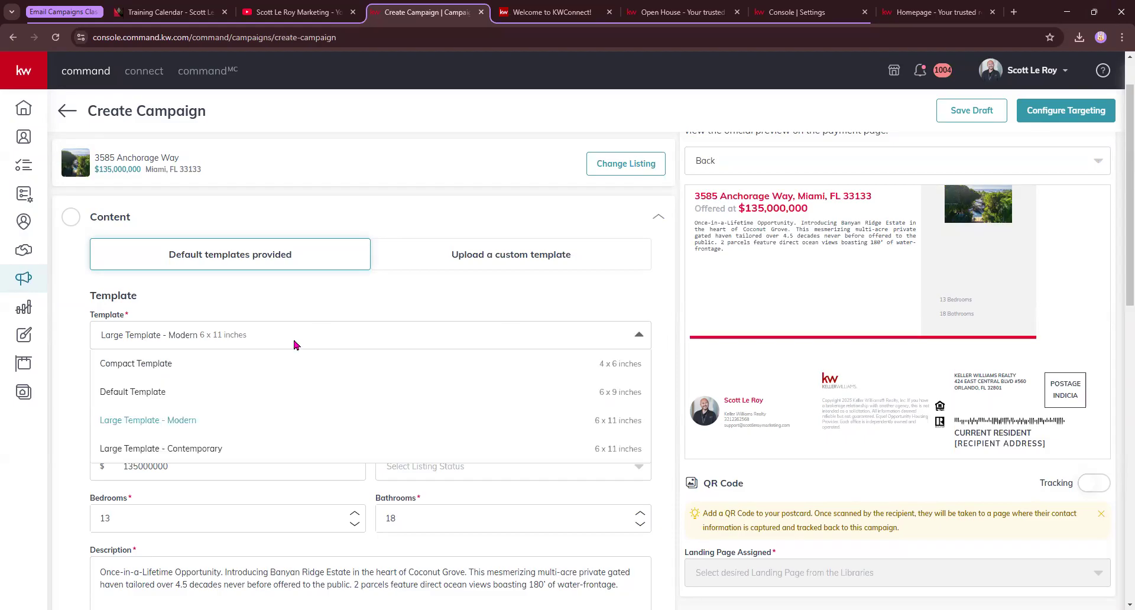
pyautogui.click(282, 451)
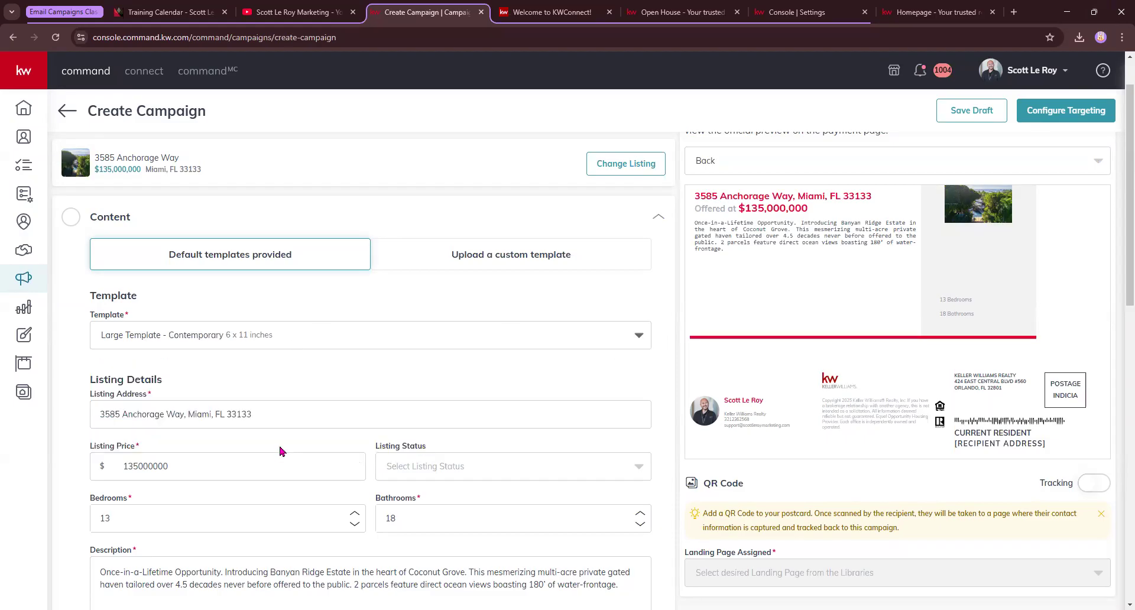
pyautogui.click(817, 166)
pyautogui.click(740, 190)
pyautogui.click(214, 336)
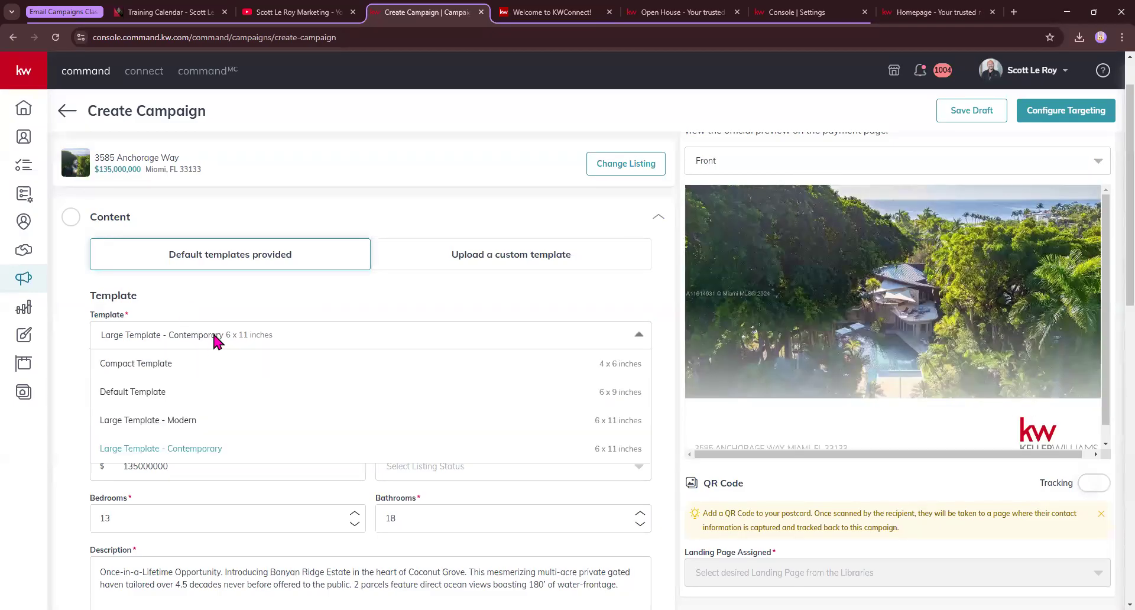
pyautogui.click(198, 426)
# Finish the agent's phone number, save the content, and accept the low-resolution photo with Use Image
pyautogui.scroll(-3, 502, 310)
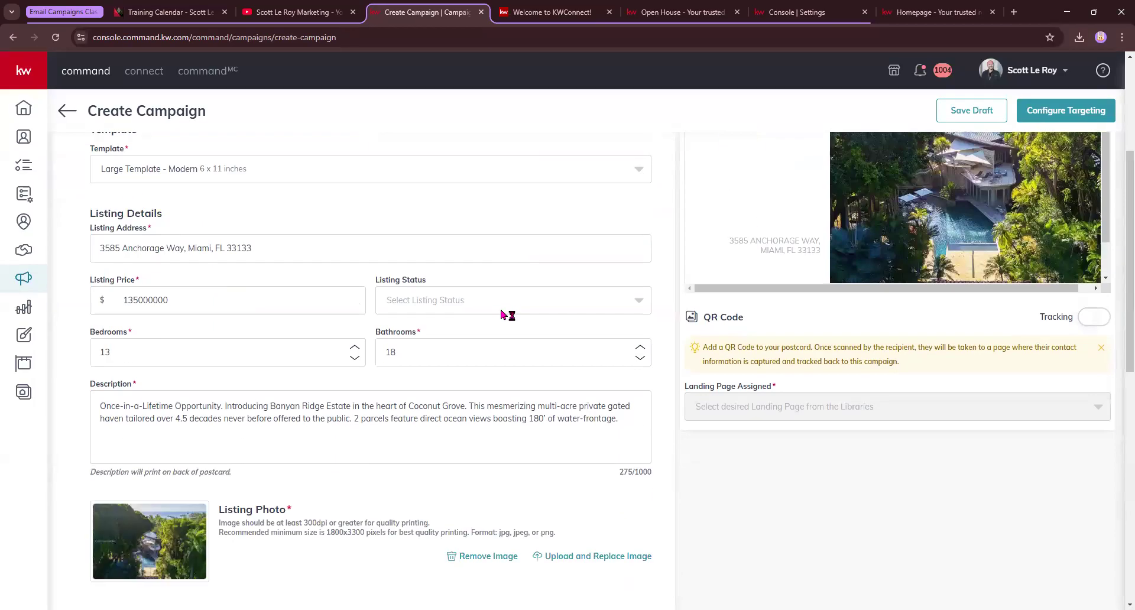
pyautogui.scroll(-6, 495, 296)
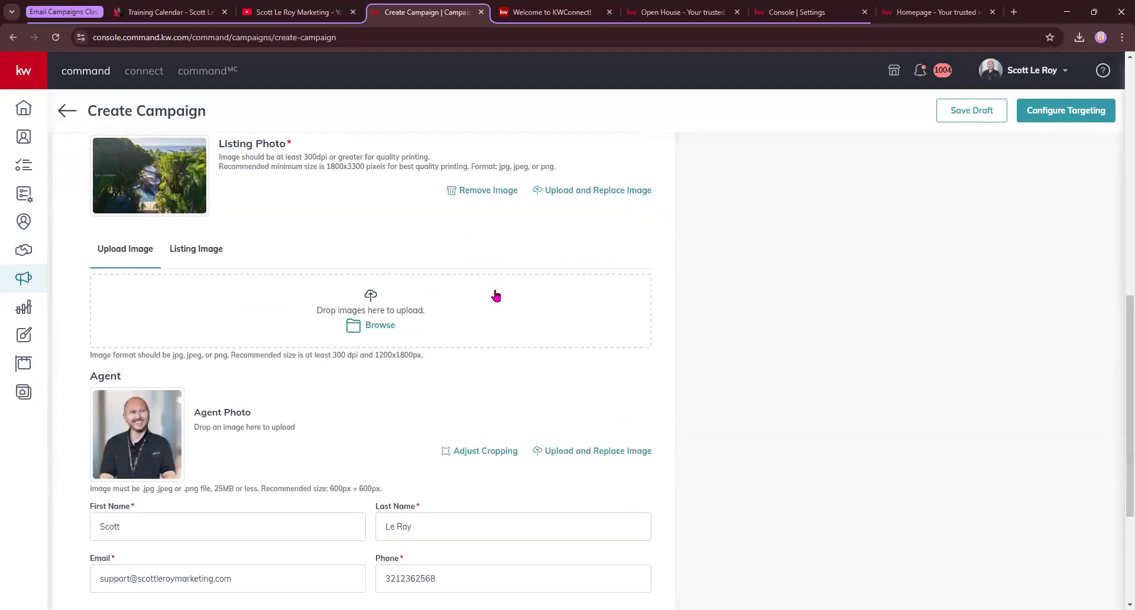
pyautogui.scroll(-1, 312, 457)
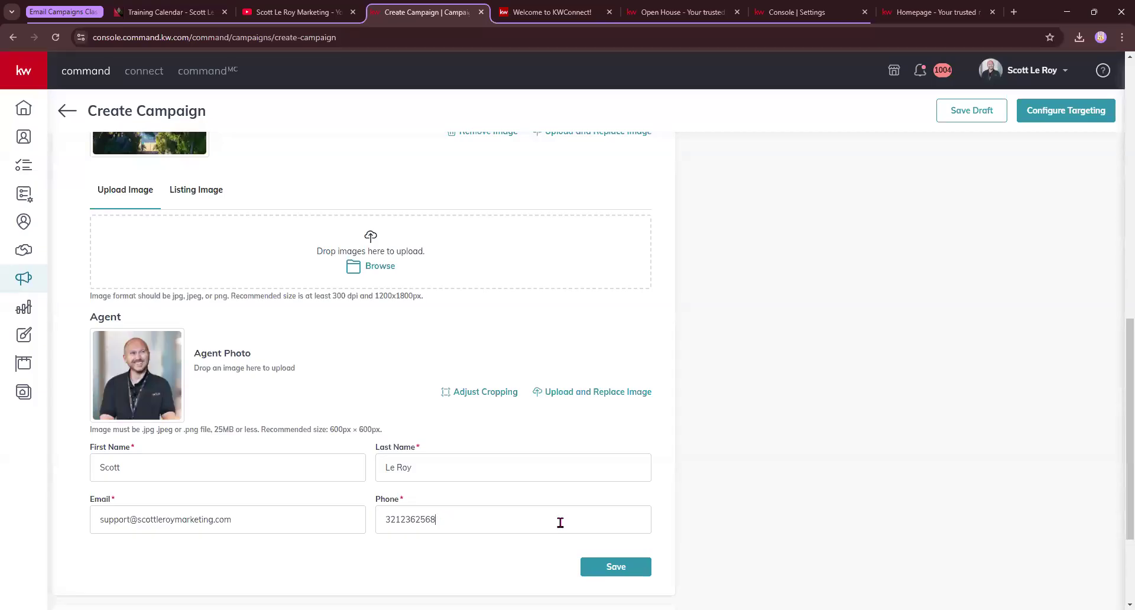
pyautogui.press('Tab')
pyautogui.click(413, 507)
pyautogui.scroll(-2, 413, 507)
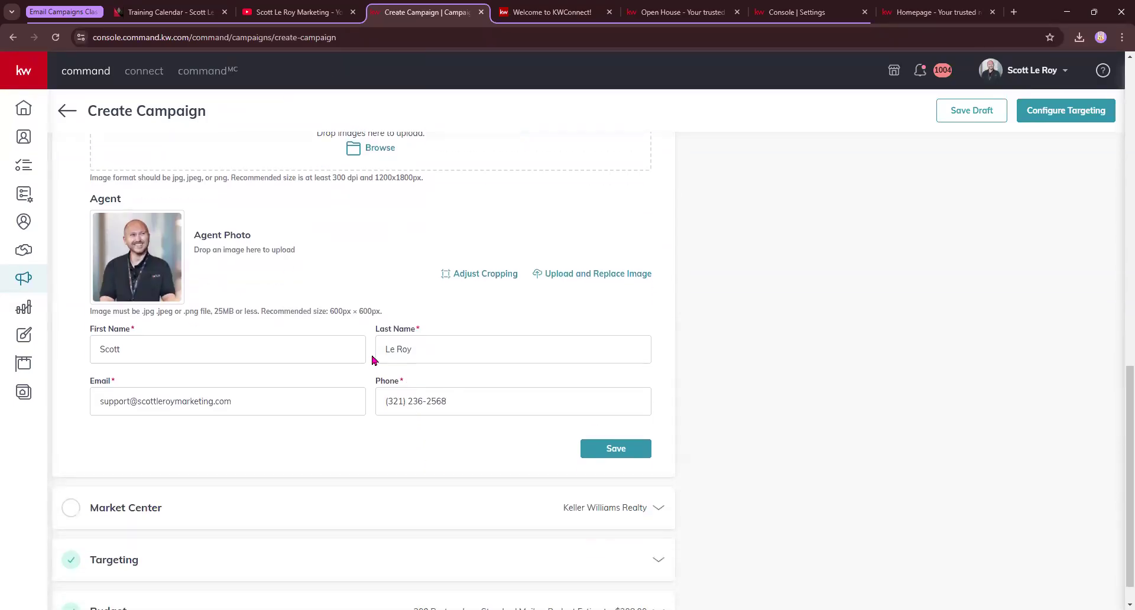
pyautogui.scroll(9, 372, 360)
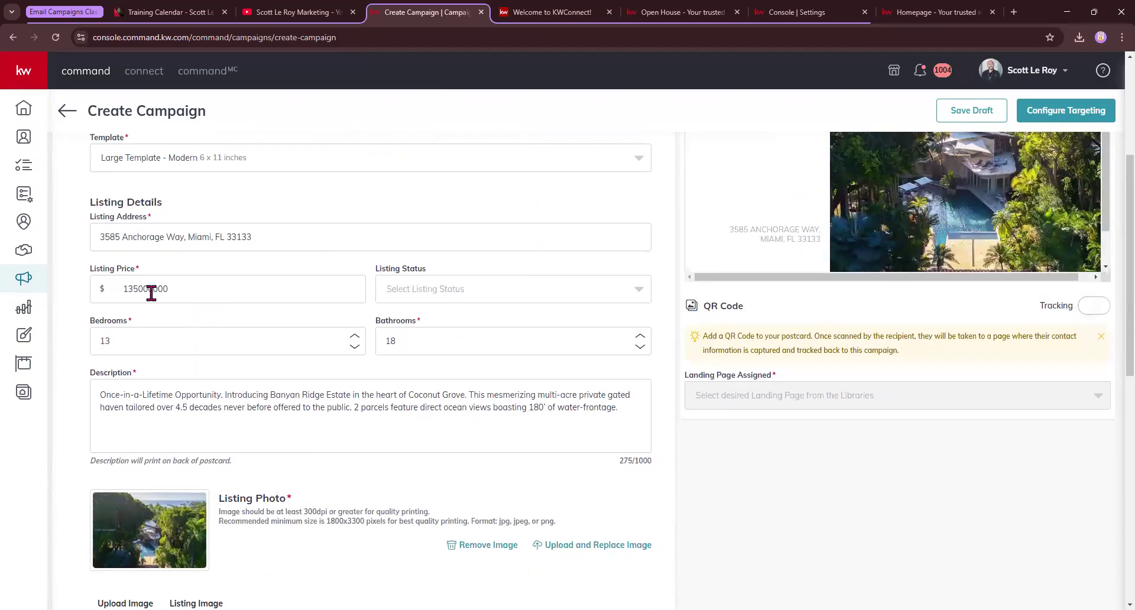
pyautogui.scroll(-9, 366, 473)
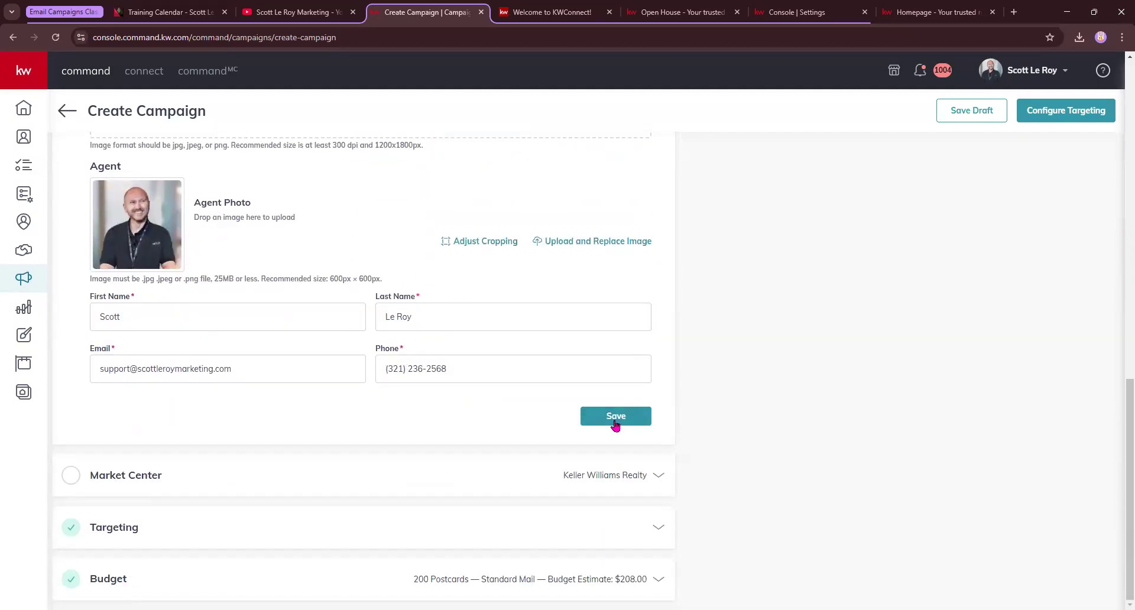
pyautogui.click(616, 425)
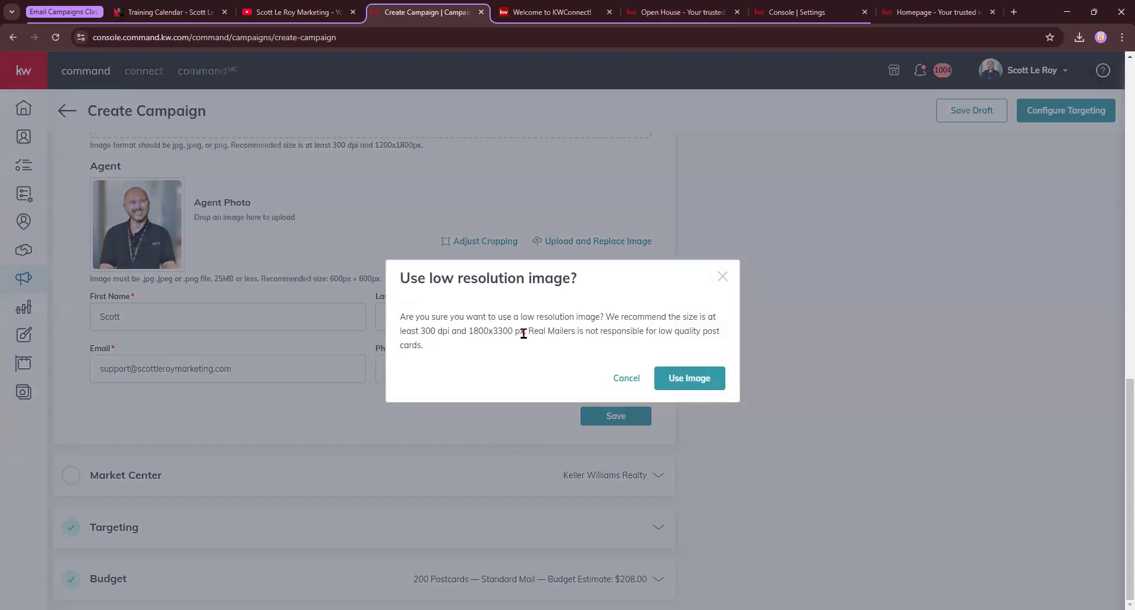
pyautogui.click(677, 378)
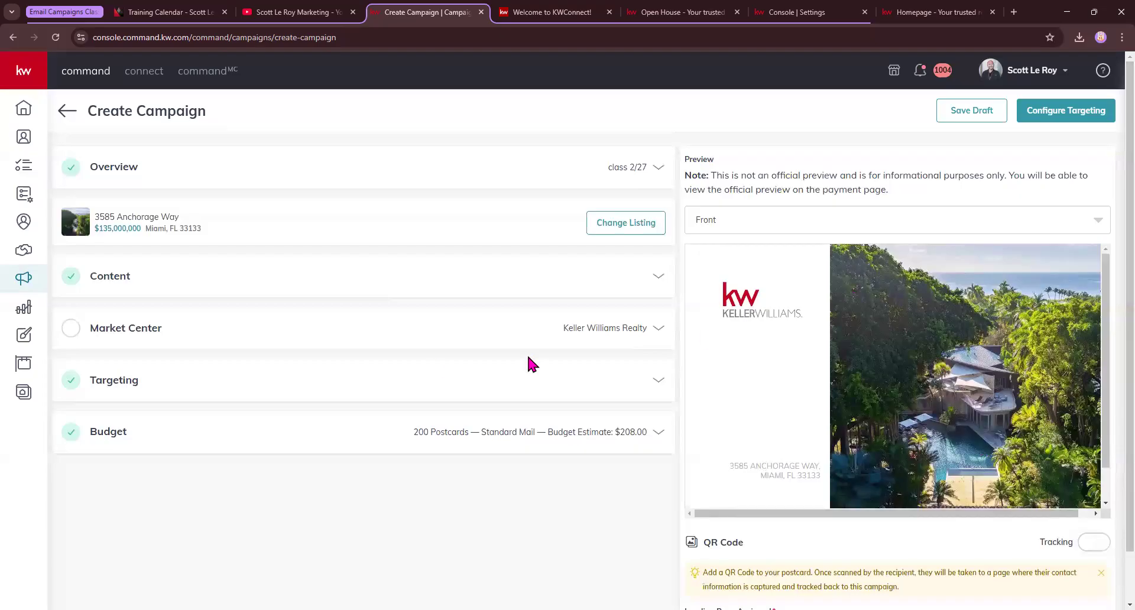
# Expand the Market Center address details
pyautogui.scroll(-1, 527, 353)
pyautogui.scroll(1, 283, 350)
pyautogui.click(656, 286)
pyautogui.click(655, 284)
pyautogui.click(662, 331)
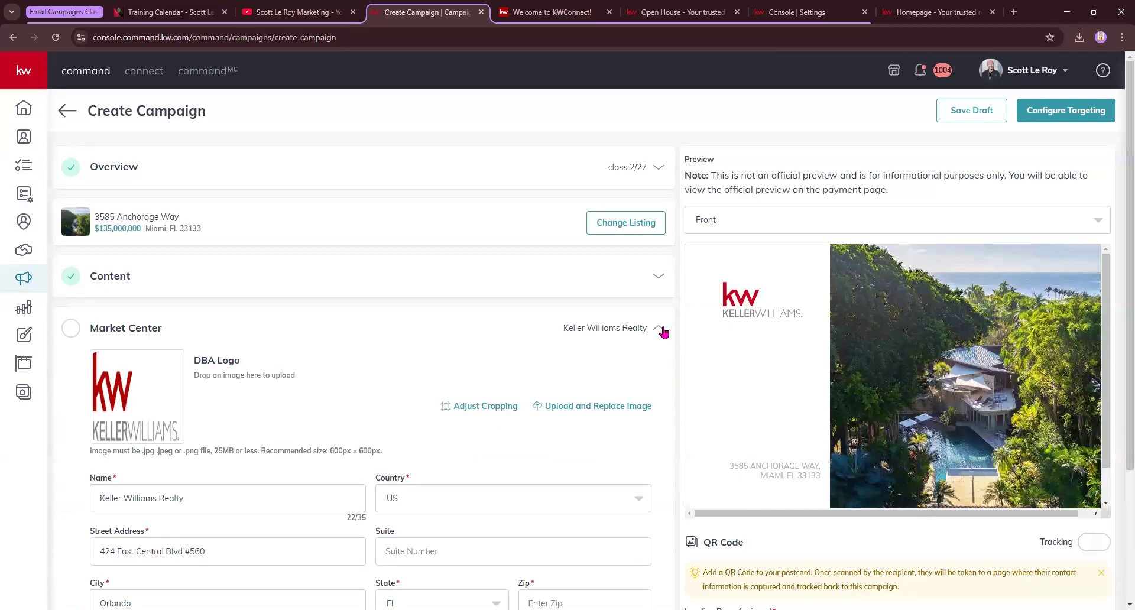
pyautogui.scroll(-2, 656, 337)
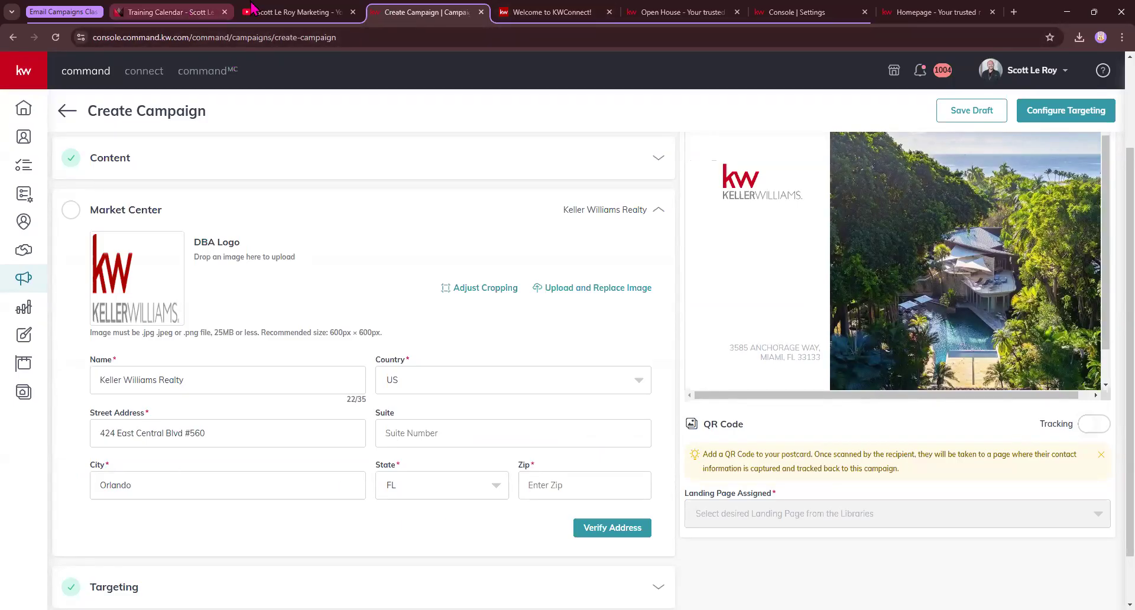
# Fill Zip with 32801 from the training site, verify, and confirm the address as entered
pyautogui.click(167, 15)
pyautogui.scroll(-15, 141, 393)
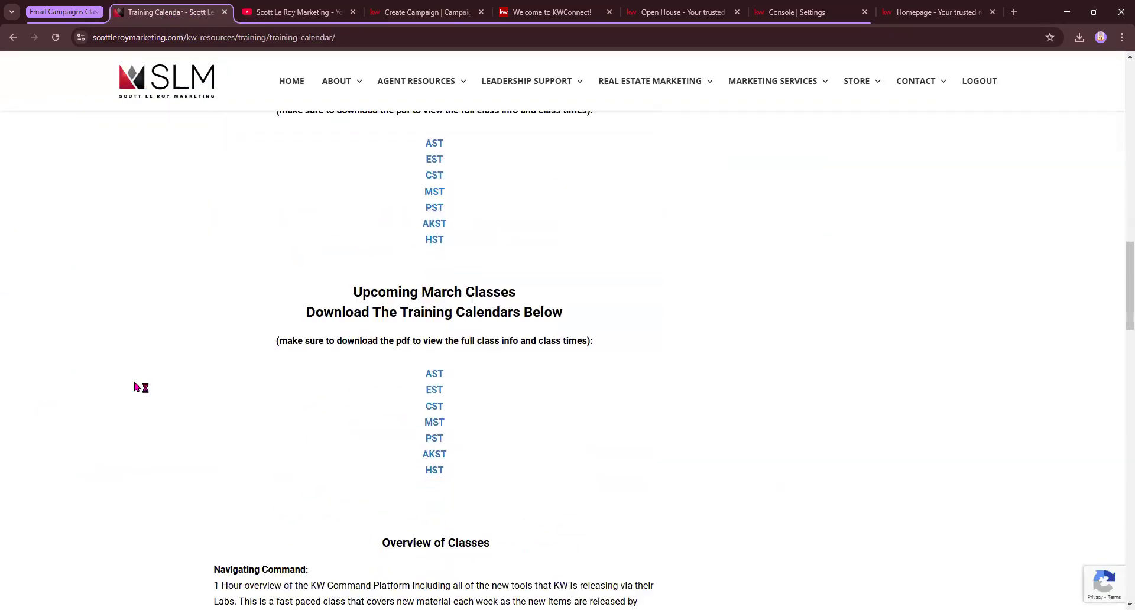
pyautogui.scroll(-10, 146, 399)
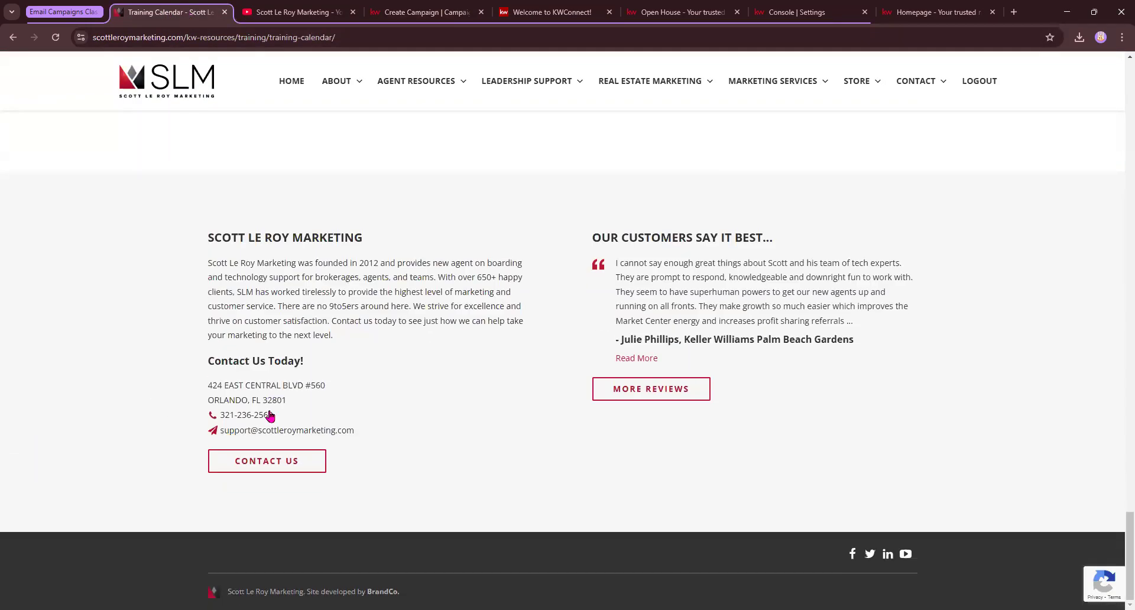
pyautogui.doubleClick(274, 400)
pyautogui.hotkey('ctrl', 'c')
pyautogui.hotkey('ctrl', 'Tab')
pyautogui.hotkey('ctrl', 'Tab')
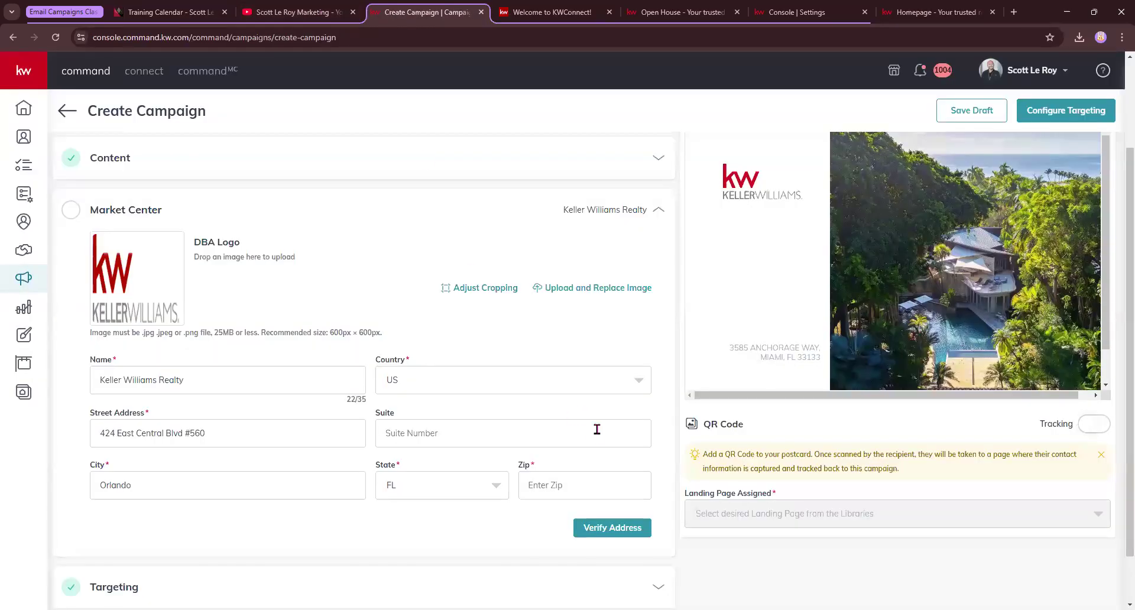
pyautogui.hotkey('ctrl', 'v')
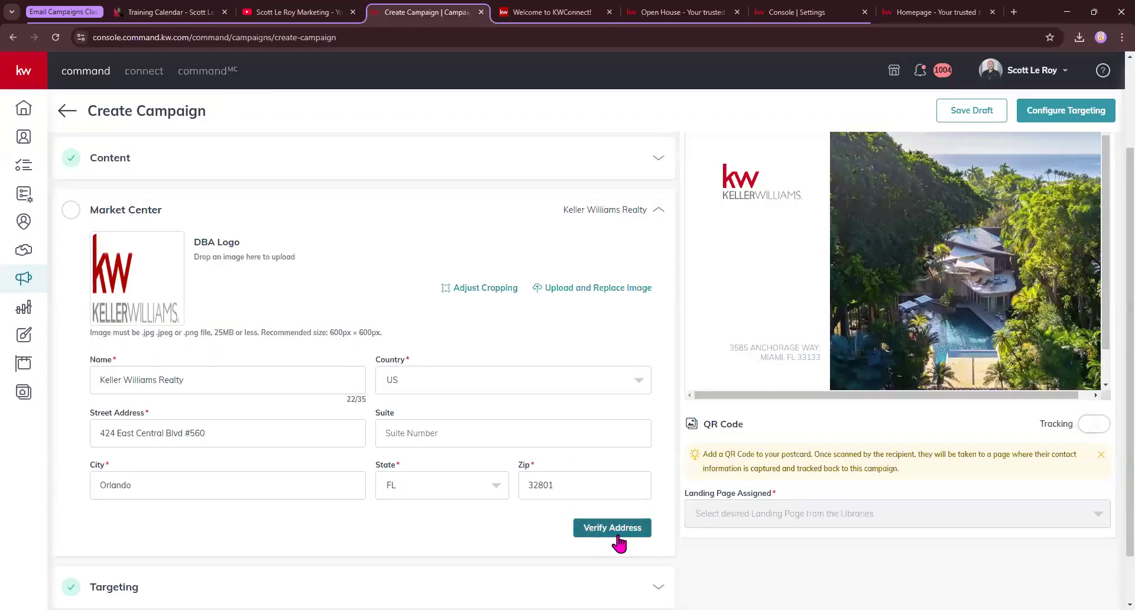
pyautogui.click(615, 532)
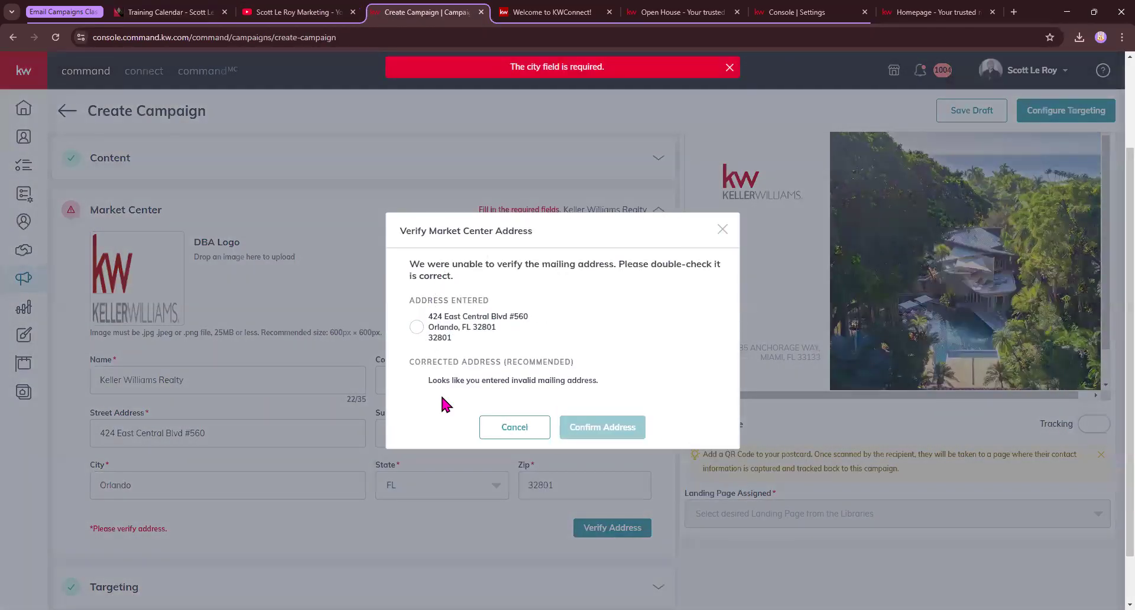
pyautogui.click(417, 328)
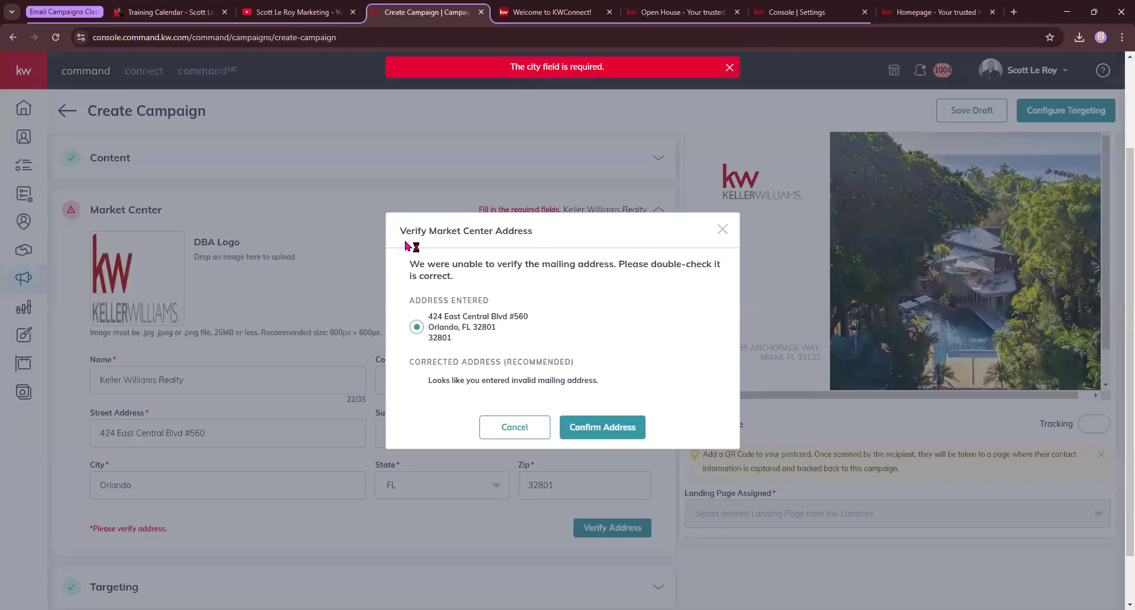
pyautogui.click(613, 424)
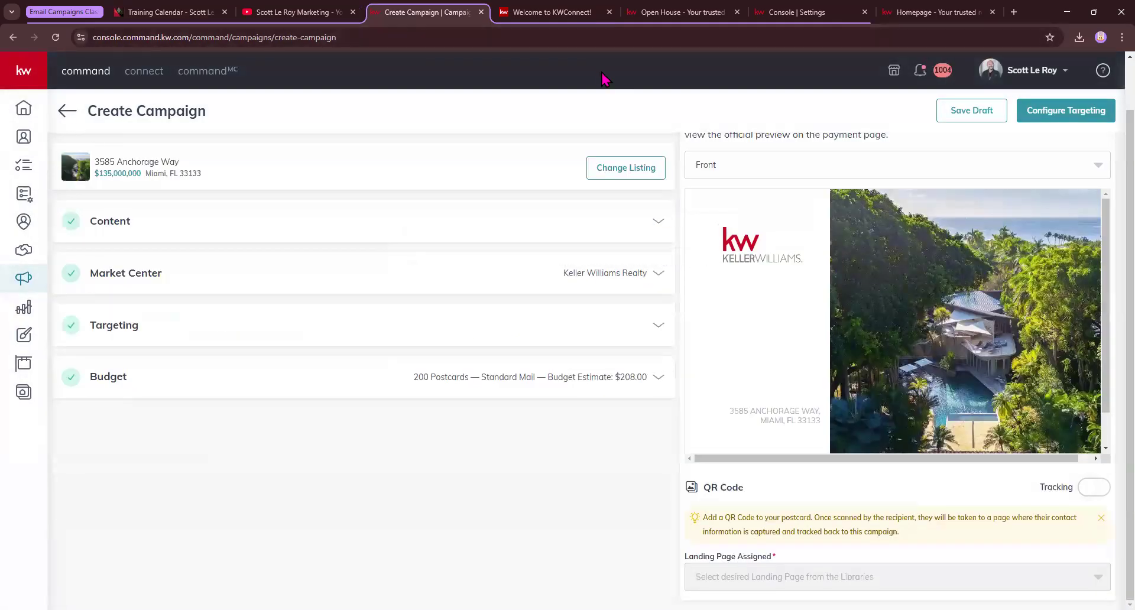
pyautogui.click(660, 326)
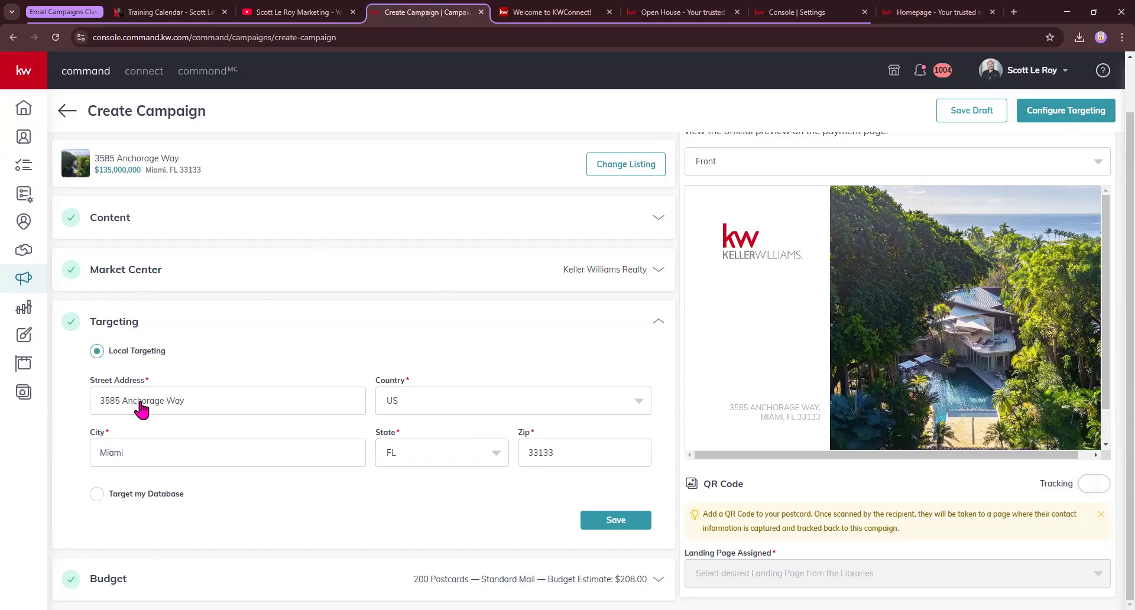
pyautogui.moveTo(108, 498); pyautogui.dragTo(190, 500)
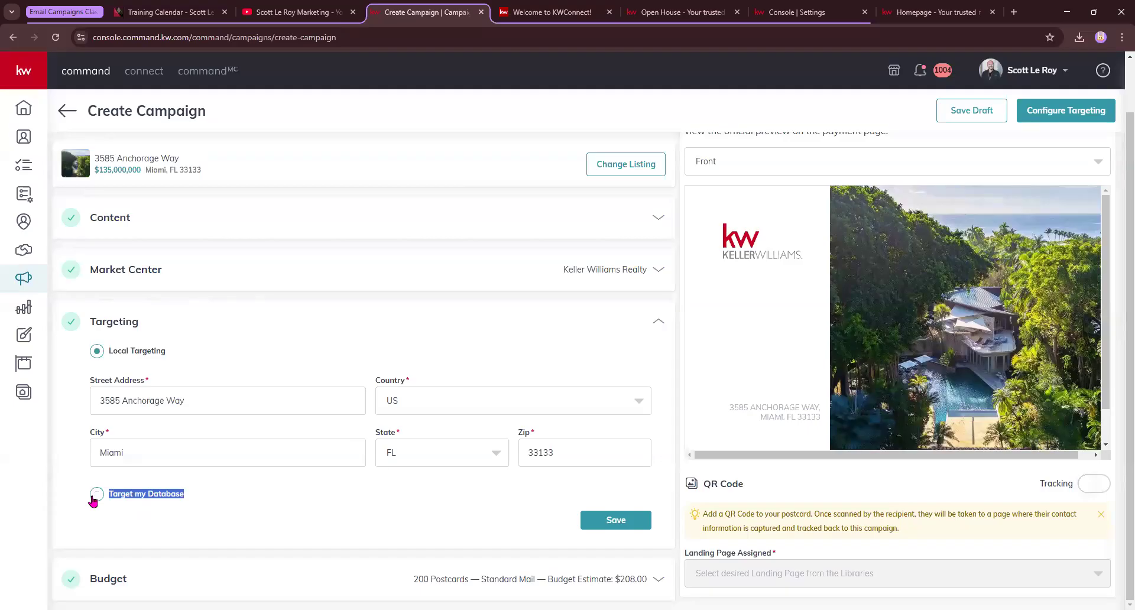
pyautogui.click(306, 513)
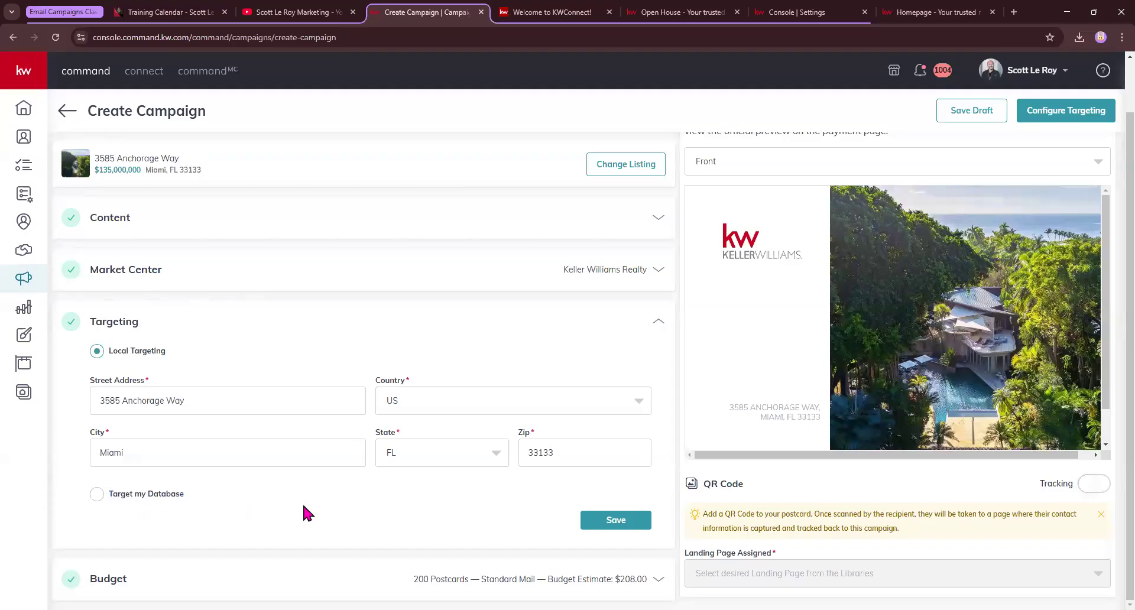
pyautogui.click(613, 524)
# Save the budget at Quantity 200 with Standard ($1.04) postage, estimated at $208.00
pyautogui.click(381, 376)
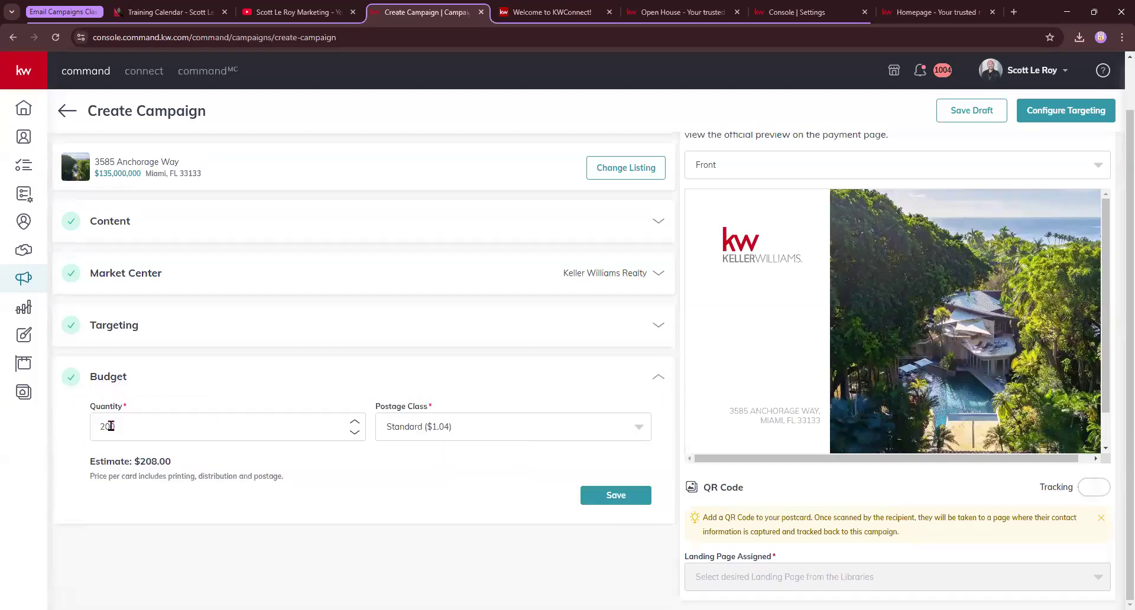
pyautogui.moveTo(135, 461); pyautogui.dragTo(184, 466)
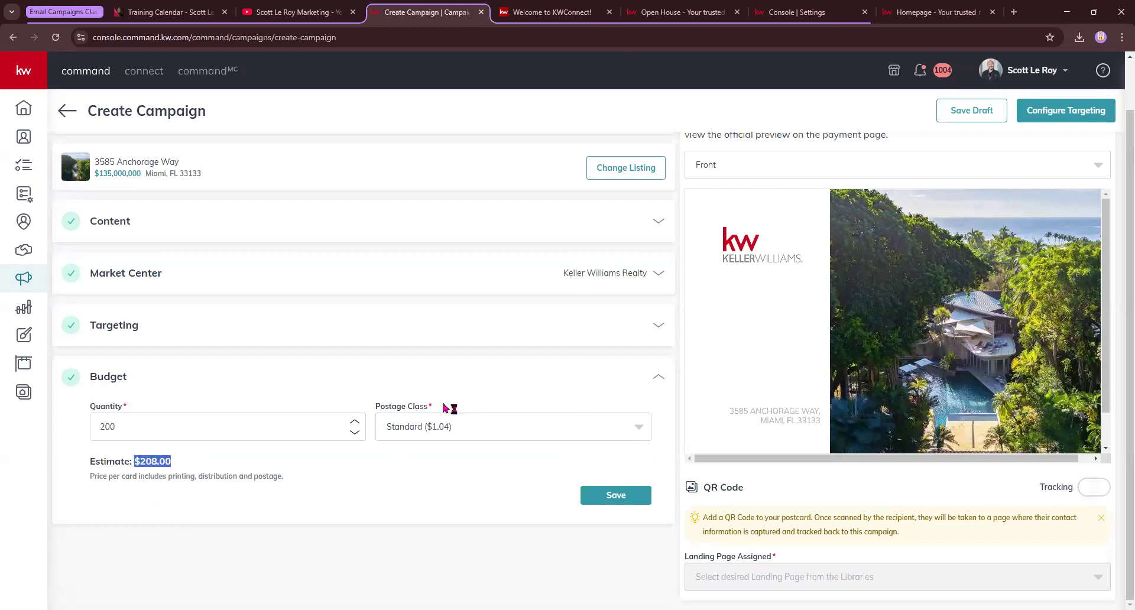
pyautogui.click(437, 420)
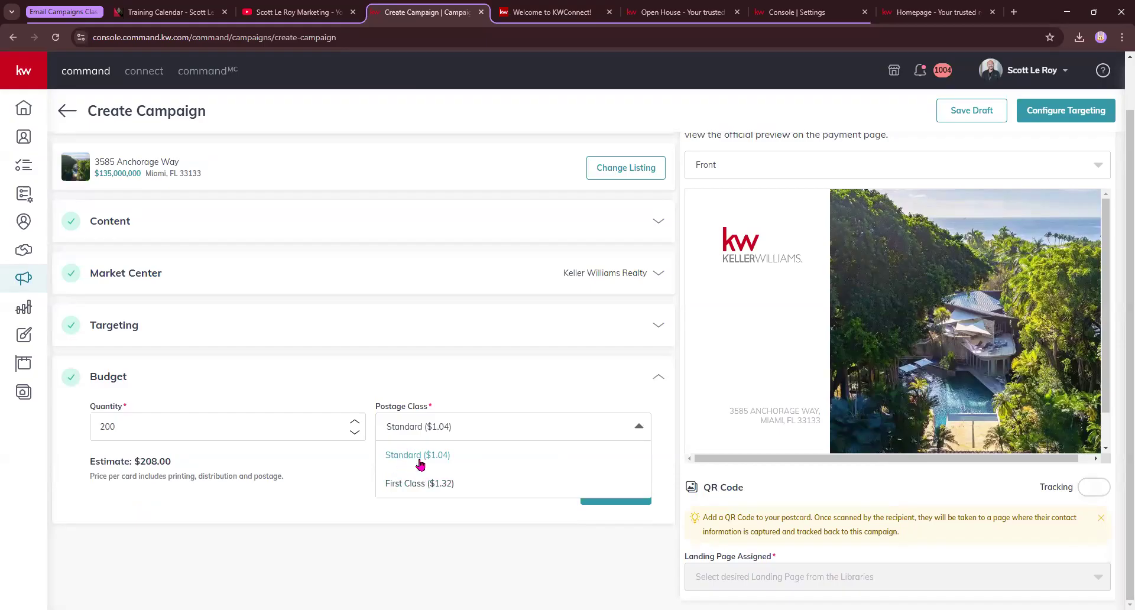
pyautogui.click(319, 485)
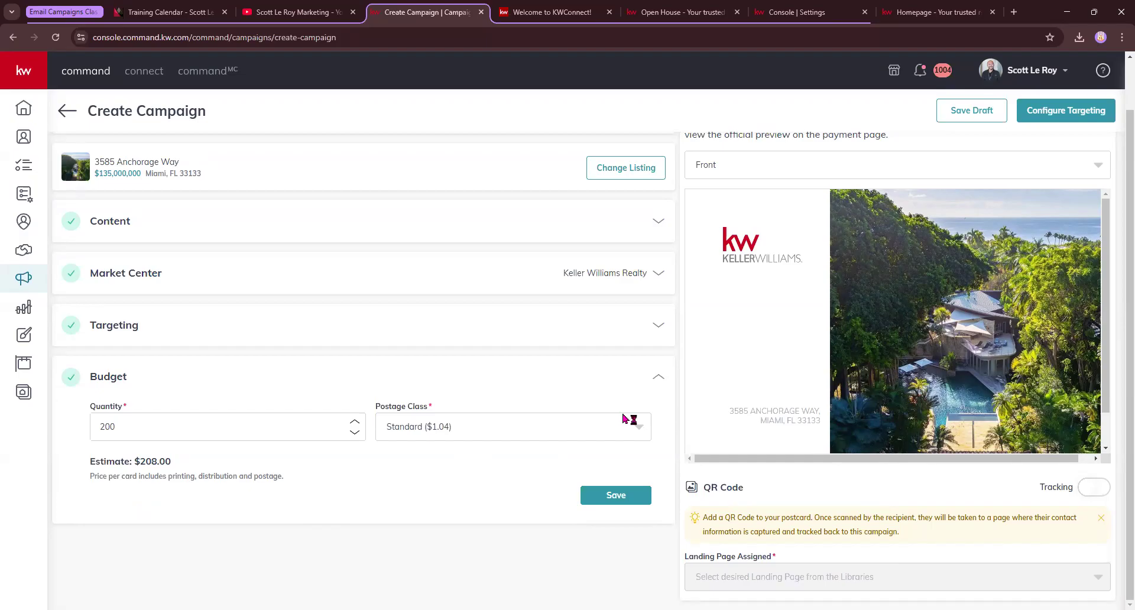
pyautogui.click(625, 497)
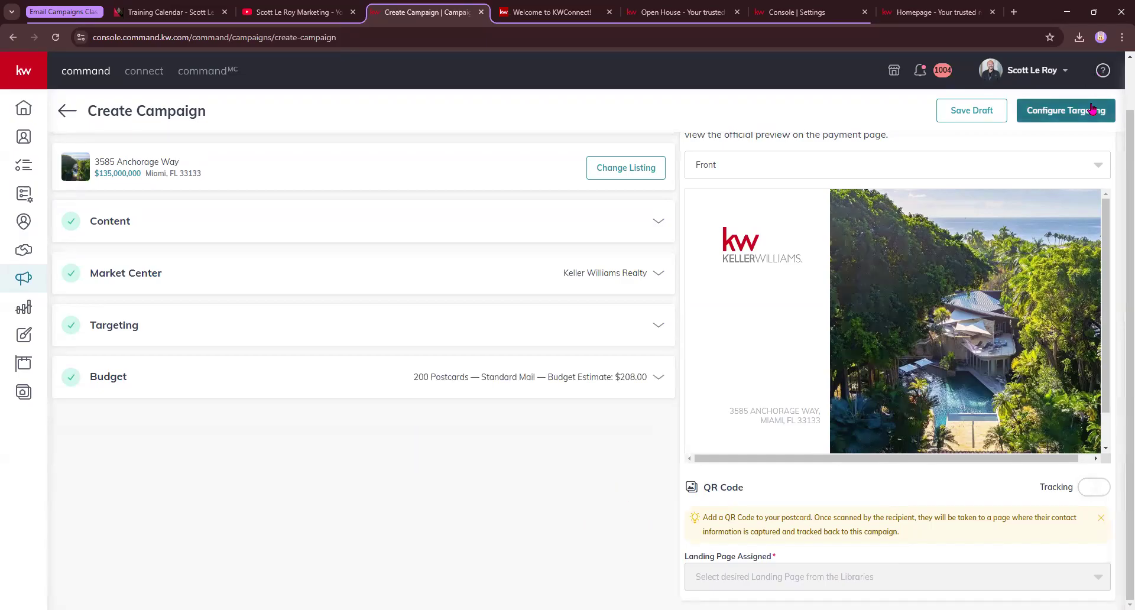
pyautogui.scroll(2, 1049, 237)
pyautogui.scroll(-2, 1050, 239)
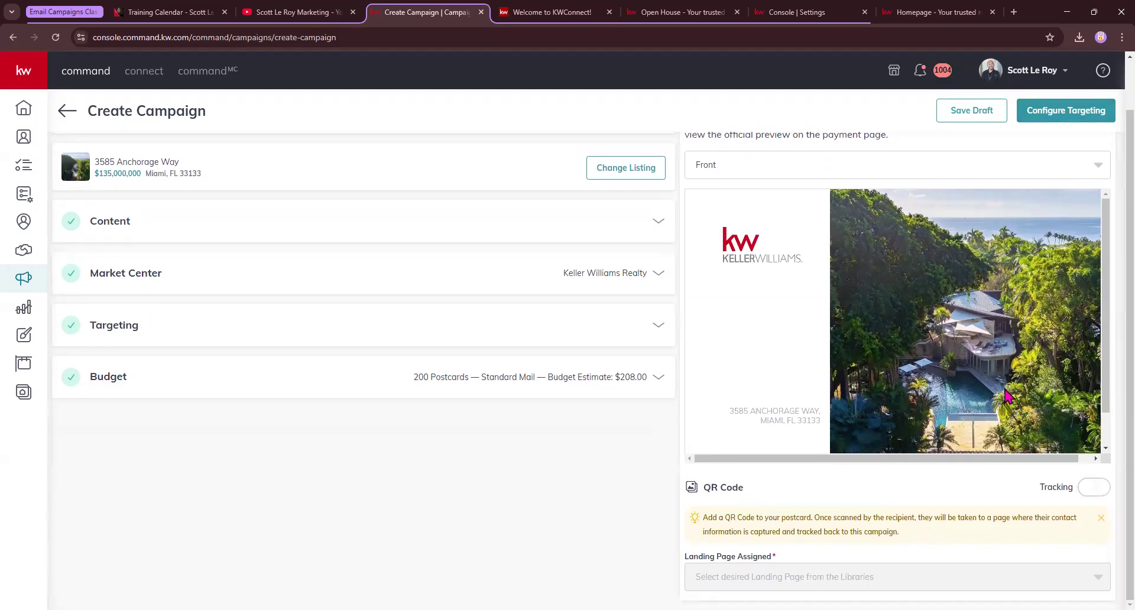
pyautogui.moveTo(704, 496); pyautogui.dragTo(739, 496)
pyautogui.click(752, 497)
pyautogui.click(659, 221)
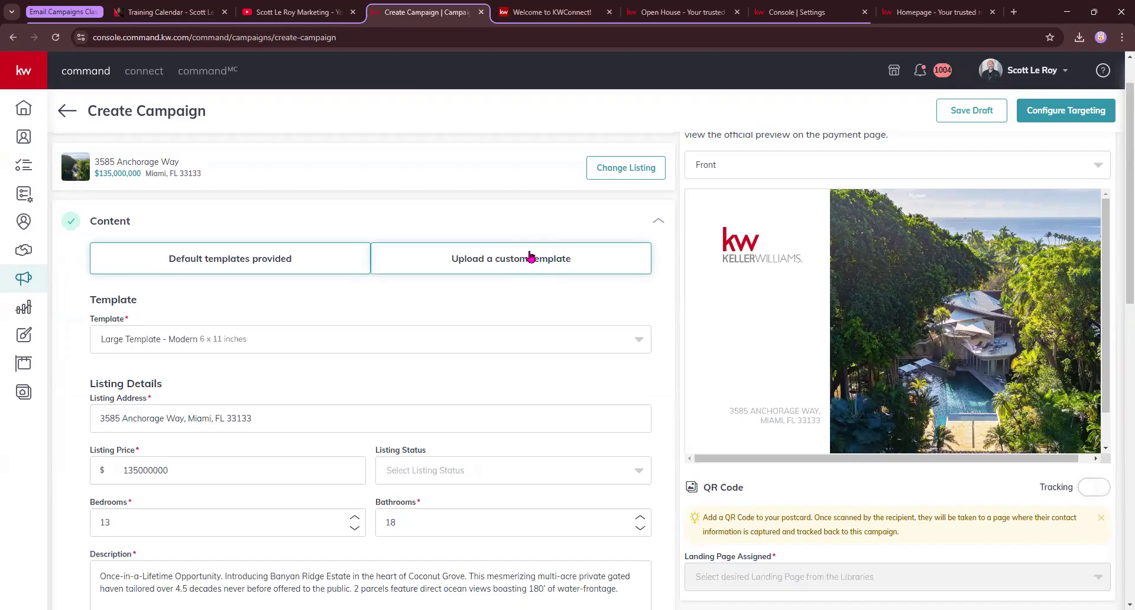
pyautogui.click(659, 221)
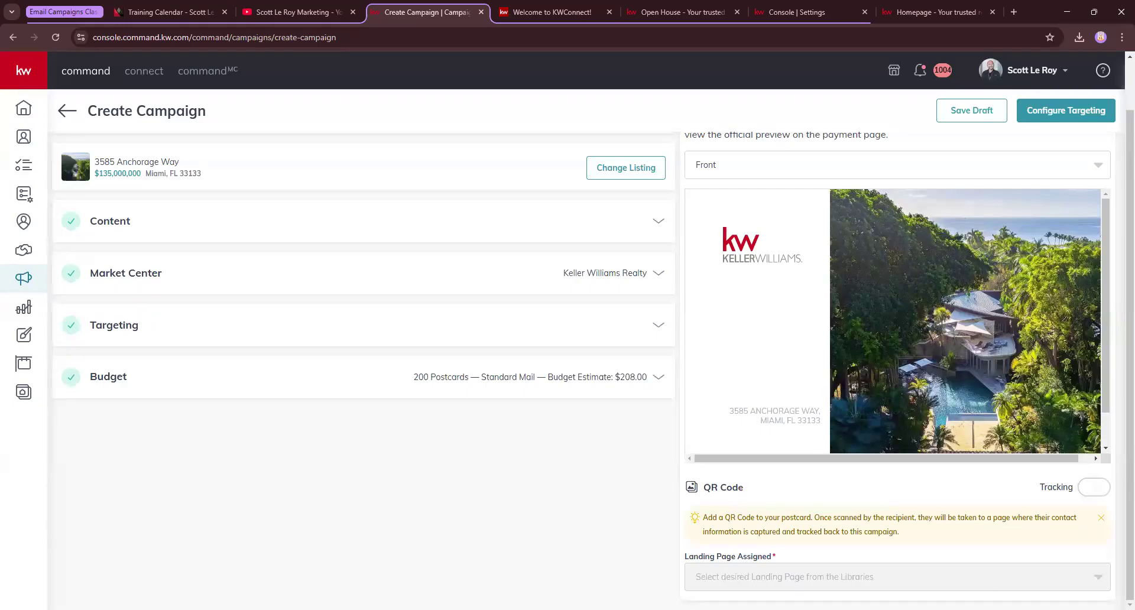
# Enable QR Code Tracking, preview the Back, and assign Agent Website as the landing page
pyautogui.click(1098, 488)
pyautogui.click(877, 166)
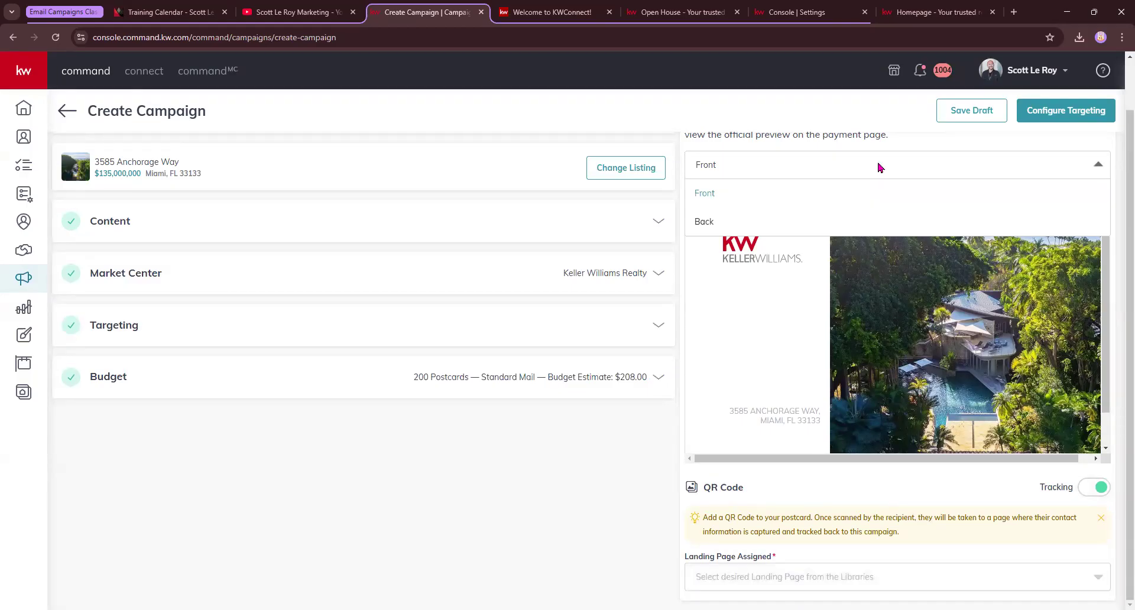
pyautogui.click(705, 221)
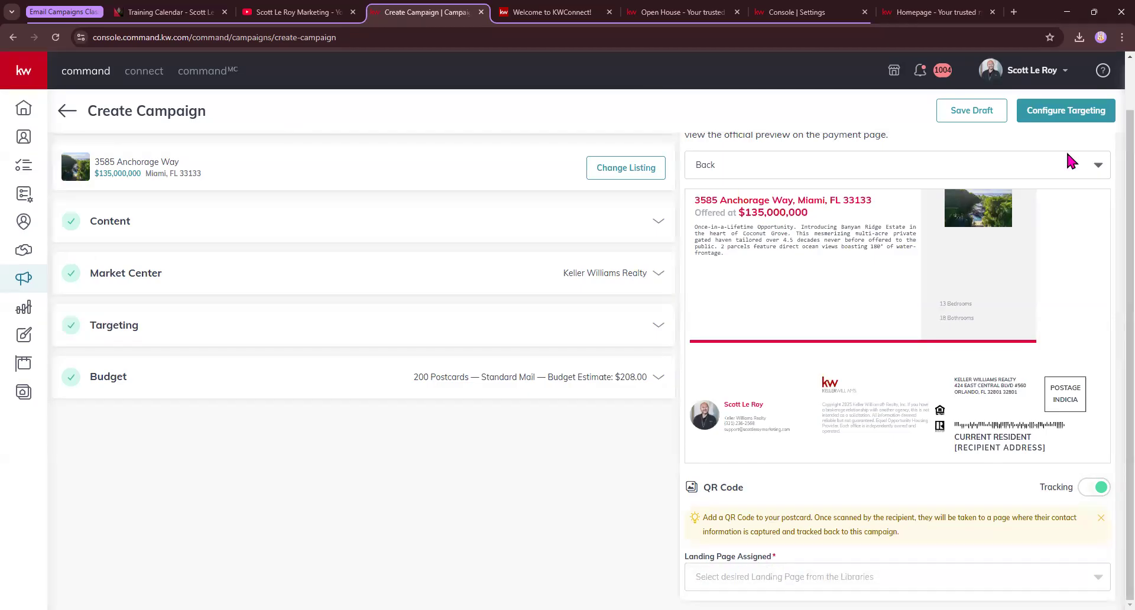
pyautogui.click(887, 572)
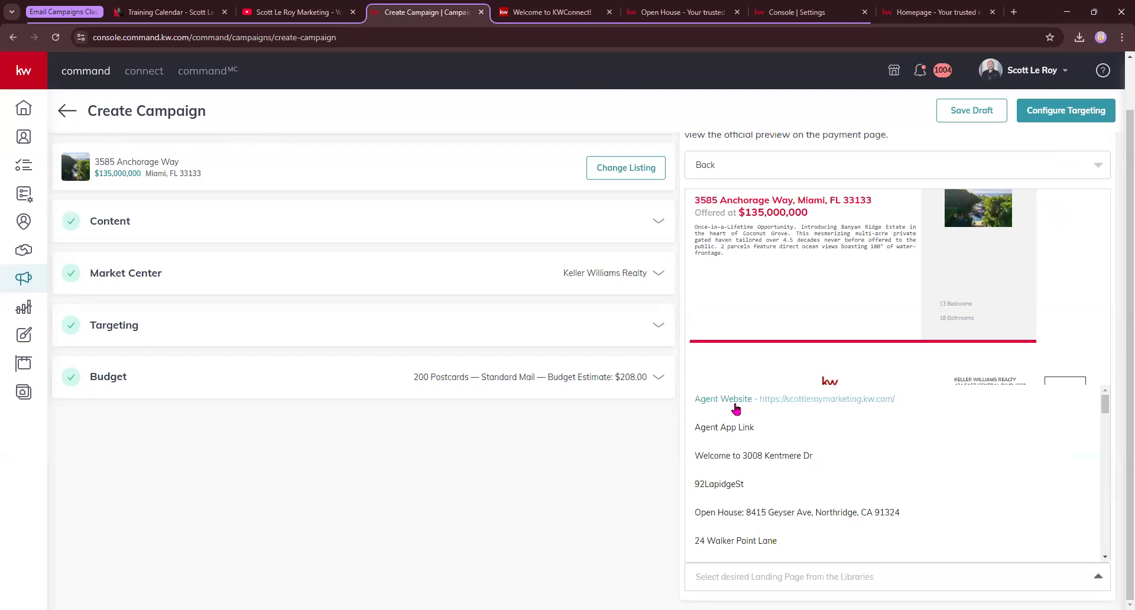
pyautogui.click(736, 403)
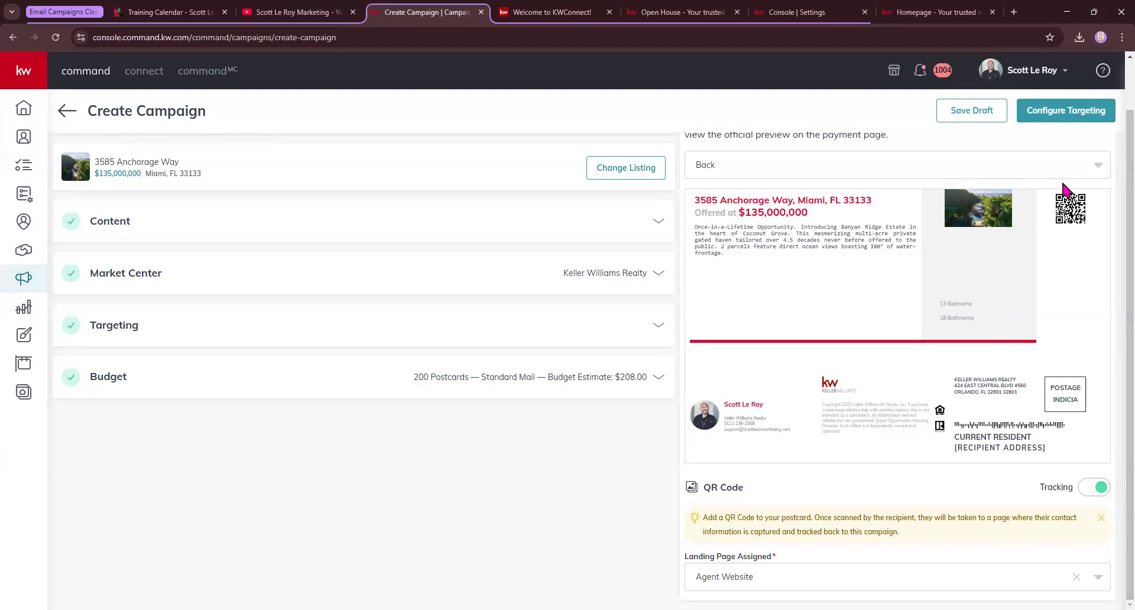
pyautogui.click(1062, 115)
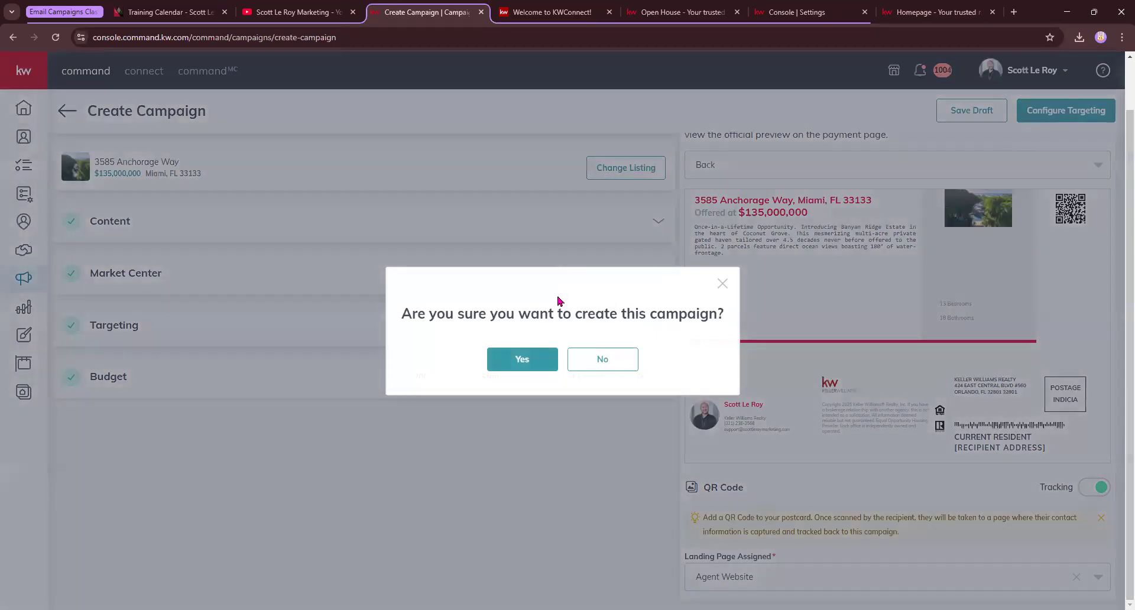
pyautogui.moveTo(410, 305); pyautogui.dragTo(673, 313)
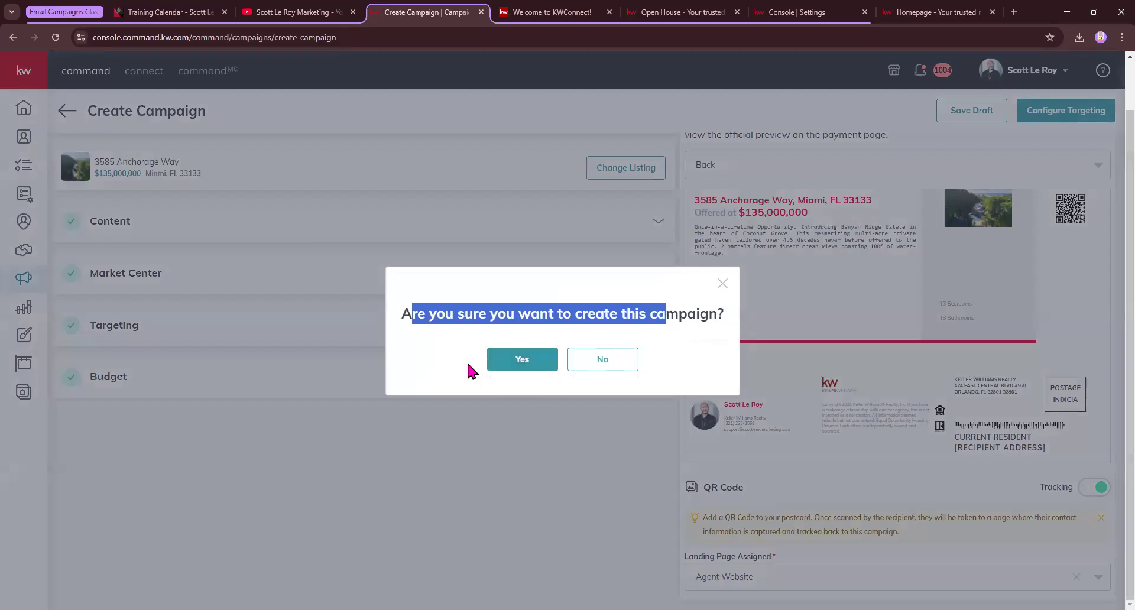
pyautogui.click(540, 358)
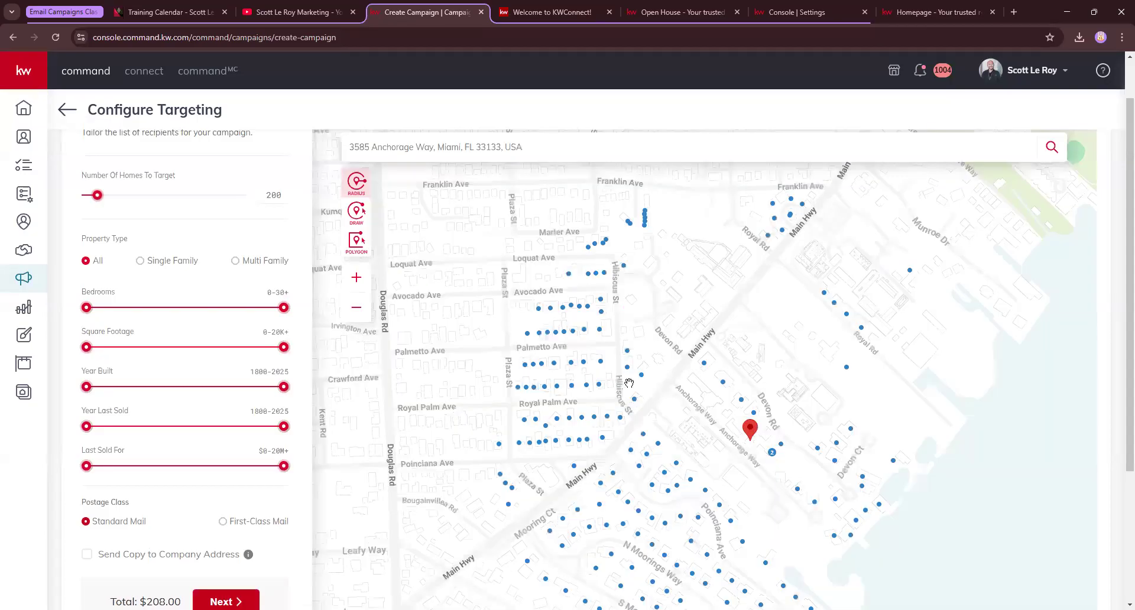
pyautogui.scroll(-2, 629, 383)
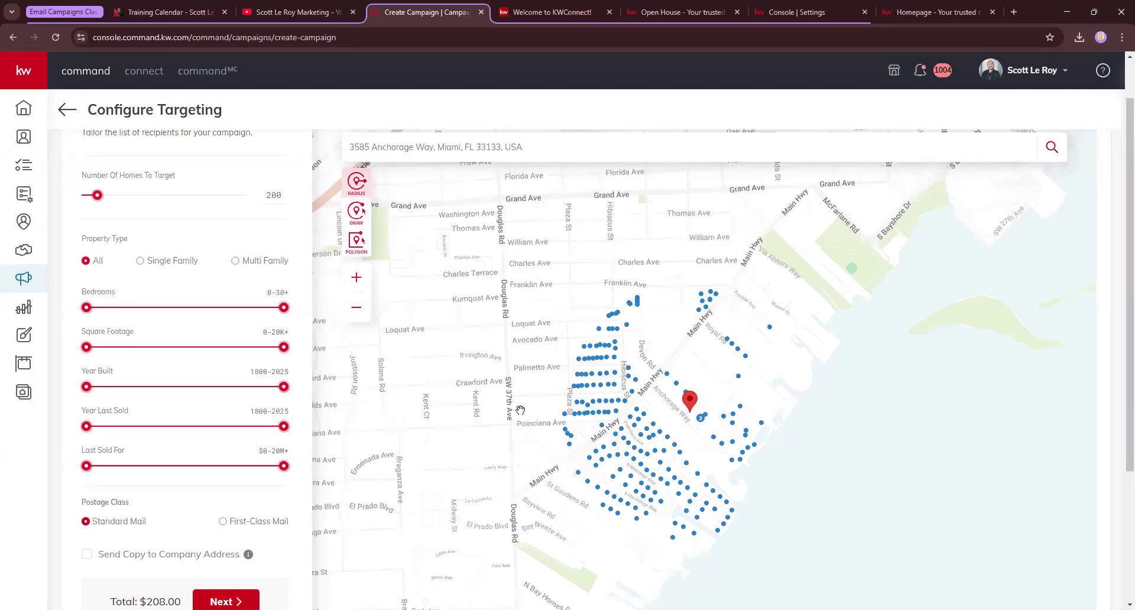
pyautogui.scroll(1, 201, 377)
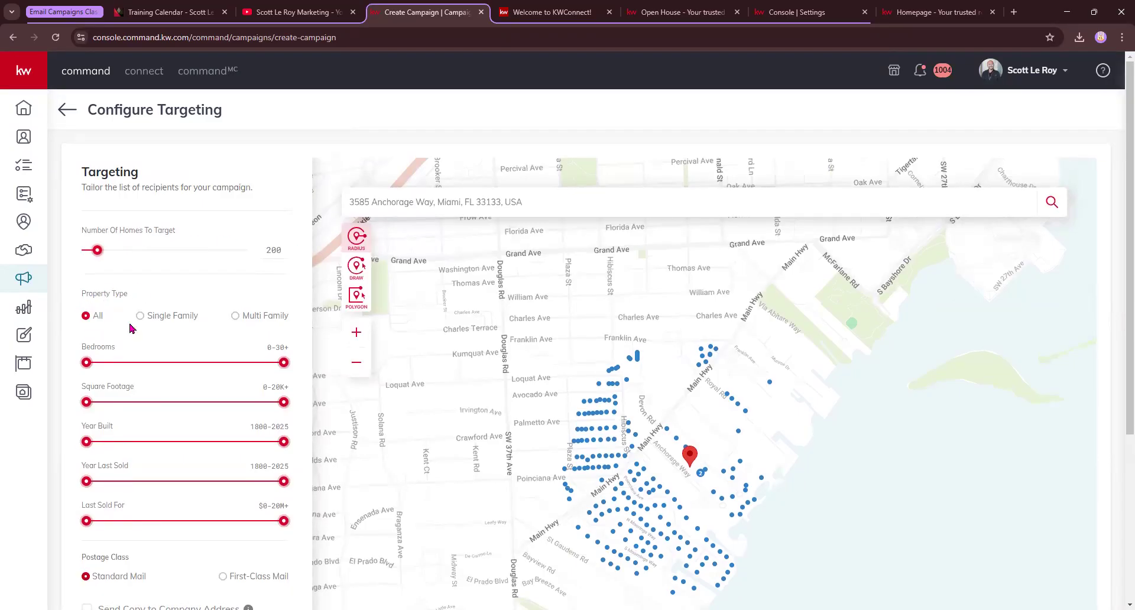
pyautogui.moveTo(183, 323)
pyautogui.moveTo(277, 322)
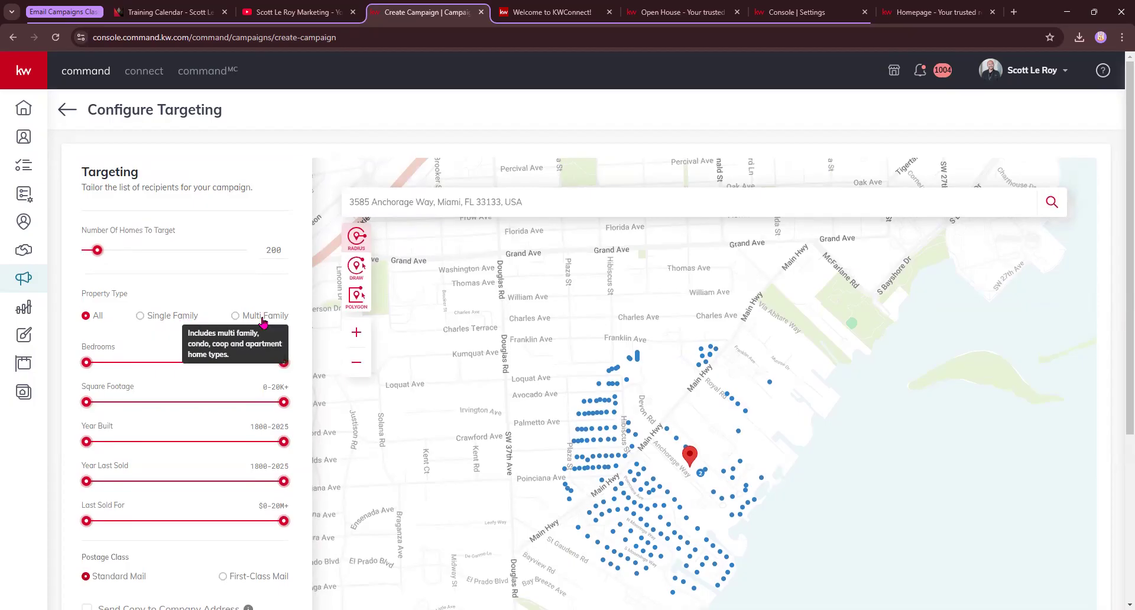
pyautogui.click(264, 320)
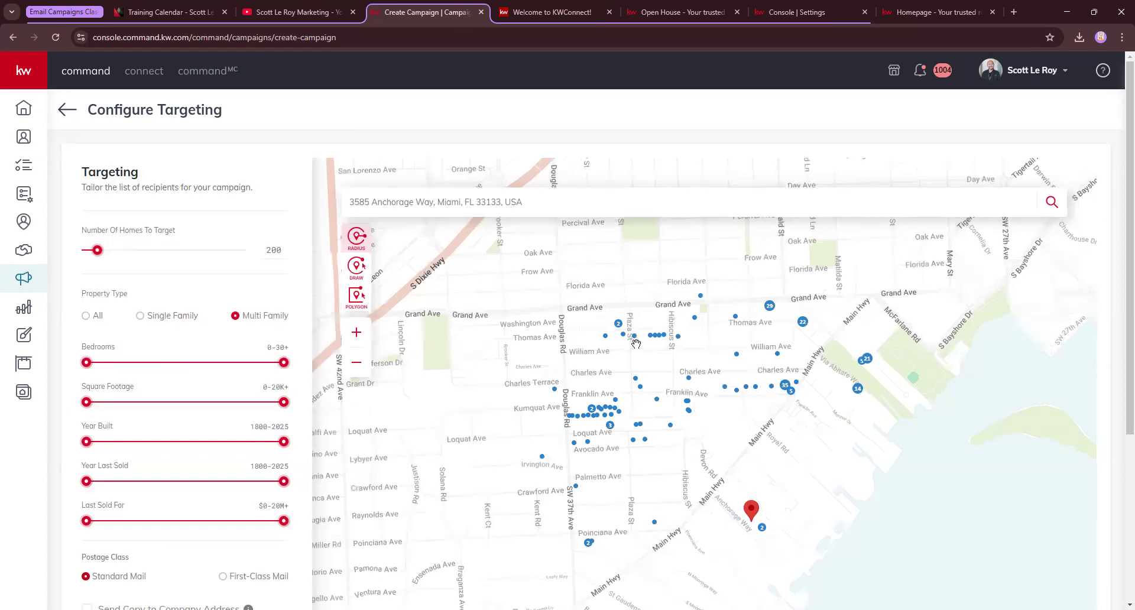
pyautogui.click(771, 307)
pyautogui.click(802, 323)
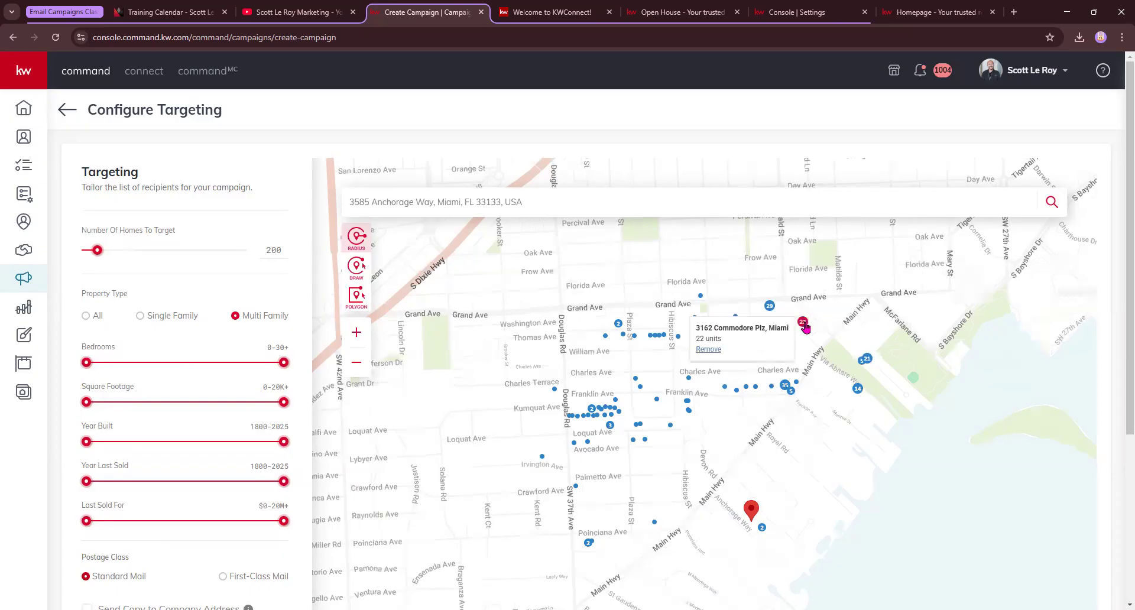
pyautogui.click(771, 308)
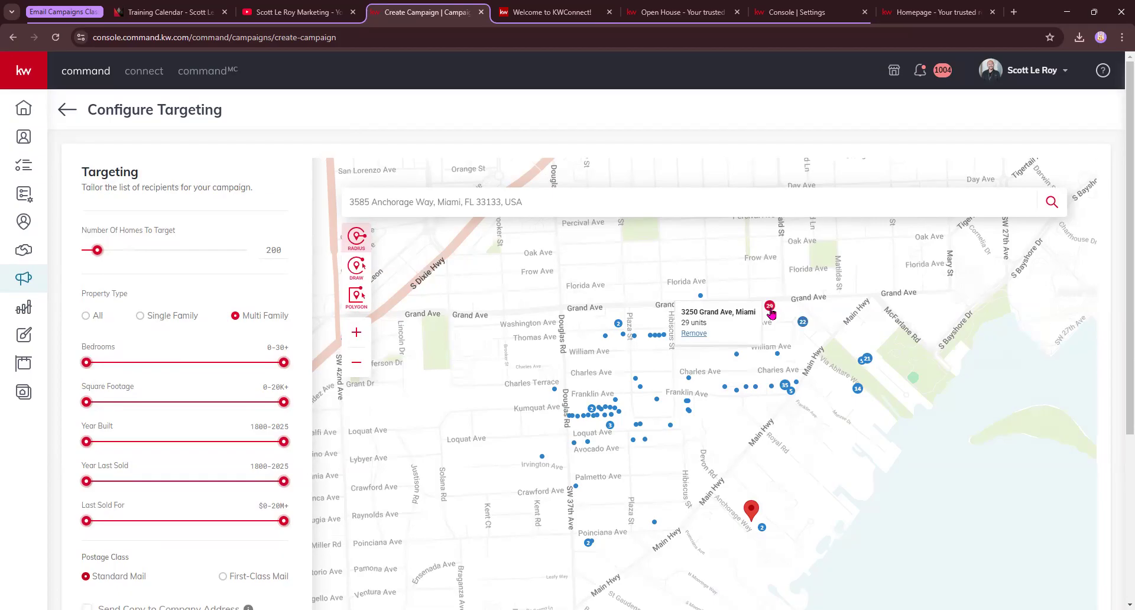
pyautogui.moveTo(682, 323); pyautogui.dragTo(717, 327)
pyautogui.click(784, 385)
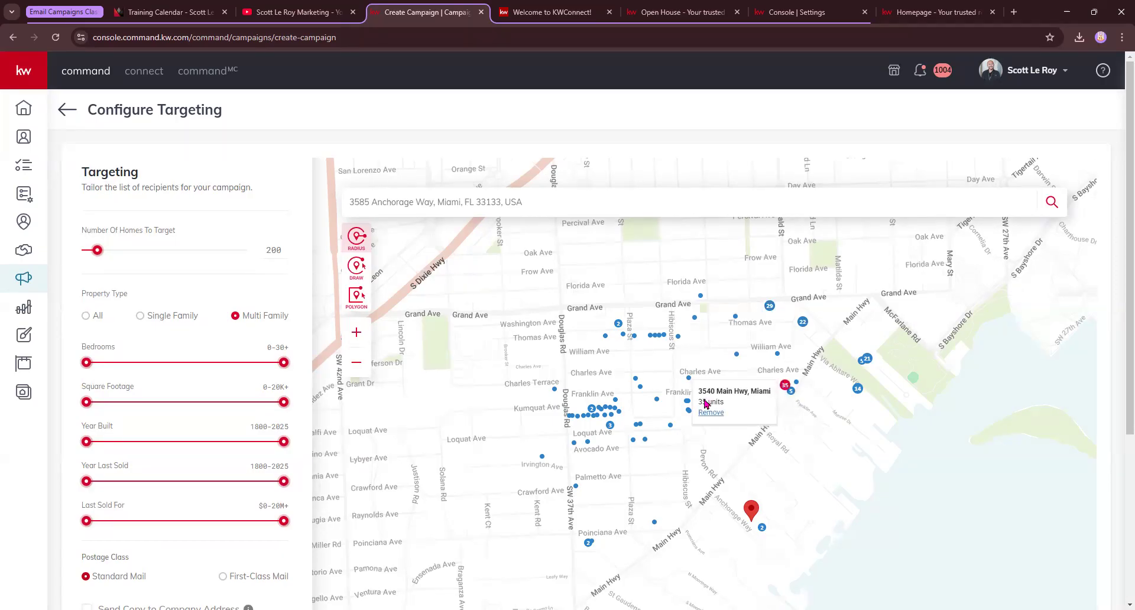
pyautogui.click(619, 325)
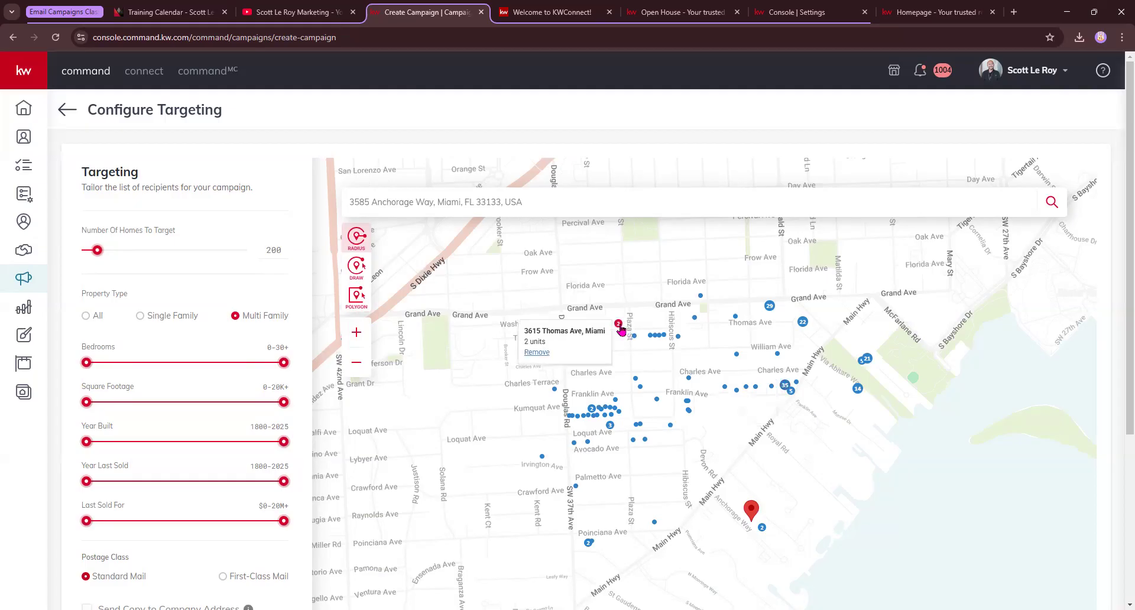
pyautogui.click(538, 353)
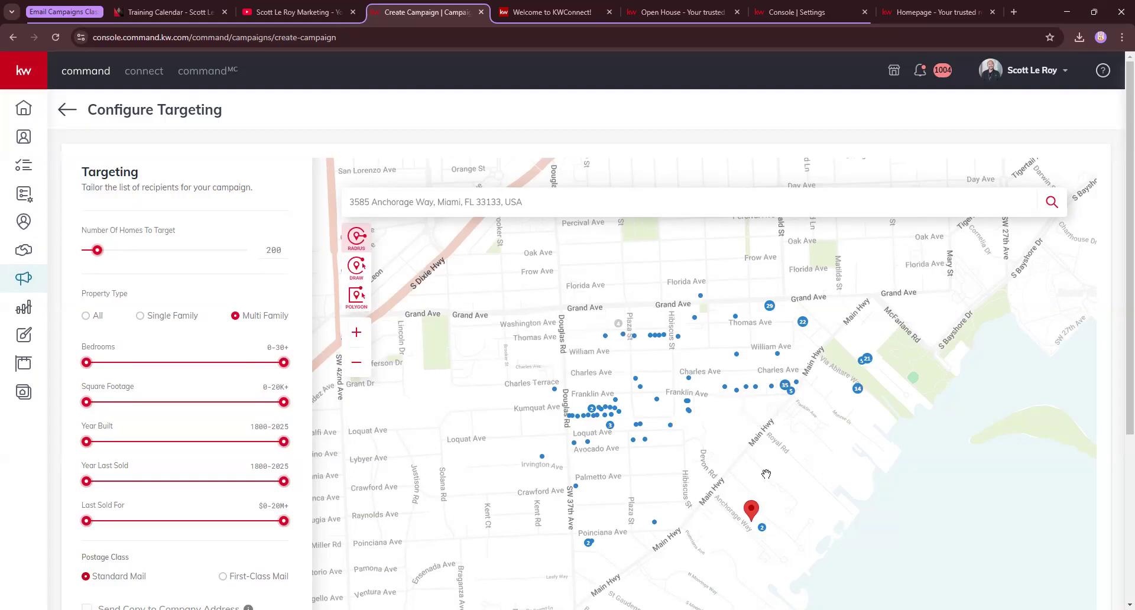
pyautogui.click(617, 324)
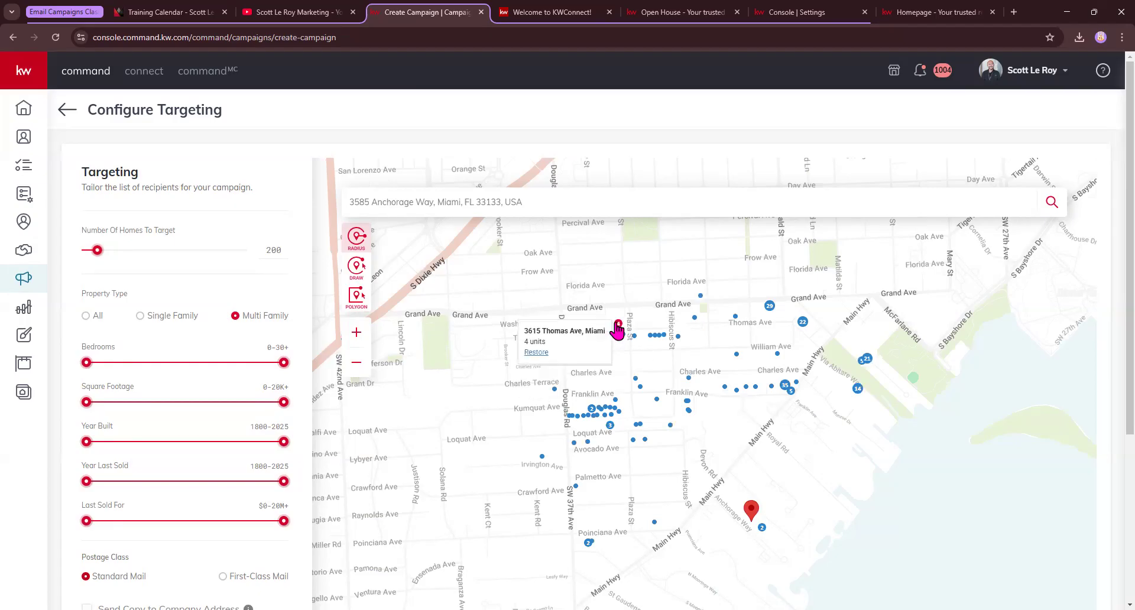
pyautogui.click(538, 353)
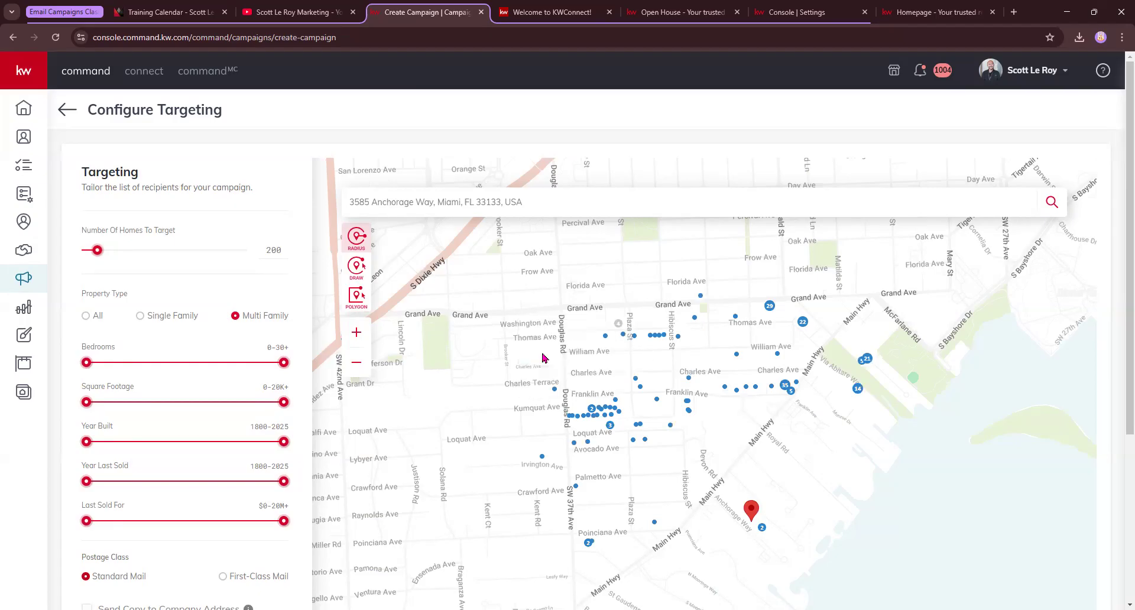
pyautogui.click(618, 324)
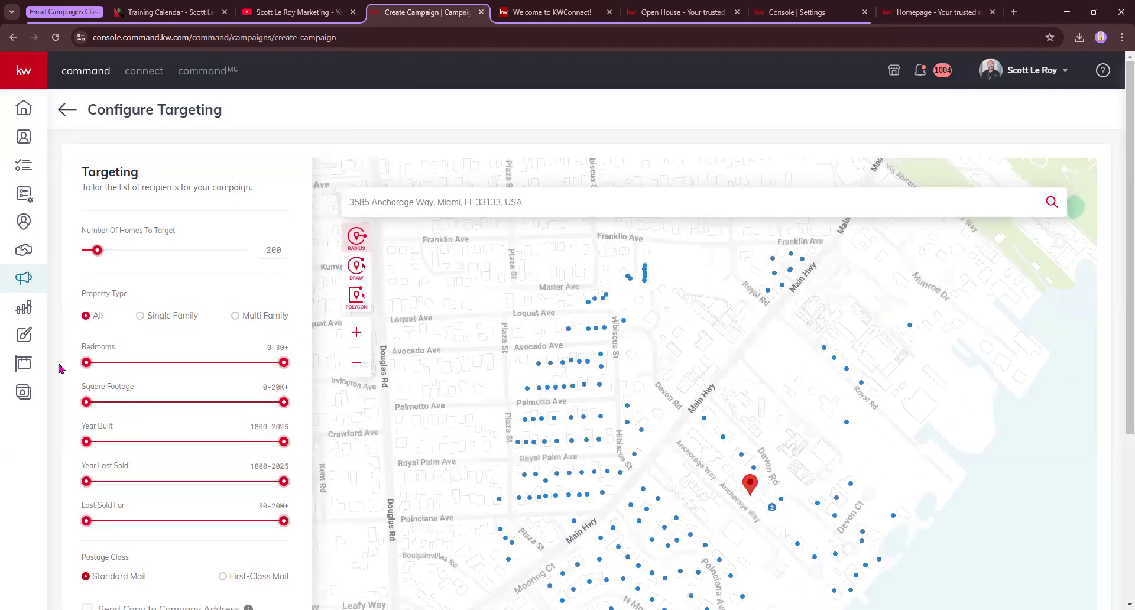
pyautogui.moveTo(285, 363); pyautogui.dragTo(174, 364)
pyautogui.moveTo(284, 402); pyautogui.dragTo(171, 402)
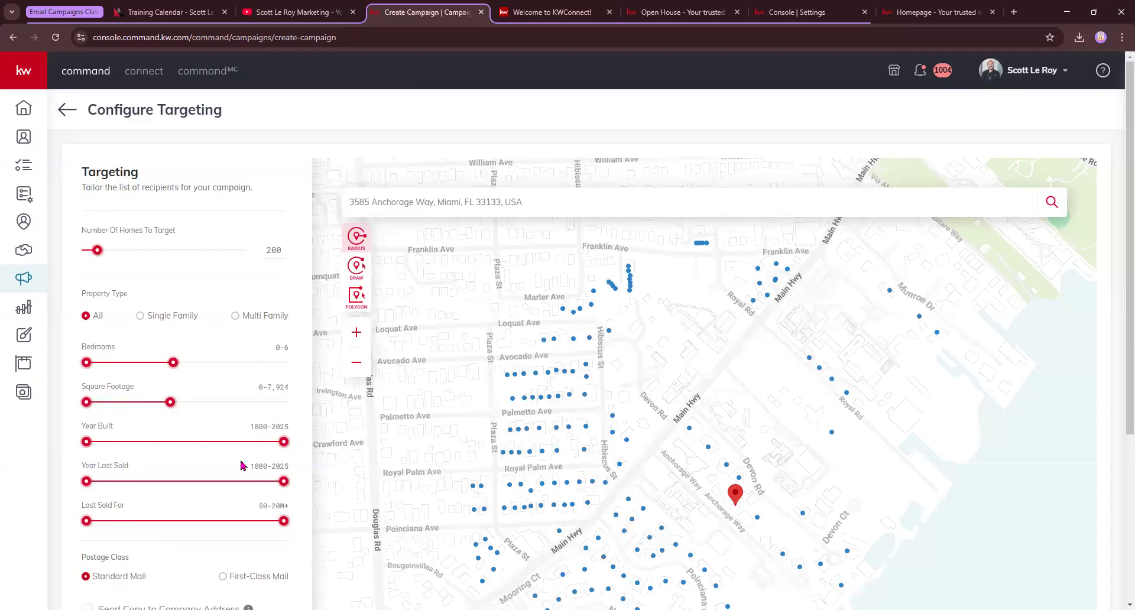
pyautogui.moveTo(283, 442); pyautogui.dragTo(160, 442)
pyautogui.moveTo(283, 481); pyautogui.dragTo(172, 481)
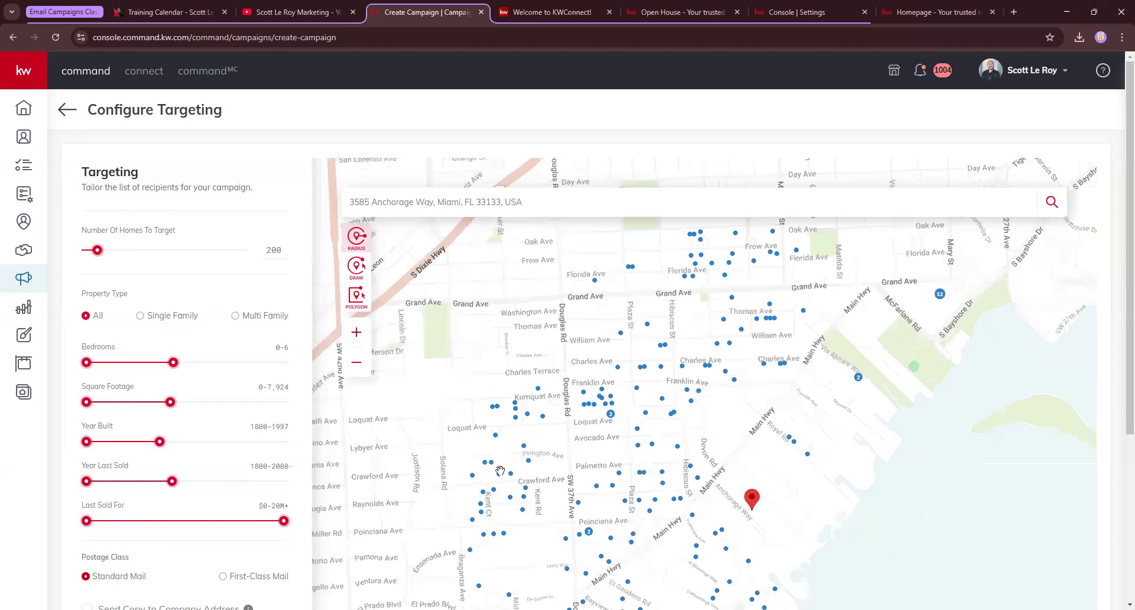
pyautogui.moveTo(284, 521); pyautogui.dragTo(192, 522)
pyautogui.scroll(-1, 265, 515)
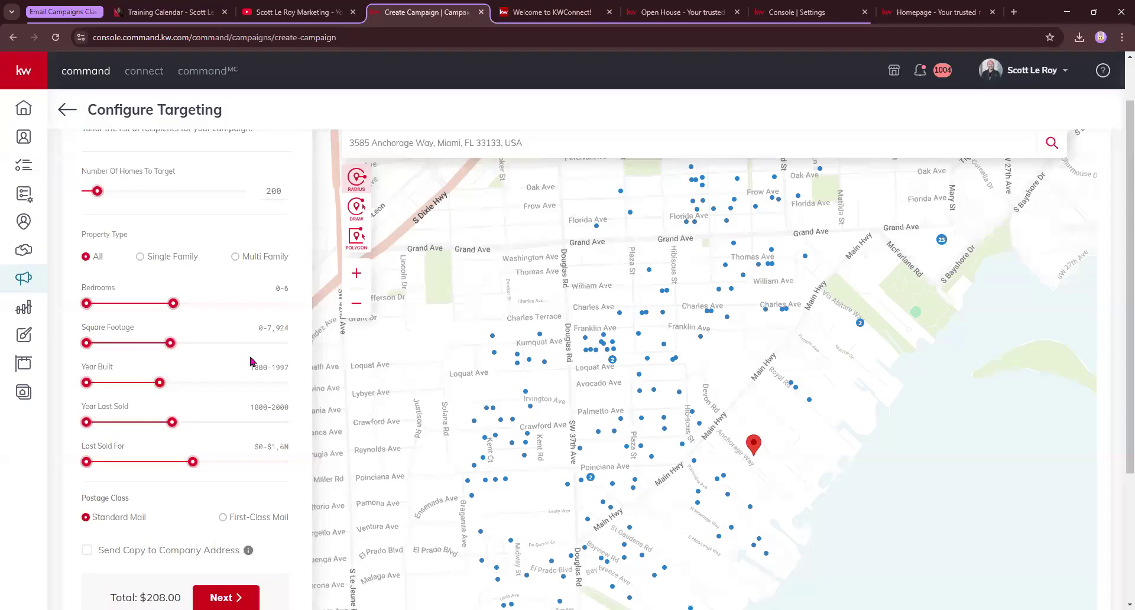
pyautogui.scroll(-1, 115, 468)
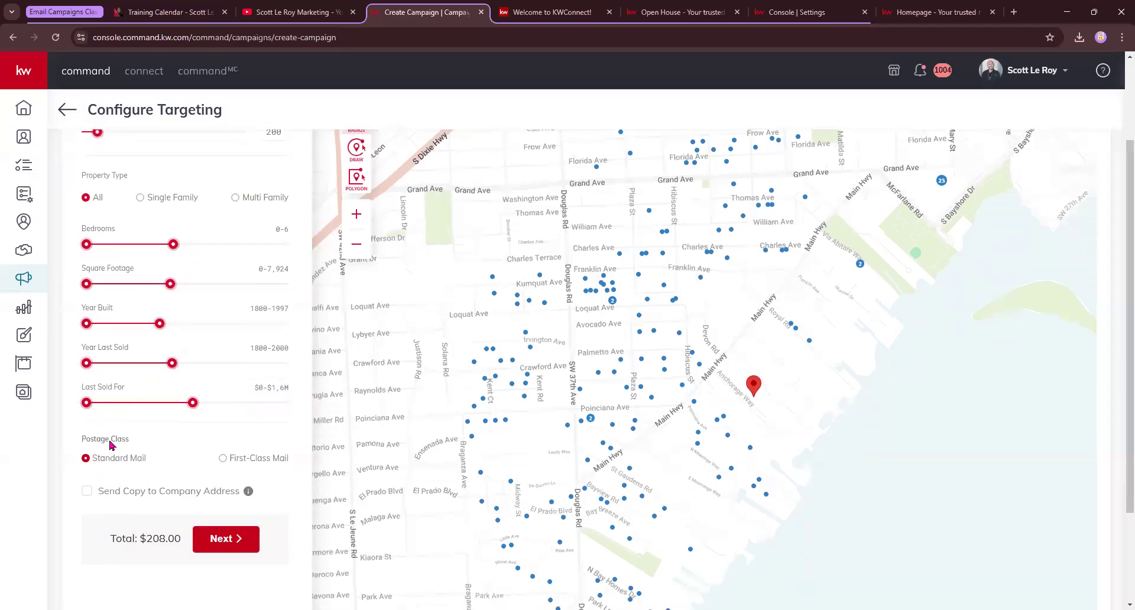
pyautogui.scroll(2, 195, 414)
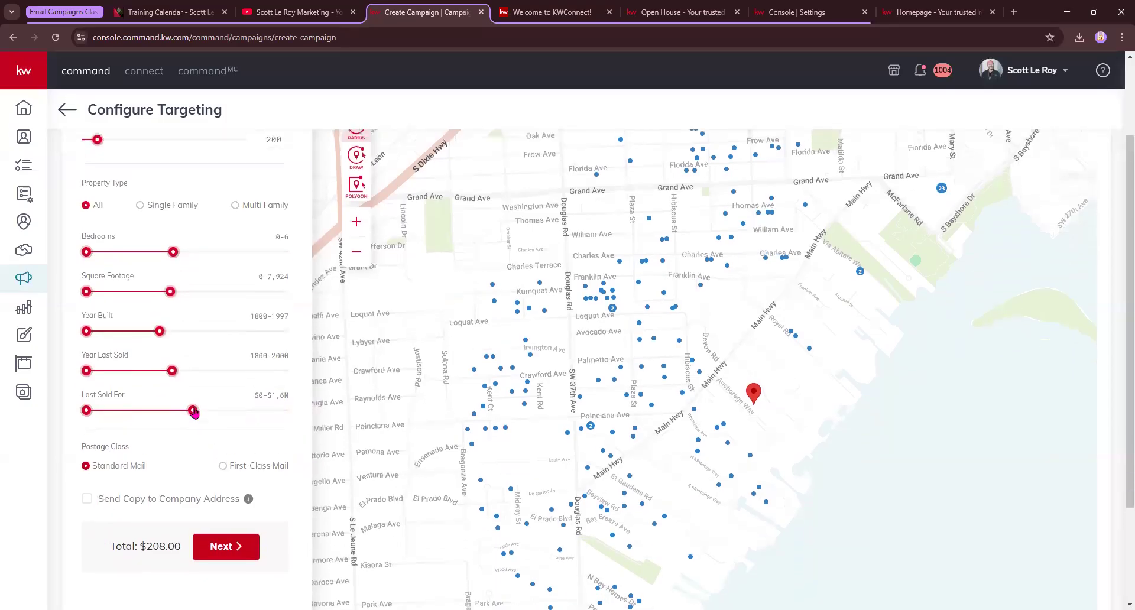
pyautogui.moveTo(173, 363); pyautogui.dragTo(309, 371)
pyautogui.moveTo(170, 402); pyautogui.dragTo(306, 415)
pyautogui.moveTo(160, 441); pyautogui.dragTo(296, 459)
pyautogui.moveTo(172, 482); pyautogui.dragTo(346, 477)
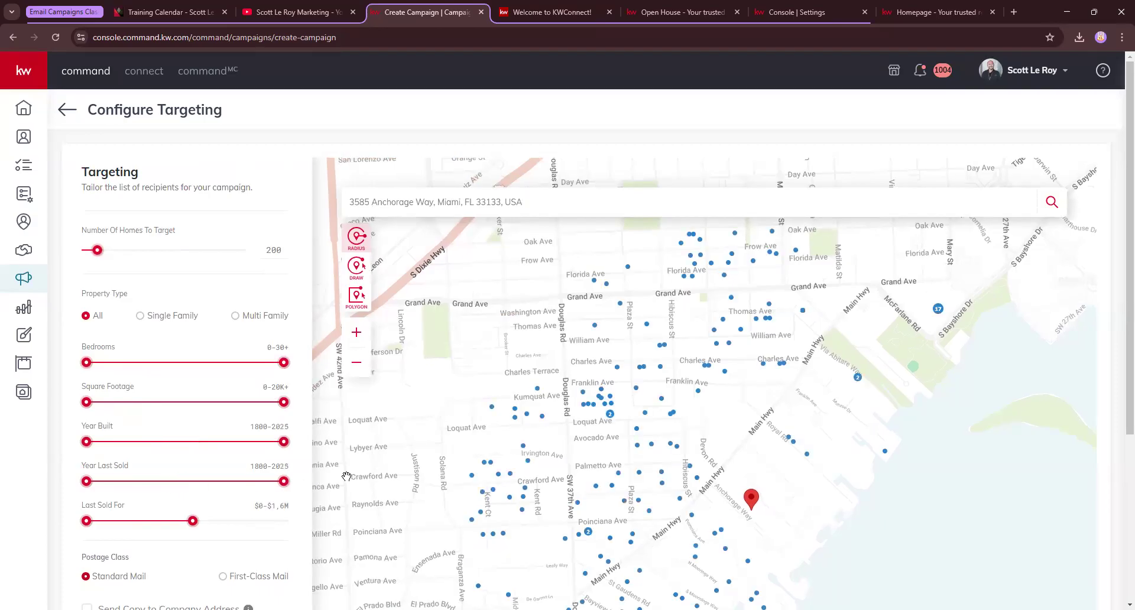
pyautogui.moveTo(193, 521); pyautogui.dragTo(308, 521)
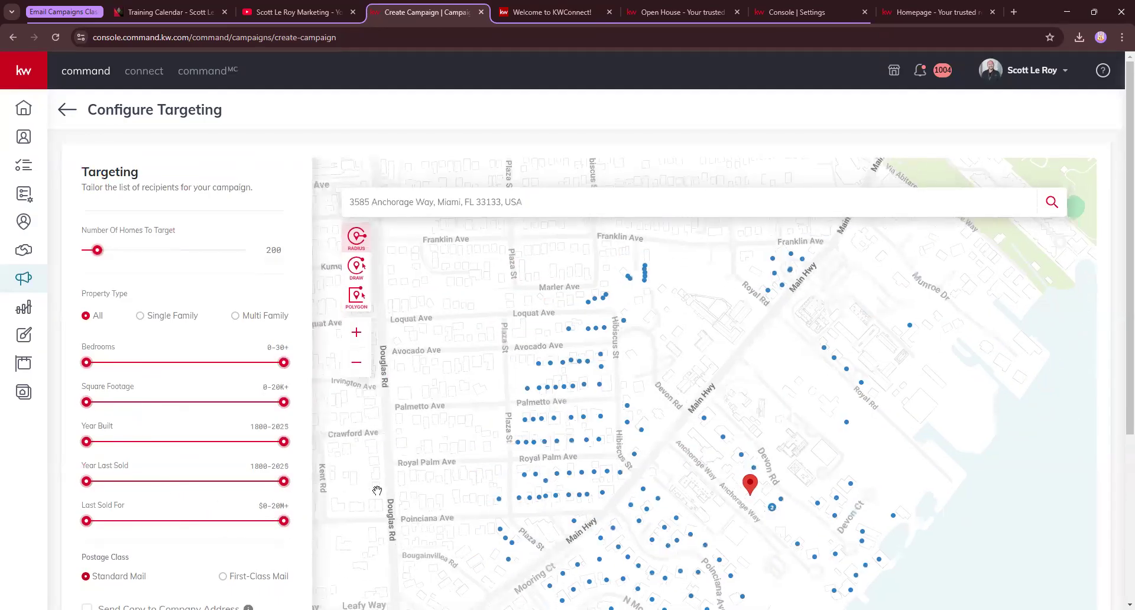
# Zoom out to the wider neighbourhood and draw a custom polygon target area around Coral Gables
pyautogui.scroll(-2, 672, 369)
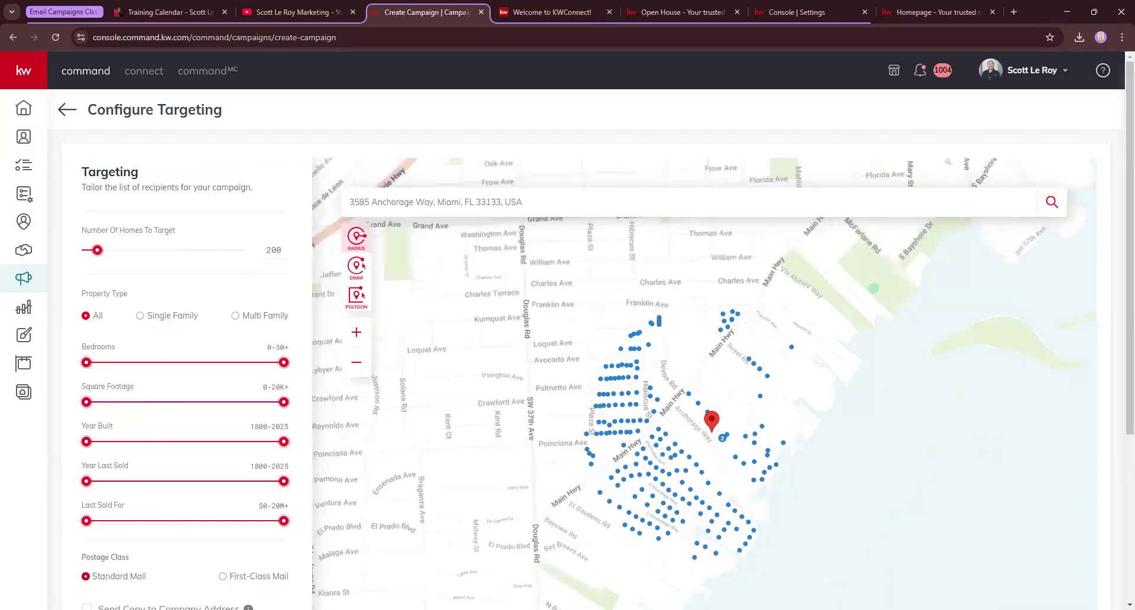
pyautogui.scroll(-1, 687, 394)
pyautogui.scroll(-1, 675, 330)
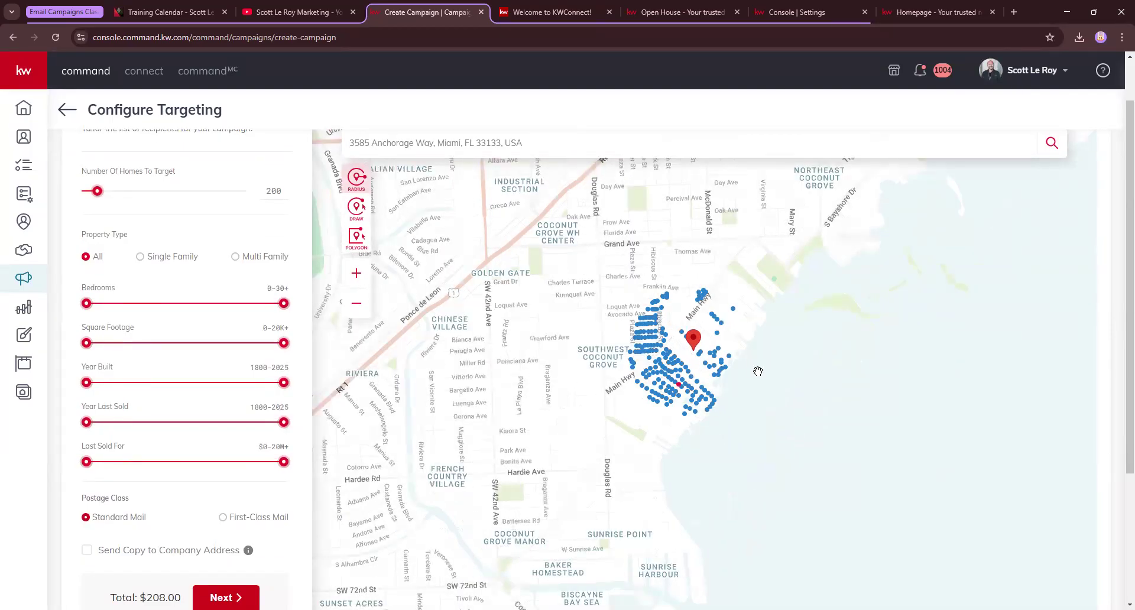
pyautogui.moveTo(552, 350); pyautogui.dragTo(607, 425)
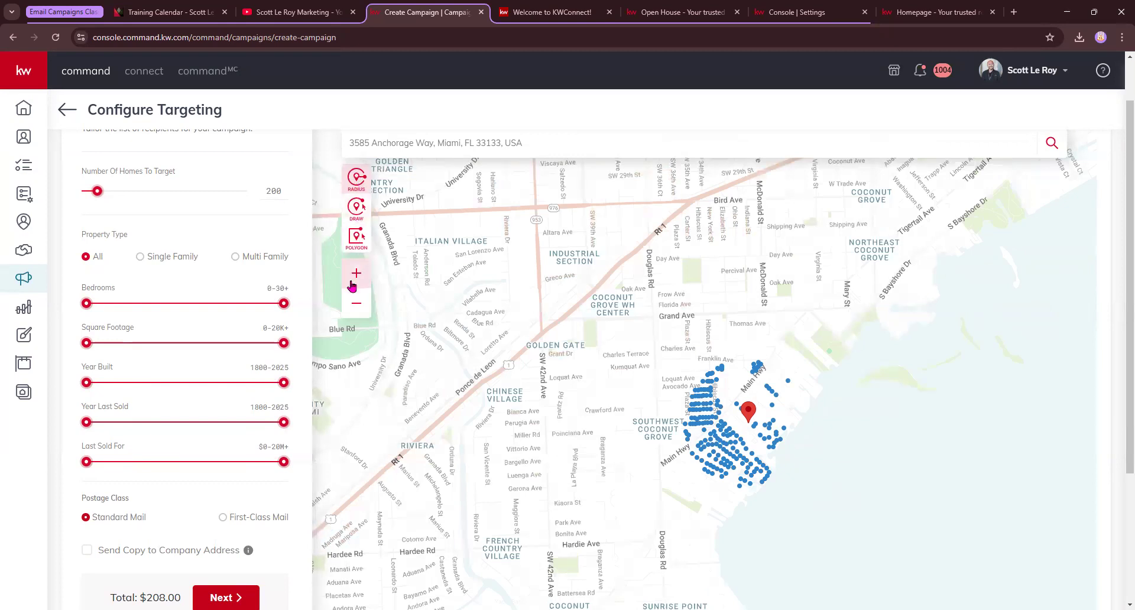
pyautogui.moveTo(546, 224); pyautogui.dragTo(567, 322)
pyautogui.scroll(-1, 566, 317)
pyautogui.click(357, 238)
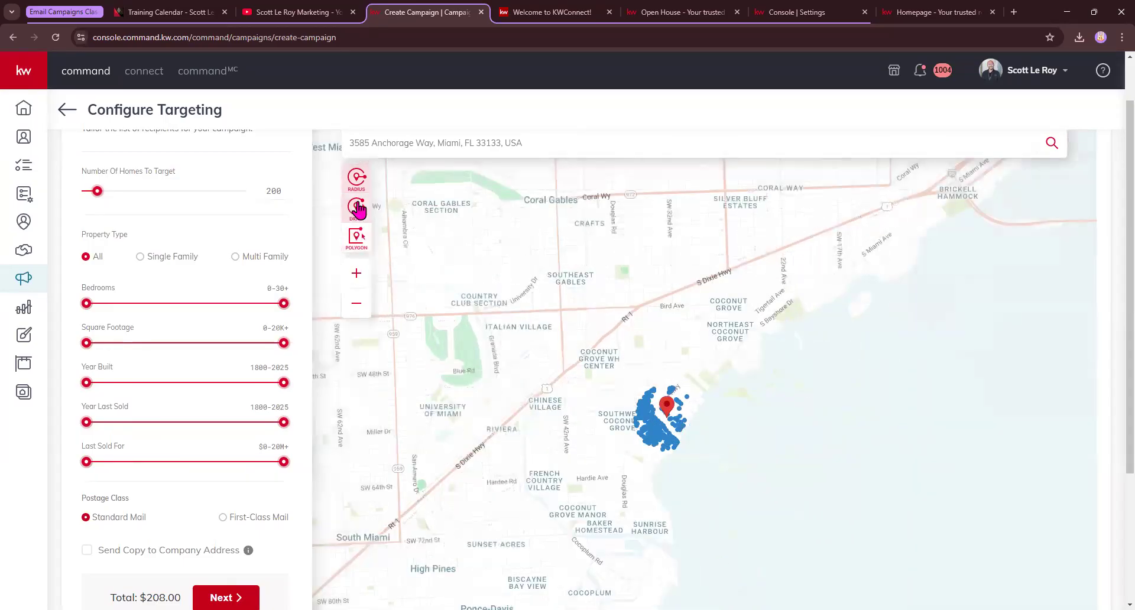
pyautogui.moveTo(633, 198)
pyautogui.mouseDown()
pyautogui.moveTo(474, 213)
pyautogui.moveTo(489, 357)
pyautogui.moveTo(621, 379)
pyautogui.moveTo(683, 281)
pyautogui.moveTo(645, 205)
pyautogui.mouseUp()
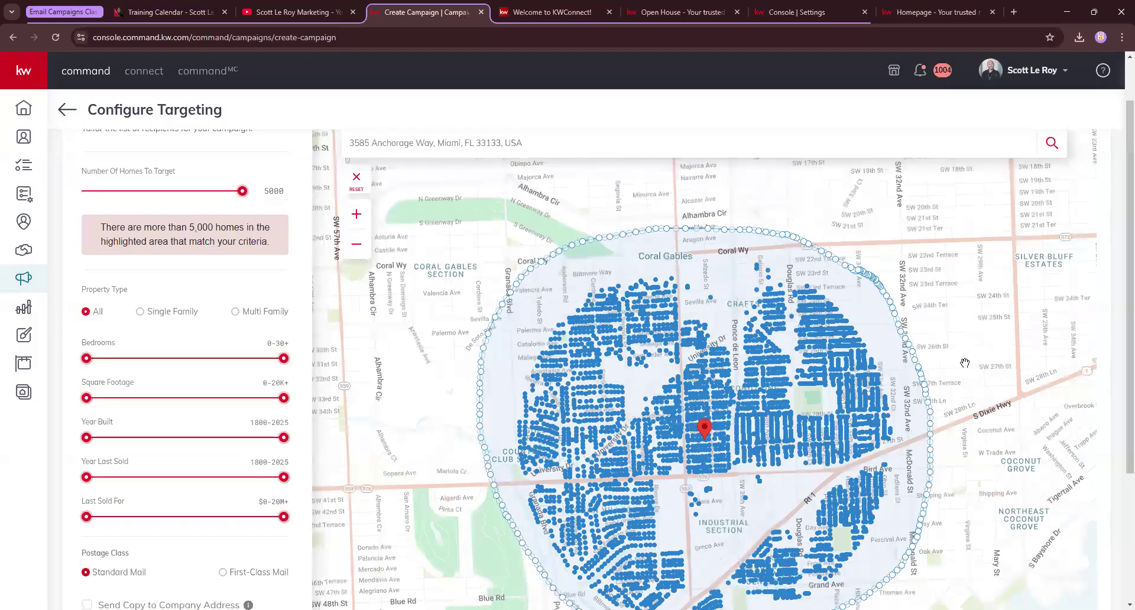
# Lower Number Of Homes to 150 and frame the targeted cluster around the listing pin
pyautogui.moveTo(244, 193); pyautogui.dragTo(190, 197)
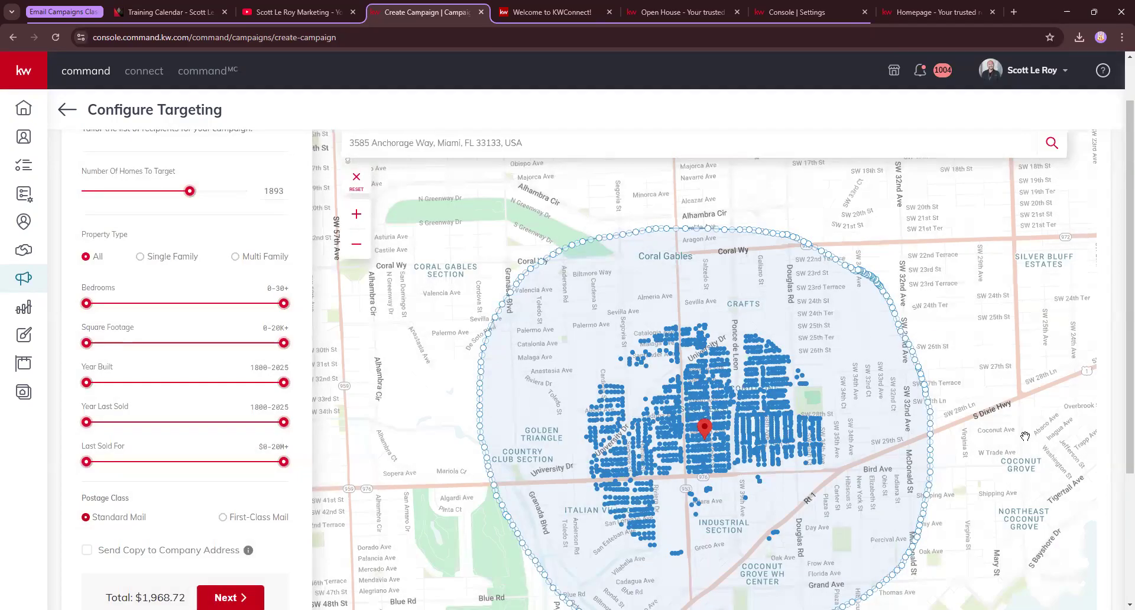
pyautogui.moveTo(190, 191); pyautogui.dragTo(100, 191)
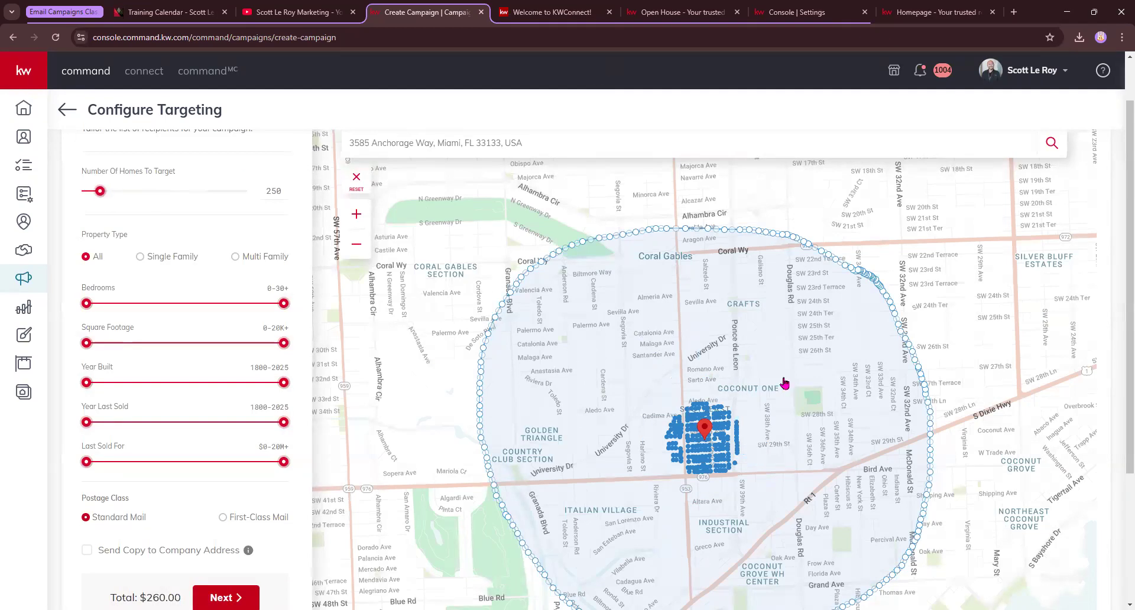
pyautogui.scroll(-2, 785, 383)
pyautogui.scroll(5, 773, 375)
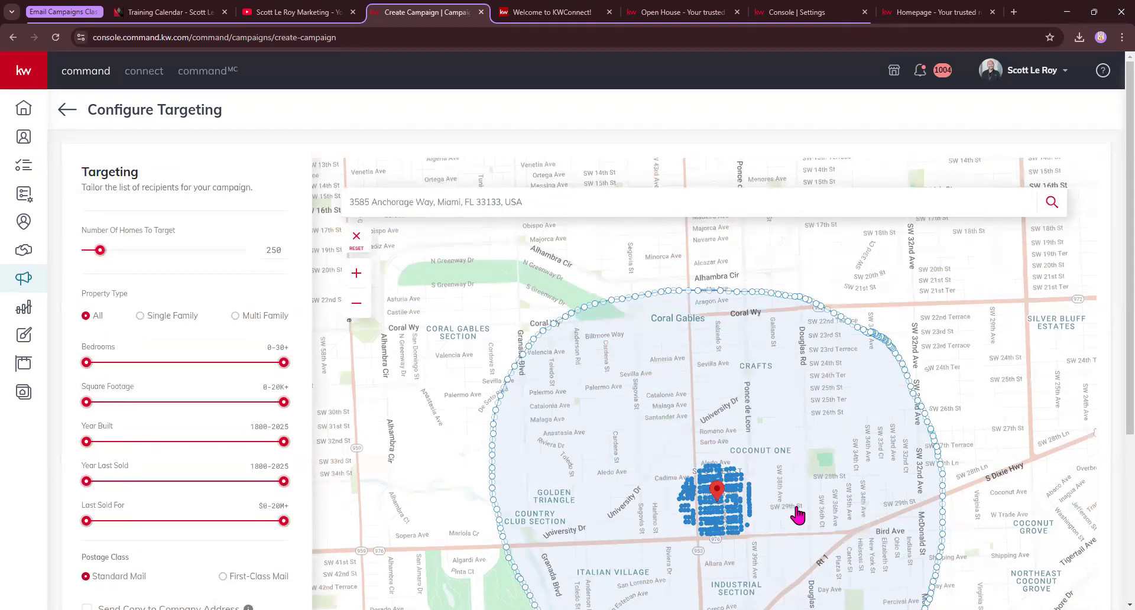
pyautogui.scroll(3, 773, 524)
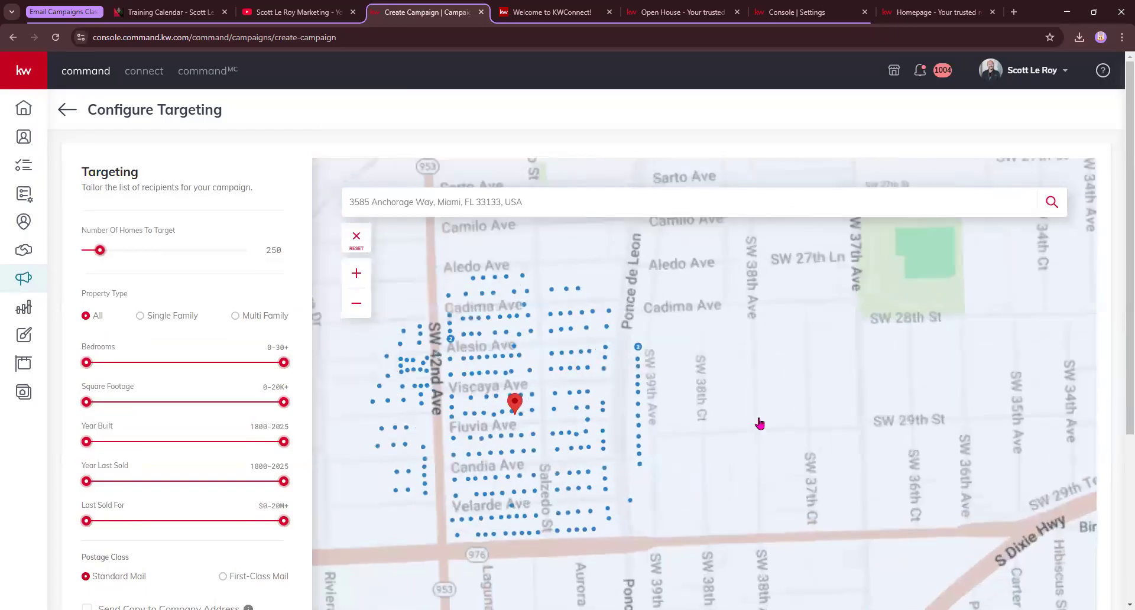
pyautogui.moveTo(631, 436); pyautogui.dragTo(713, 436)
pyautogui.moveTo(100, 251); pyautogui.dragTo(95, 251)
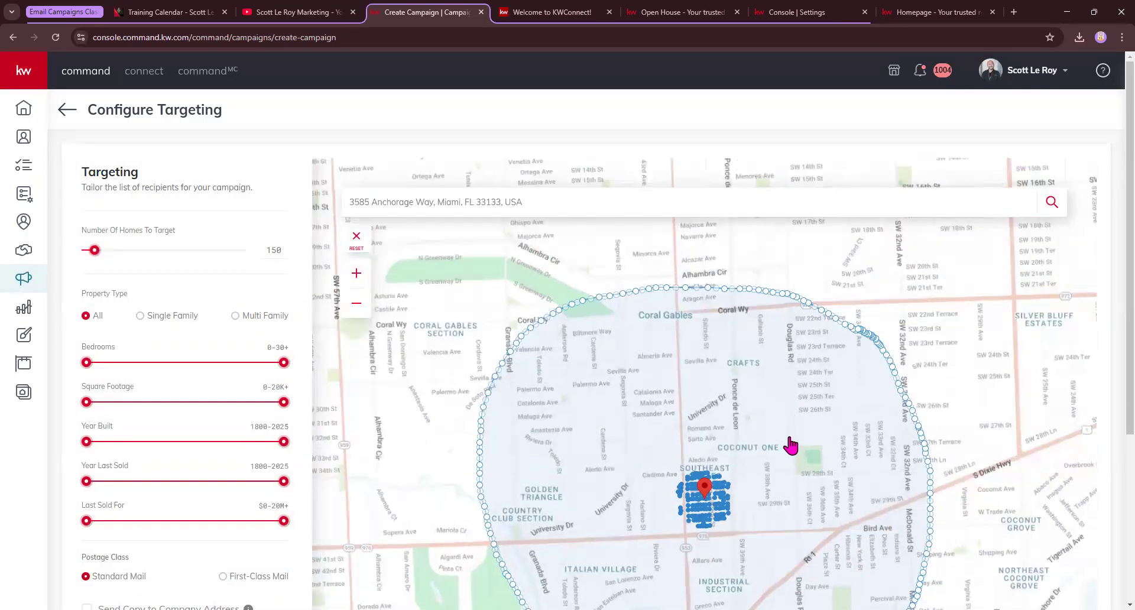
pyautogui.scroll(1, 780, 447)
pyautogui.scroll(1, 781, 447)
pyautogui.moveTo(718, 558); pyautogui.dragTo(700, 255)
pyautogui.scroll(1, 640, 387)
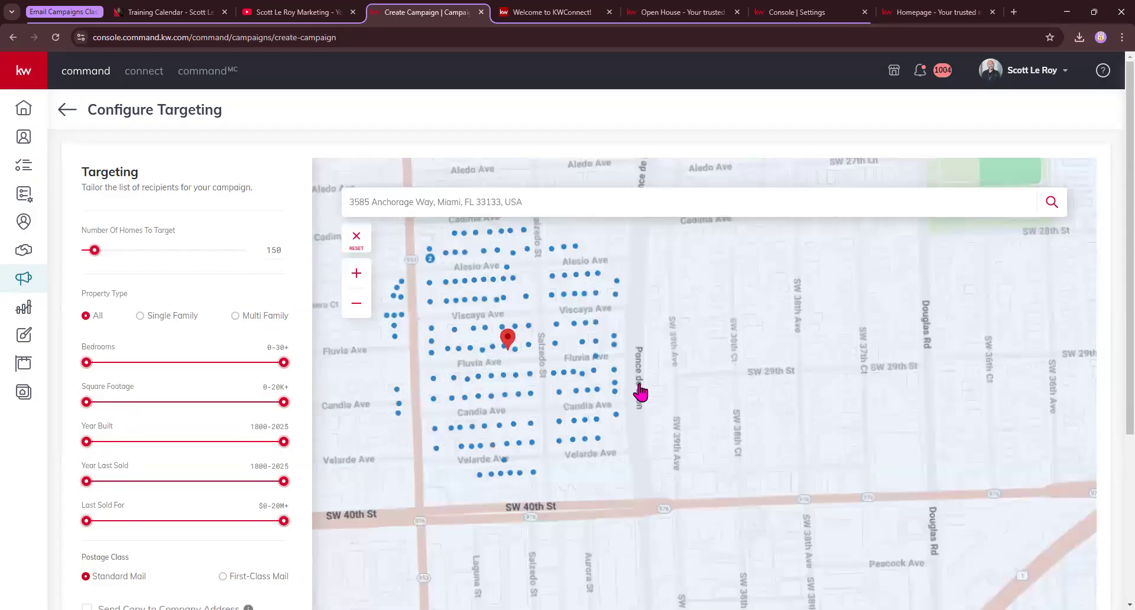
pyautogui.scroll(-1, 722, 393)
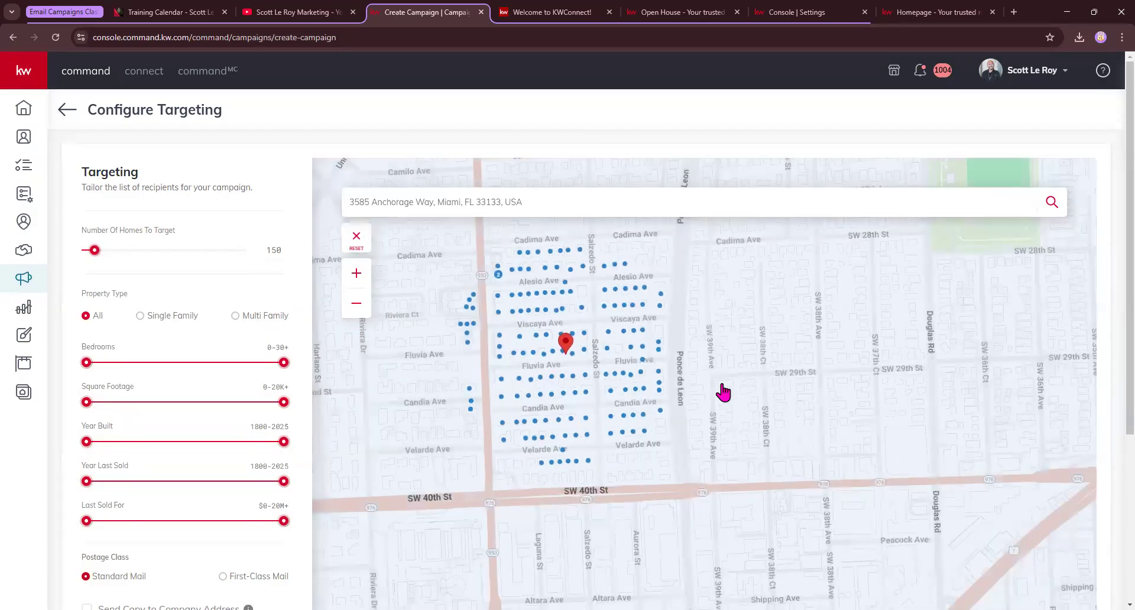
pyautogui.moveTo(722, 392); pyautogui.dragTo(778, 398)
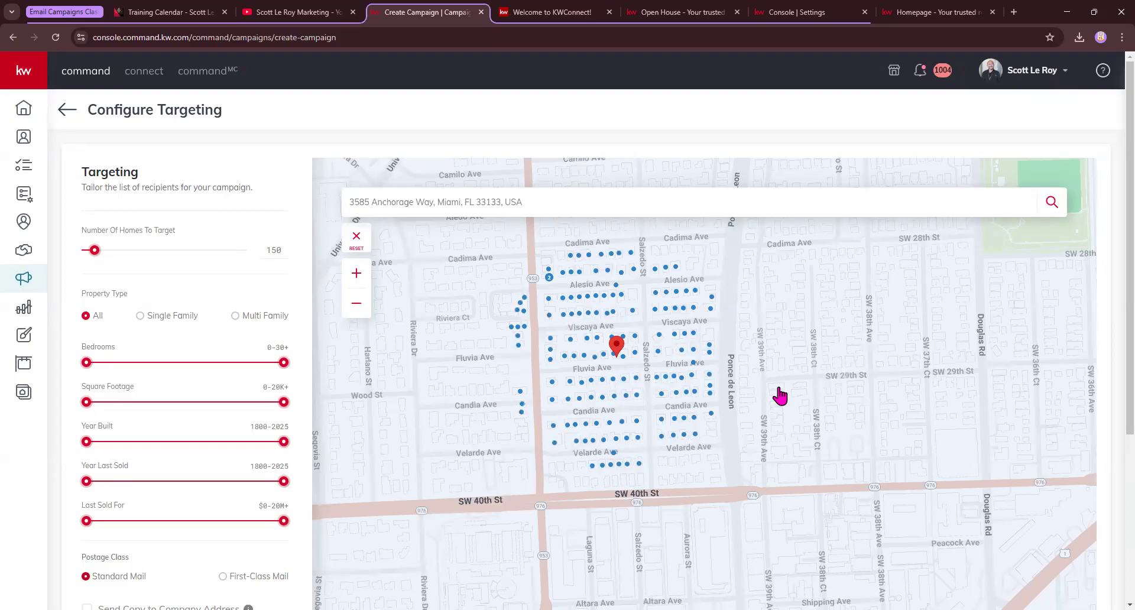
# Reset the map targeting back to the default 200 homes
pyautogui.click(357, 240)
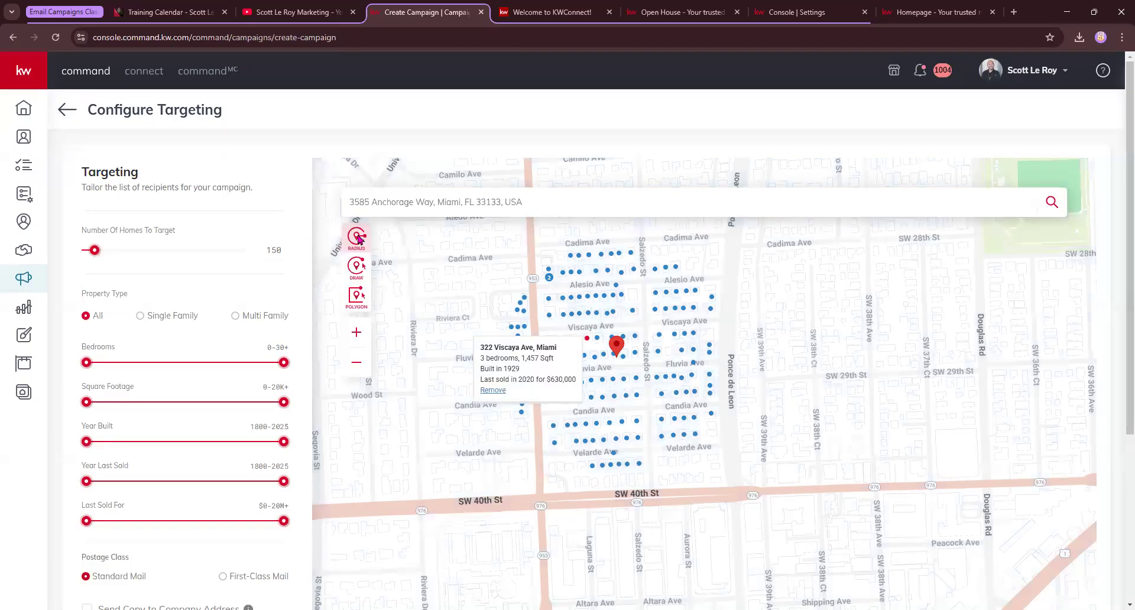
pyautogui.scroll(-3, 678, 382)
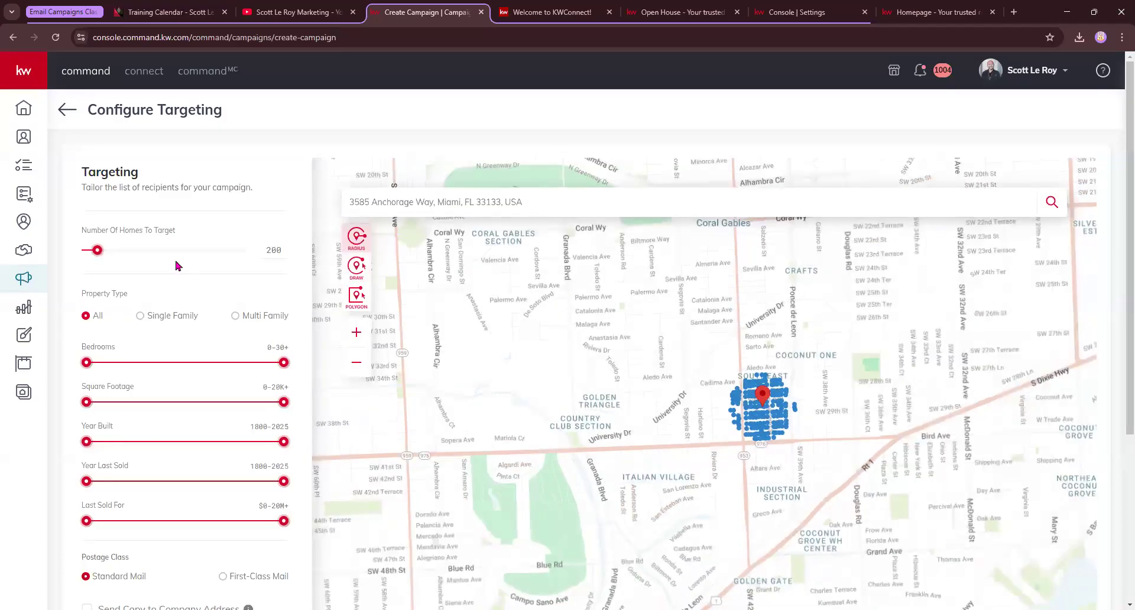
pyautogui.scroll(-1, 968, 452)
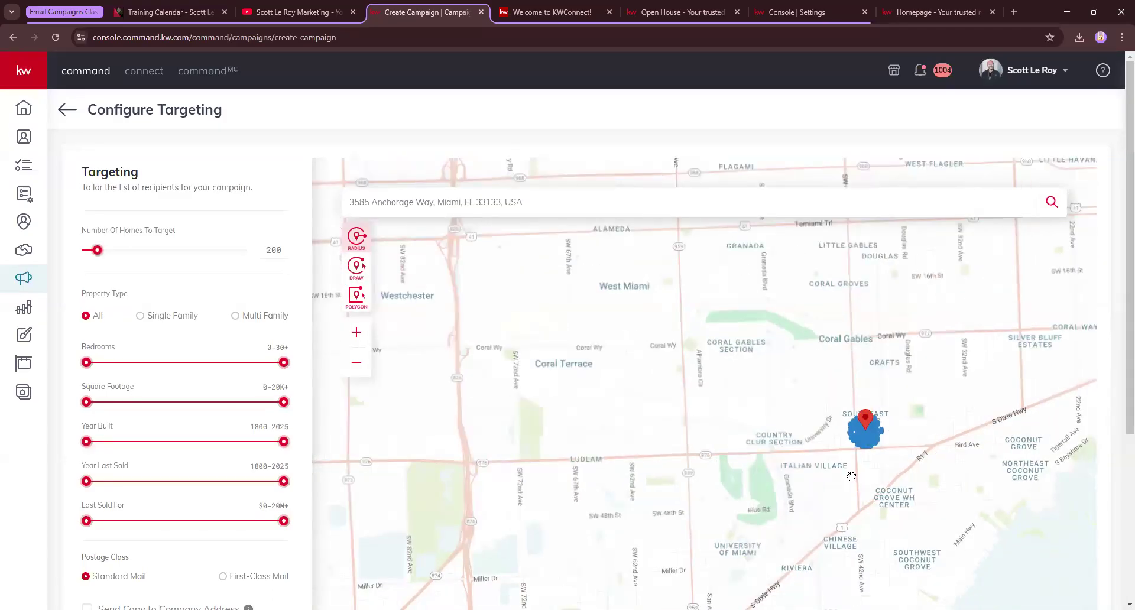
pyautogui.scroll(5, 852, 476)
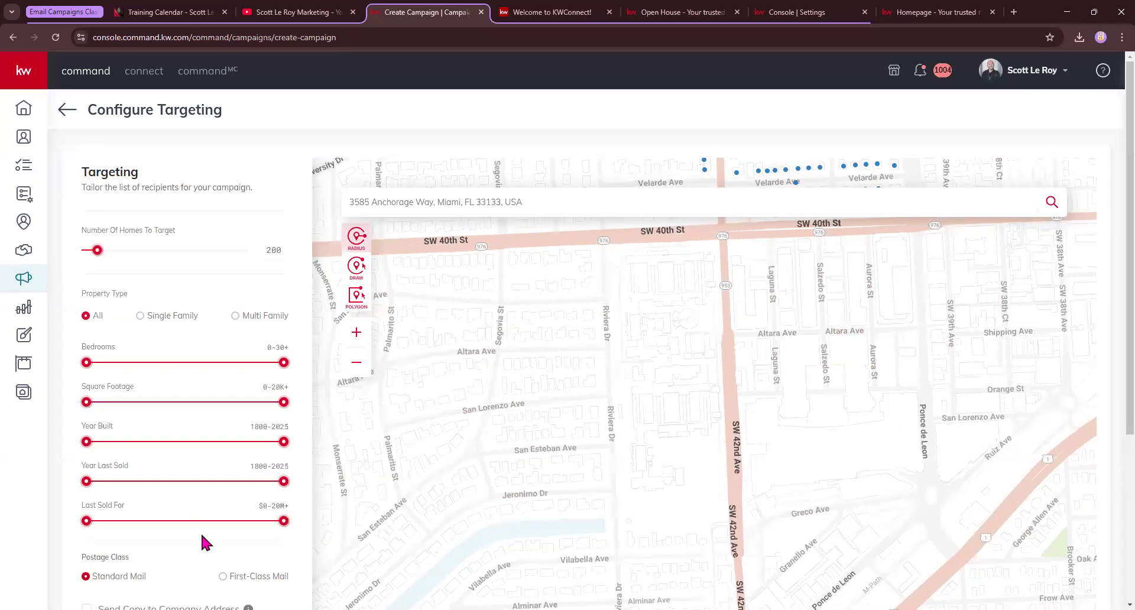
pyautogui.scroll(-3, 207, 541)
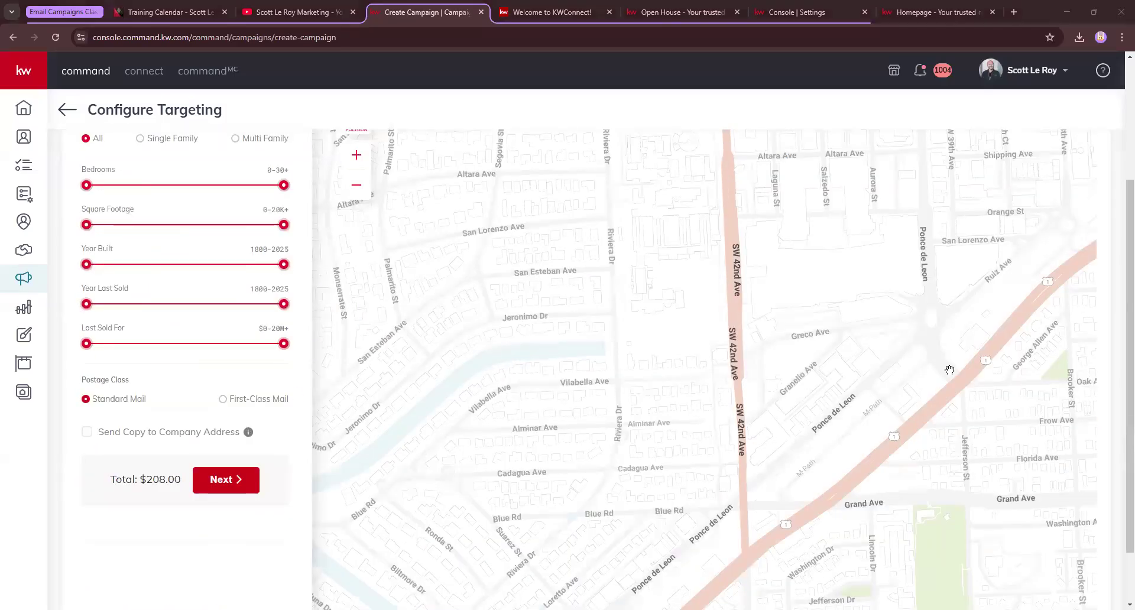
pyautogui.scroll(1, 950, 370)
pyautogui.scroll(-2, 870, 269)
pyautogui.moveTo(850, 148); pyautogui.dragTo(782, 481)
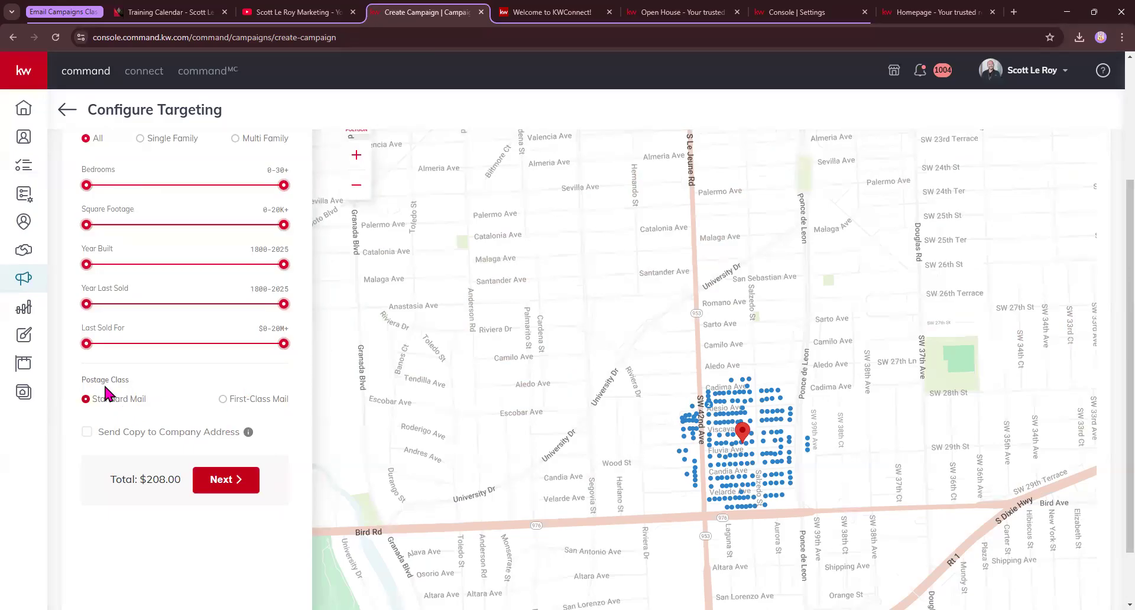
# Use First-Class Mail postage and add a company-address copy, bringing the total to $265.32
pyautogui.click(223, 400)
pyautogui.moveTo(140, 479); pyautogui.dragTo(181, 480)
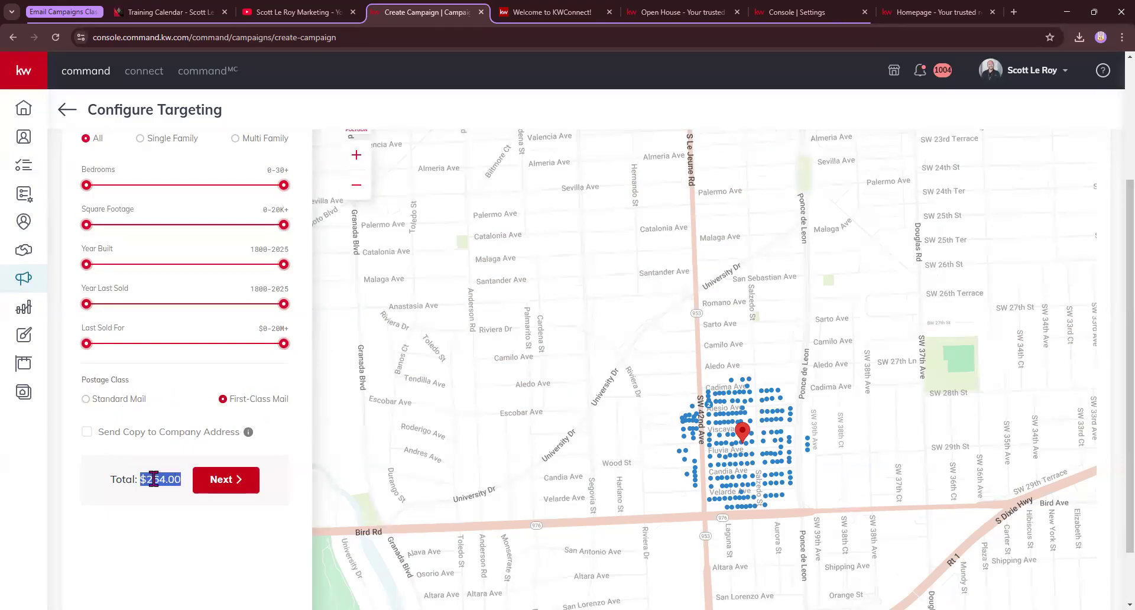
pyautogui.click(111, 433)
pyautogui.moveTo(112, 432); pyautogui.dragTo(238, 440)
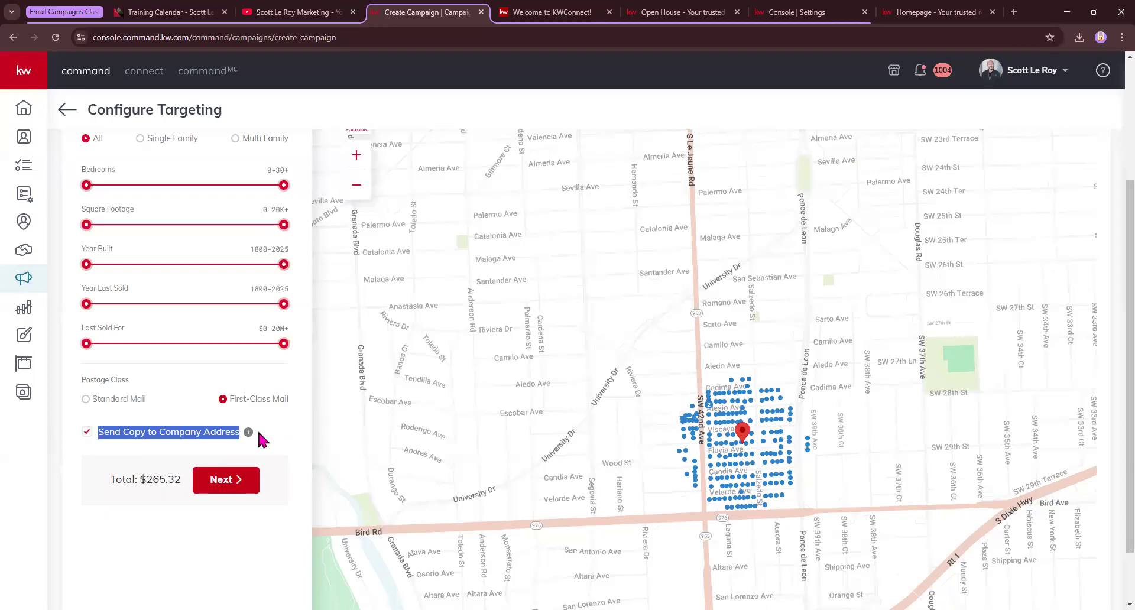
pyautogui.moveTo(249, 434)
# Advance to Preview & Payment, showing front/back postcard previews and $265.32 for 201 postcards
pyautogui.click(235, 485)
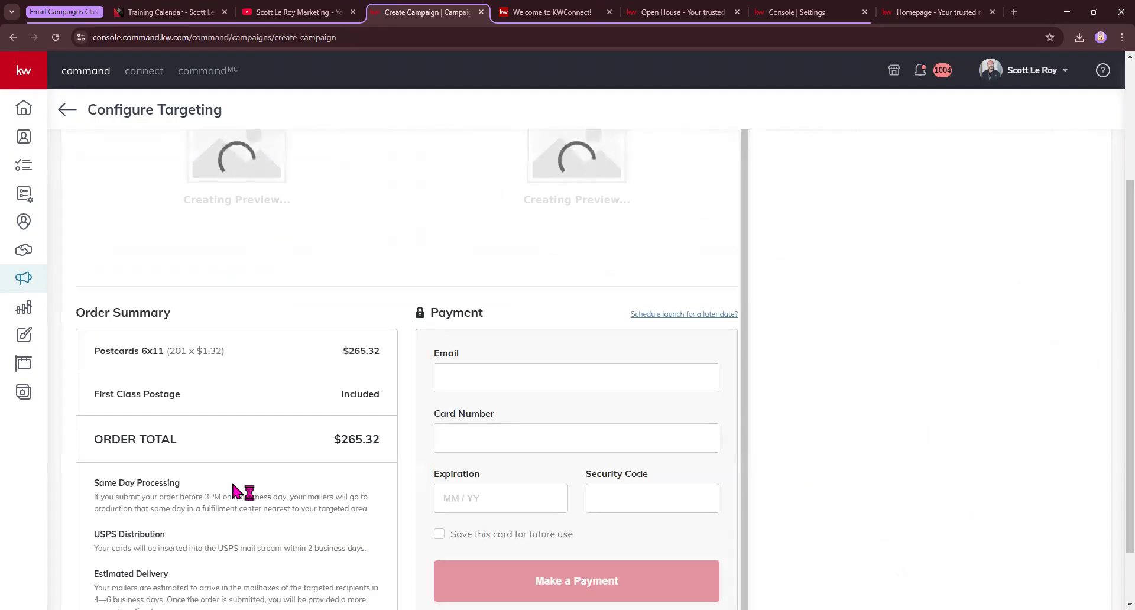
pyautogui.scroll(1, 231, 476)
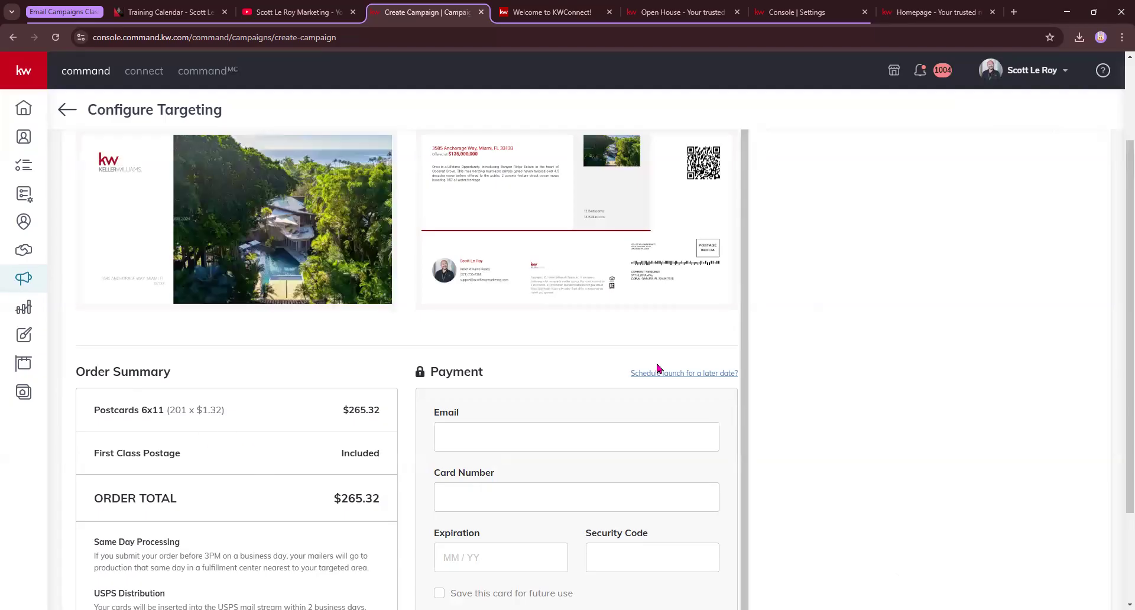
pyautogui.scroll(1, 374, 229)
pyautogui.scroll(2, 197, 278)
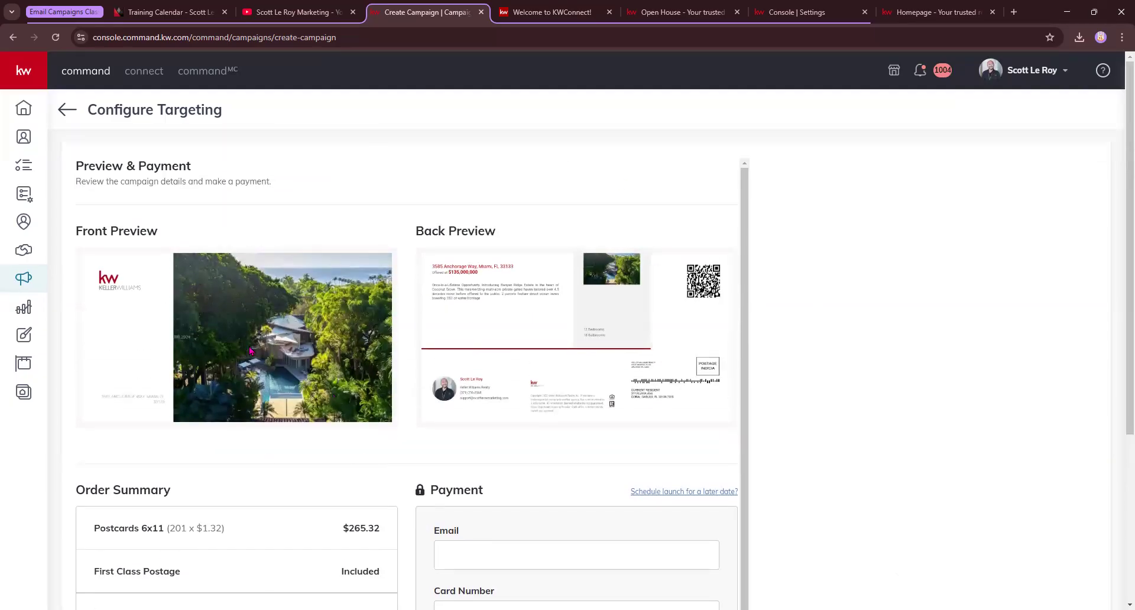
pyautogui.scroll(-1, 572, 414)
pyautogui.scroll(1, 552, 330)
pyautogui.scroll(-1, 587, 424)
pyautogui.middleClick(585, 417)
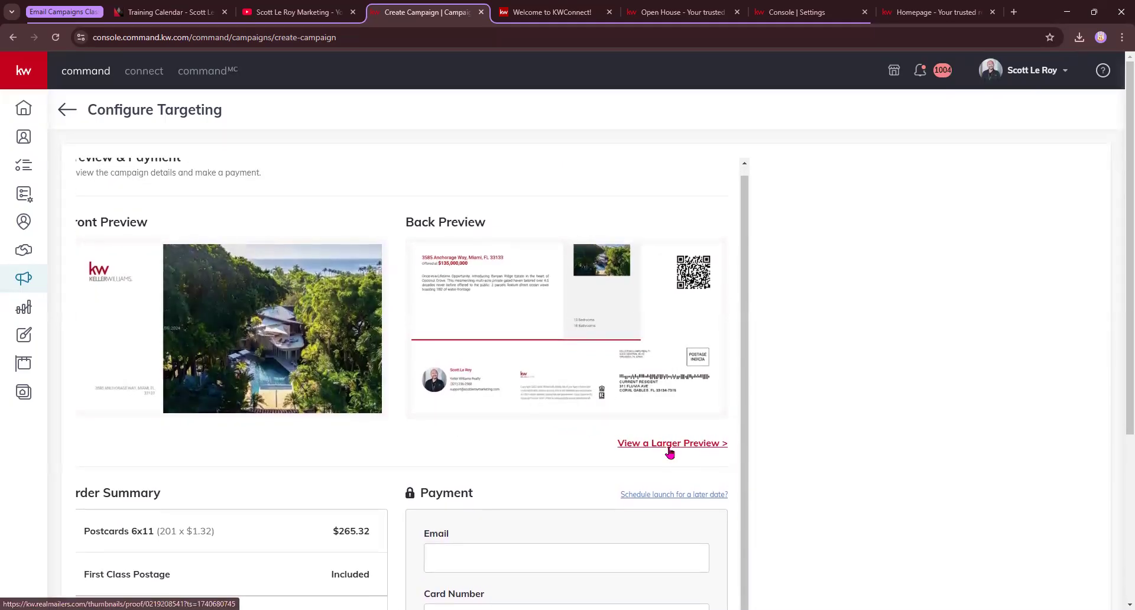
# Open the class_227-preview.pdf postcard proof at 100% zoom and view its mailing side on page 2
pyautogui.click(669, 446)
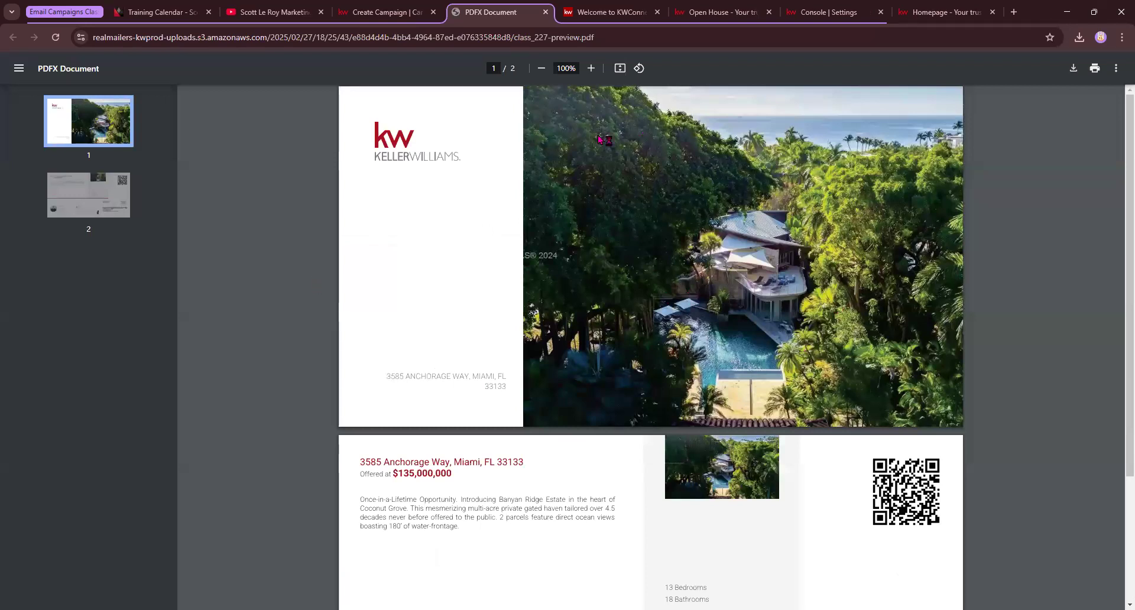
pyautogui.click(592, 69)
pyautogui.click(592, 69)
pyautogui.click(592, 68)
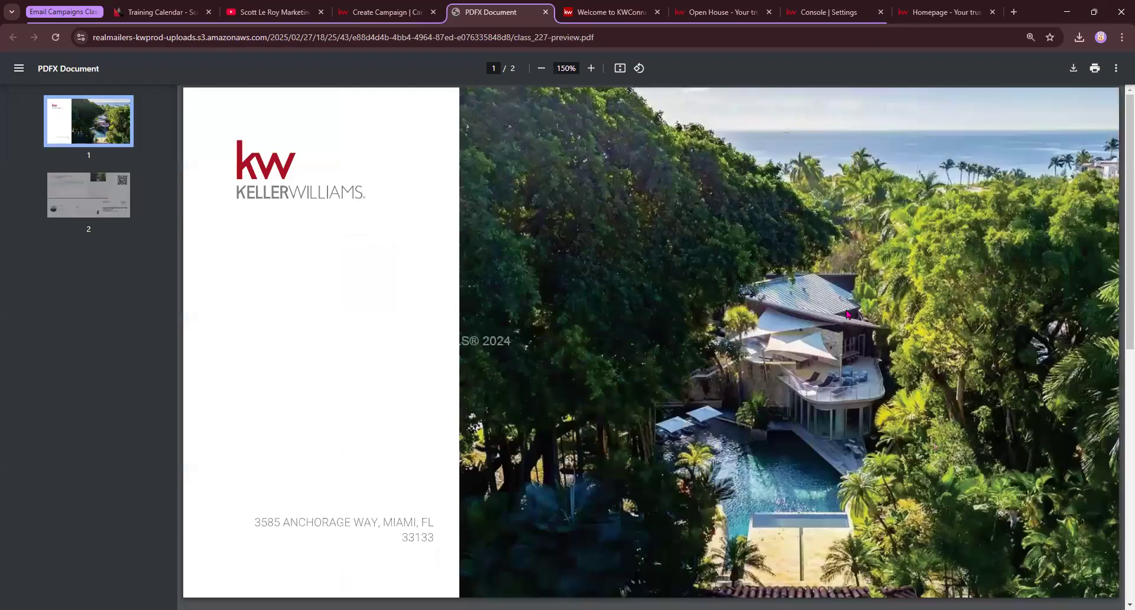
pyautogui.click(543, 69)
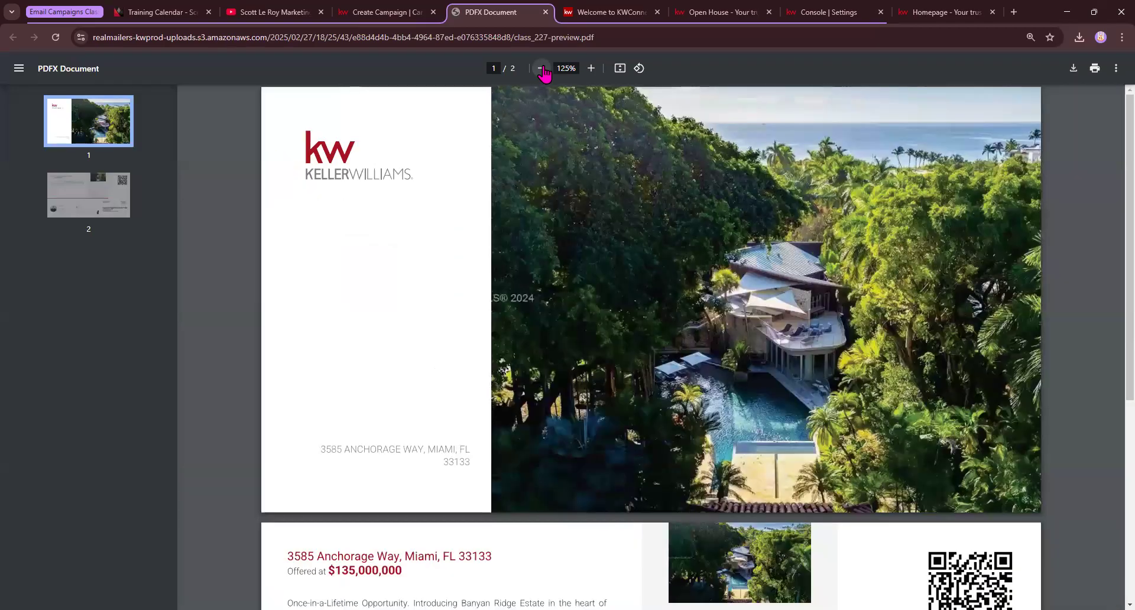
pyautogui.click(542, 69)
pyautogui.click(542, 68)
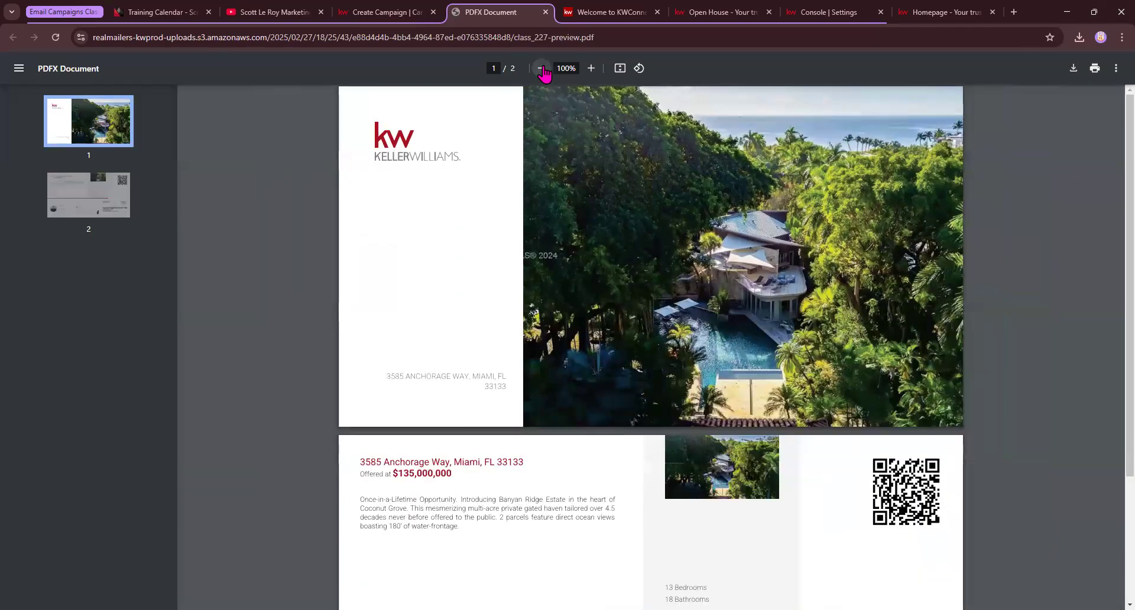
pyautogui.scroll(-1, 789, 527)
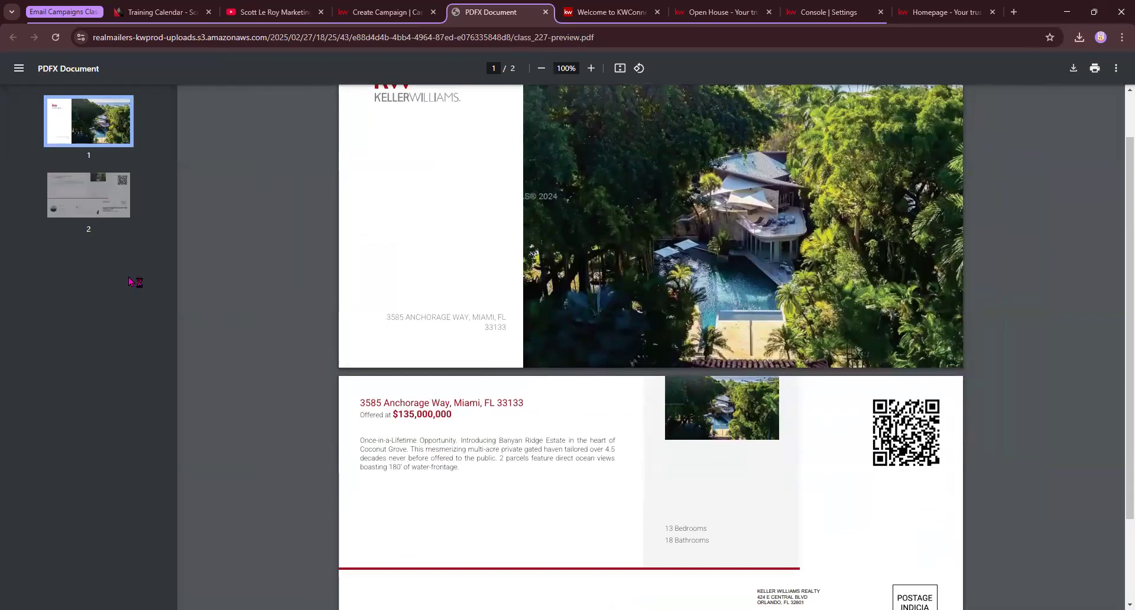
pyautogui.scroll(-2, 683, 440)
pyautogui.scroll(2, 683, 439)
pyautogui.scroll(-2, 683, 440)
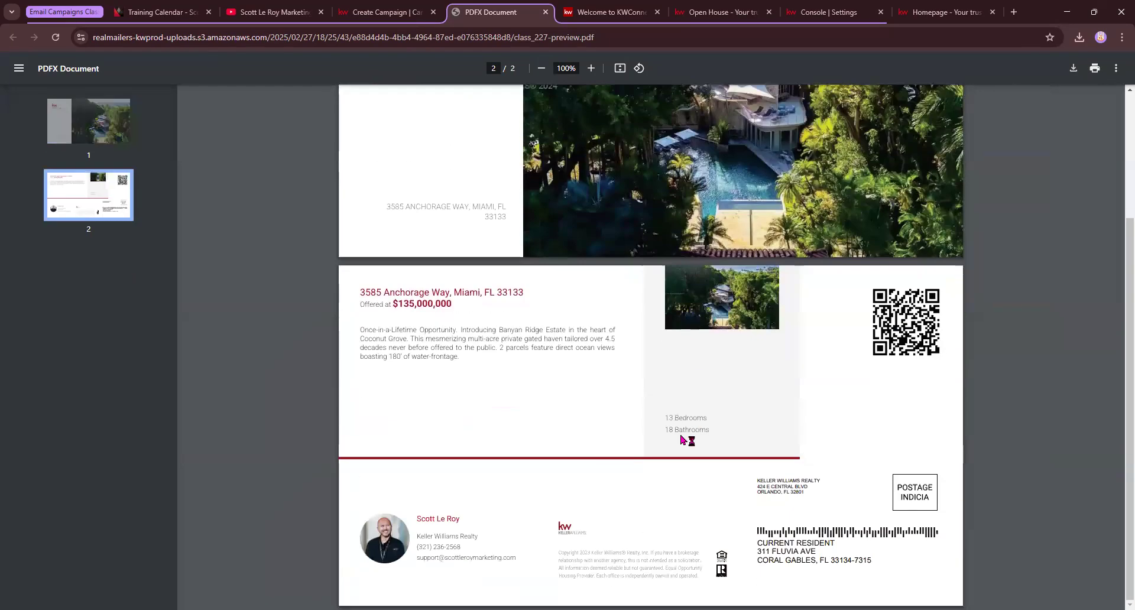
# Return to the Create Campaign tab and scroll down to the Order Summary
pyautogui.click(376, 18)
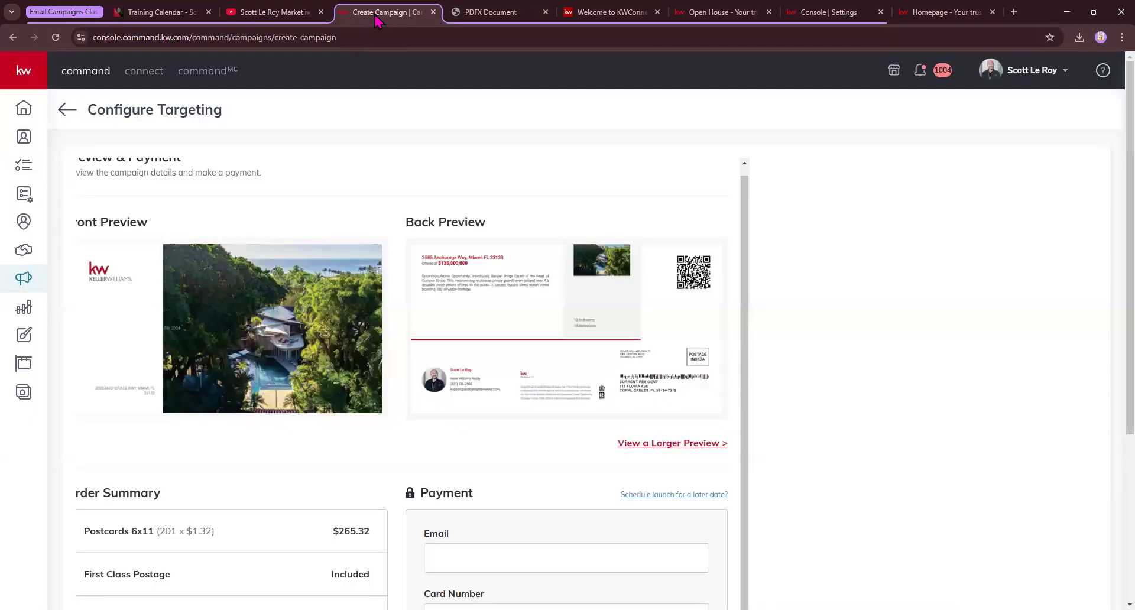
pyautogui.scroll(-1, 304, 476)
pyautogui.middleClick(492, 554)
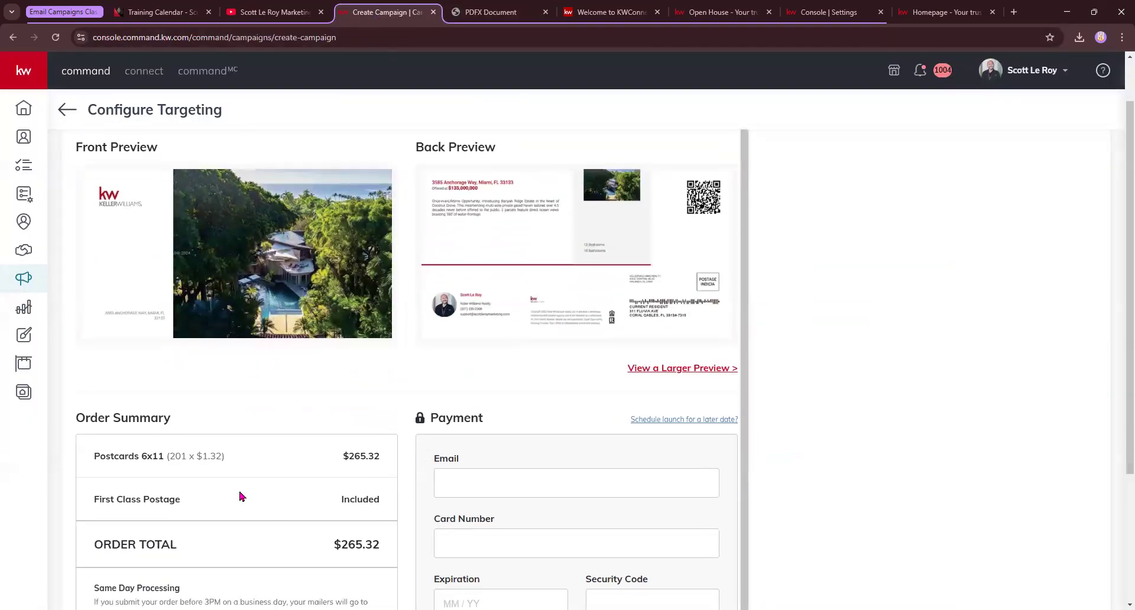
pyautogui.scroll(-3, 177, 426)
pyautogui.moveTo(76, 229); pyautogui.dragTo(159, 231)
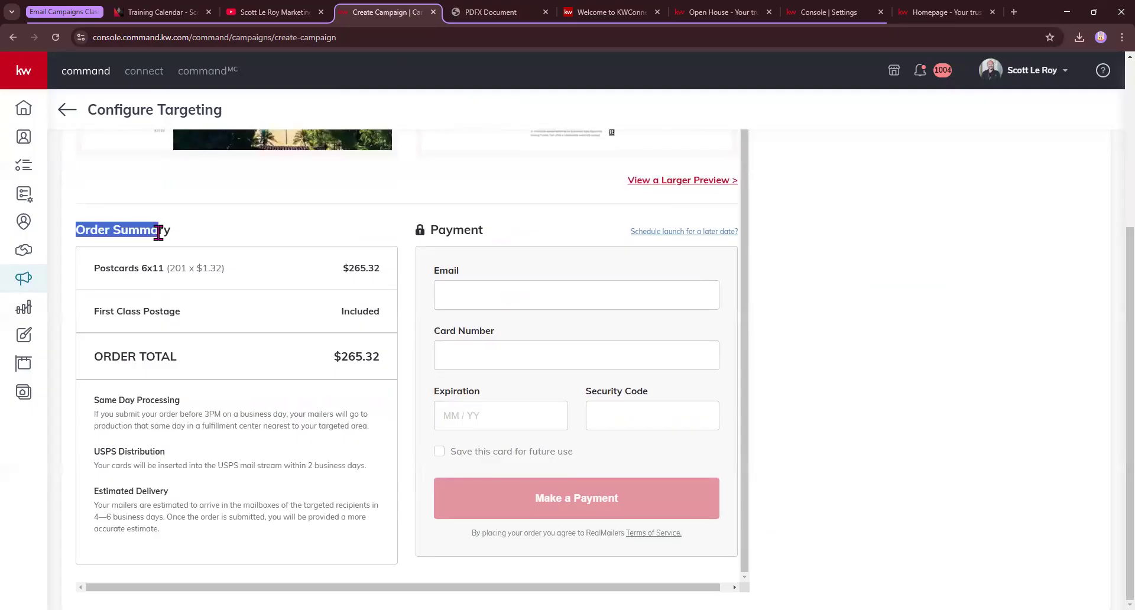
# Review the postcard quantity, $265.32 subtotal, First Class Postage, order total and Same Day Processing
pyautogui.moveTo(93, 267); pyautogui.dragTo(244, 274)
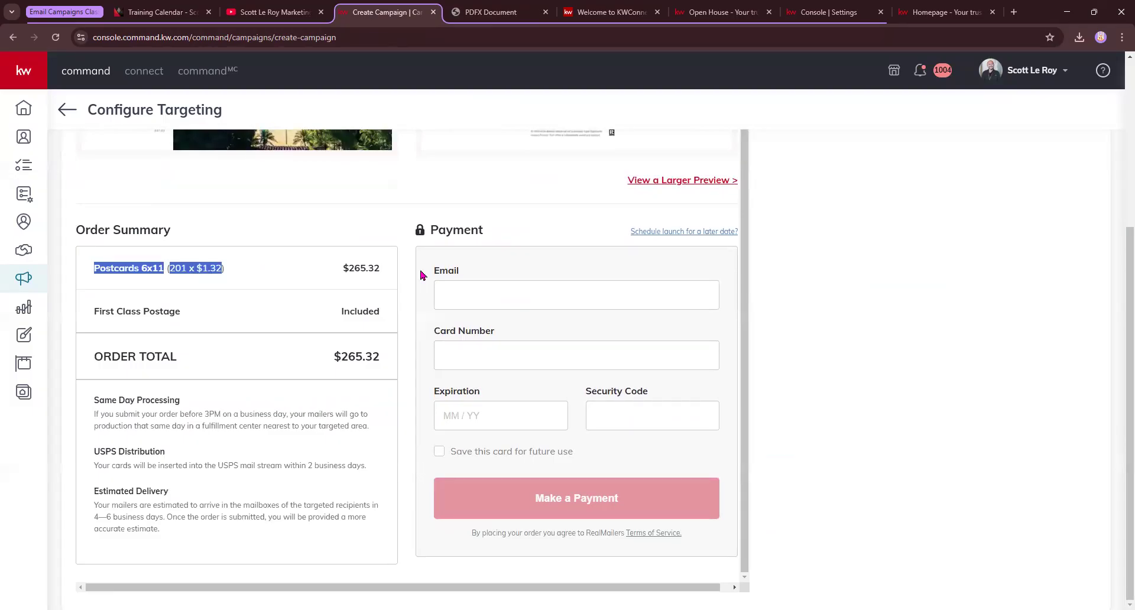
pyautogui.moveTo(341, 269); pyautogui.dragTo(392, 271)
pyautogui.moveTo(94, 312); pyautogui.dragTo(186, 318)
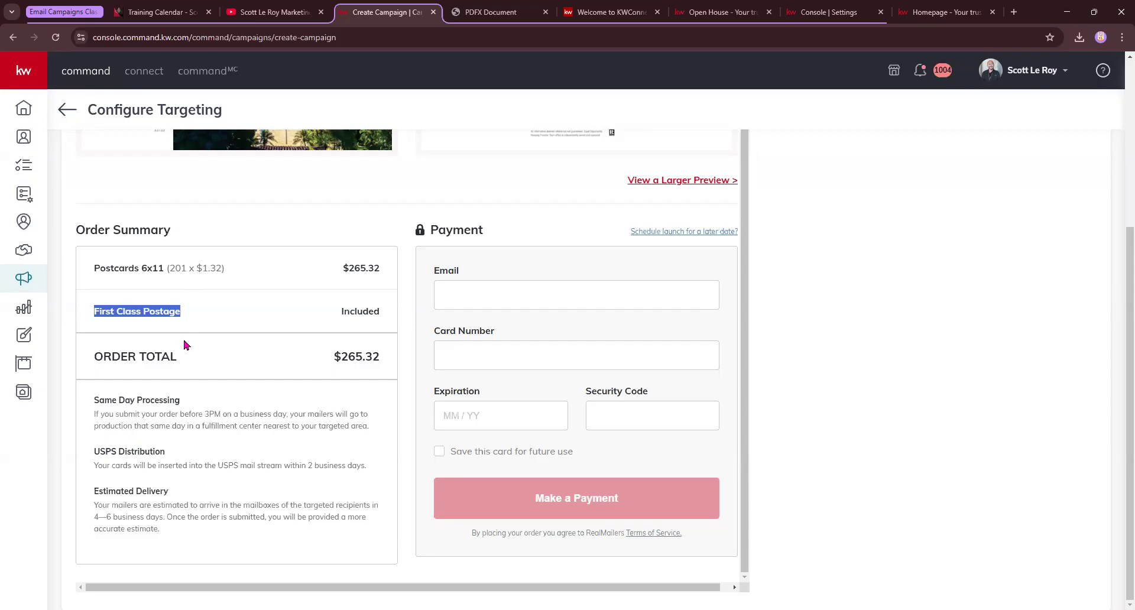
pyautogui.moveTo(94, 356); pyautogui.dragTo(201, 363)
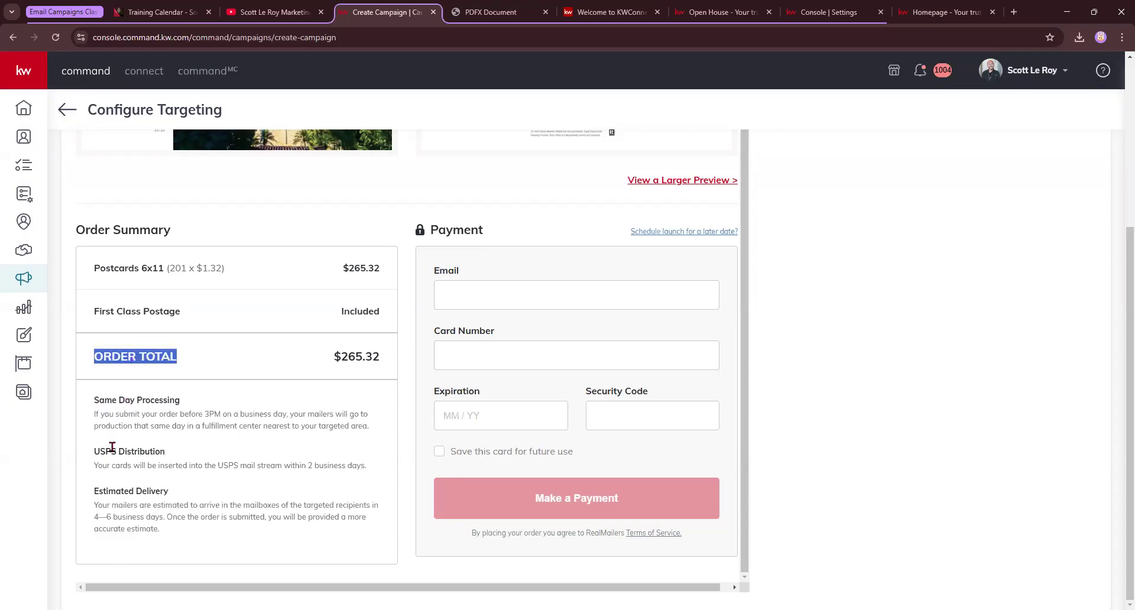
pyautogui.moveTo(99, 399); pyautogui.dragTo(184, 407)
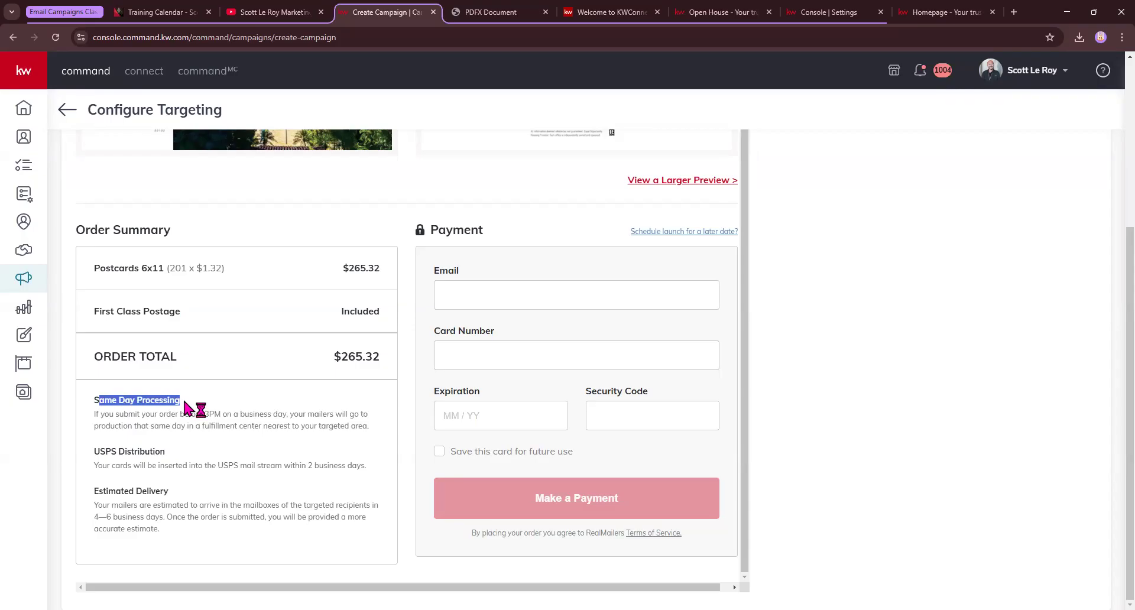
pyautogui.moveTo(94, 414); pyautogui.dragTo(374, 434)
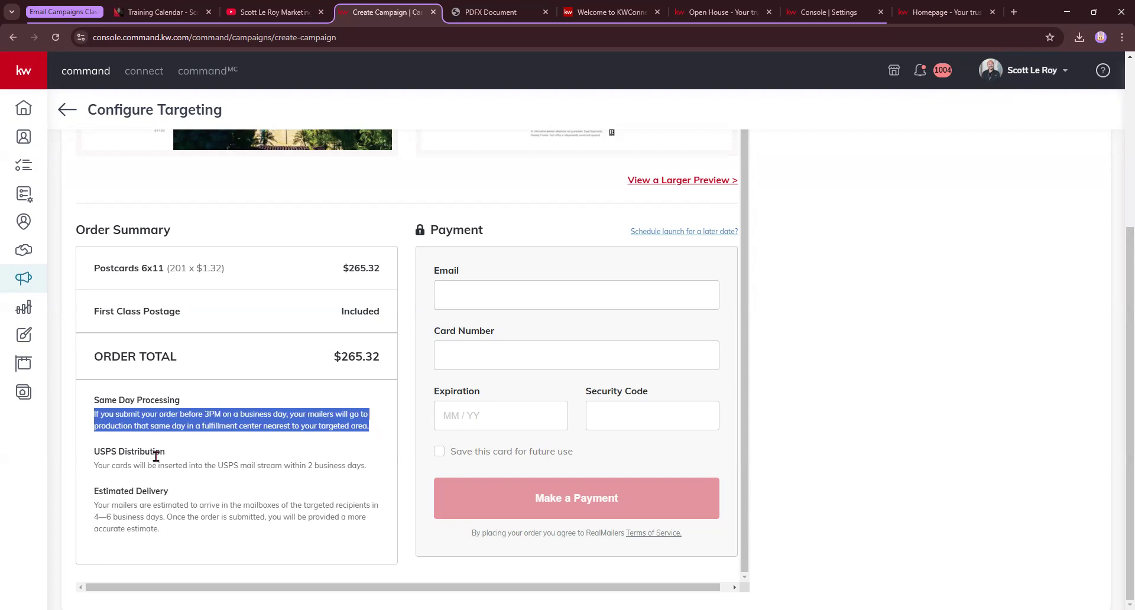
pyautogui.click(98, 451)
# Read the USPS Distribution and Estimated Delivery notes in the order summary
pyautogui.moveTo(98, 451); pyautogui.dragTo(175, 459)
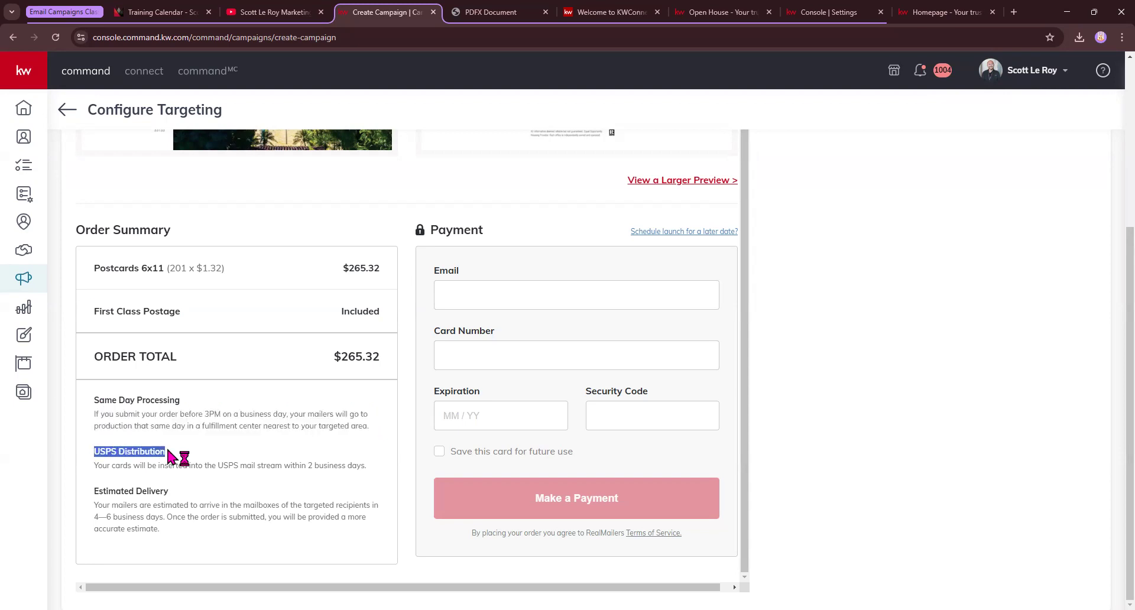
pyautogui.moveTo(94, 466); pyautogui.dragTo(367, 468)
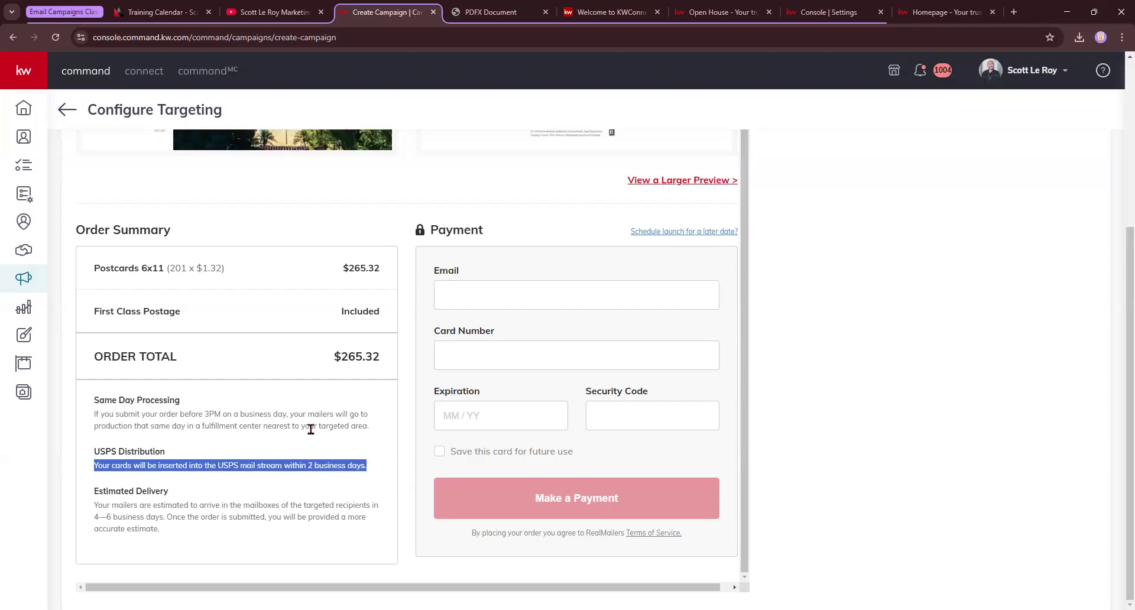
pyautogui.moveTo(94, 492); pyautogui.dragTo(199, 499)
pyautogui.moveTo(97, 506); pyautogui.dragTo(226, 521)
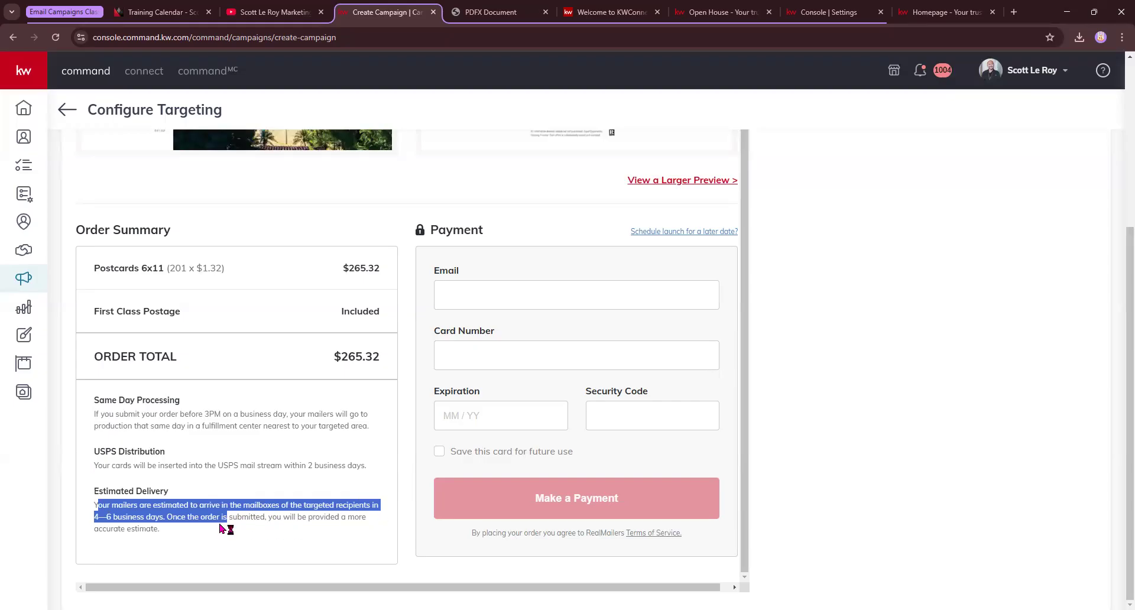
pyautogui.moveTo(237, 518); pyautogui.dragTo(378, 538)
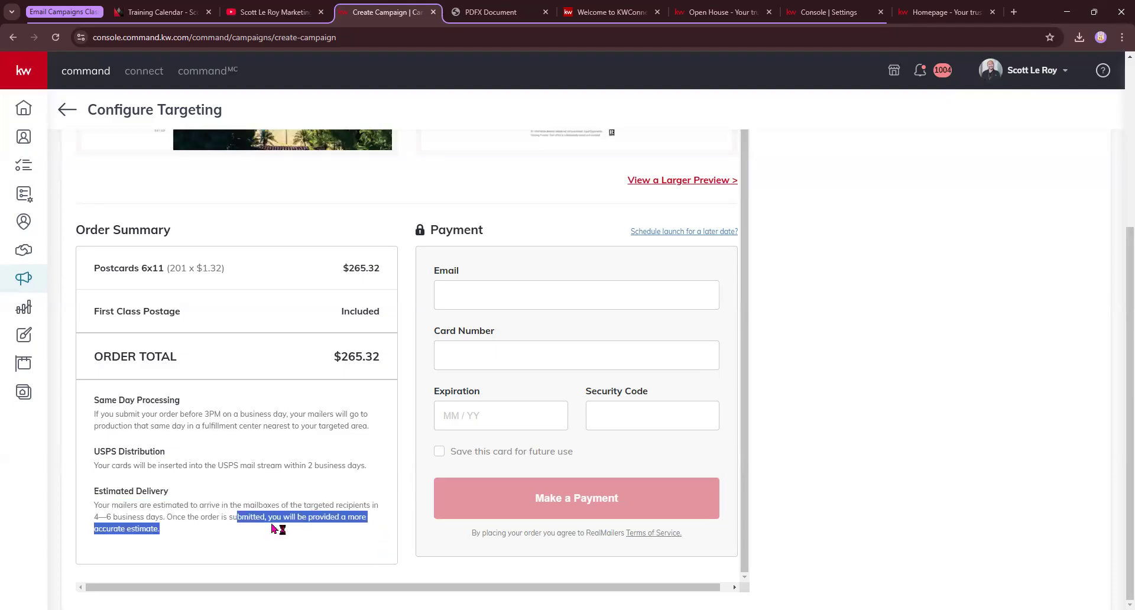
pyautogui.scroll(1, 272, 524)
pyautogui.scroll(2, 271, 518)
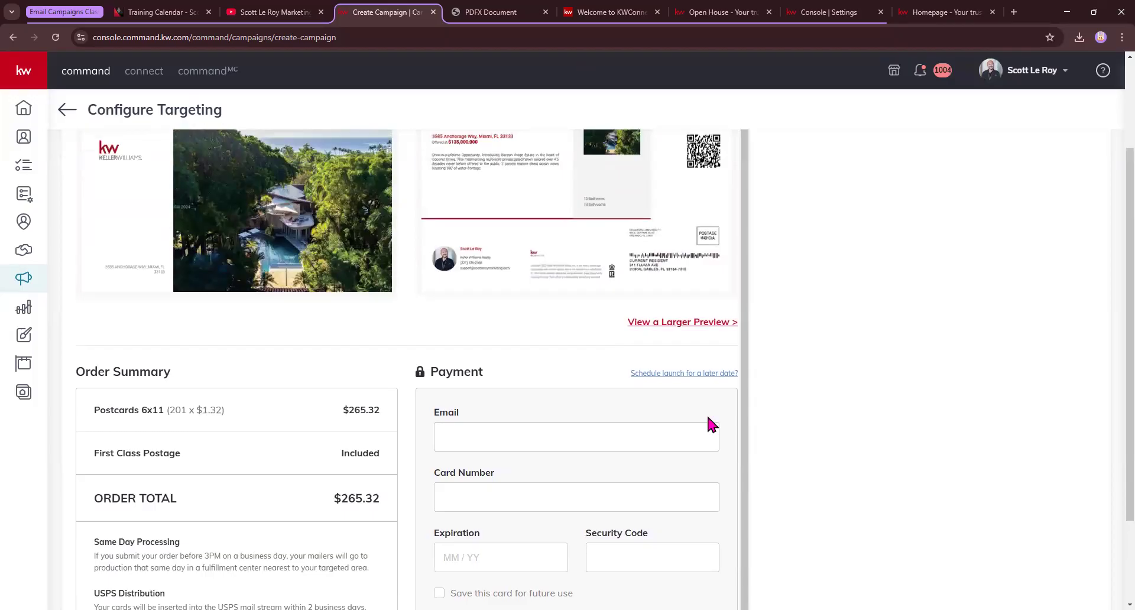
pyautogui.scroll(-3, 708, 418)
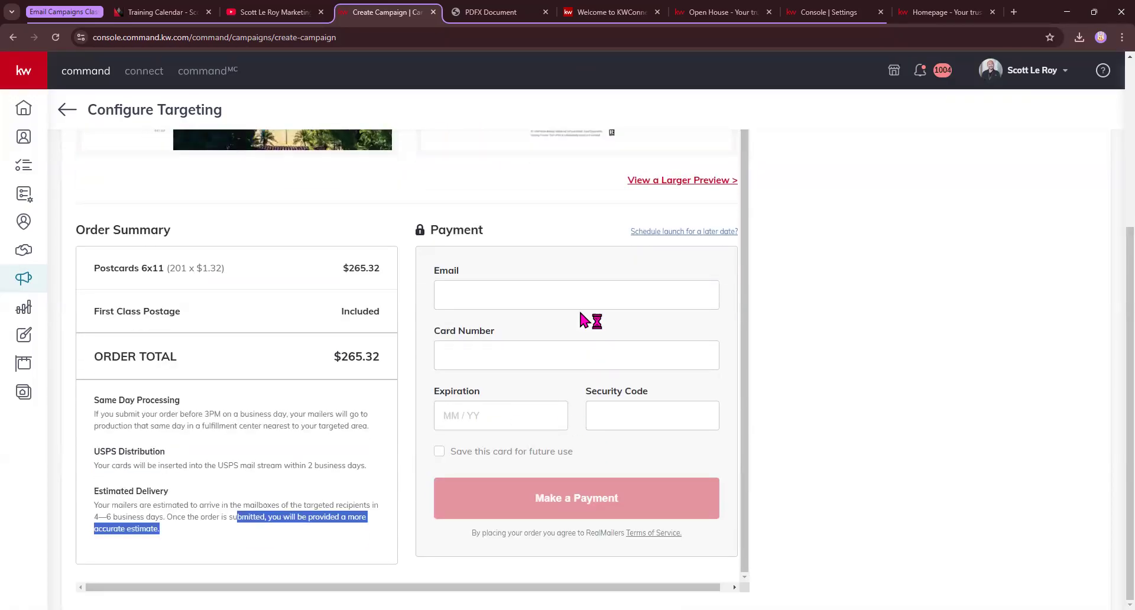
pyautogui.click(403, 358)
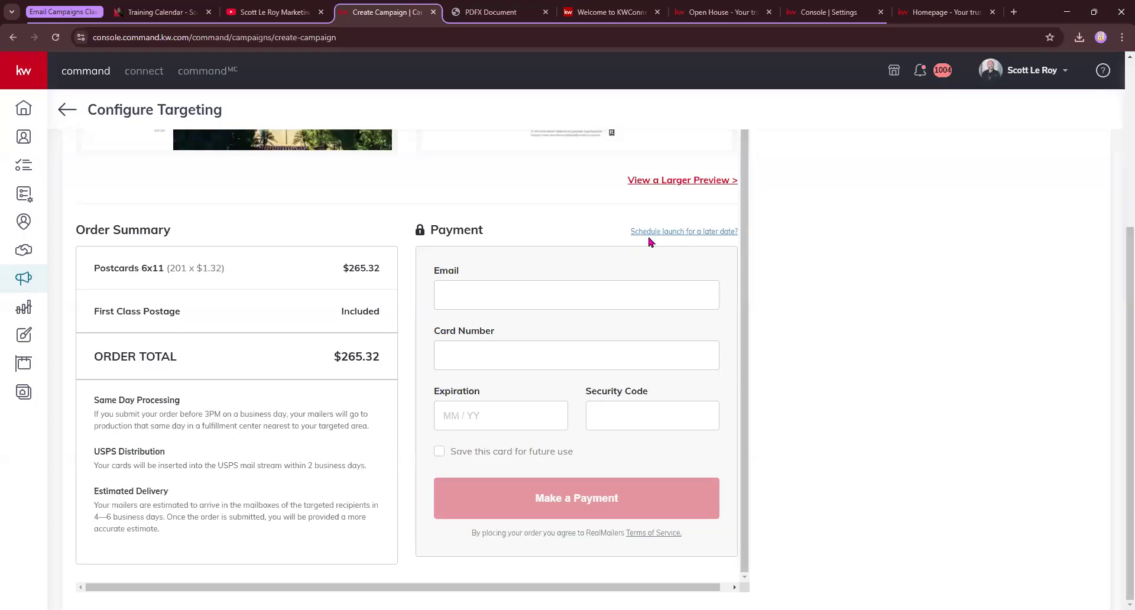
pyautogui.scroll(1, 438, 314)
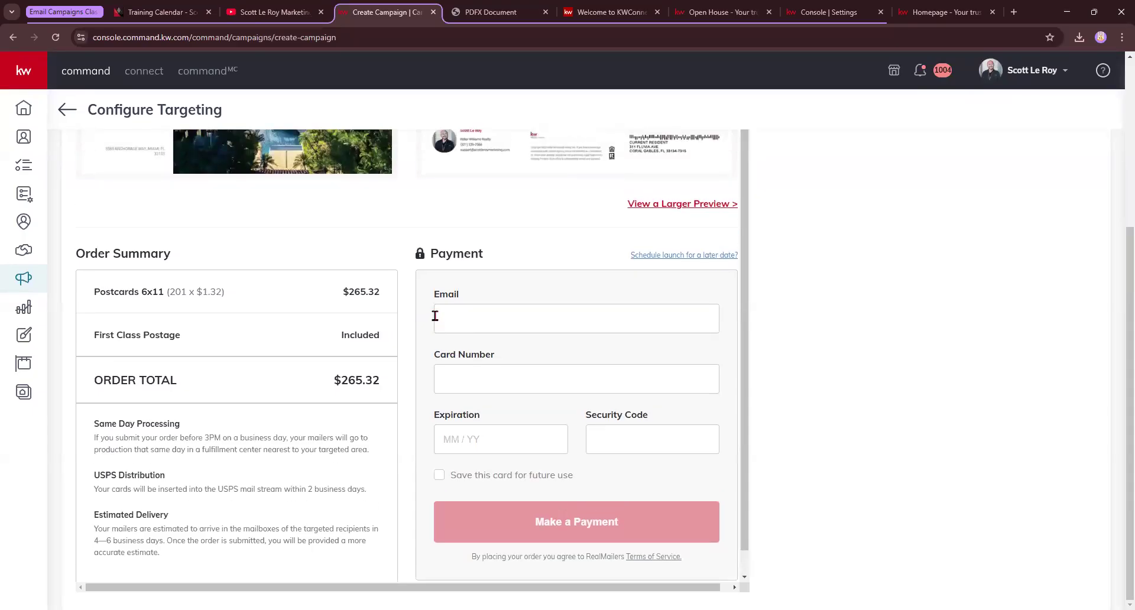
pyautogui.scroll(1, 462, 320)
# Schedule the launch for a later date, keeping the 02/28/2025 launch date
pyautogui.click(705, 317)
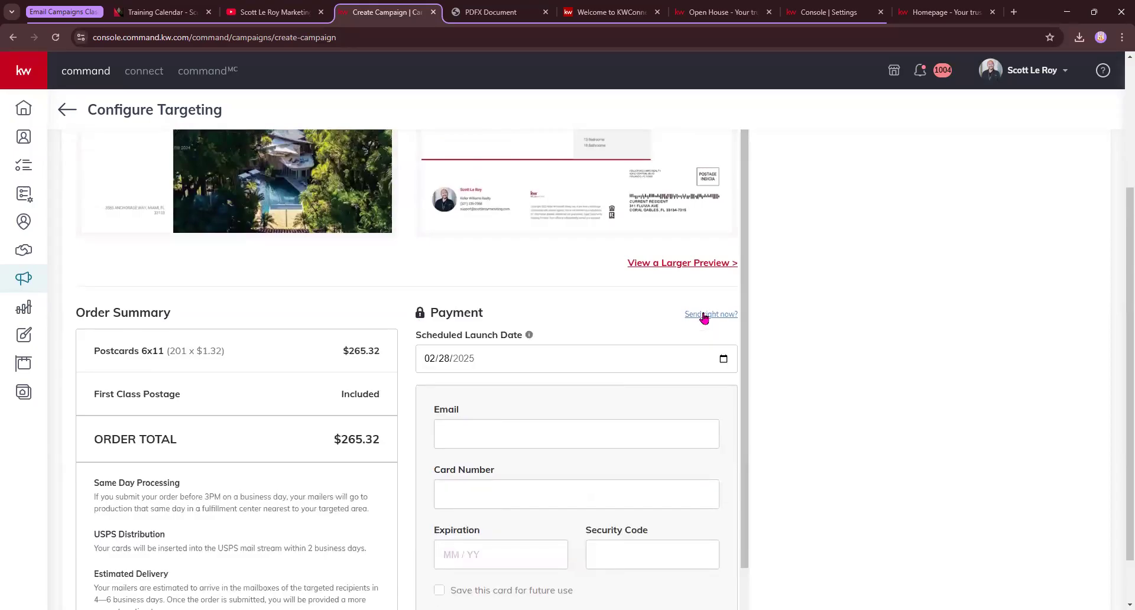
pyautogui.scroll(-1, 451, 331)
pyautogui.click(445, 290)
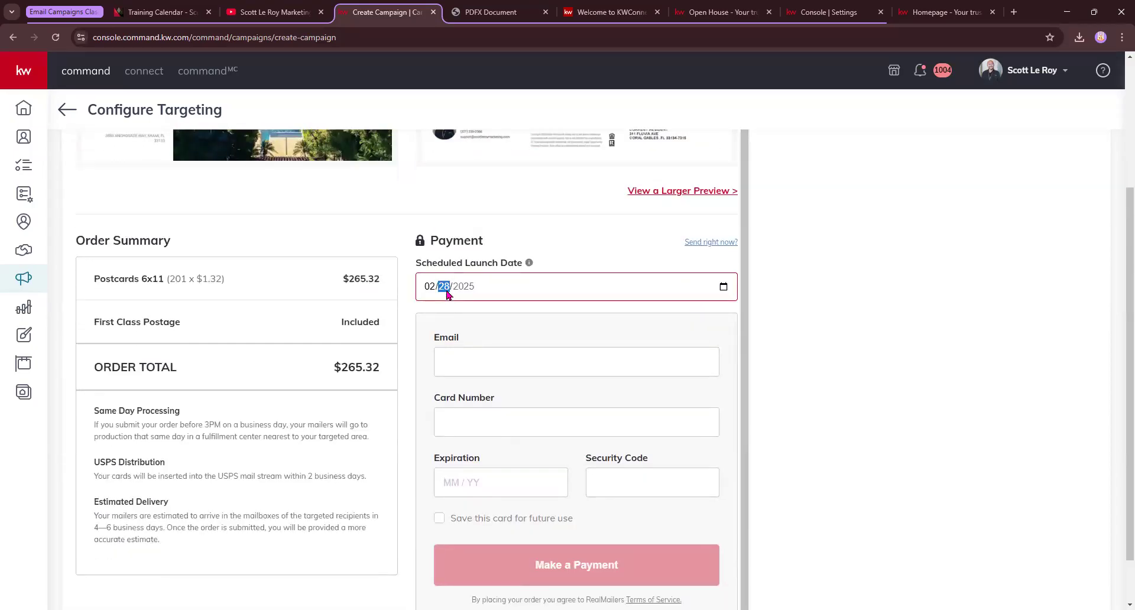
pyautogui.click(645, 269)
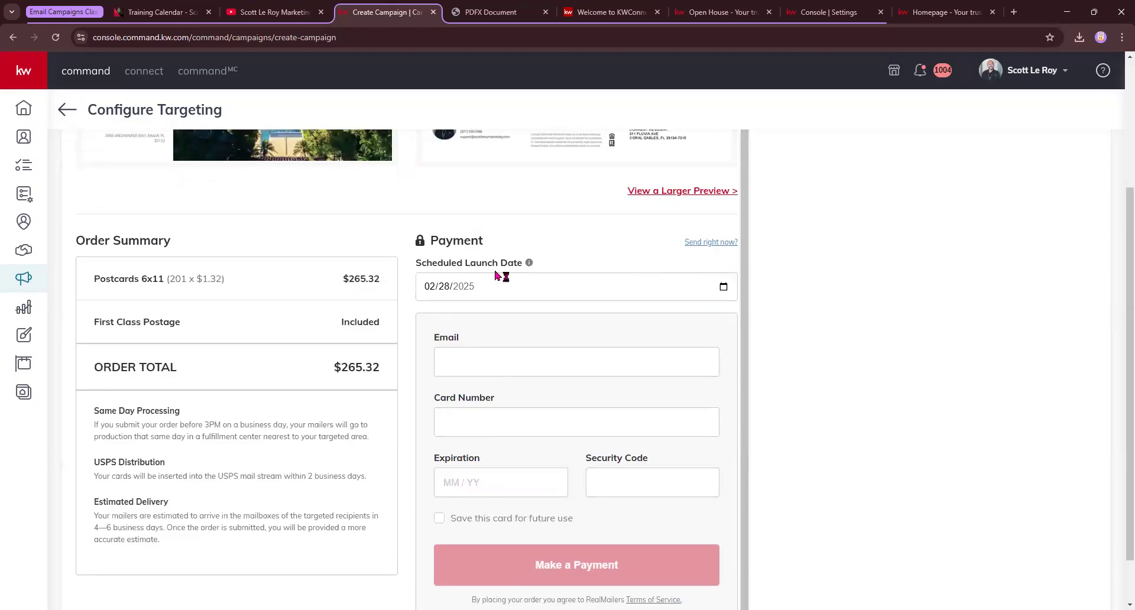
# Recheck the processing, USPS distribution and delivery notes, including the 3PM same-day cutoff
pyautogui.moveTo(94, 416); pyautogui.dragTo(196, 416)
pyautogui.click(196, 415)
pyautogui.moveTo(100, 462); pyautogui.dragTo(234, 476)
pyautogui.moveTo(100, 513); pyautogui.dragTo(253, 517)
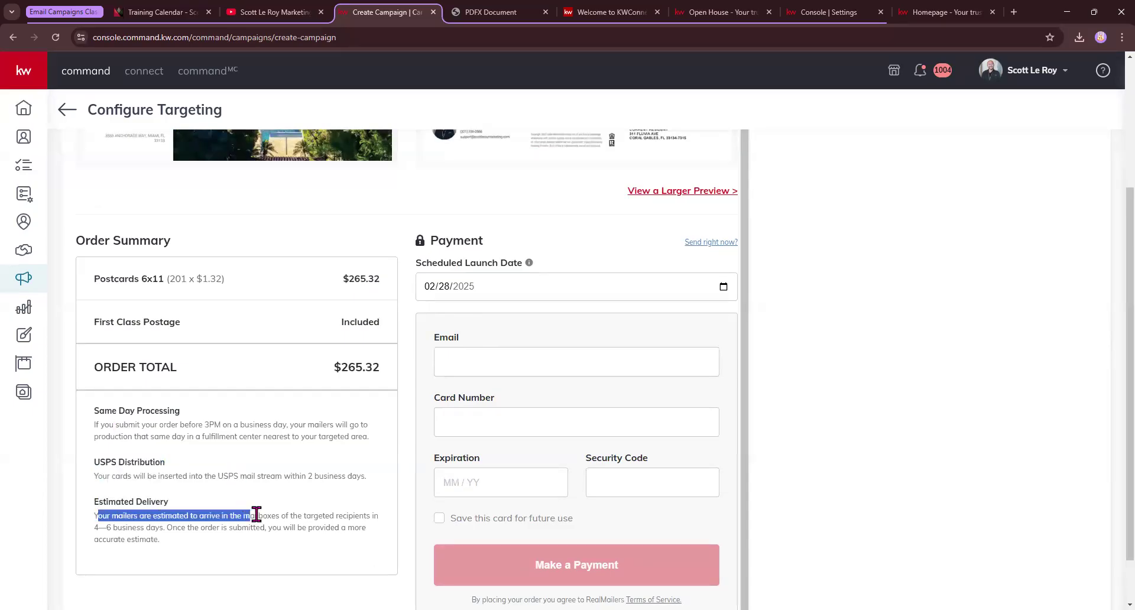
pyautogui.moveTo(177, 424); pyautogui.dragTo(372, 437)
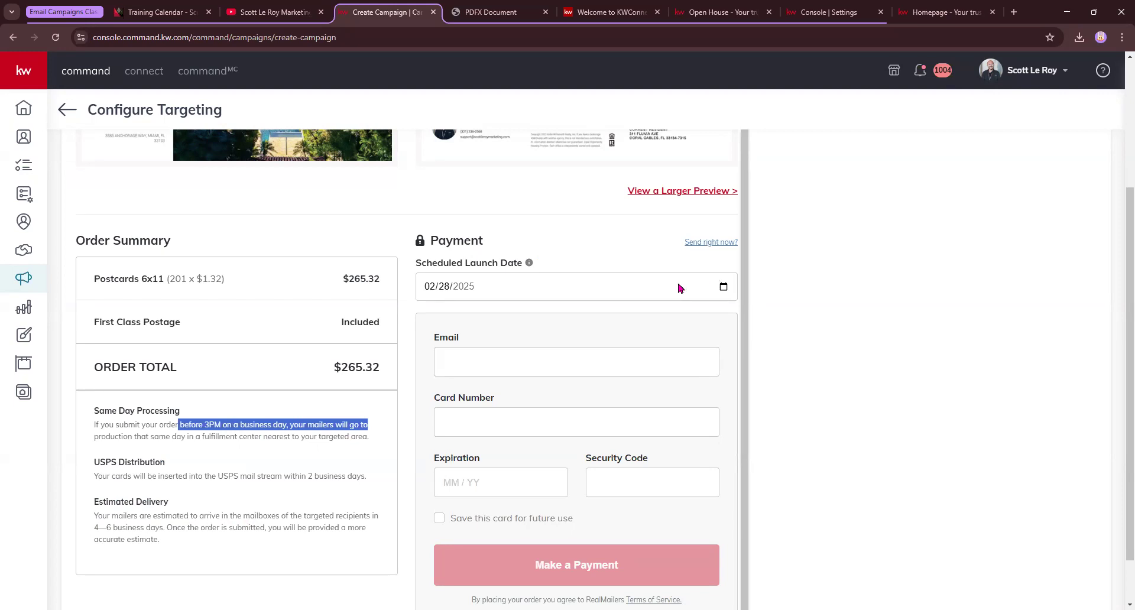
# Leave the campaign setup and return to the Direct Mail campaigns list
pyautogui.click(826, 303)
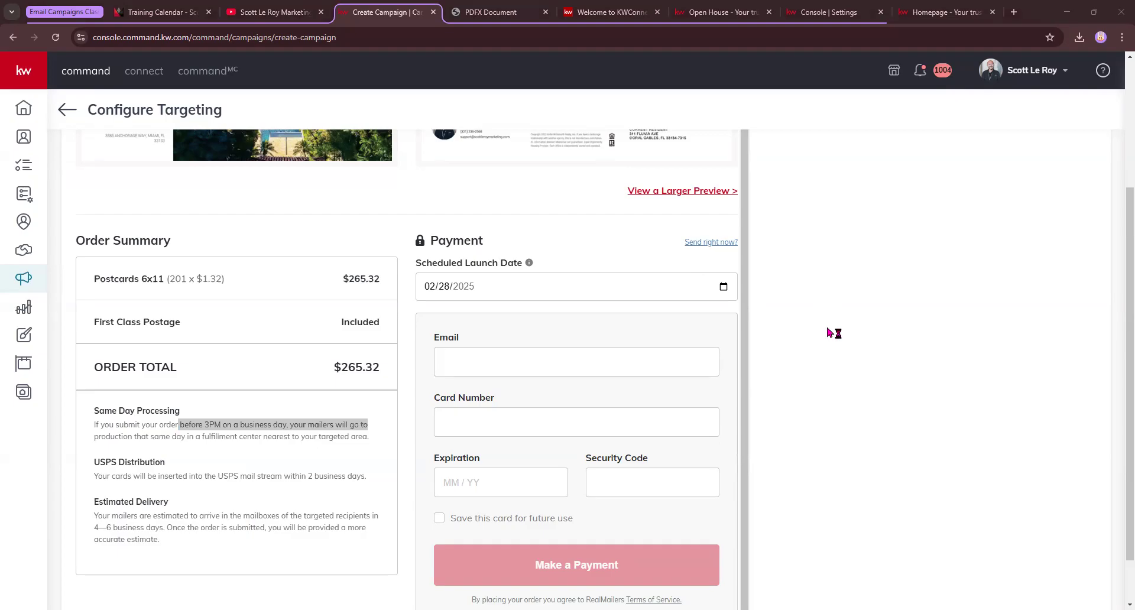
pyautogui.scroll(4, 337, 228)
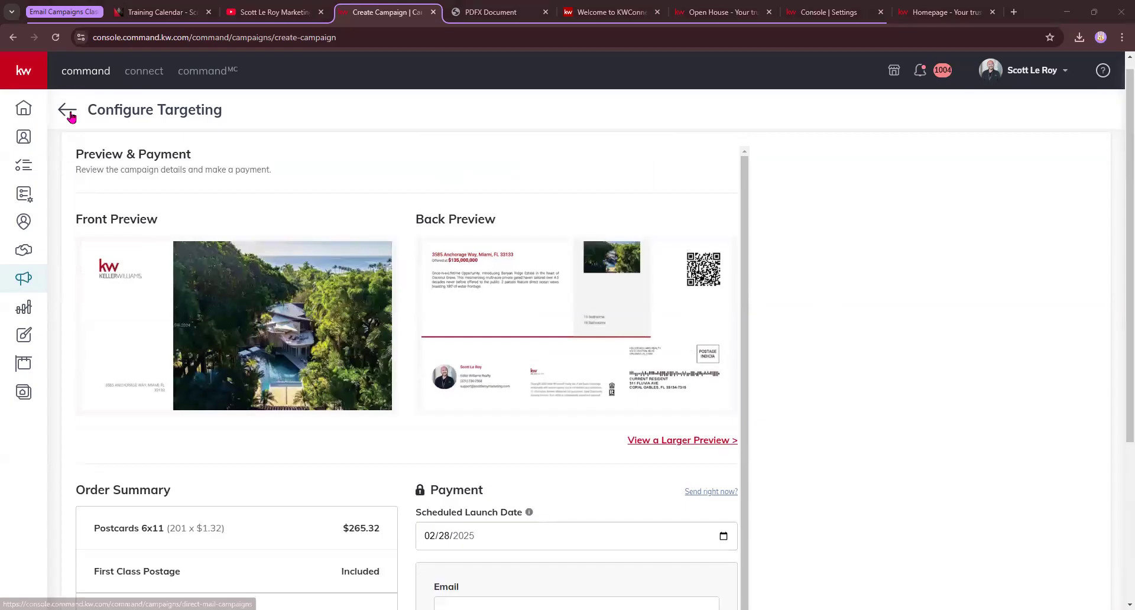
pyautogui.click(68, 112)
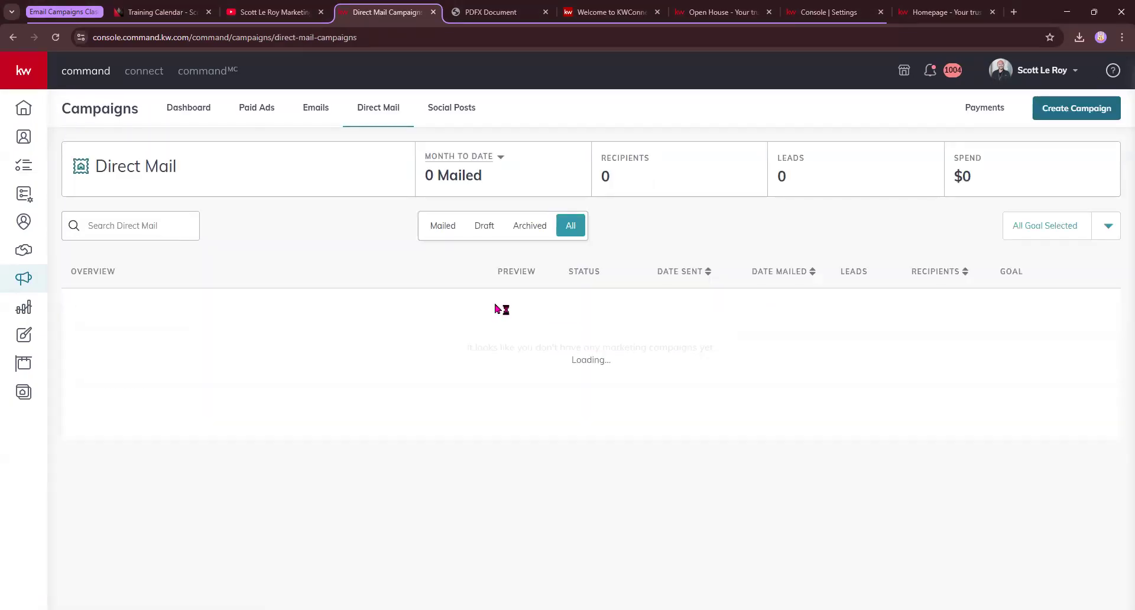
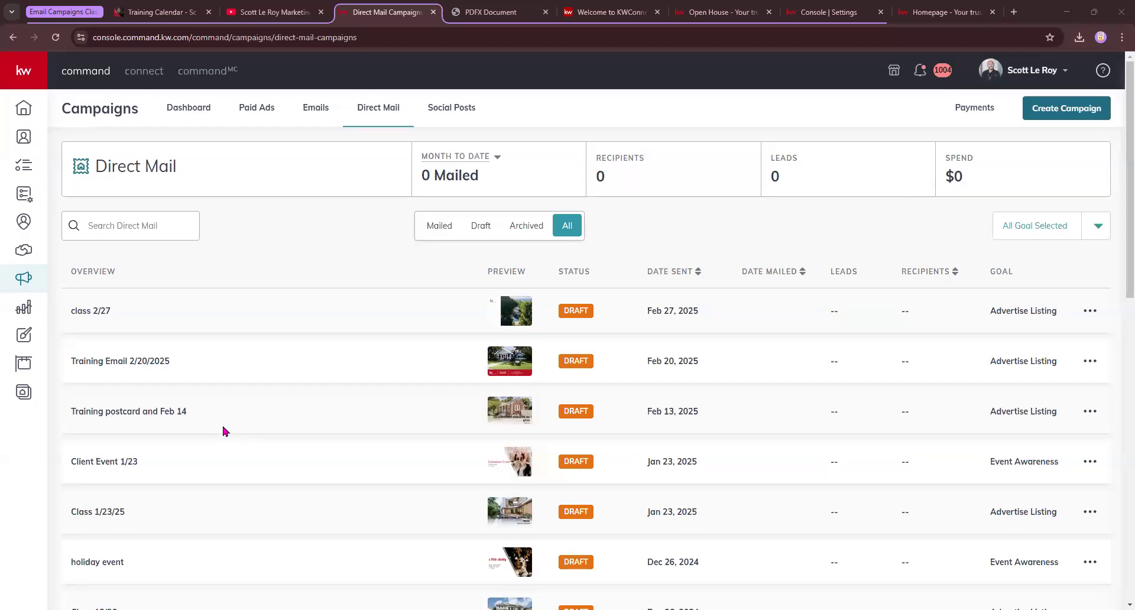
# From the Designs page, create a new Print design and continue to the print templates
pyautogui.click(24, 336)
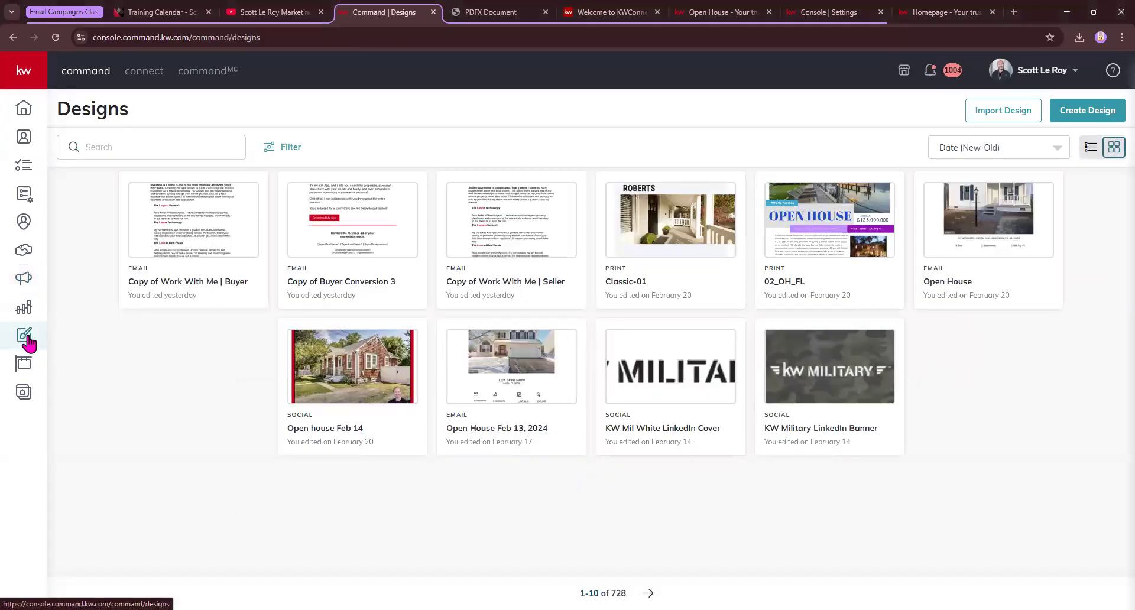
pyautogui.click(1087, 112)
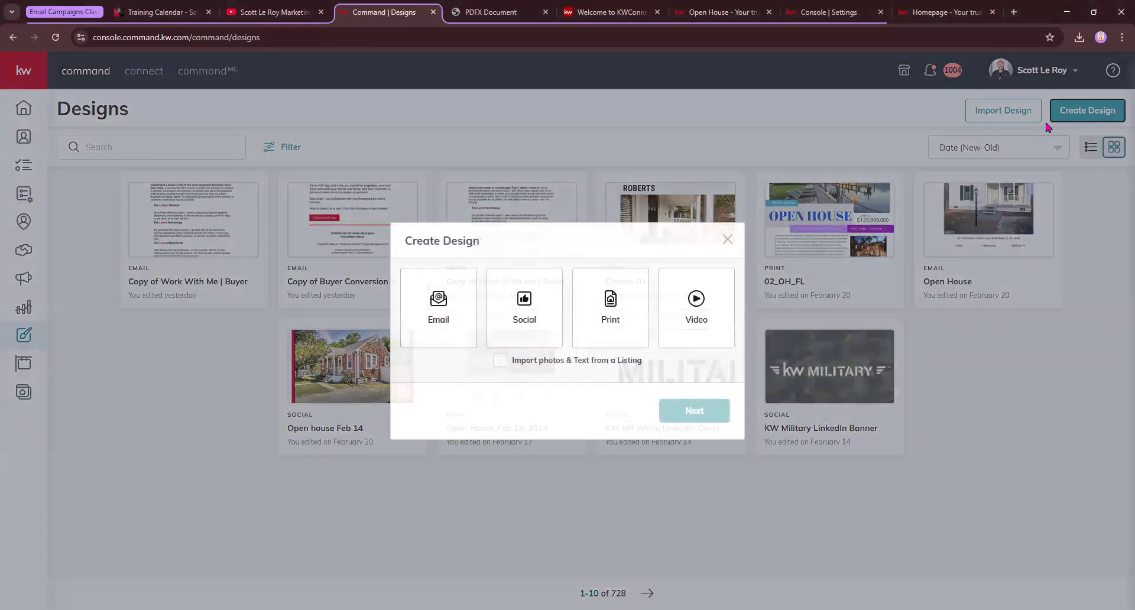
pyautogui.click(581, 316)
pyautogui.click(713, 418)
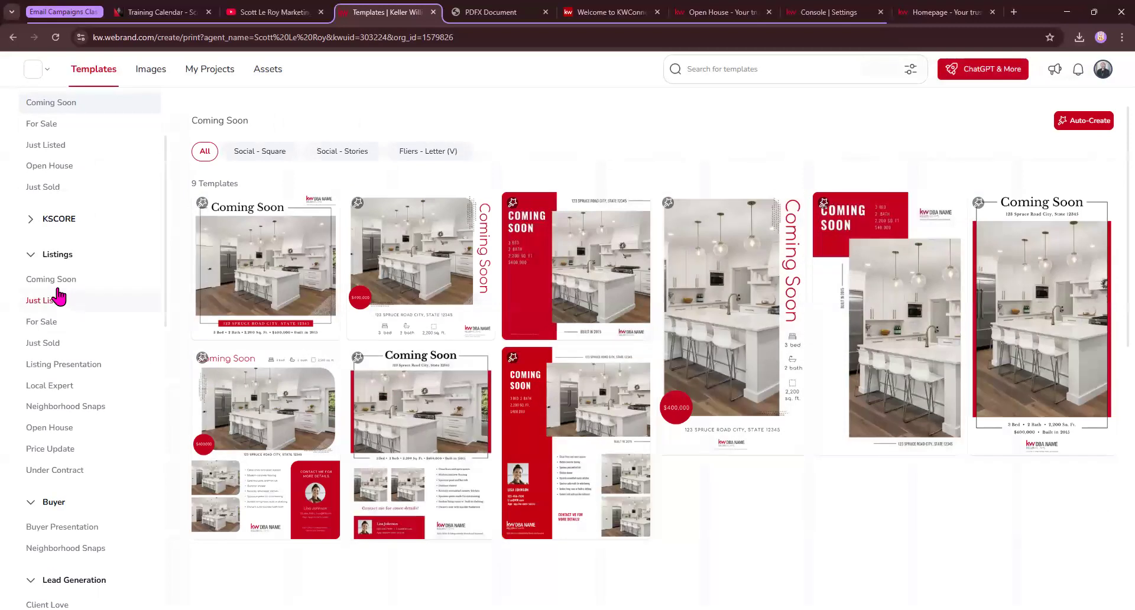
# Open the 6 x 4 Standard Postcard '04_Invite_PC' template from Event Invitations for editing
pyautogui.scroll(-4, 70, 482)
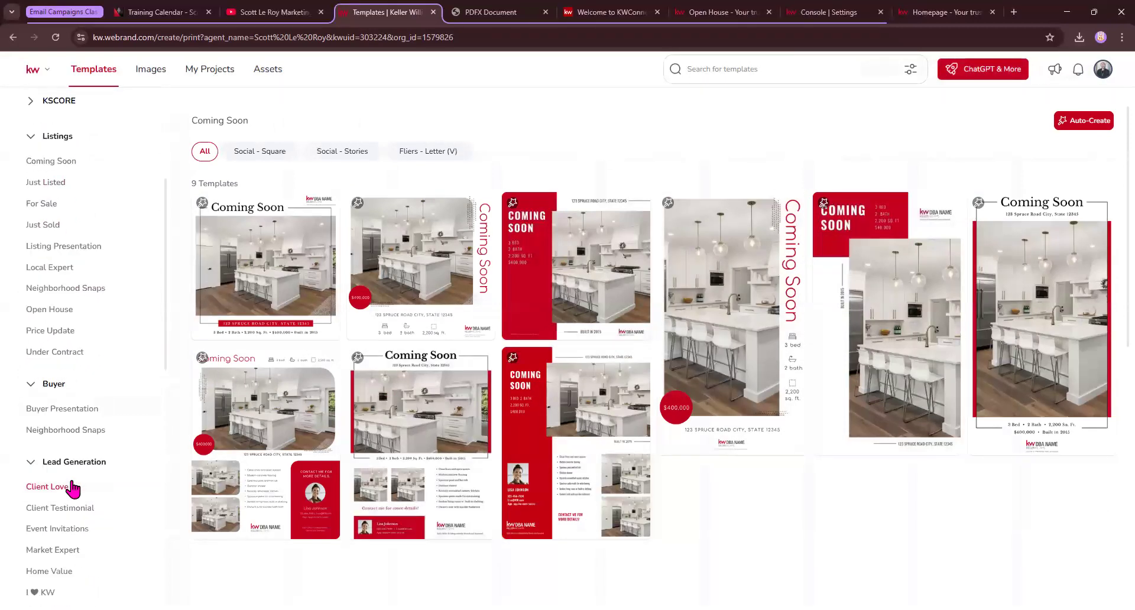
pyautogui.click(73, 420)
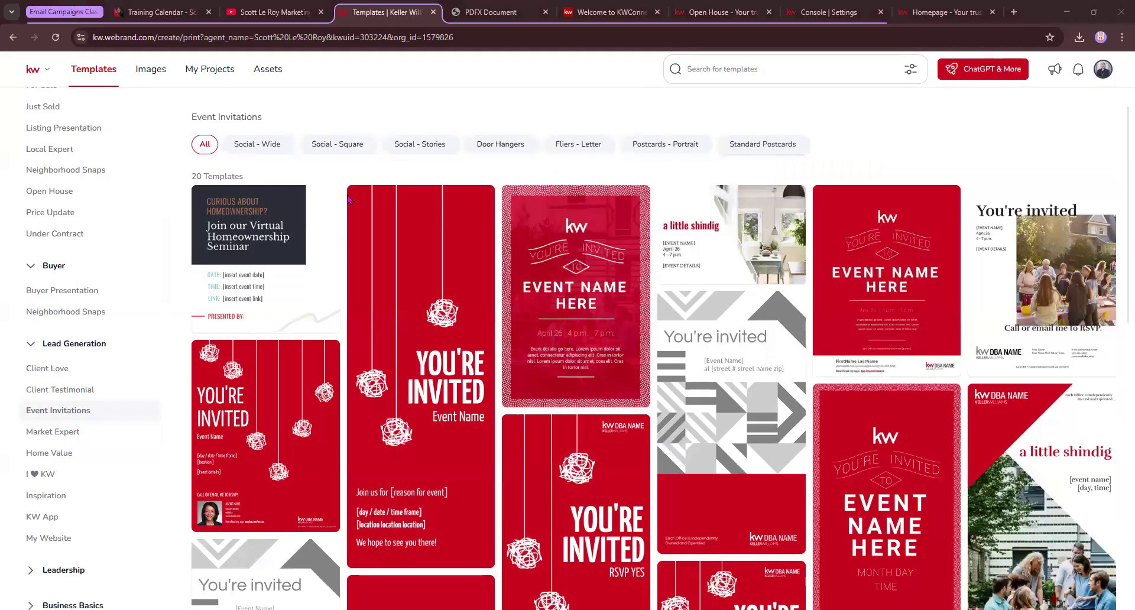
pyautogui.click(793, 148)
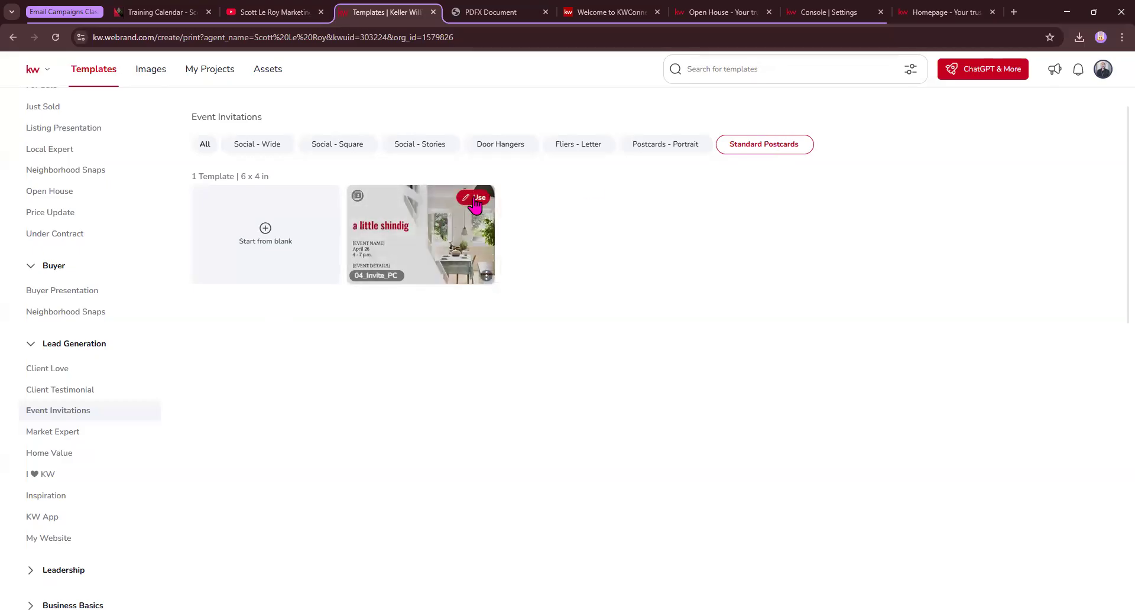
pyautogui.click(475, 202)
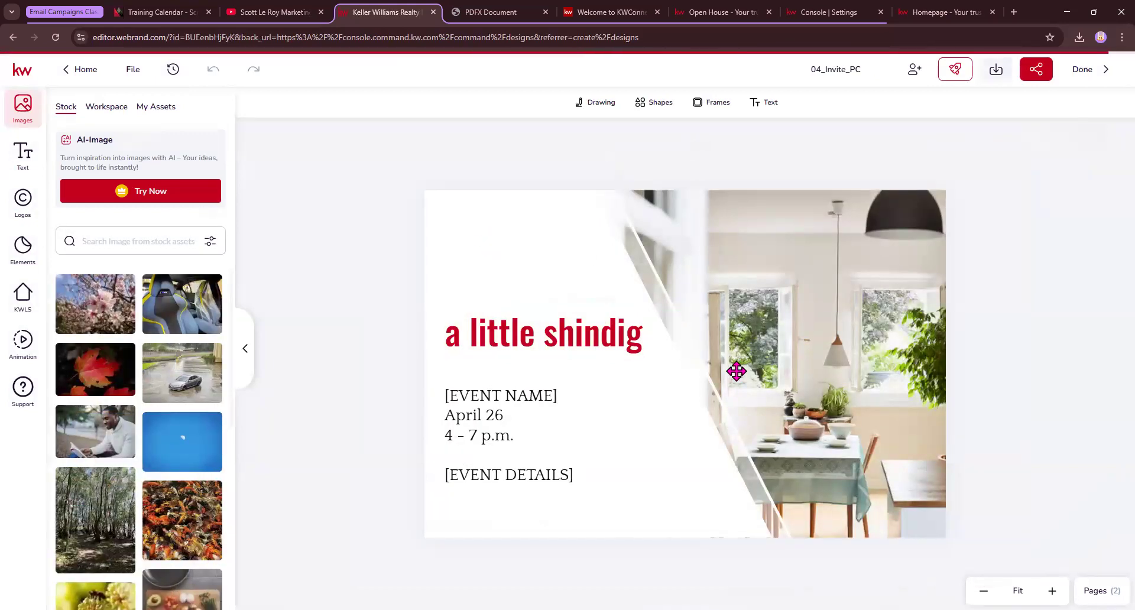
# Replace the front's kitchen photo with the cherry blossom stock image
pyautogui.click(816, 318)
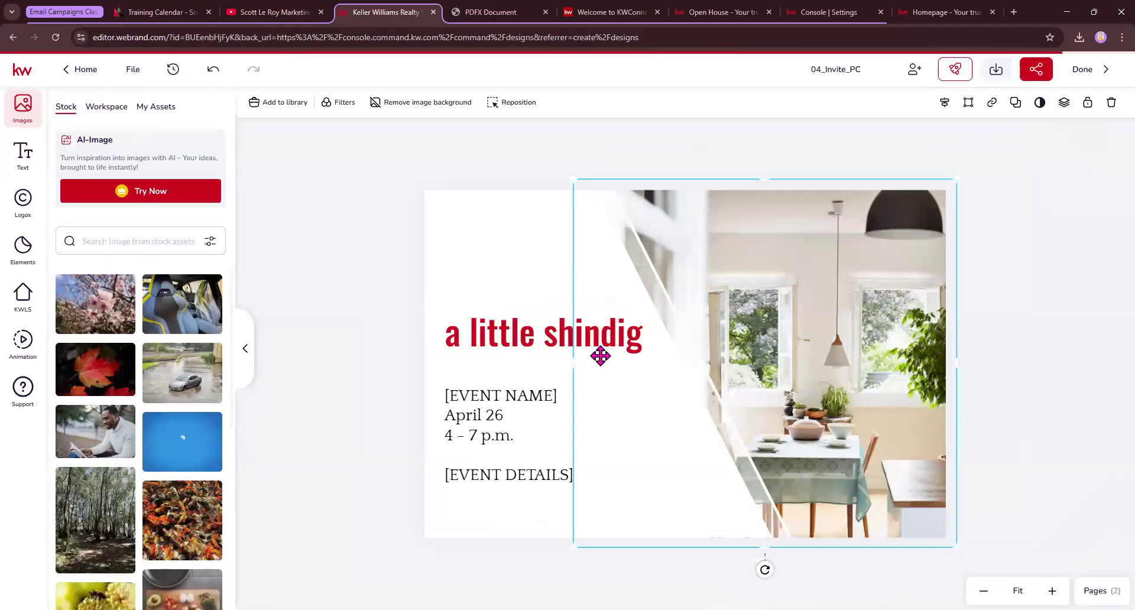
pyautogui.moveTo(101, 299)
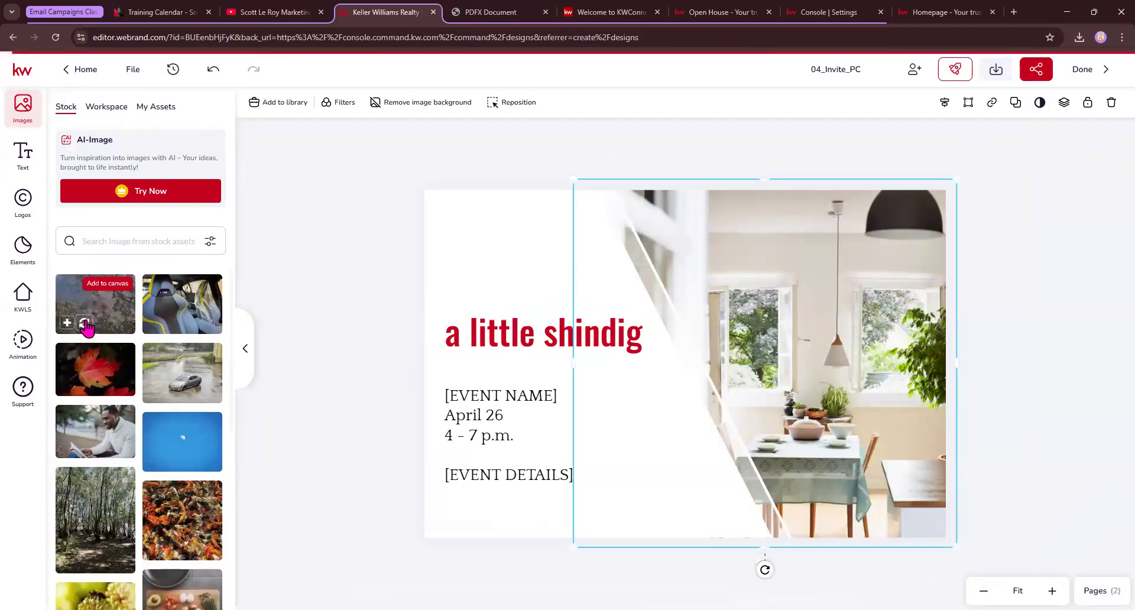
pyautogui.click(84, 323)
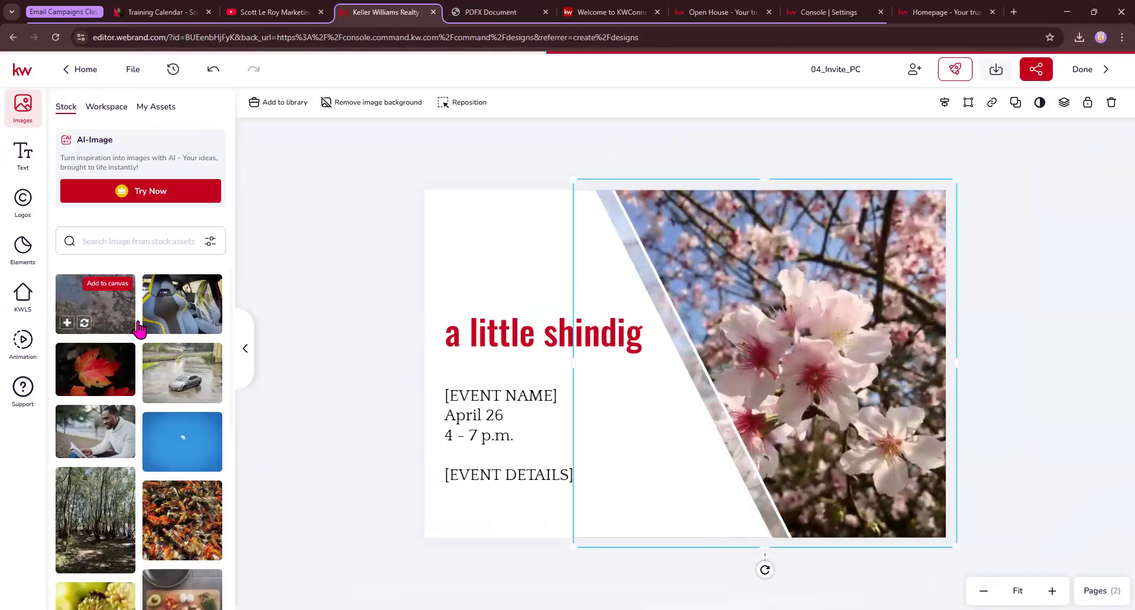
# Change the [EVENT NAME] placeholder line to 'Client Event'
pyautogui.click(507, 345)
pyautogui.doubleClick(523, 398)
pyautogui.moveTo(554, 395); pyautogui.dragTo(449, 400)
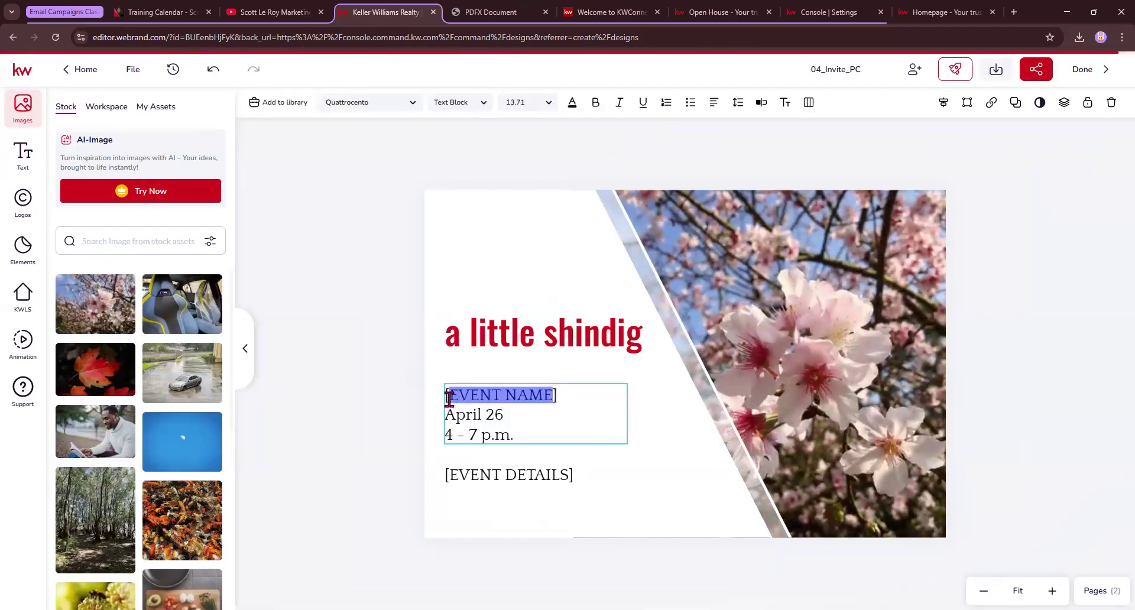
pyautogui.press('BackSpace')
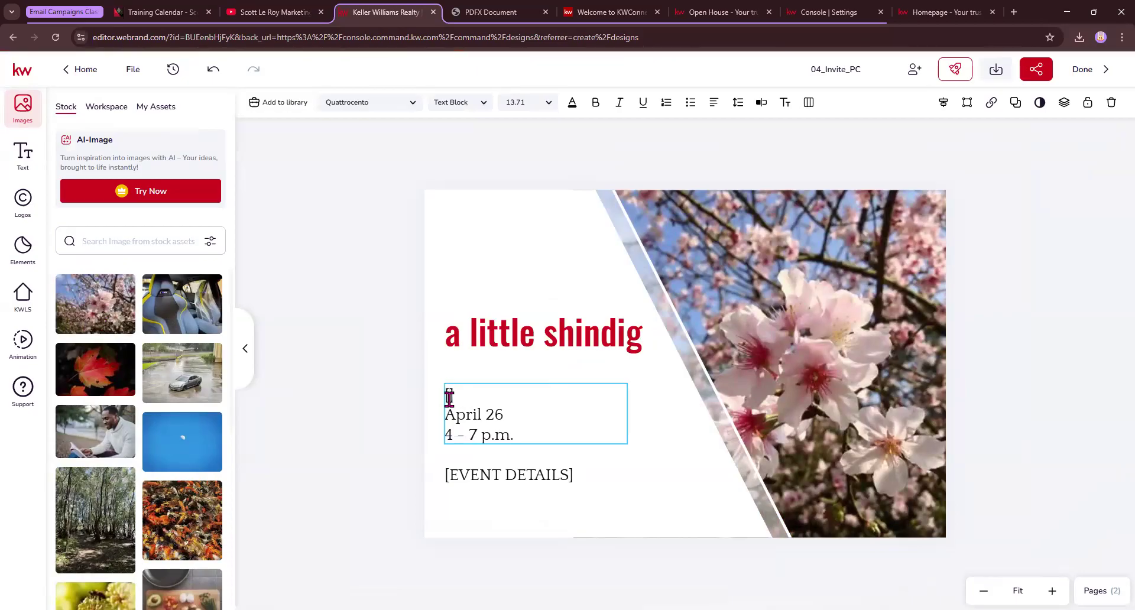
pyautogui.write('ck')
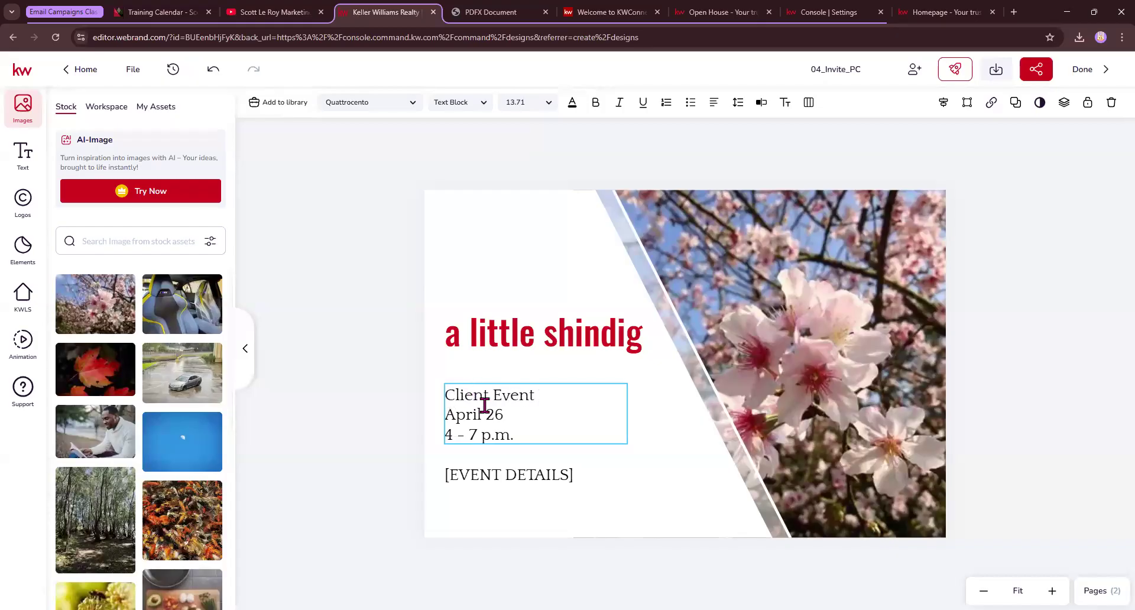
# Delete the [EVENT DETAILS] text box from the front
pyautogui.click(569, 477)
pyautogui.click(597, 469)
pyautogui.press('Delete')
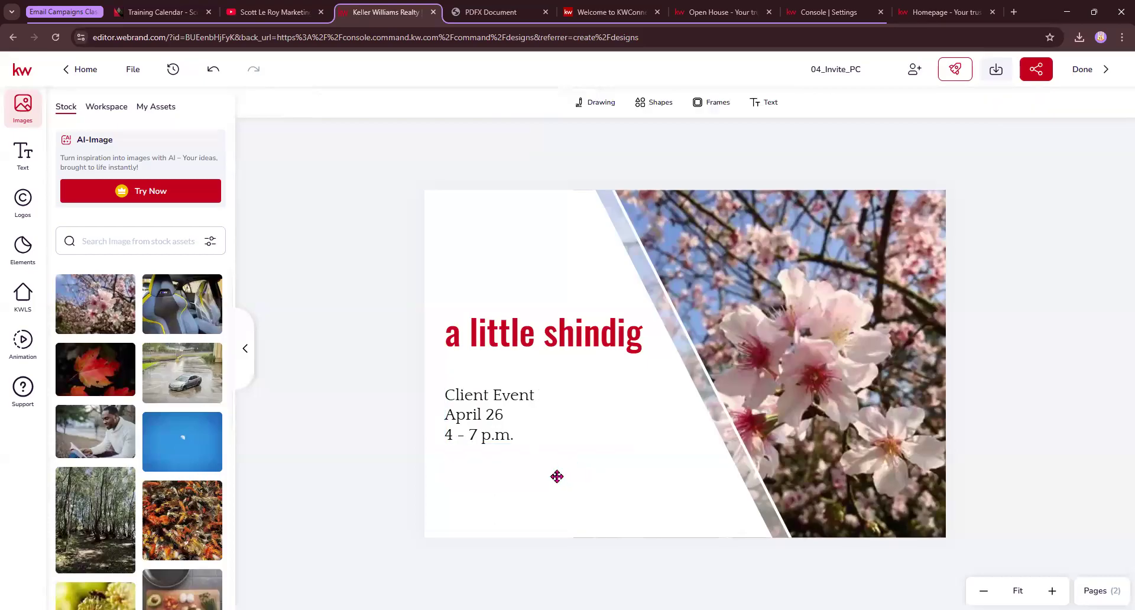
# Show page 2, the postcard back, then view the sample mailer PDF tab
pyautogui.click(1097, 590)
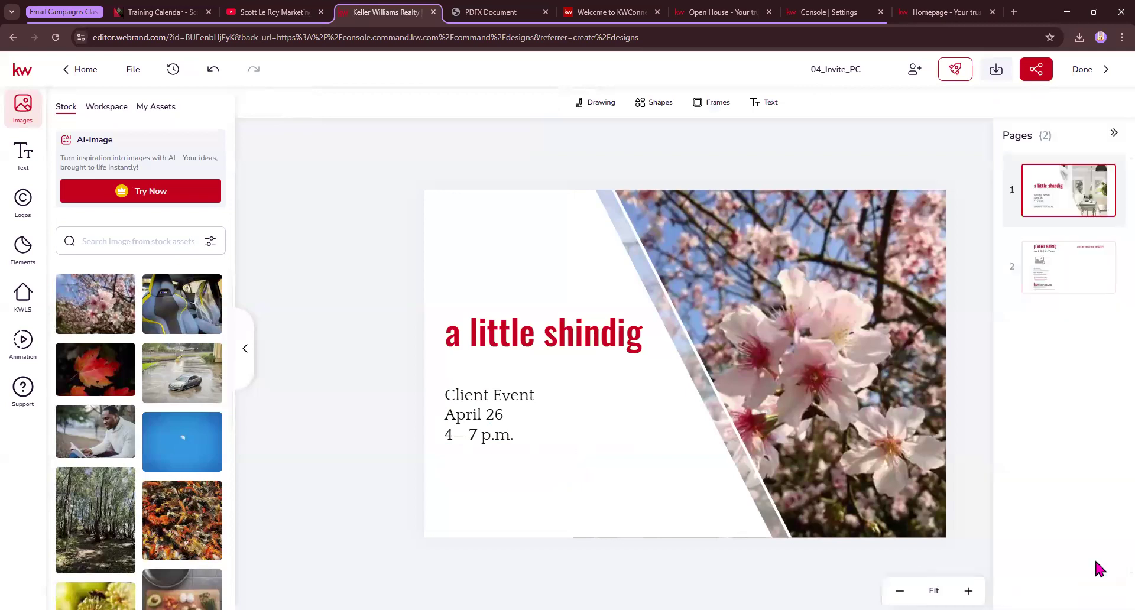
pyautogui.click(1080, 288)
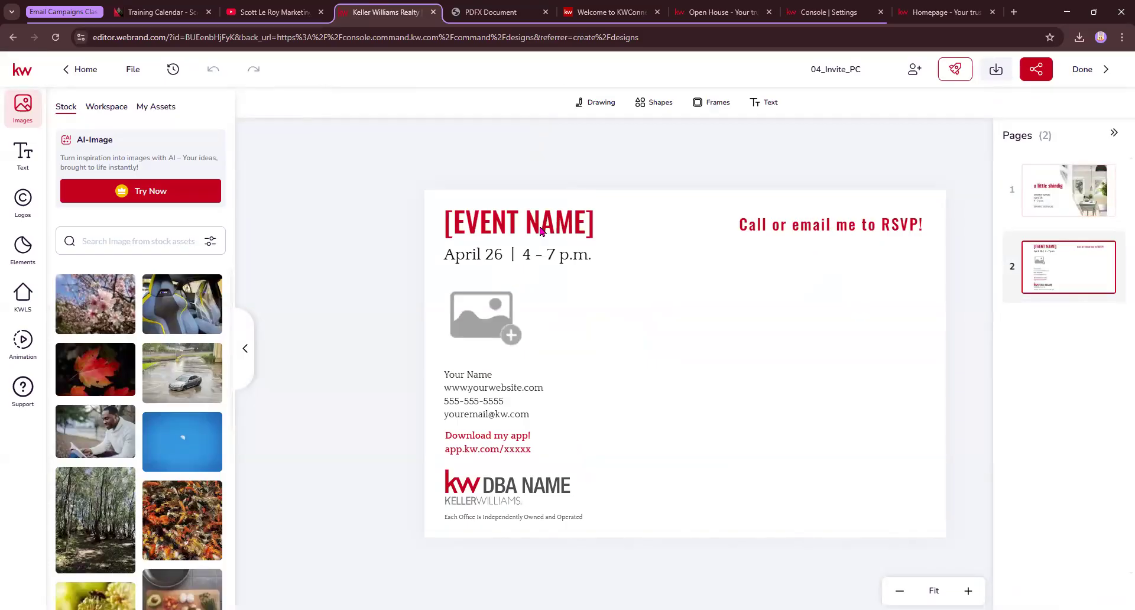
pyautogui.click(490, 12)
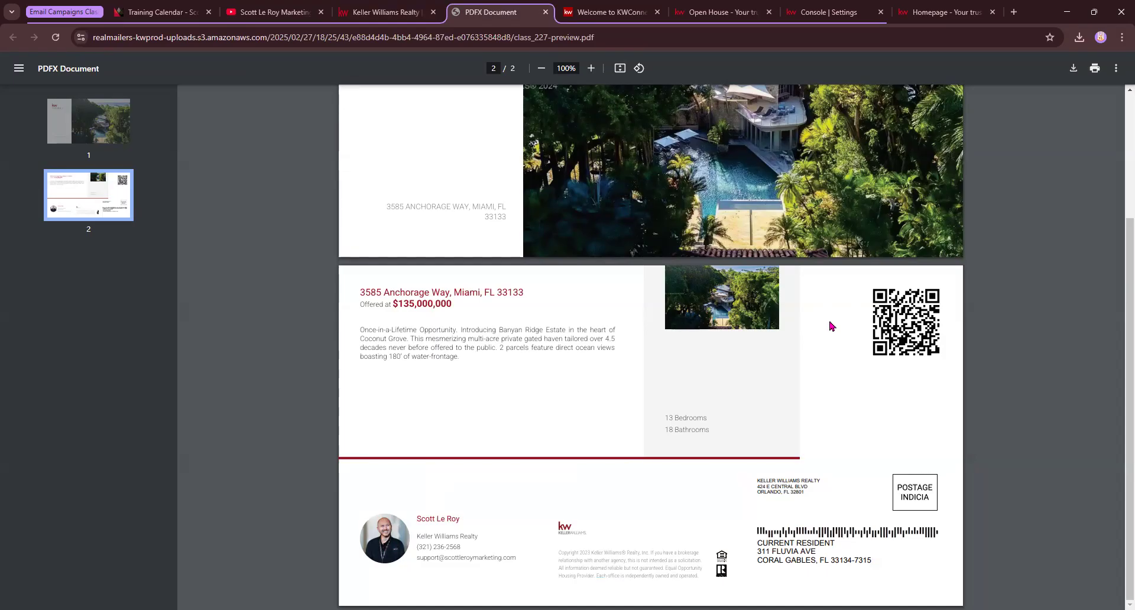
# Return to the Keller Williams Realty tab showing the postcard's back page
pyautogui.click(385, 12)
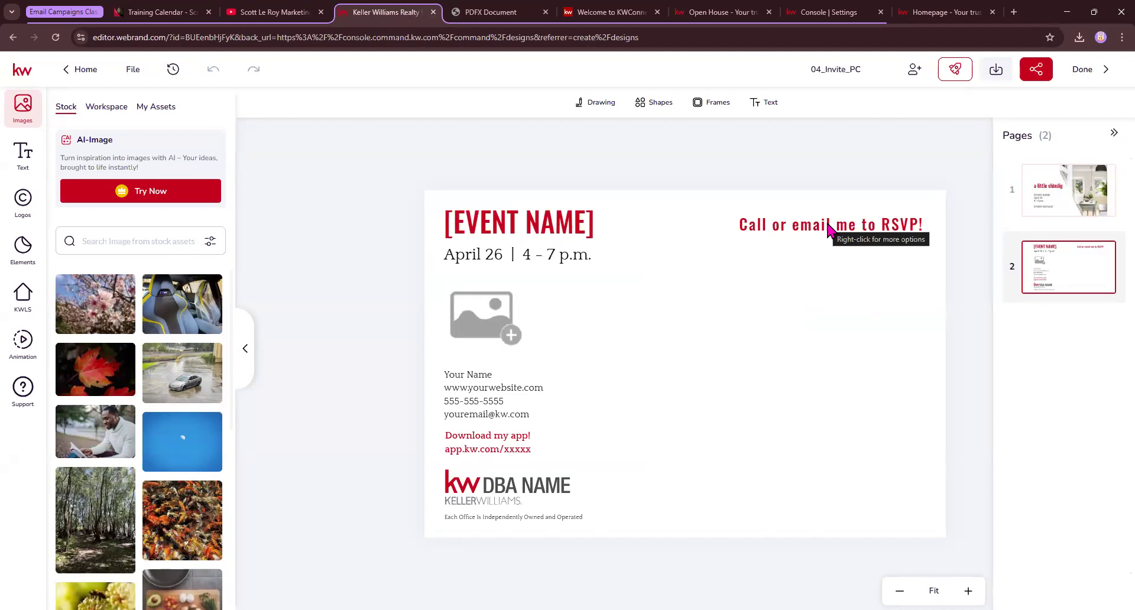
# Delete the RSVP line from the back page
pyautogui.click(829, 230)
pyautogui.press('Delete')
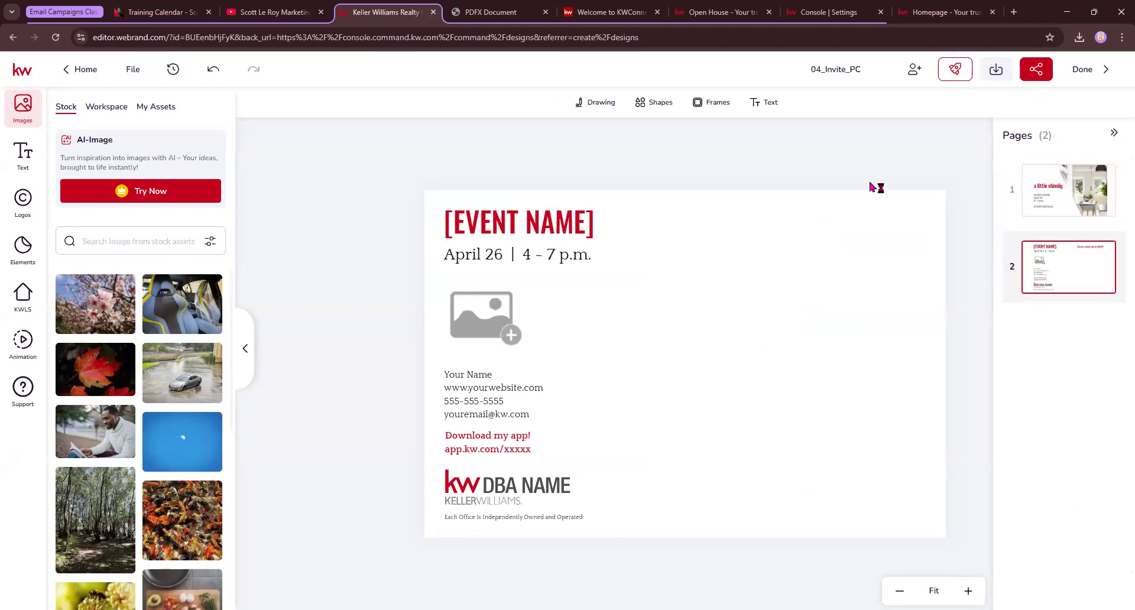
pyautogui.moveTo(649, 194); pyautogui.dragTo(959, 564)
# Retitle the [EVENT NAME] heading as 'Client Event'
pyautogui.doubleClick(553, 226)
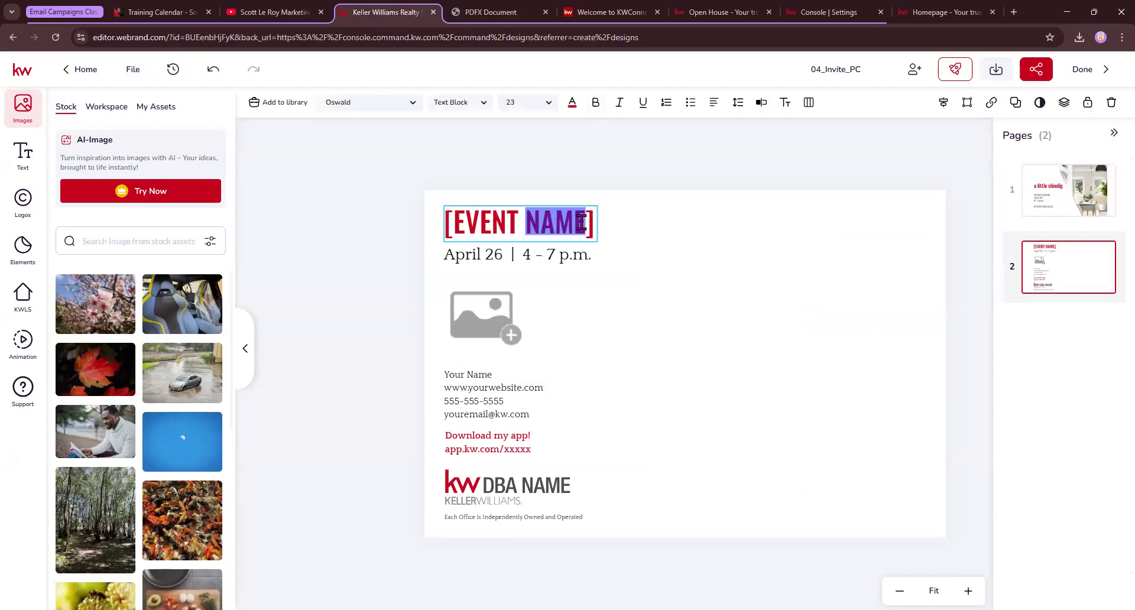
pyautogui.moveTo(589, 222); pyautogui.dragTo(438, 235)
pyautogui.write('Clent')
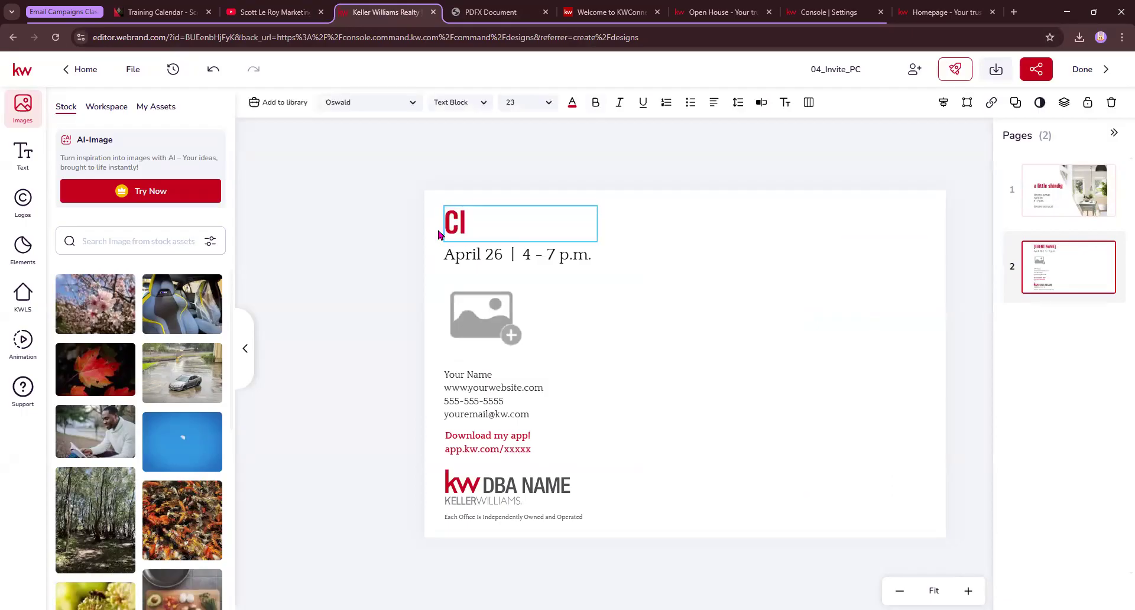
pyautogui.press('BackSpace')
pyautogui.press('BackSpace')
pyautogui.write('ent Event')
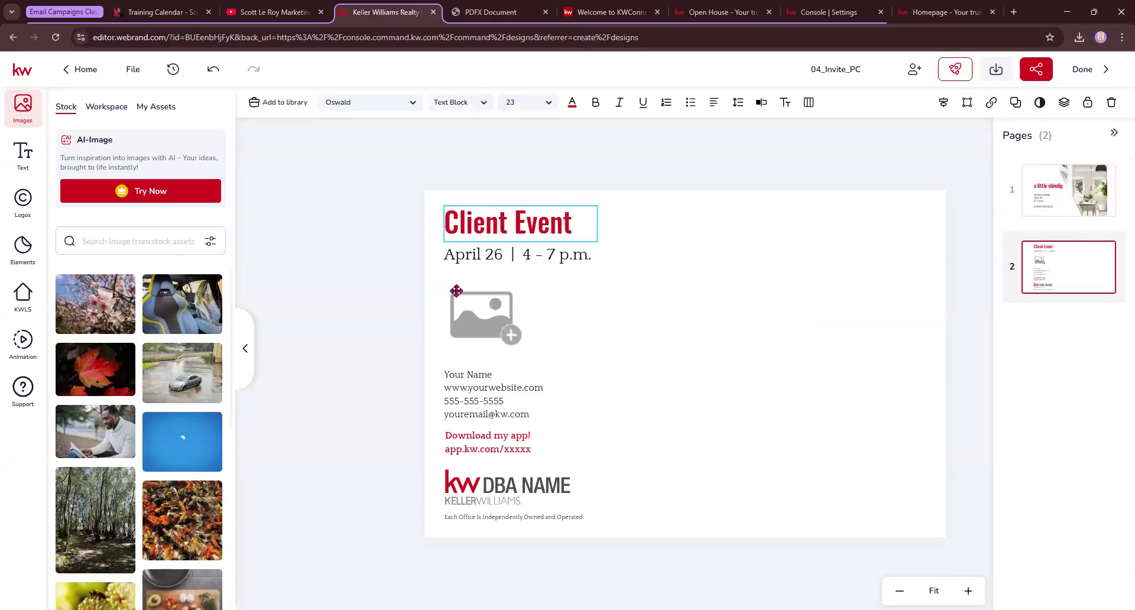
# Fill the empty image placeholder with the QR code from My Assets
pyautogui.click(467, 317)
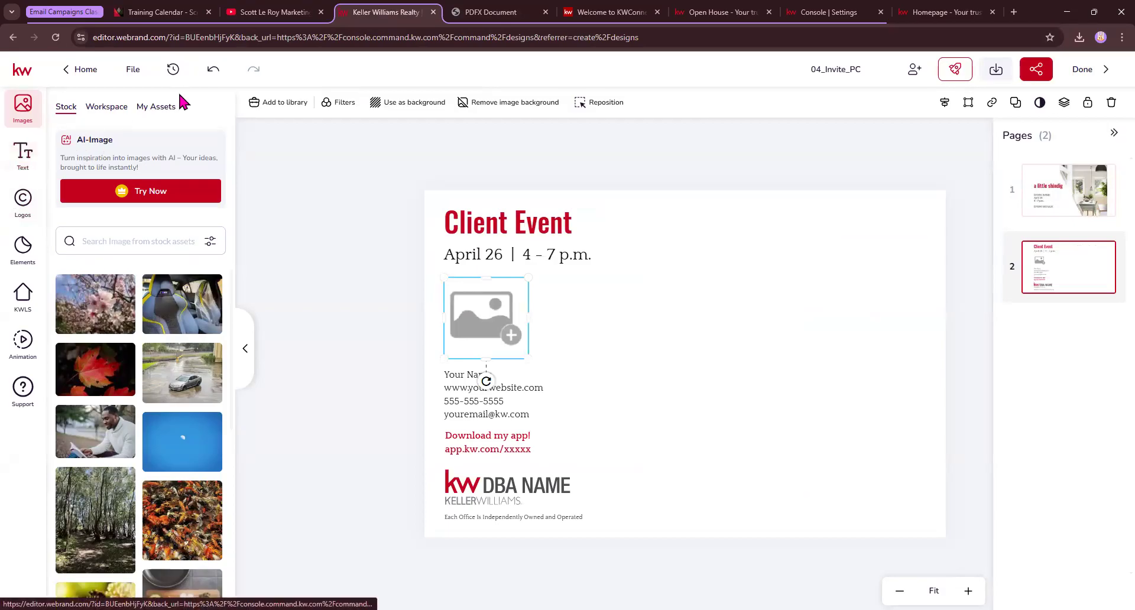
pyautogui.click(158, 107)
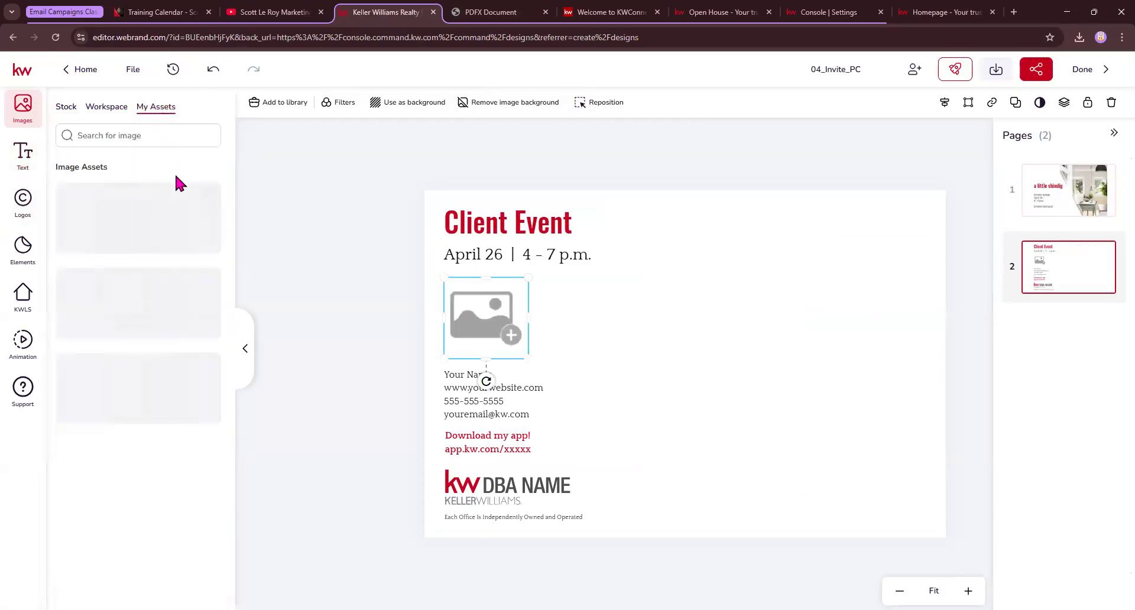
pyautogui.scroll(-2, 172, 471)
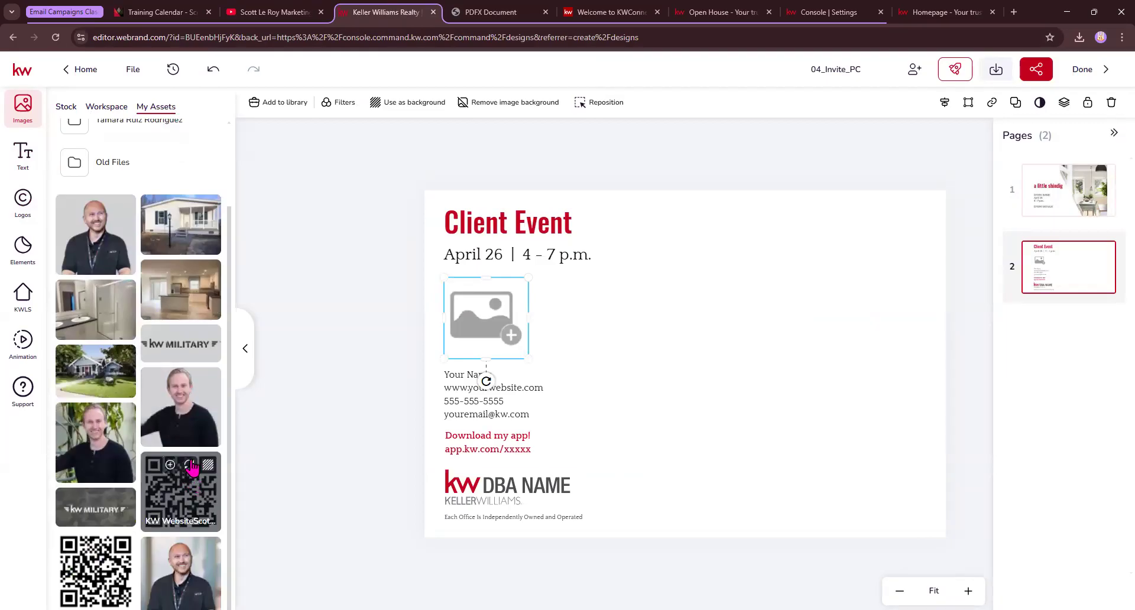
pyautogui.click(189, 466)
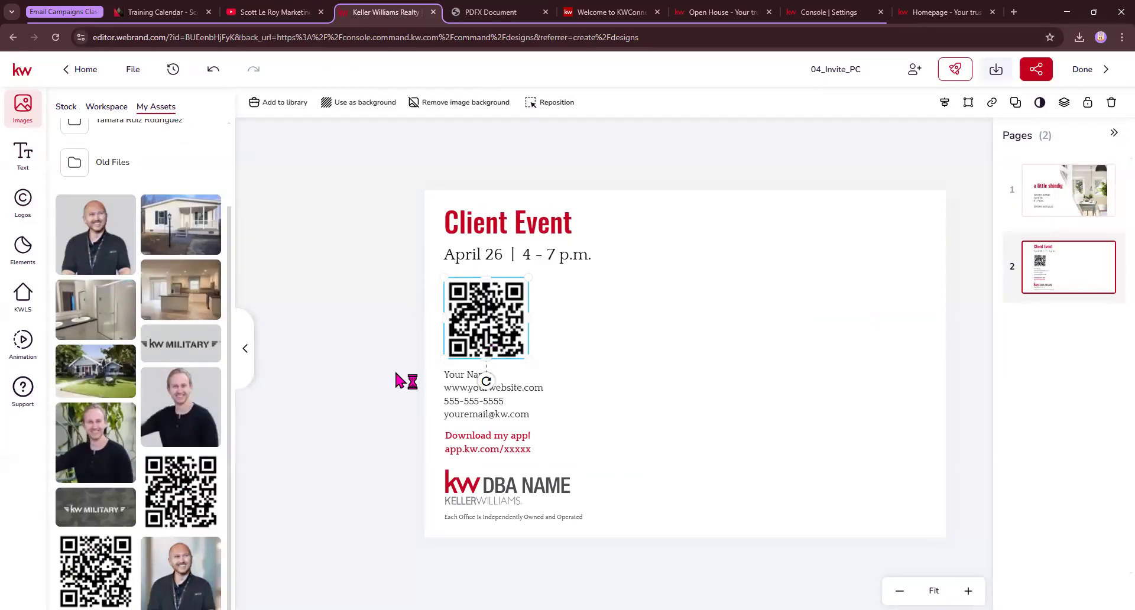
pyautogui.click(489, 411)
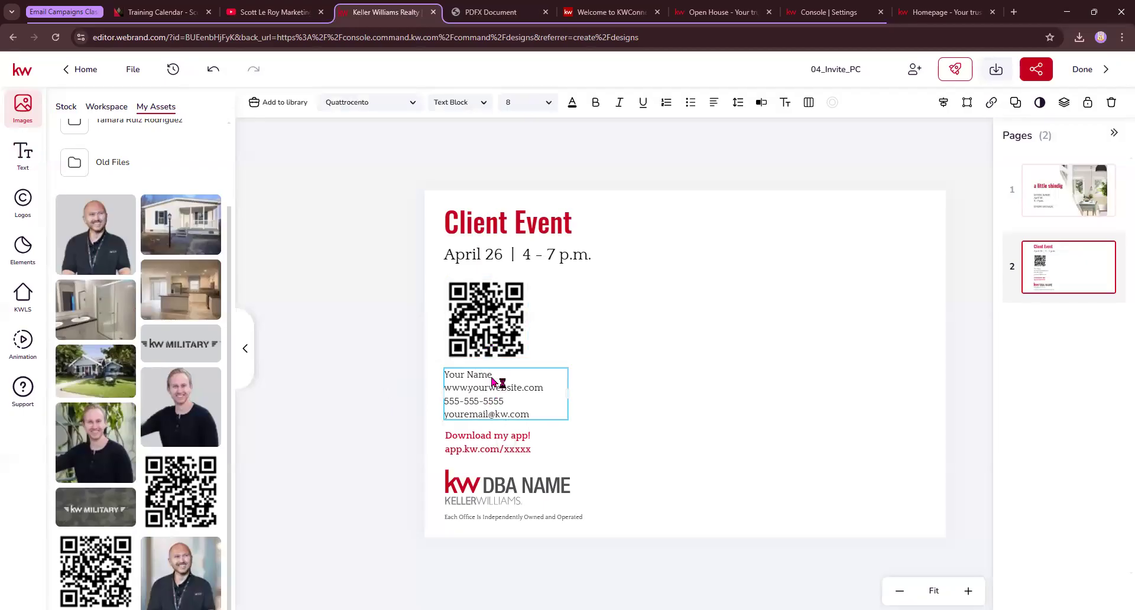
# Fill the contact block with the business name, website and support e-mail, widening the box
pyautogui.moveTo(492, 374); pyautogui.dragTo(438, 377)
pyautogui.write('Scott Le Roy Marketing')
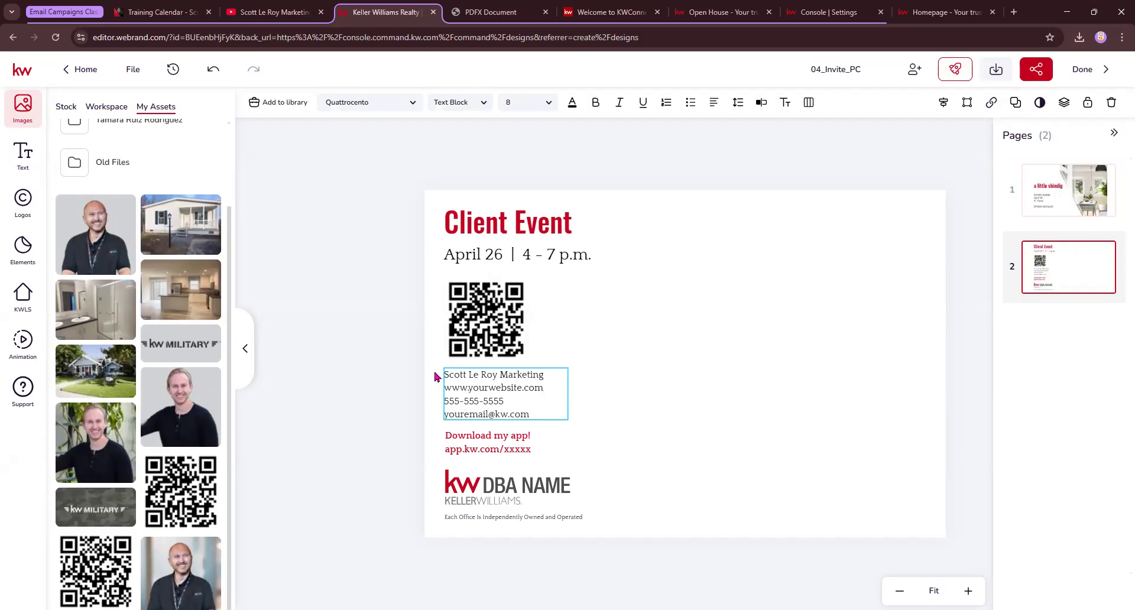
pyautogui.press('BackSpace')
pyautogui.press('BackSpace')
pyautogui.press('BackSpace')
pyautogui.press('BackSpace')
pyautogui.press('BackSpace')
pyautogui.press('BackSpace')
pyautogui.press('BackSpace')
pyautogui.press('BackSpace')
pyautogui.press('BackSpace')
pyautogui.press('BackSpace')
pyautogui.press('BackSpace')
pyautogui.press('BackSpace')
pyautogui.press('BackSpace')
pyautogui.press('BackSpace')
pyautogui.write('scottleroymarketing')
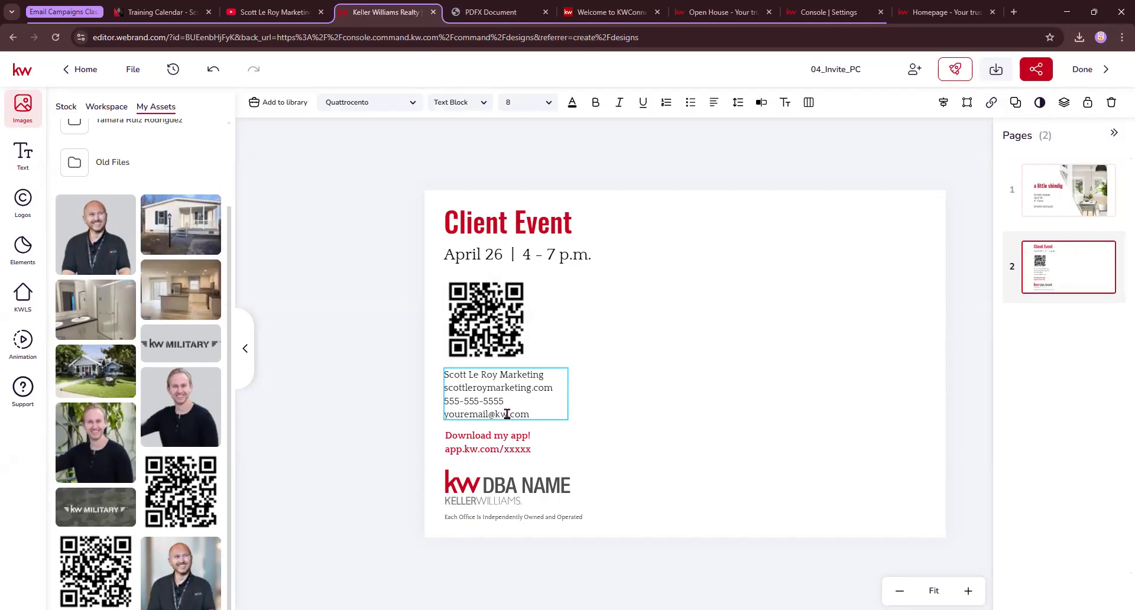
pyautogui.moveTo(508, 414); pyautogui.dragTo(444, 418)
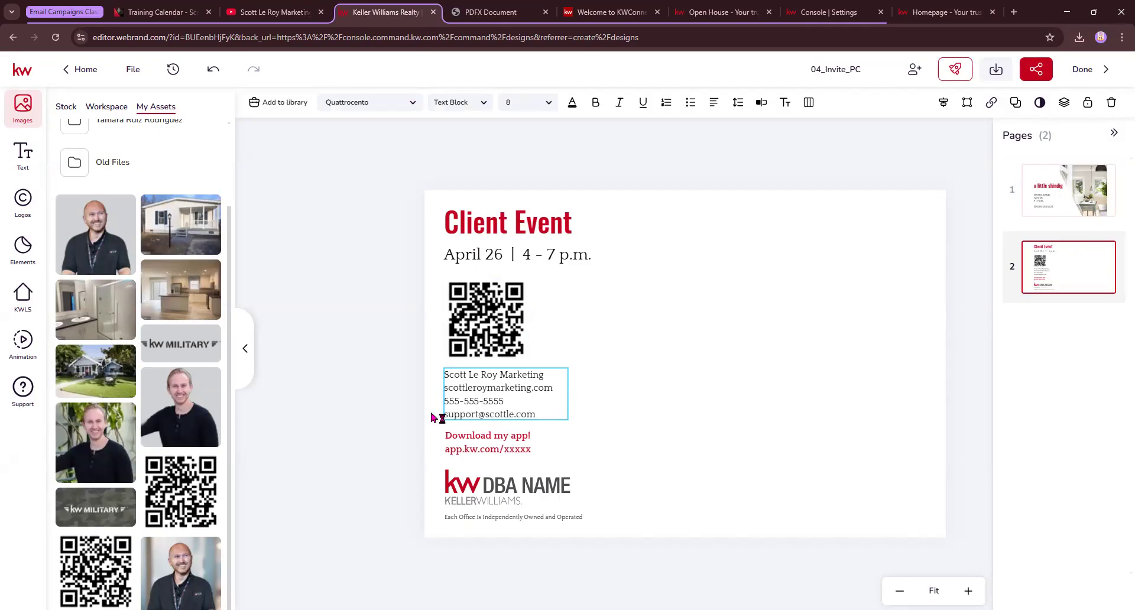
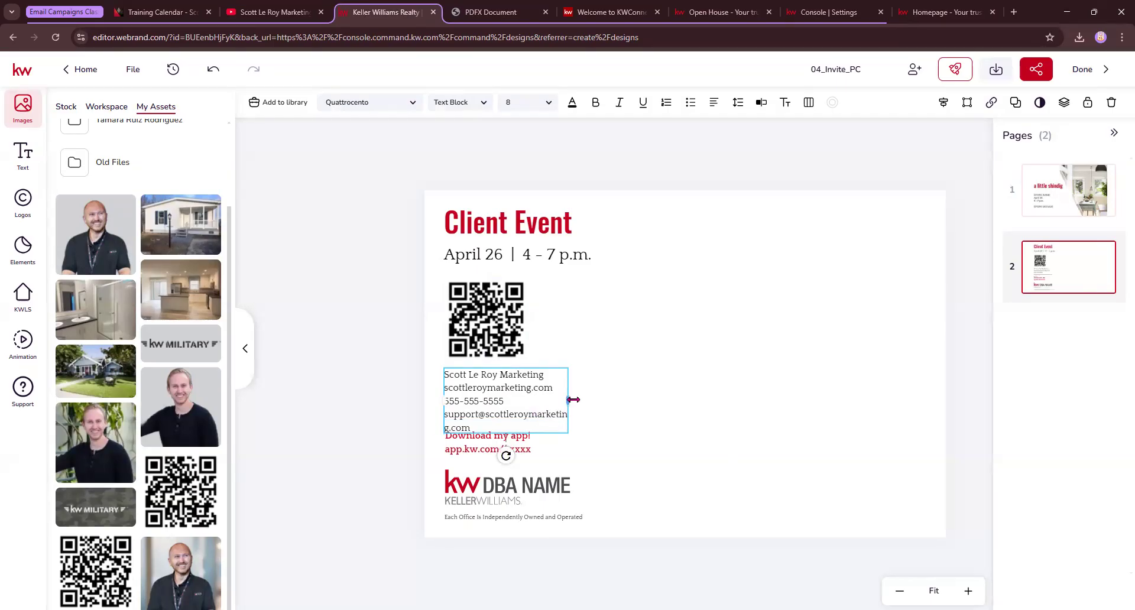
pyautogui.moveTo(568, 401); pyautogui.dragTo(615, 393)
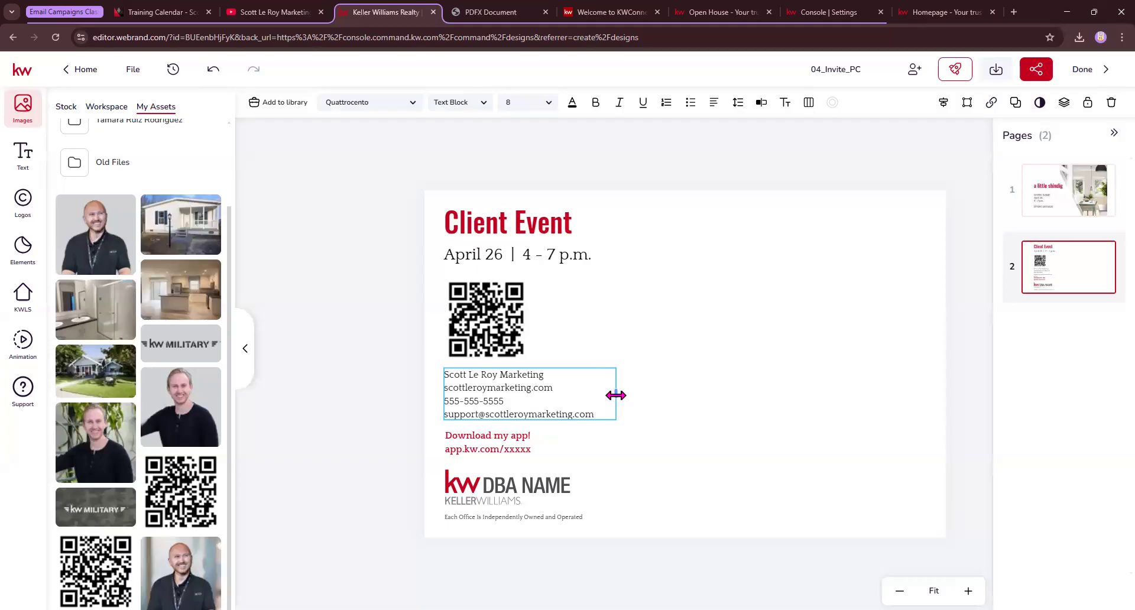
pyautogui.click(496, 443)
# Move the app promo text up and change it to 'RSVP Here'
pyautogui.moveTo(496, 443); pyautogui.dragTo(449, 278)
pyautogui.doubleClick(512, 273)
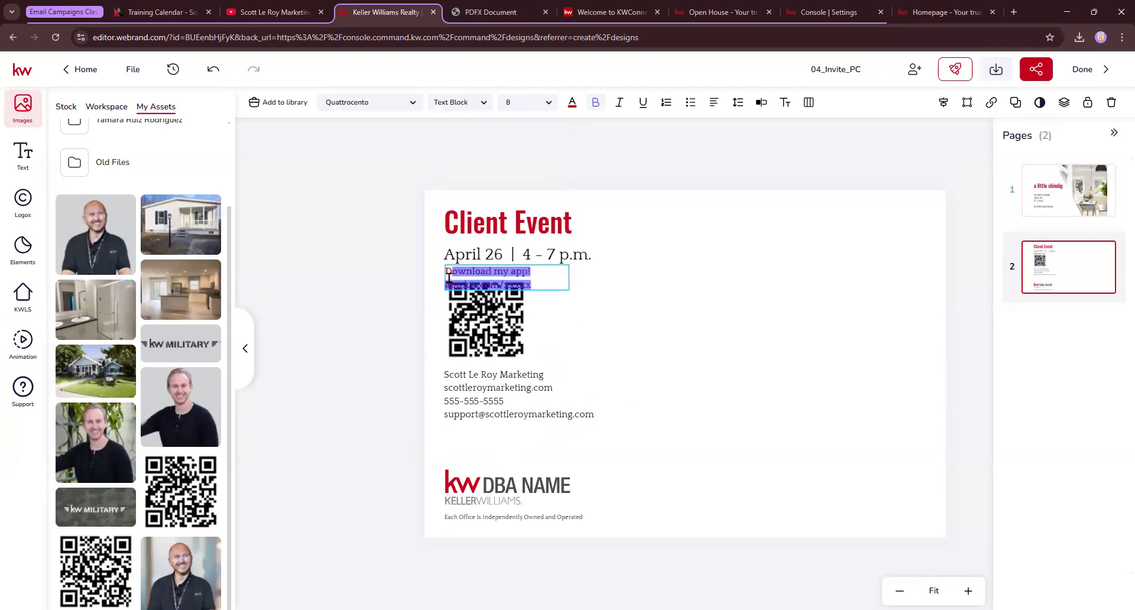
pyautogui.write('RSVP Here')
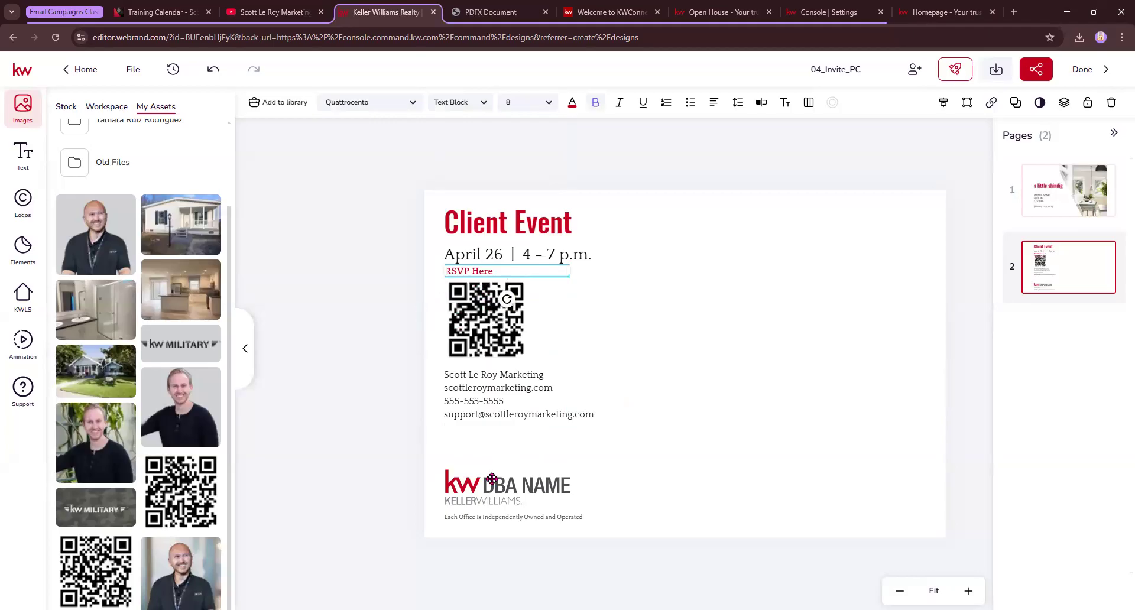
pyautogui.click(490, 451)
# Reduce the contact text block to font size 8
pyautogui.click(499, 405)
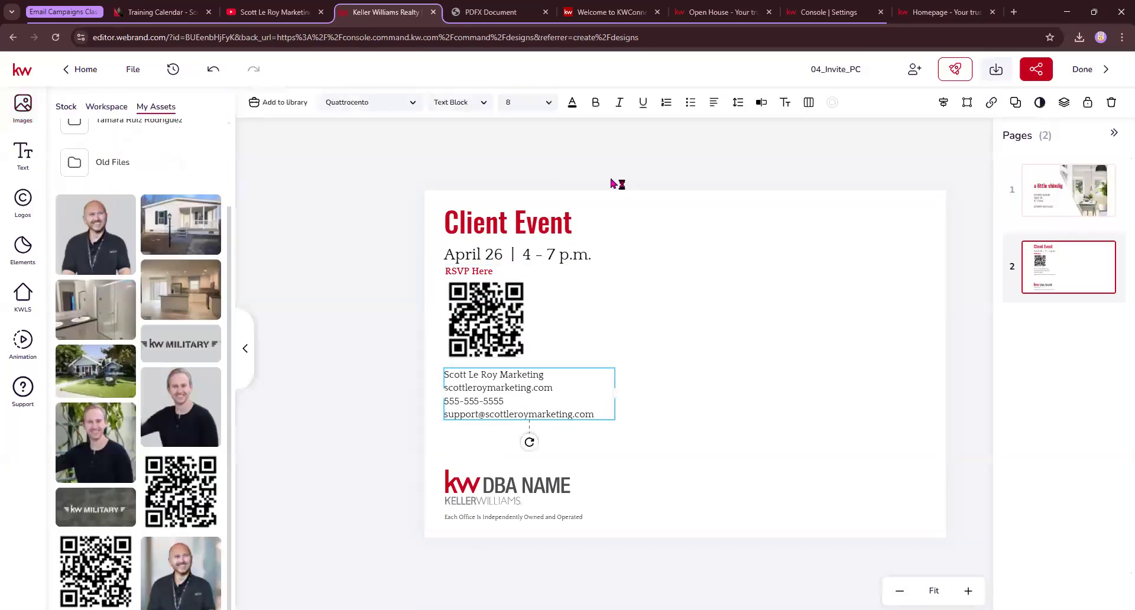
pyautogui.click(547, 104)
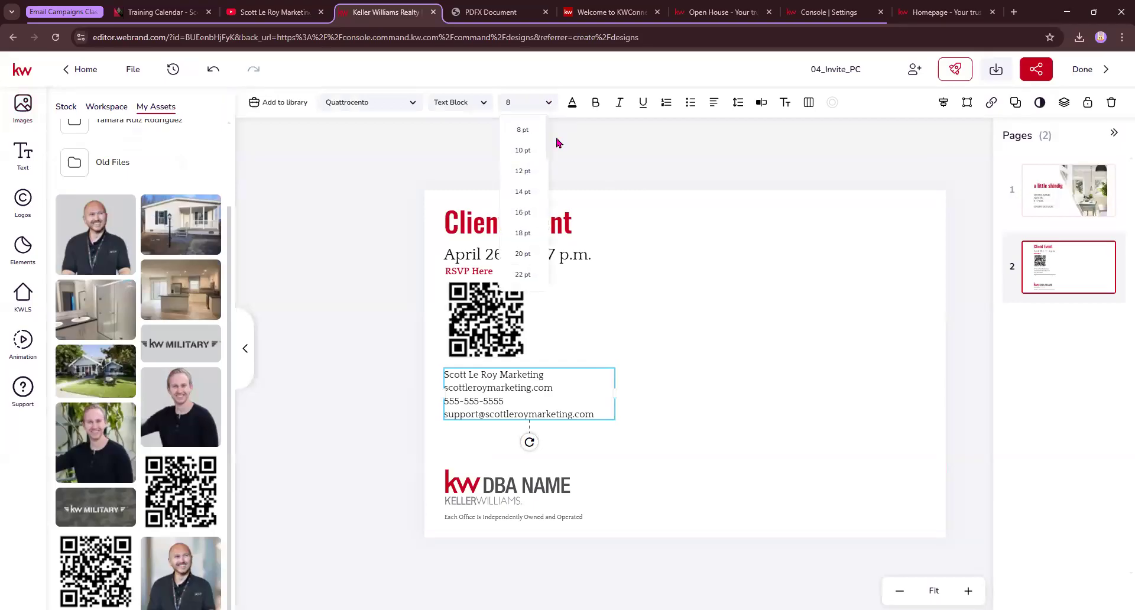
pyautogui.click(517, 105)
pyautogui.click(353, 287)
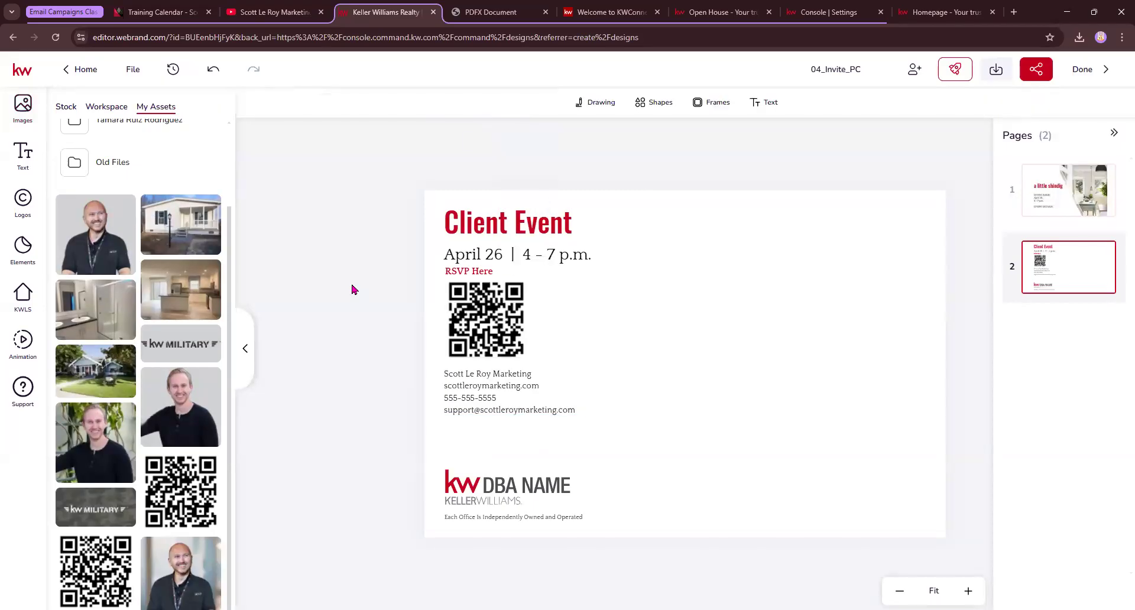
# Replace the KW DBA NAME logo with the SLM gradient logo and shrink it
pyautogui.click(486, 503)
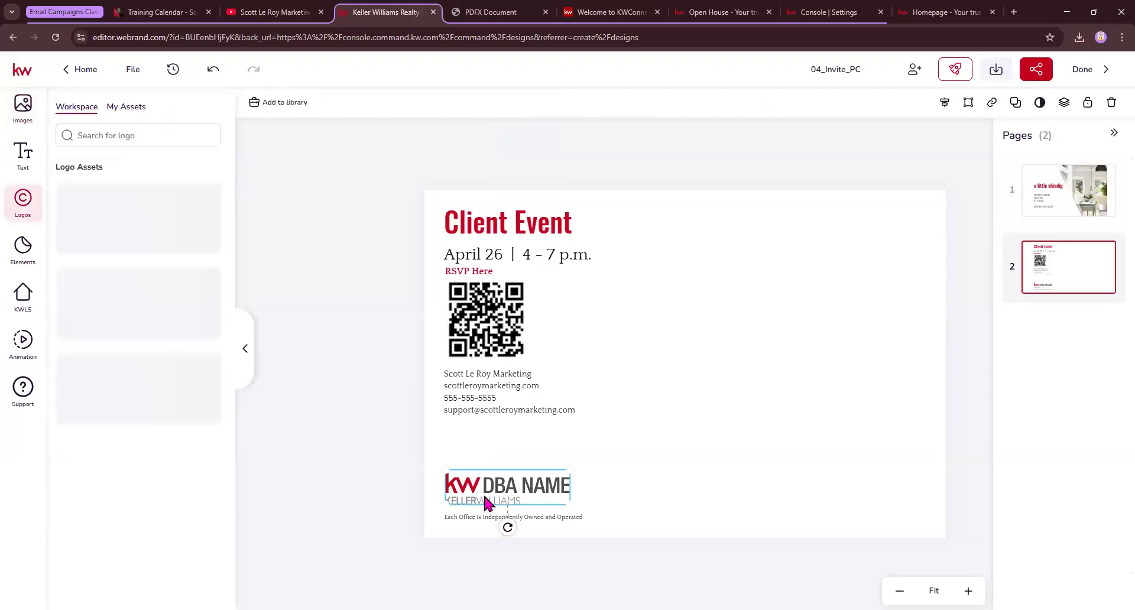
pyautogui.click(133, 108)
pyautogui.scroll(-5, 109, 471)
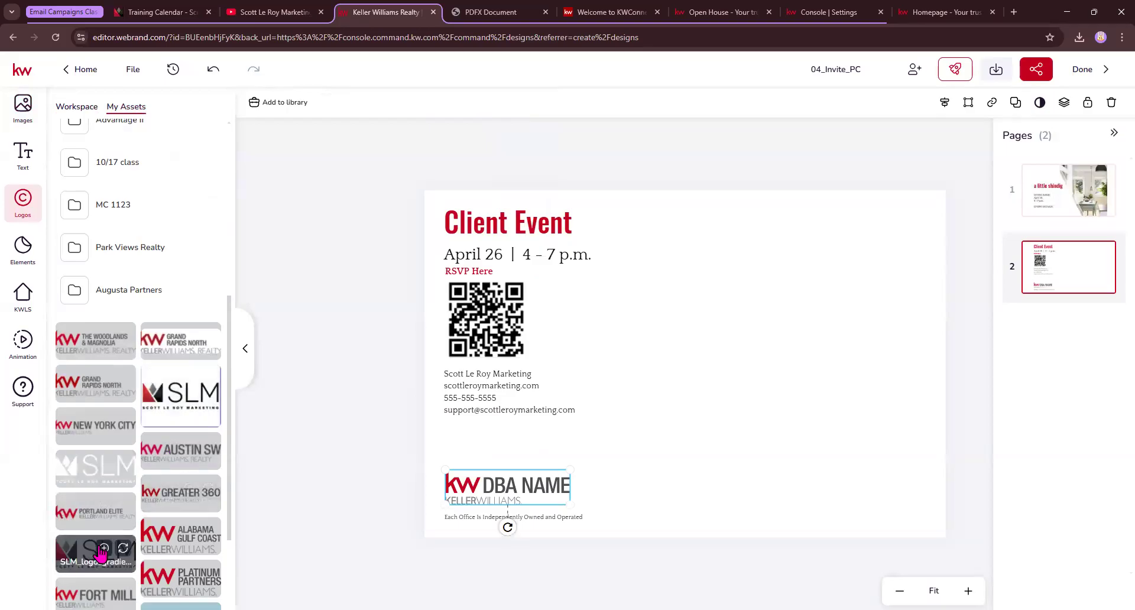
pyautogui.click(123, 548)
pyautogui.click(406, 515)
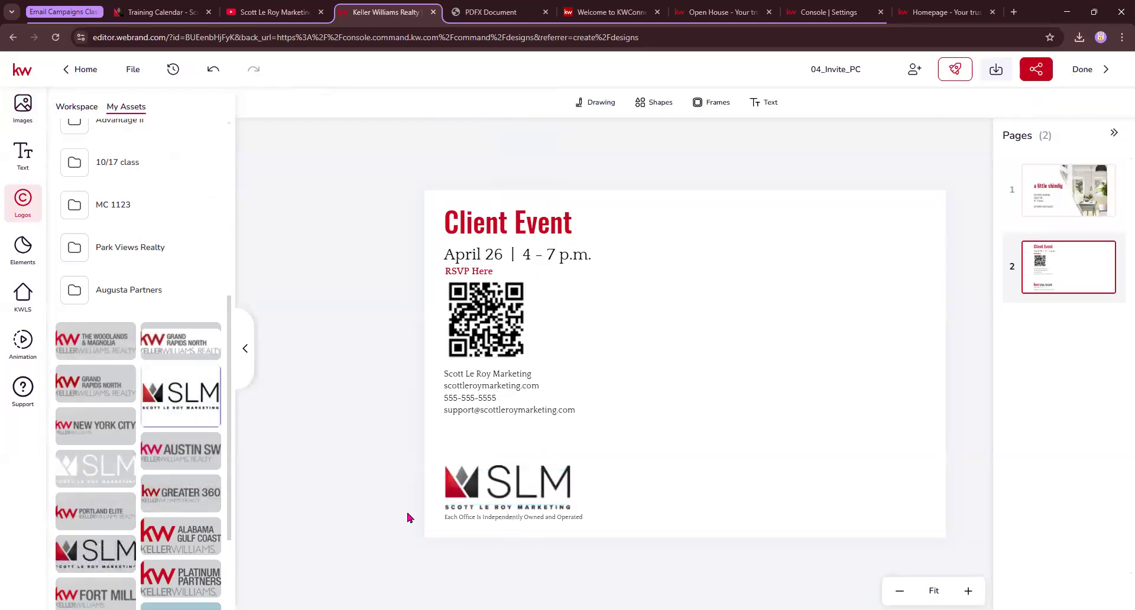
pyautogui.click(493, 482)
pyautogui.moveTo(571, 465); pyautogui.dragTo(554, 472)
pyautogui.click(417, 214)
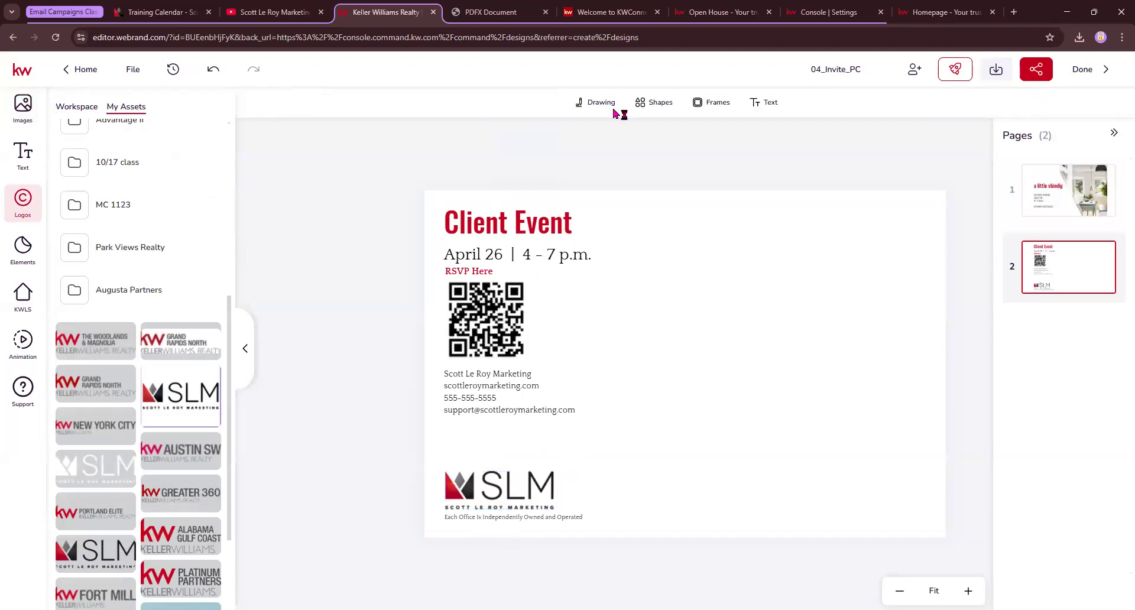
# Add a small circular image frame and shrink the QR code
pyautogui.click(710, 106)
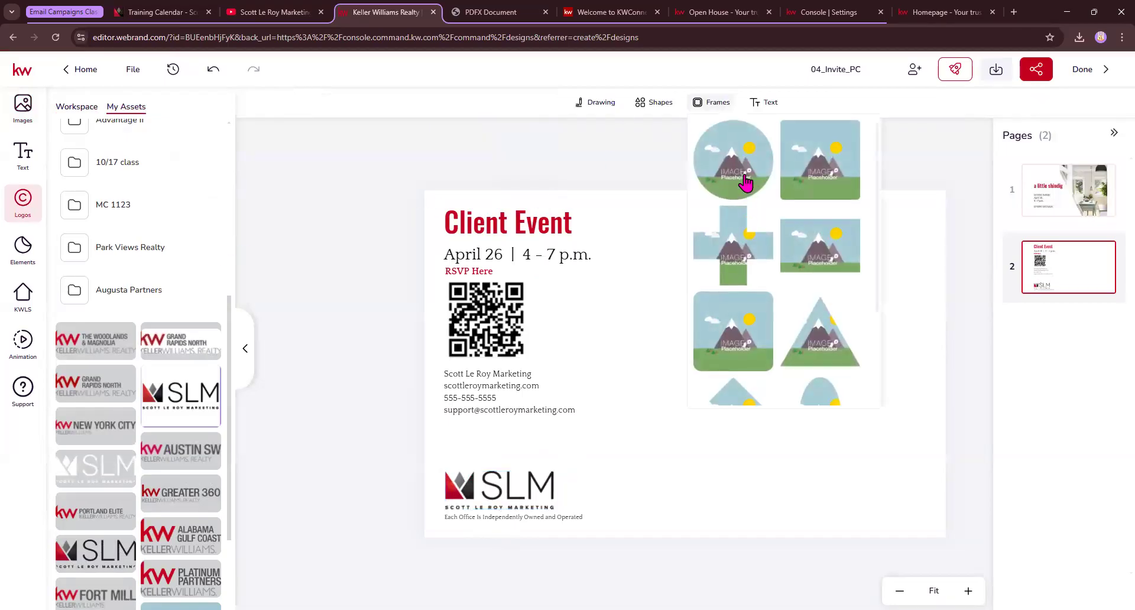
pyautogui.click(745, 177)
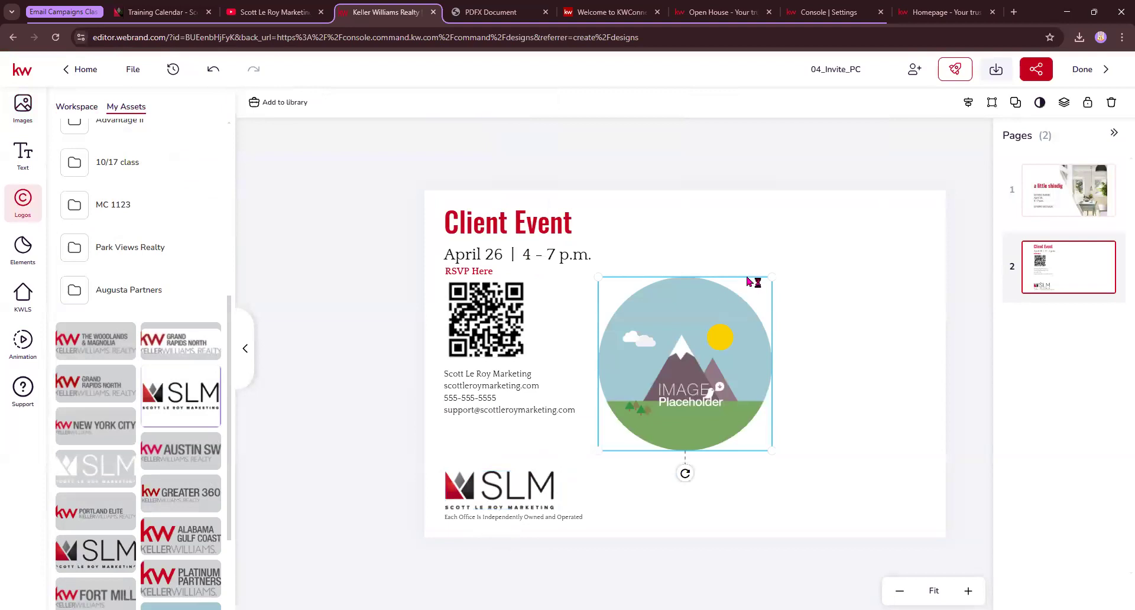
pyautogui.moveTo(768, 272); pyautogui.dragTo(654, 355)
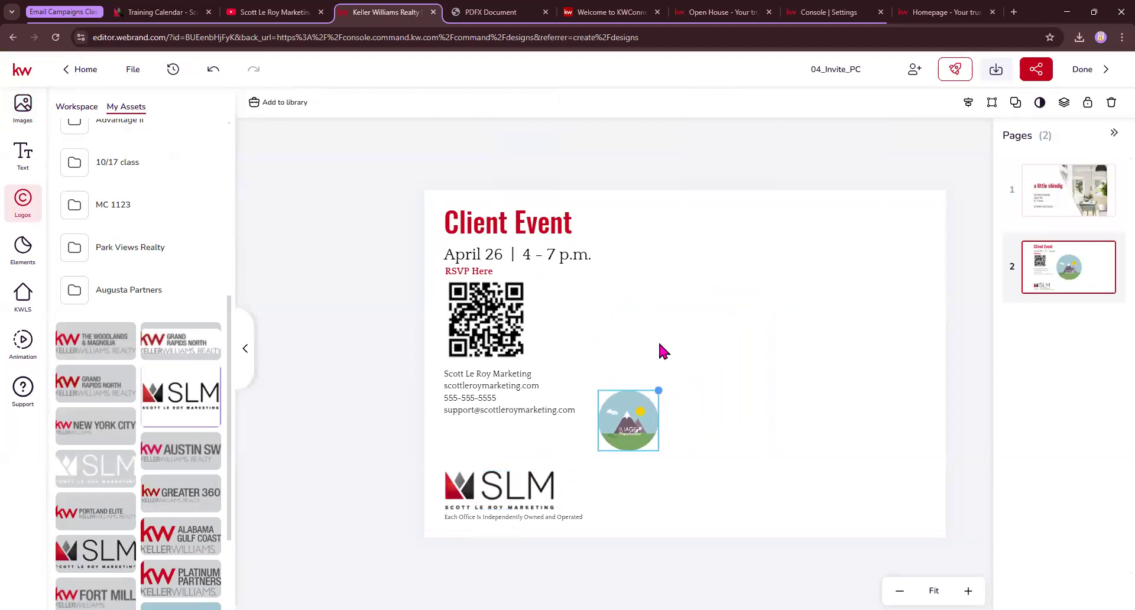
pyautogui.click(509, 348)
pyautogui.moveTo(528, 359); pyautogui.dragTo(508, 339)
# Drop the QR code back into its placeholder and move the contact text up beneath it
pyautogui.moveTo(483, 299); pyautogui.dragTo(478, 304)
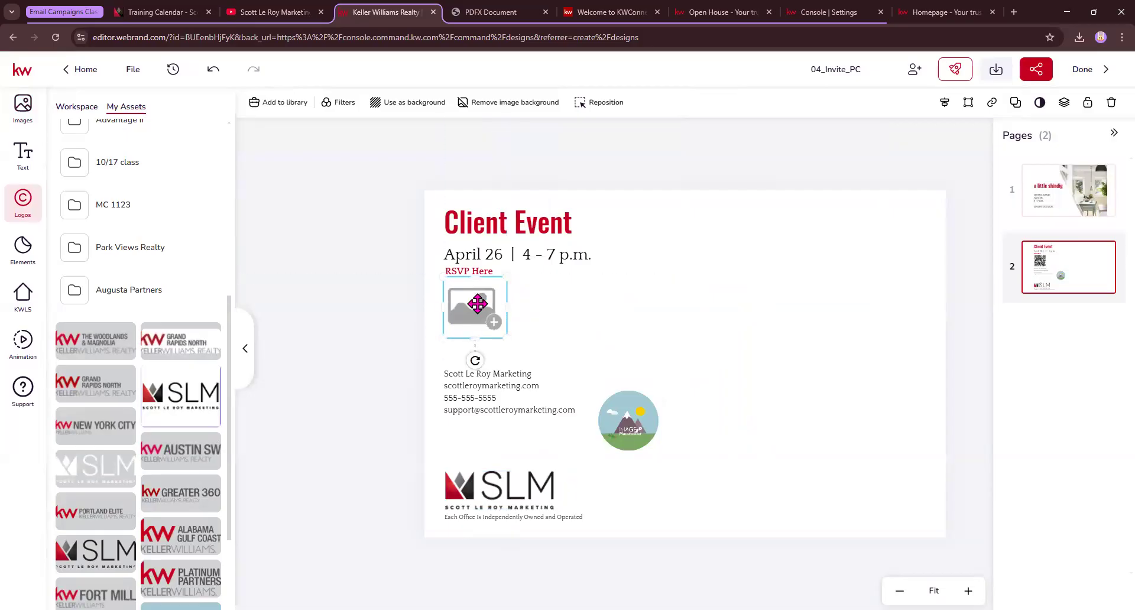
pyautogui.click(22, 106)
pyautogui.moveTo(204, 467); pyautogui.dragTo(475, 308)
pyautogui.click(476, 399)
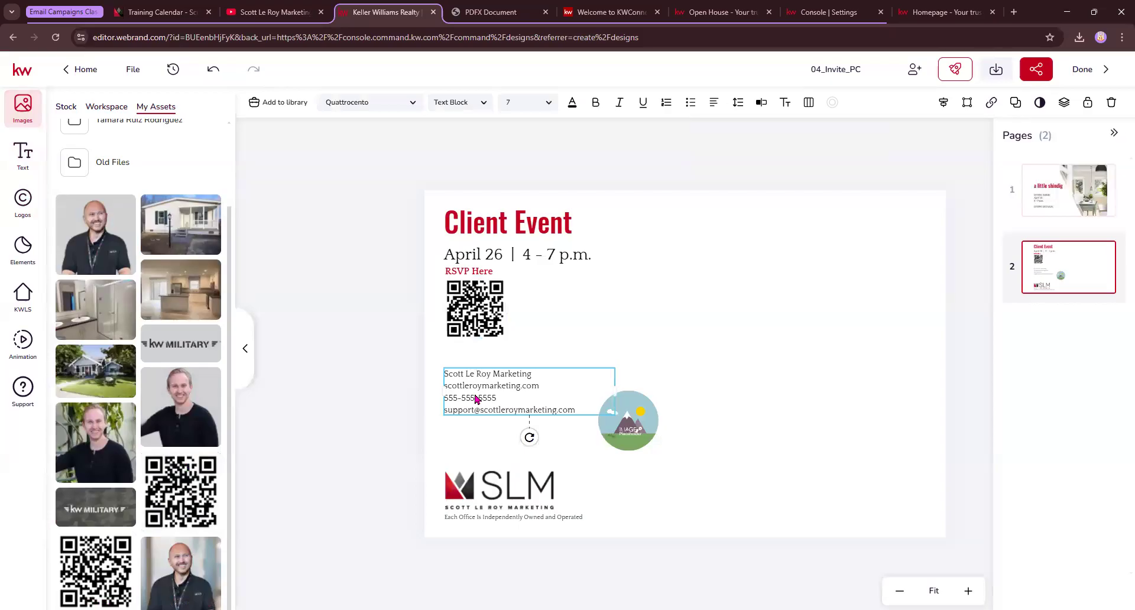
pyautogui.moveTo(477, 399); pyautogui.dragTo(477, 371)
# Move the round frame below the contact text and fill it with the agent's headshot
pyautogui.click(622, 420)
pyautogui.moveTo(622, 420); pyautogui.dragTo(487, 433)
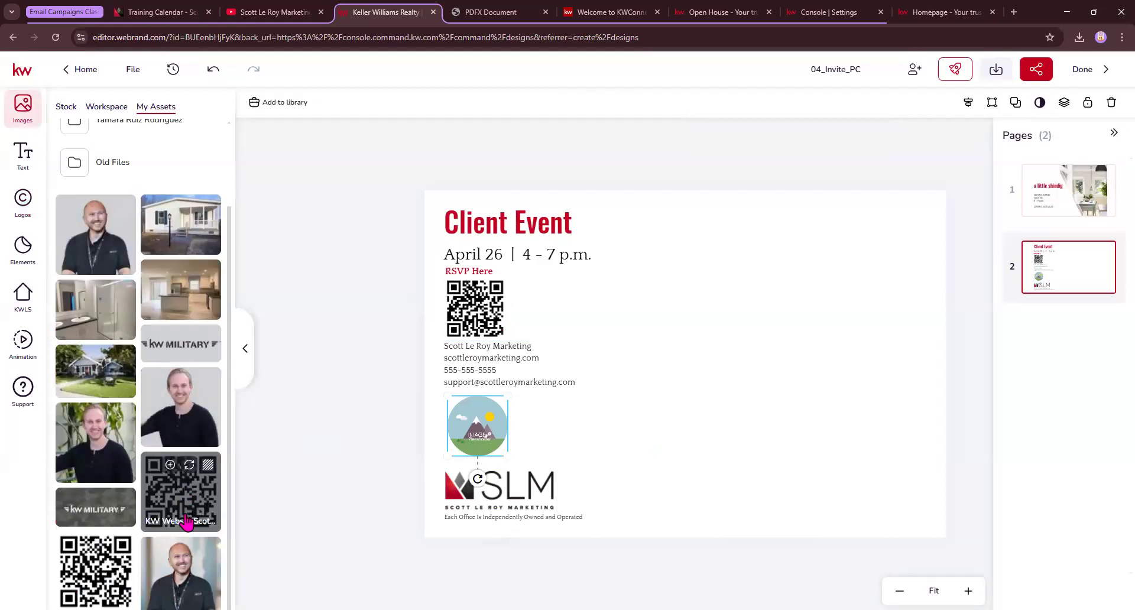
pyautogui.click(180, 571)
pyautogui.click(346, 436)
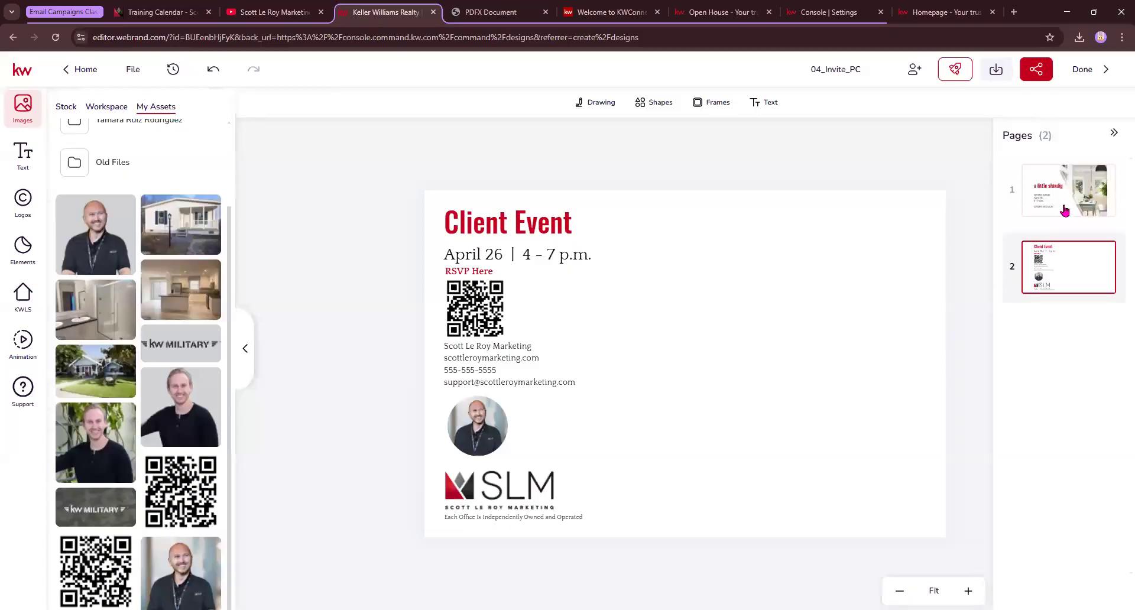
pyautogui.click(995, 72)
# Download the 04_Invite_PC design as PNG, keeping All pages selected
pyautogui.click(832, 170)
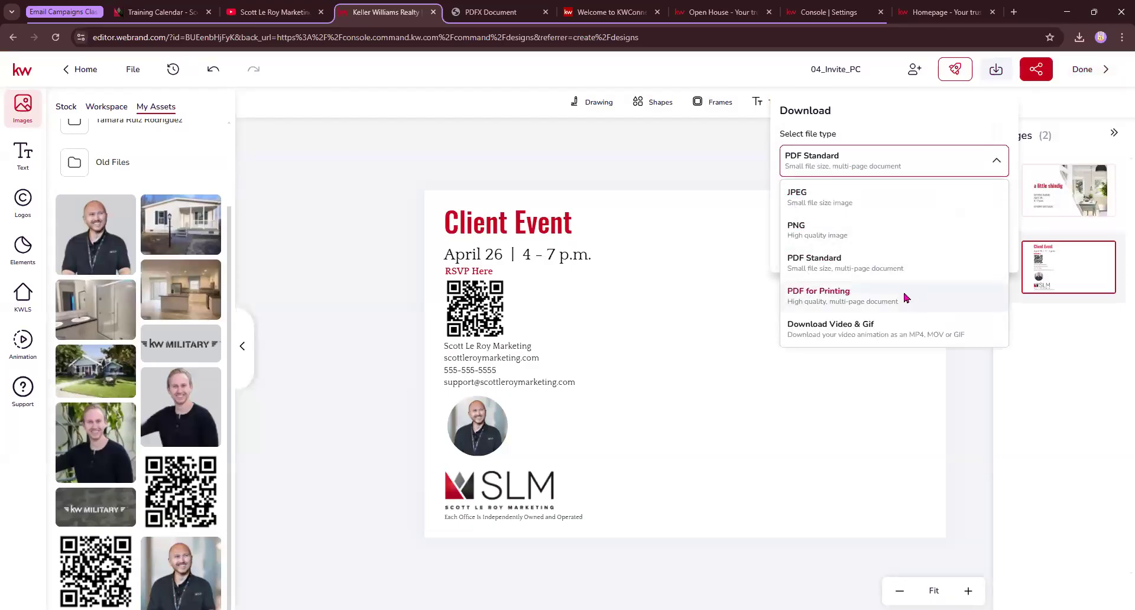
pyautogui.click(897, 202)
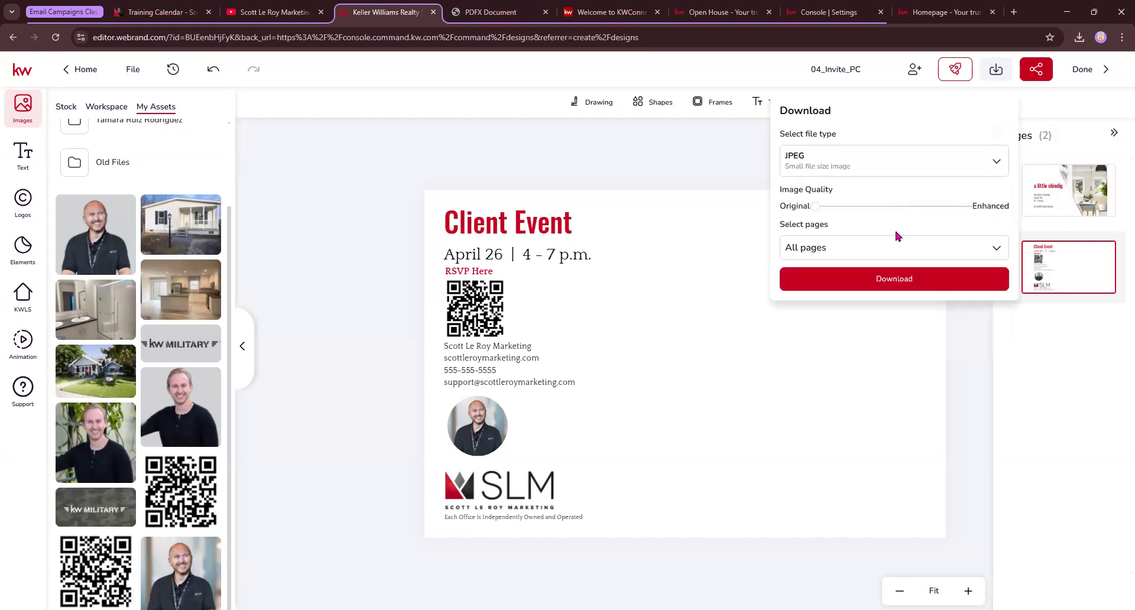
pyautogui.click(908, 174)
pyautogui.click(875, 225)
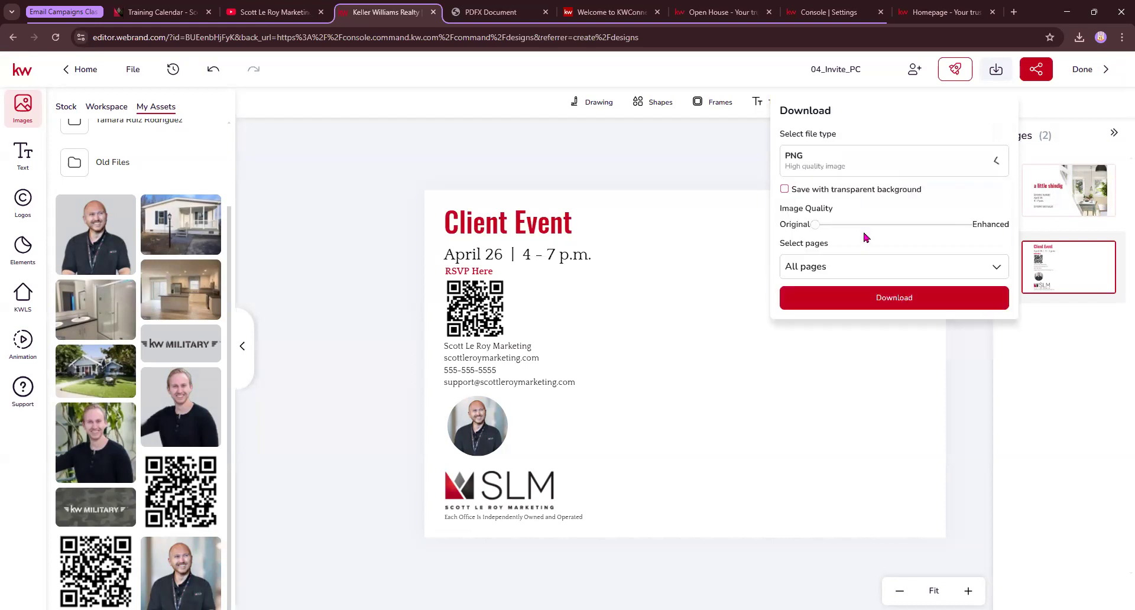
pyautogui.click(891, 298)
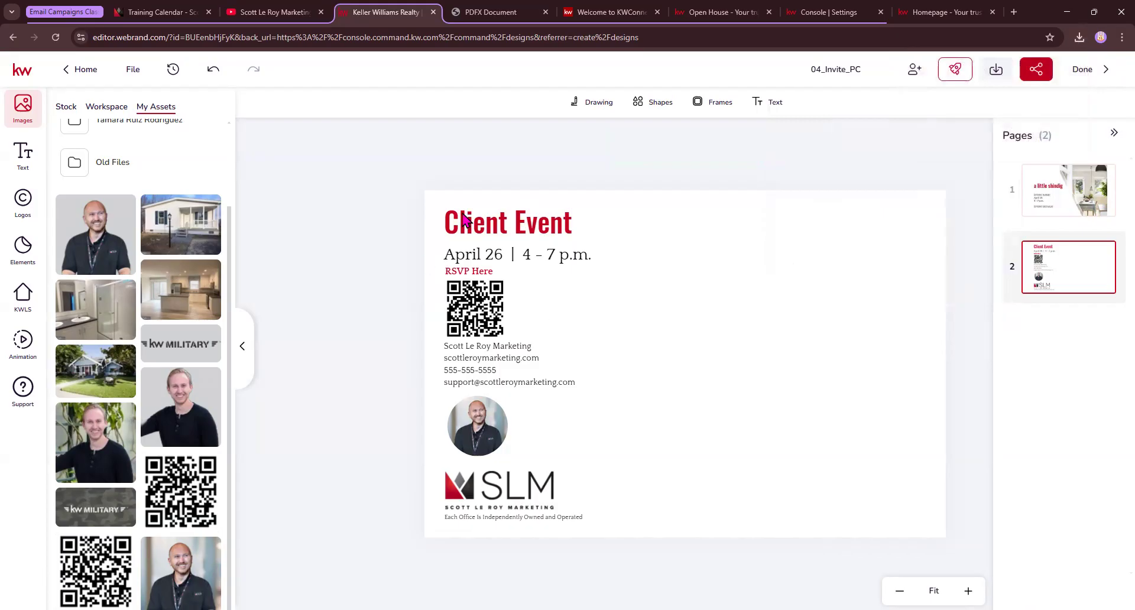
# Finish the design, return to KW Command's Designs library and start Import Design
pyautogui.doubleClick(117, 40)
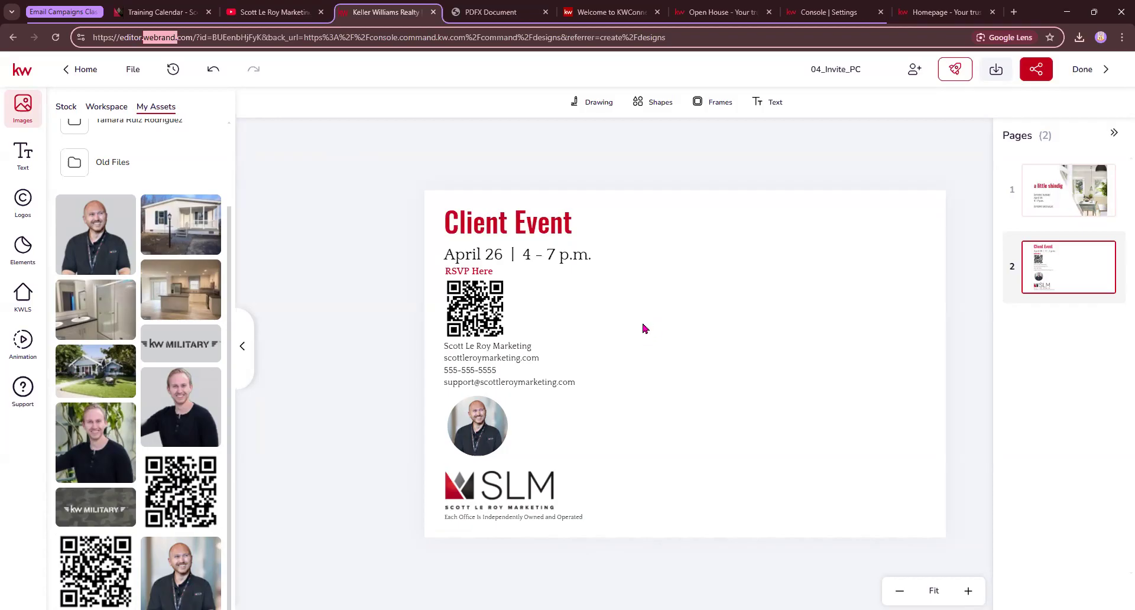
pyautogui.click(1081, 69)
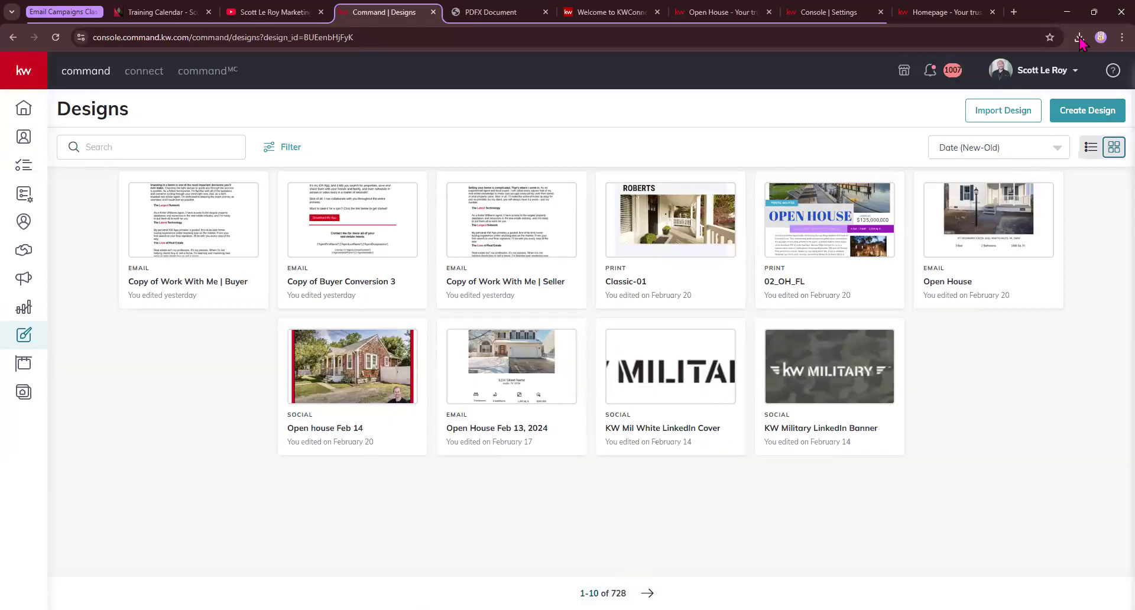
pyautogui.click(984, 112)
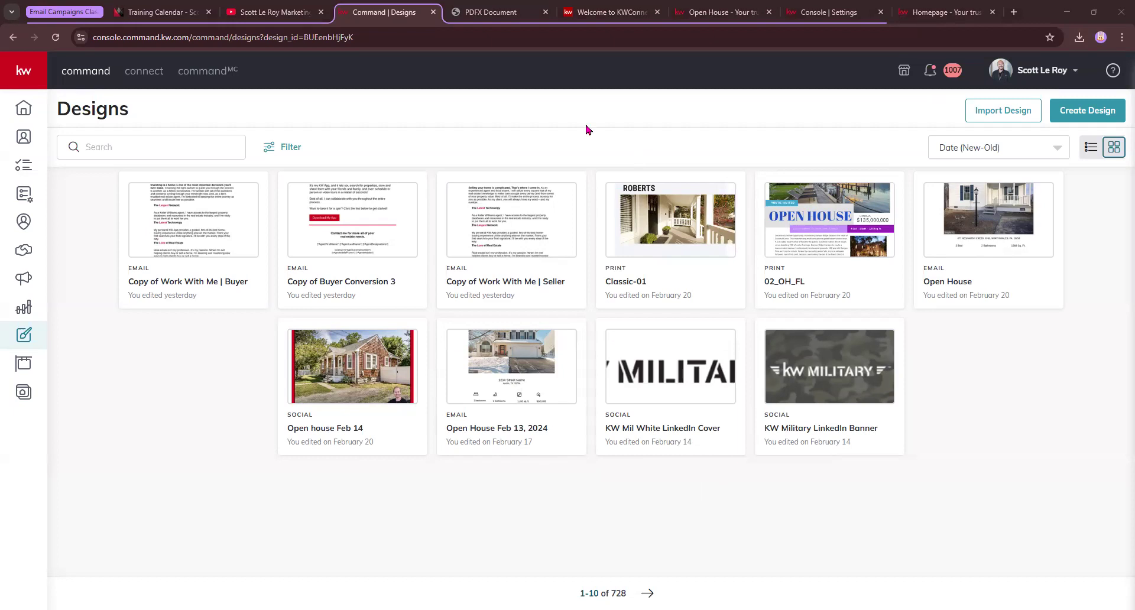
# Search the web for 'resizer' and open the ImageResizer.com site
pyautogui.click(500, 9)
pyautogui.click(228, 39)
pyautogui.write('resizer')
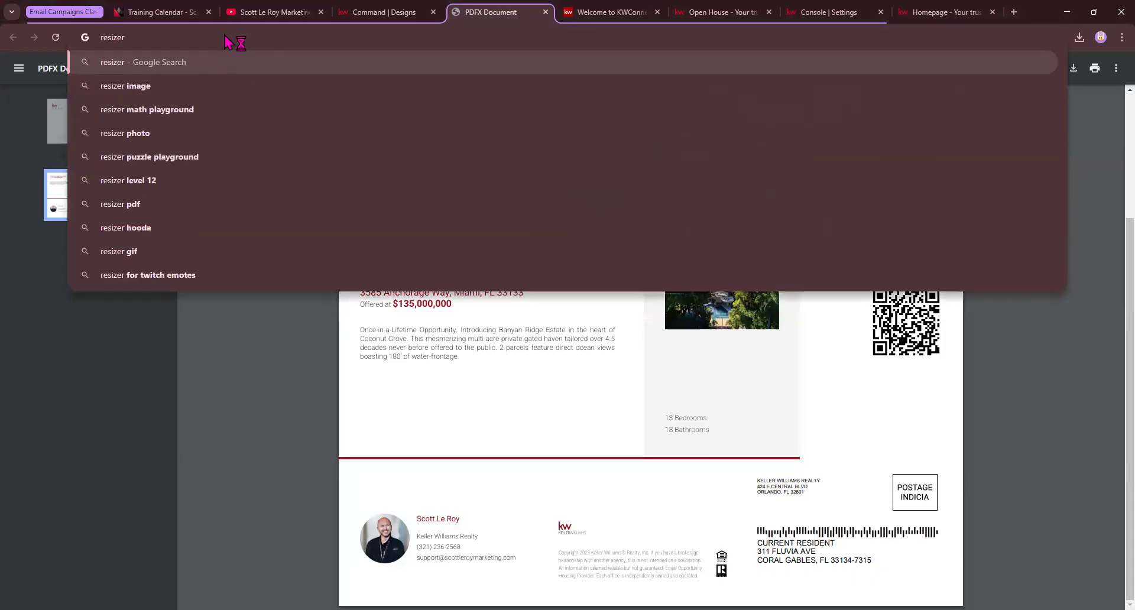
pyautogui.press('Return')
pyautogui.click(225, 181)
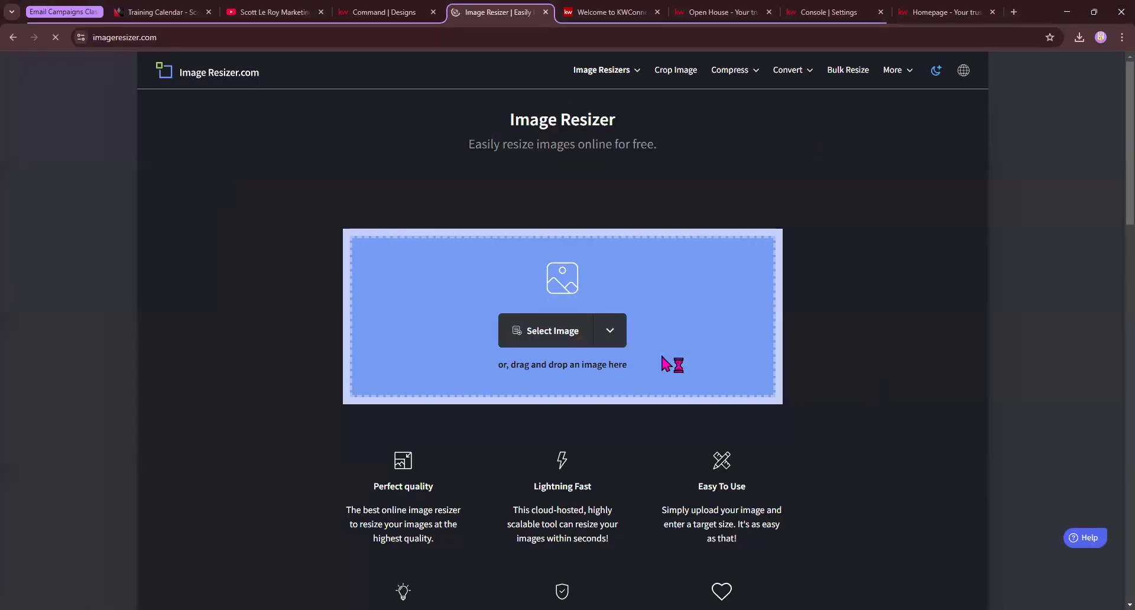
# Load Downloads > 04_Invite_PC > 04_Invite_PC_1 into the resizer, then open KW Command's Campaigns dashboard
pyautogui.click(585, 346)
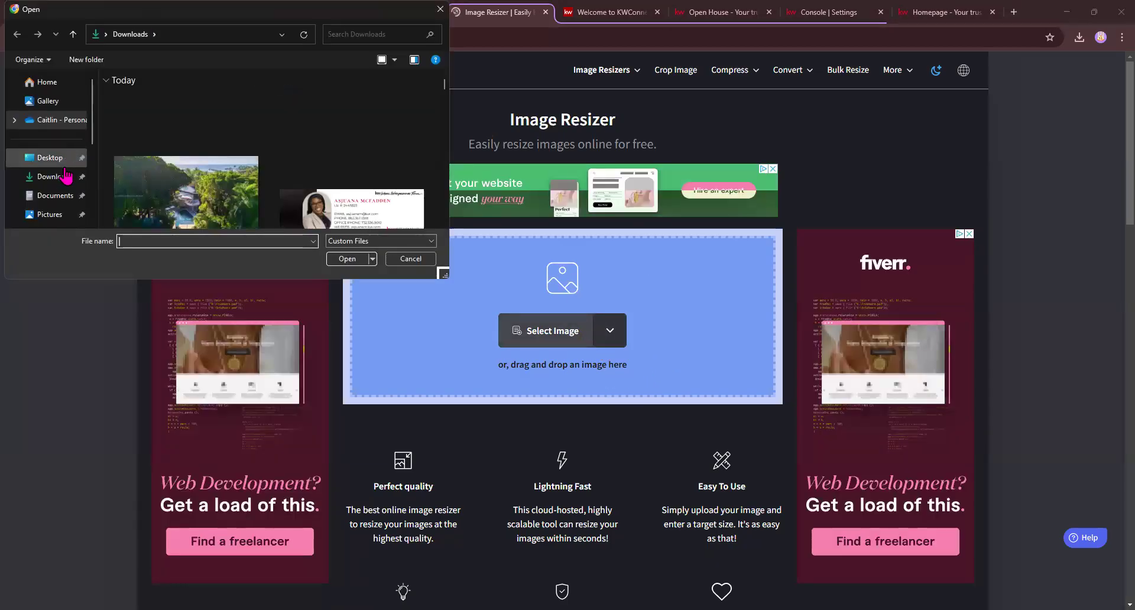
pyautogui.click(56, 177)
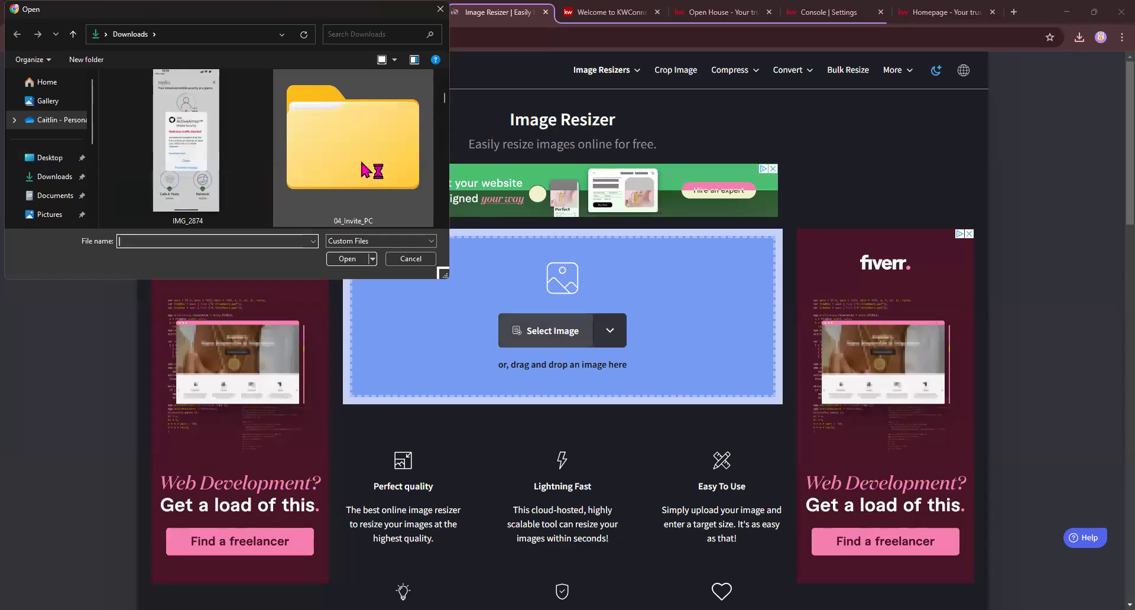
pyautogui.doubleClick(301, 166)
pyautogui.doubleClick(152, 113)
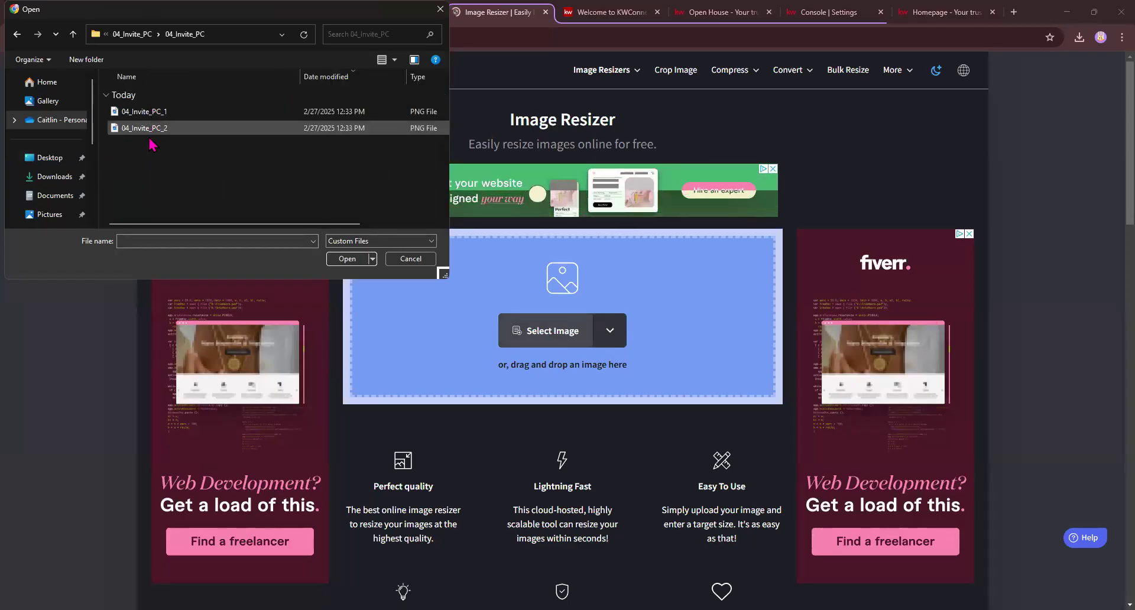
pyautogui.click(151, 113)
pyautogui.click(355, 259)
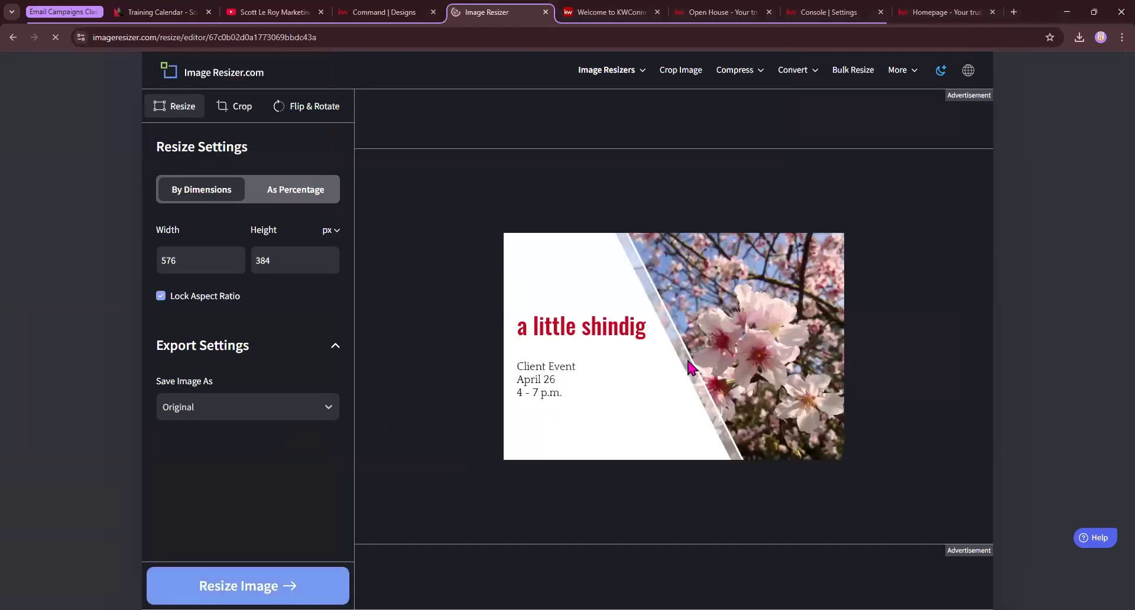
pyautogui.click(383, 12)
pyautogui.click(30, 280)
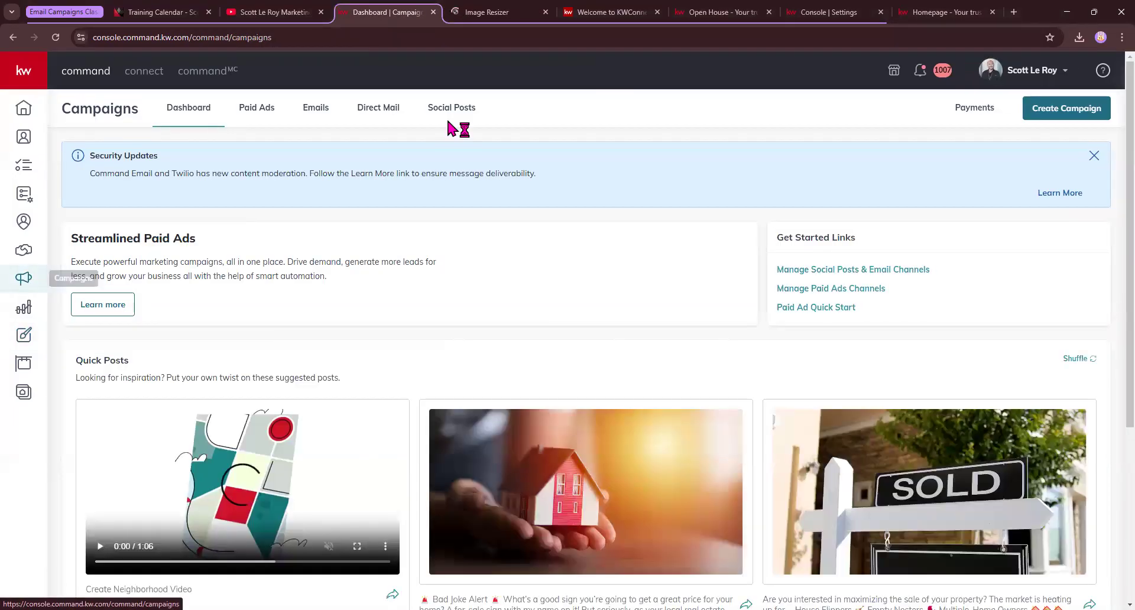
# Create a Direct Mail campaign 'custom 2/27' with the Event Awareness goal and open its setup page
pyautogui.click(1071, 109)
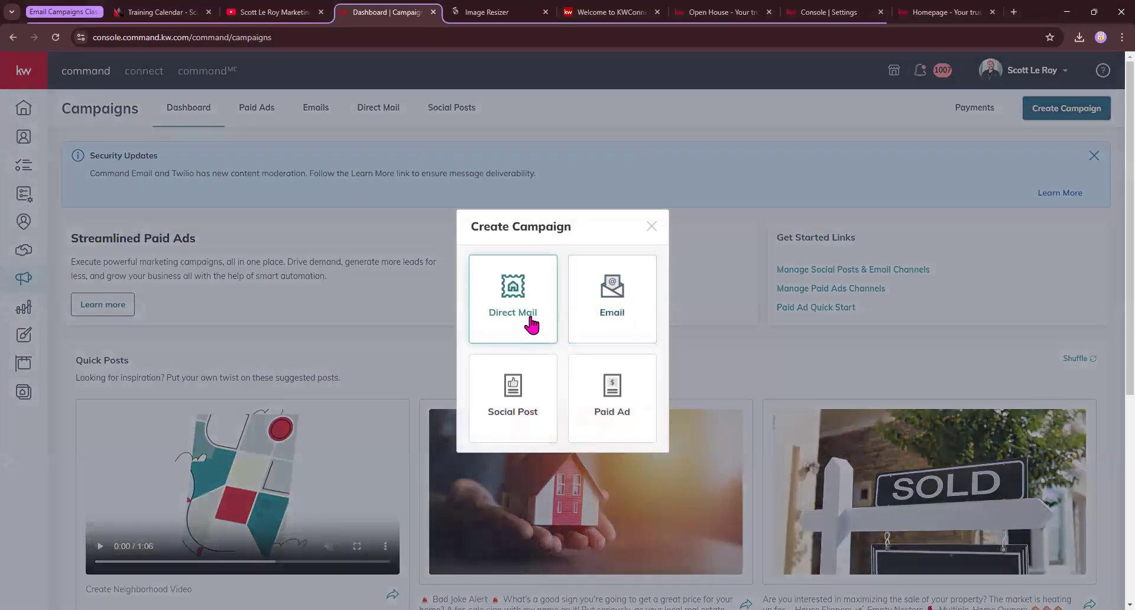
pyautogui.click(532, 325)
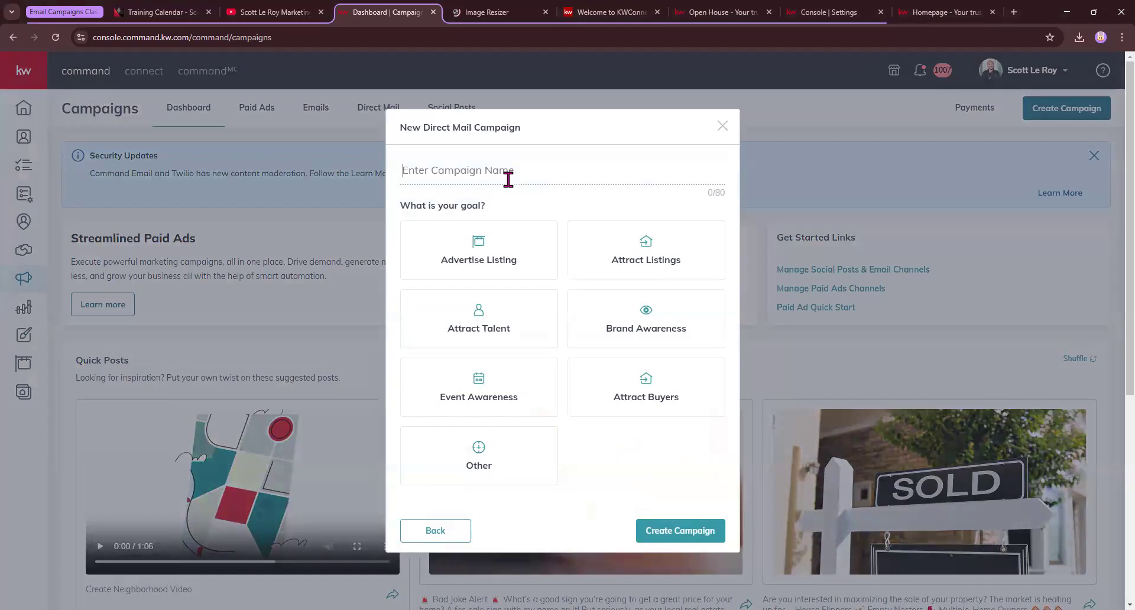
pyautogui.write('custom 2/27')
pyautogui.click(478, 395)
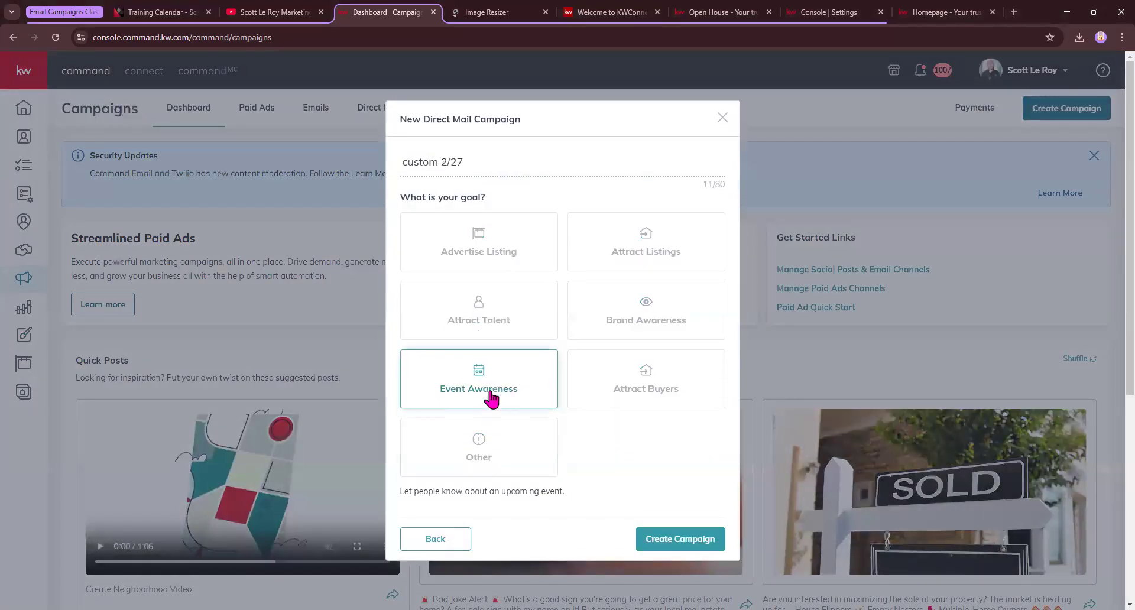
pyautogui.click(686, 553)
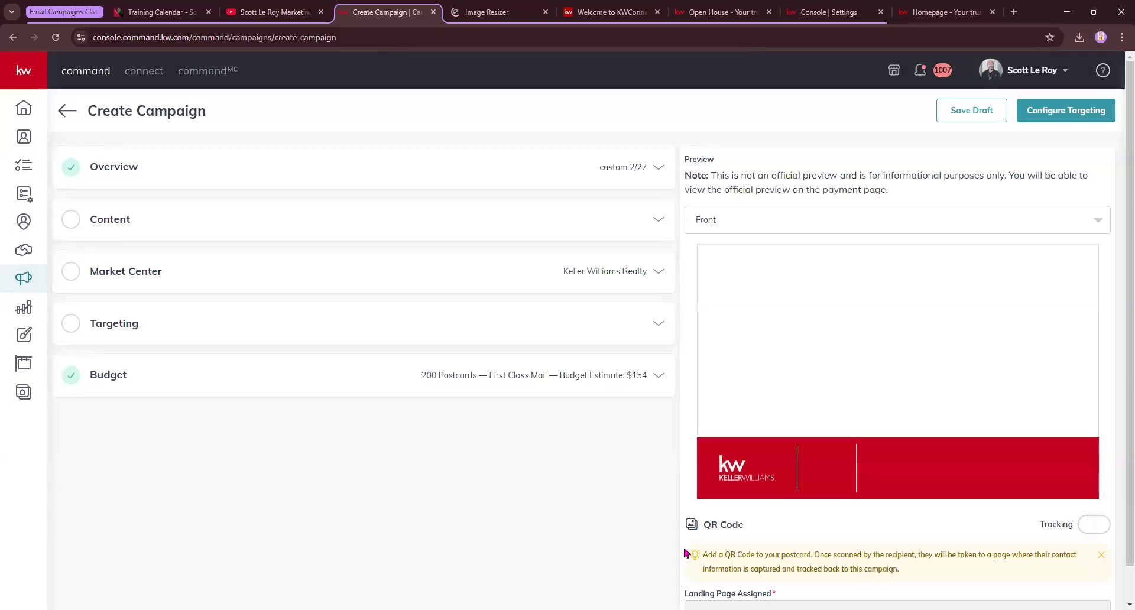
# Expand Content and switch the postcard to 'Upload a custom template'
pyautogui.click(654, 229)
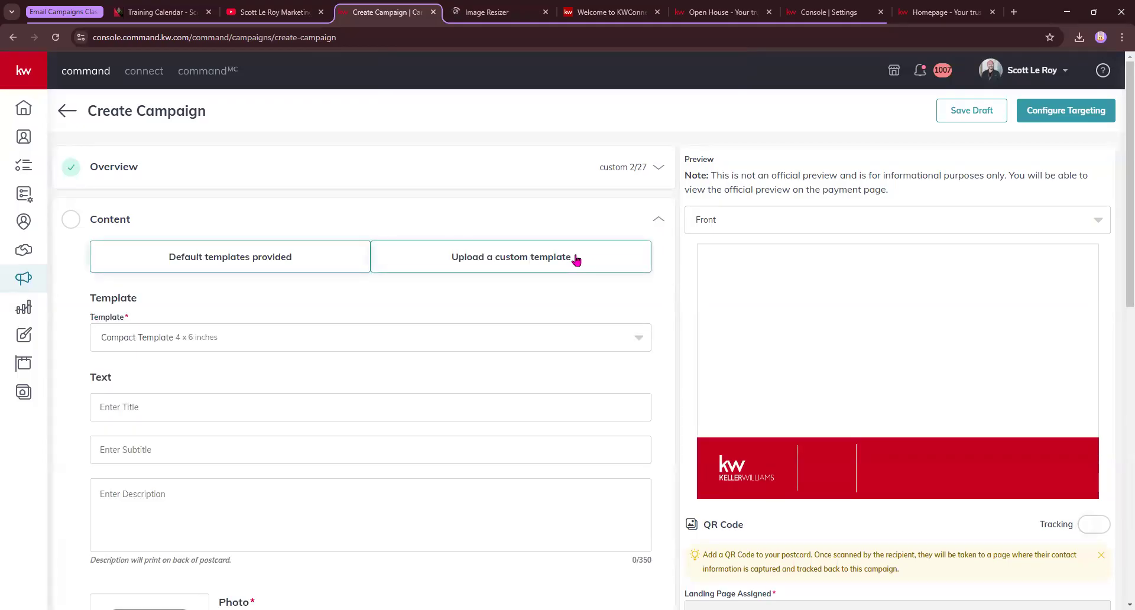
pyautogui.scroll(-7, 243, 471)
pyautogui.scroll(2, 356, 481)
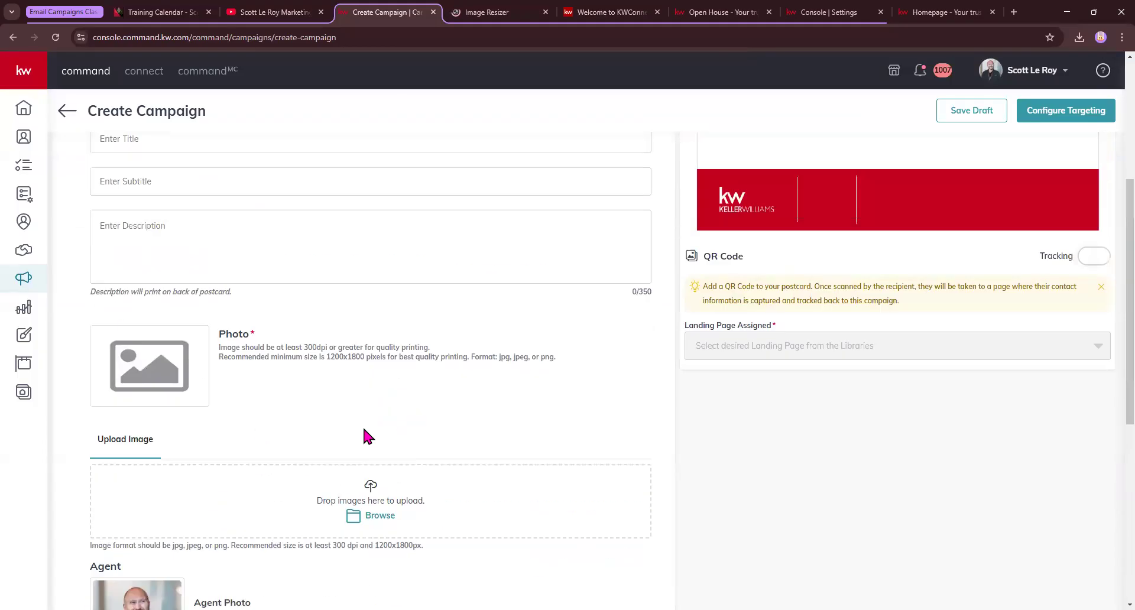
pyautogui.scroll(5, 364, 430)
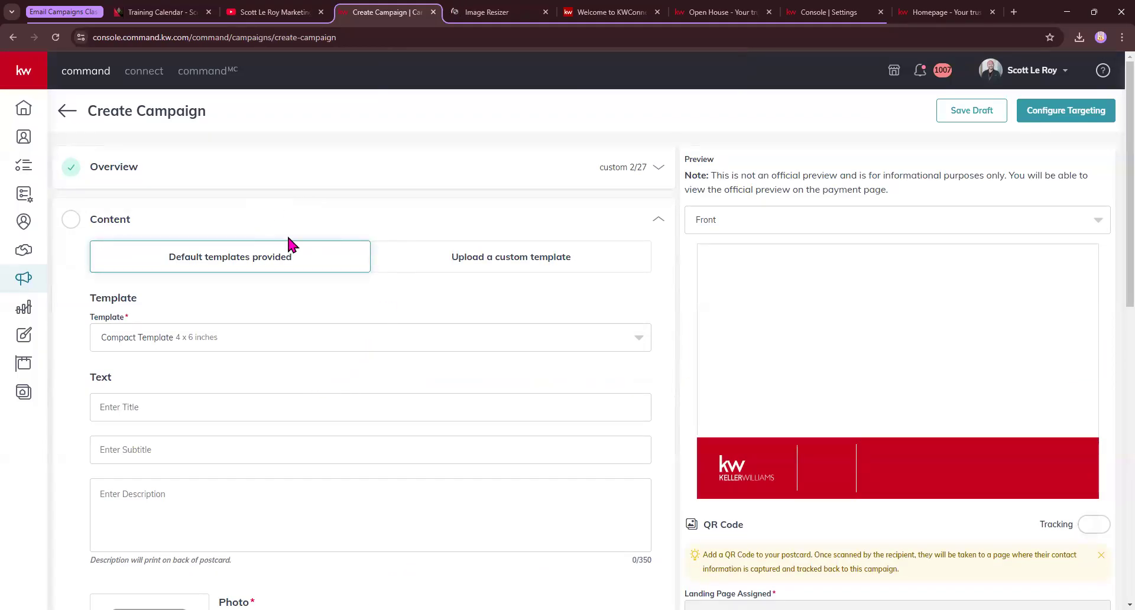
pyautogui.click(465, 267)
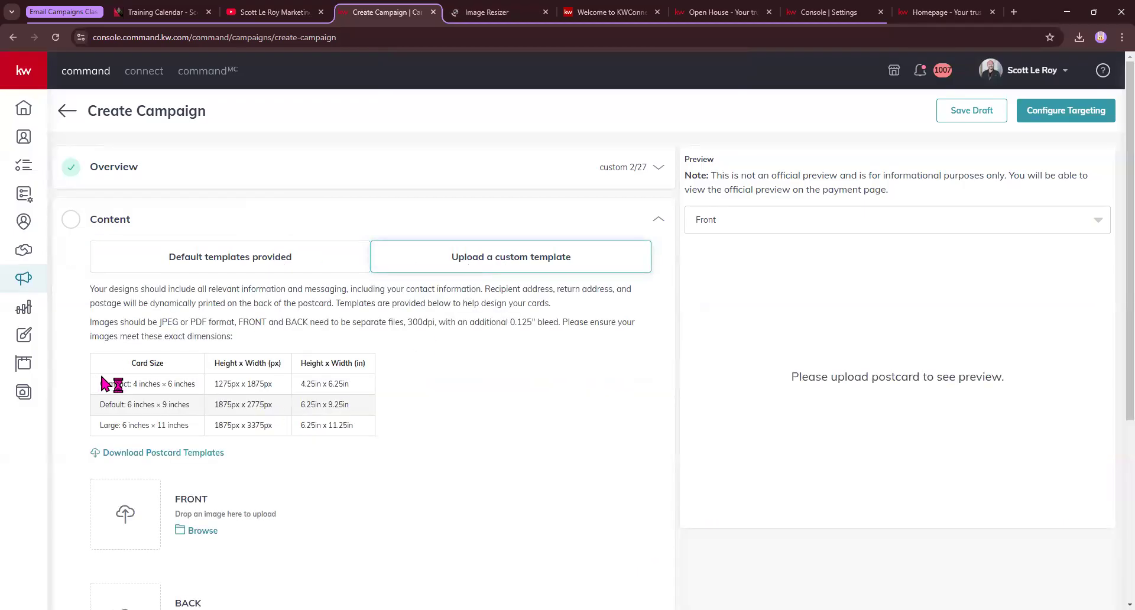
# Copy the Compact size '1275px x 1875px' and go back to the Image Resizer page
pyautogui.moveTo(87, 360); pyautogui.dragTo(379, 405)
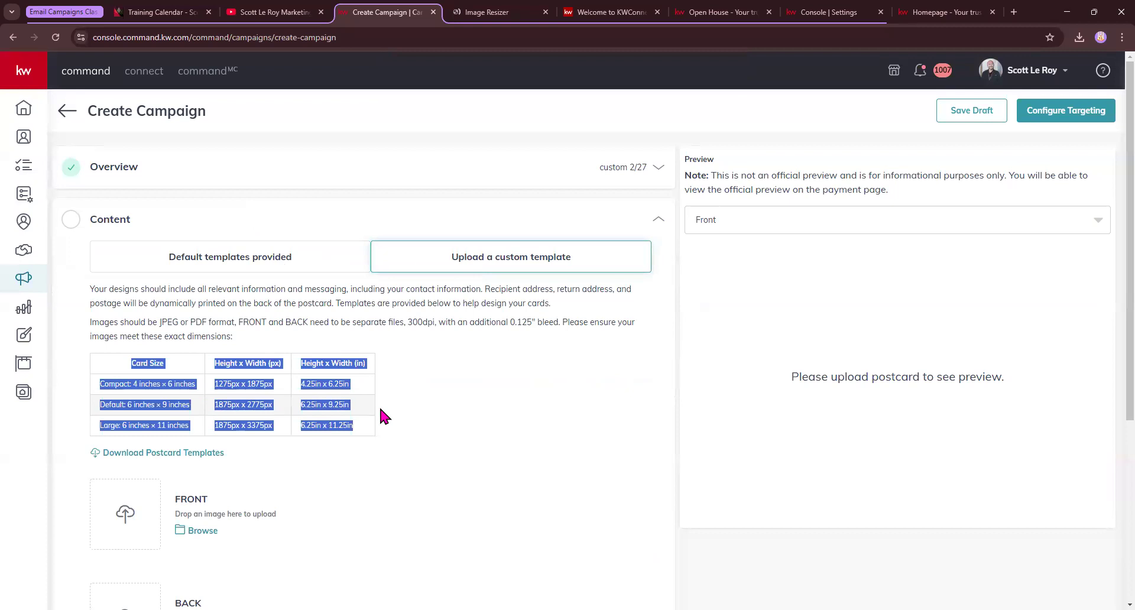
pyautogui.click(449, 402)
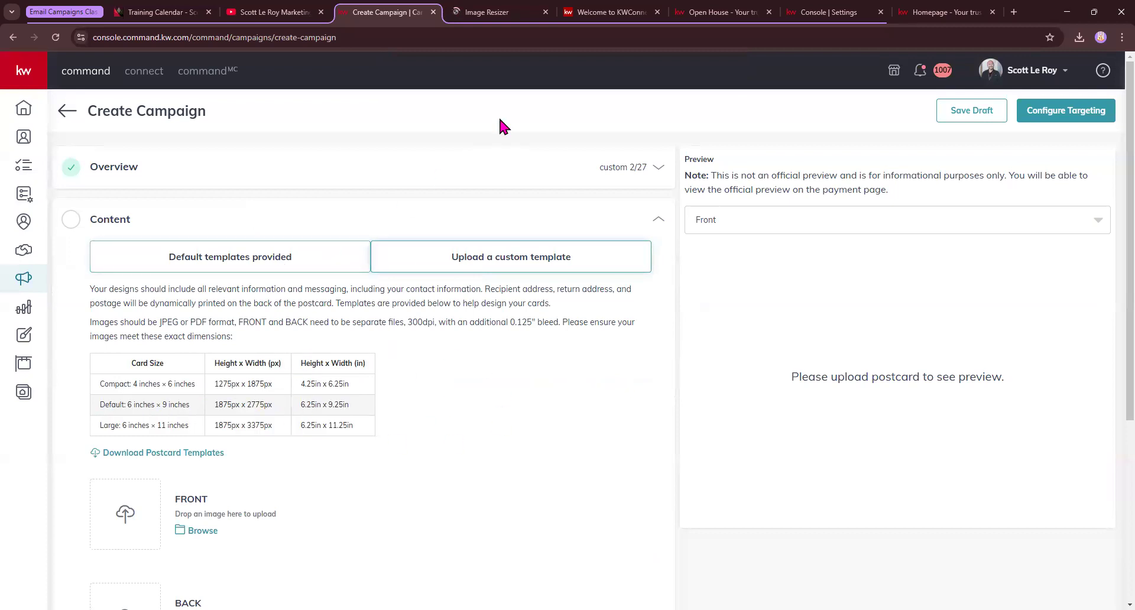
pyautogui.moveTo(127, 385); pyautogui.dragTo(192, 386)
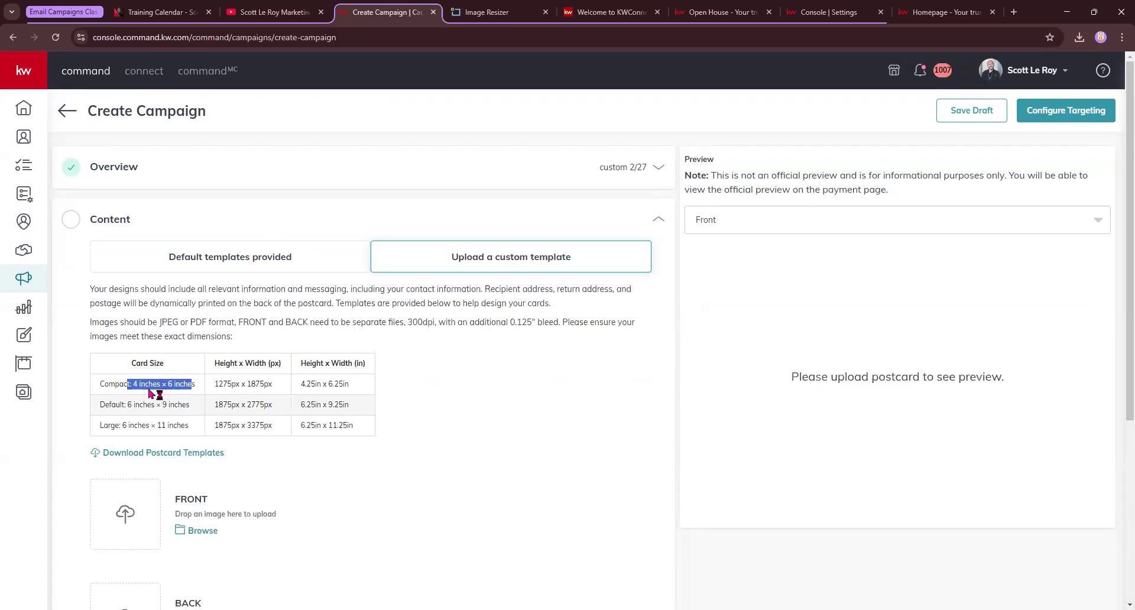
pyautogui.moveTo(281, 384); pyautogui.dragTo(207, 389)
pyautogui.rightClick(238, 384)
pyautogui.click(259, 402)
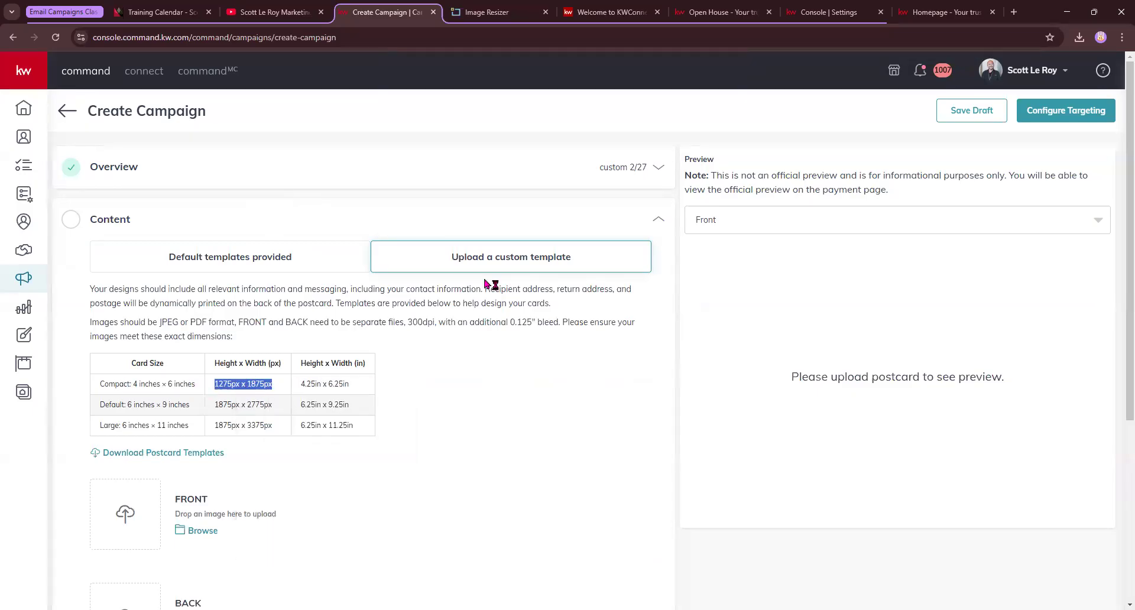
pyautogui.click(480, 12)
pyautogui.click(323, 38)
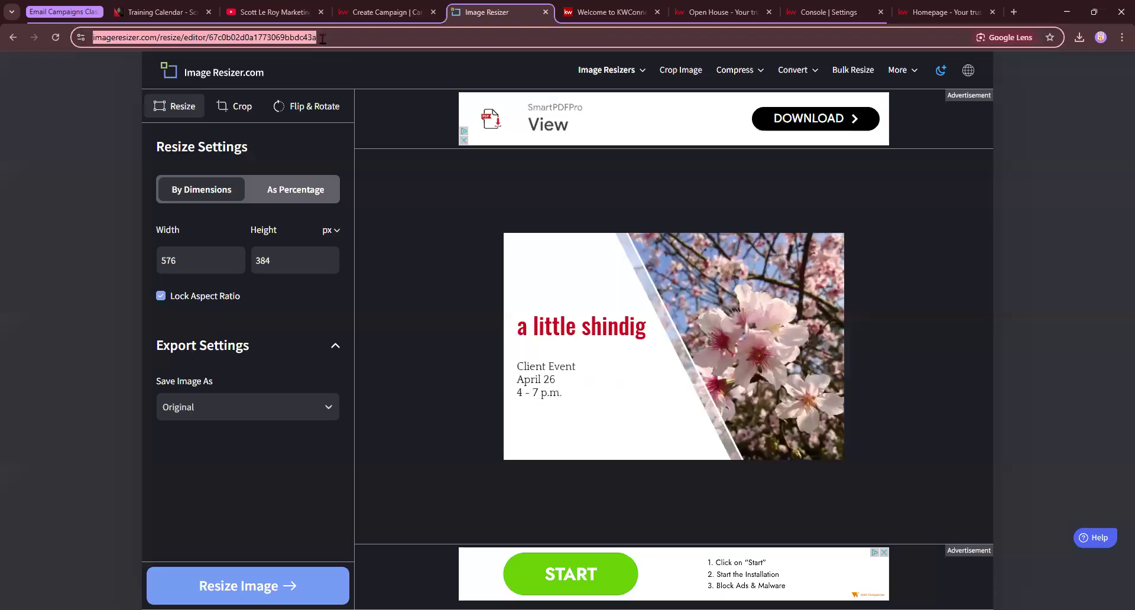
# Resize the invitation front to width 1875, height 1275 with aspect ratio unlocked, and download it
pyautogui.hotkey('ctrl', 'v')
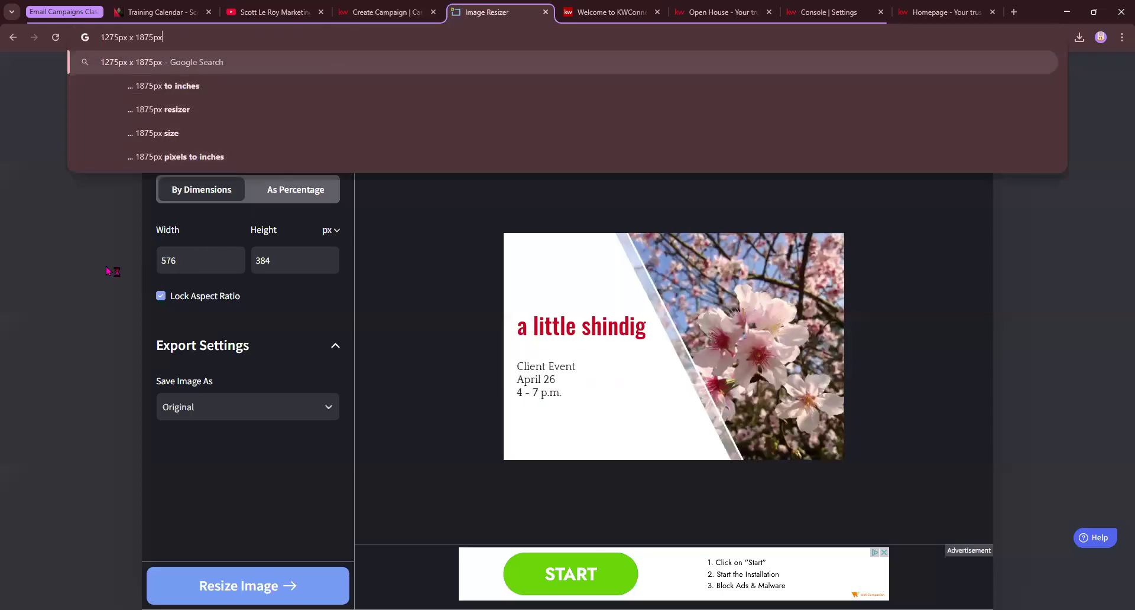
pyautogui.click(108, 271)
pyautogui.click(160, 297)
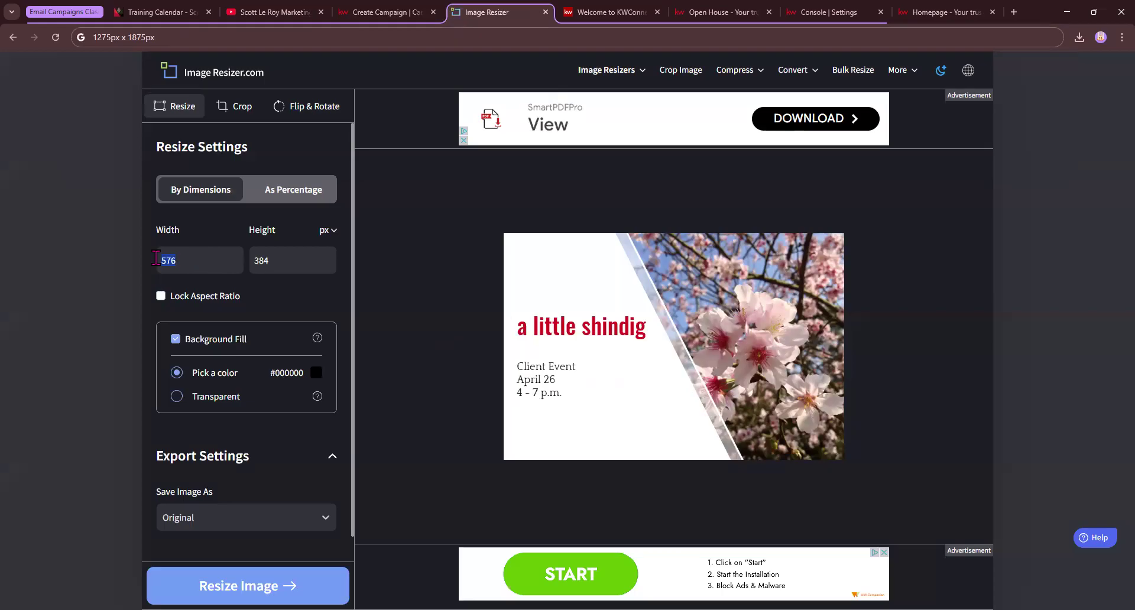
pyautogui.write('1875')
pyautogui.press('Tab')
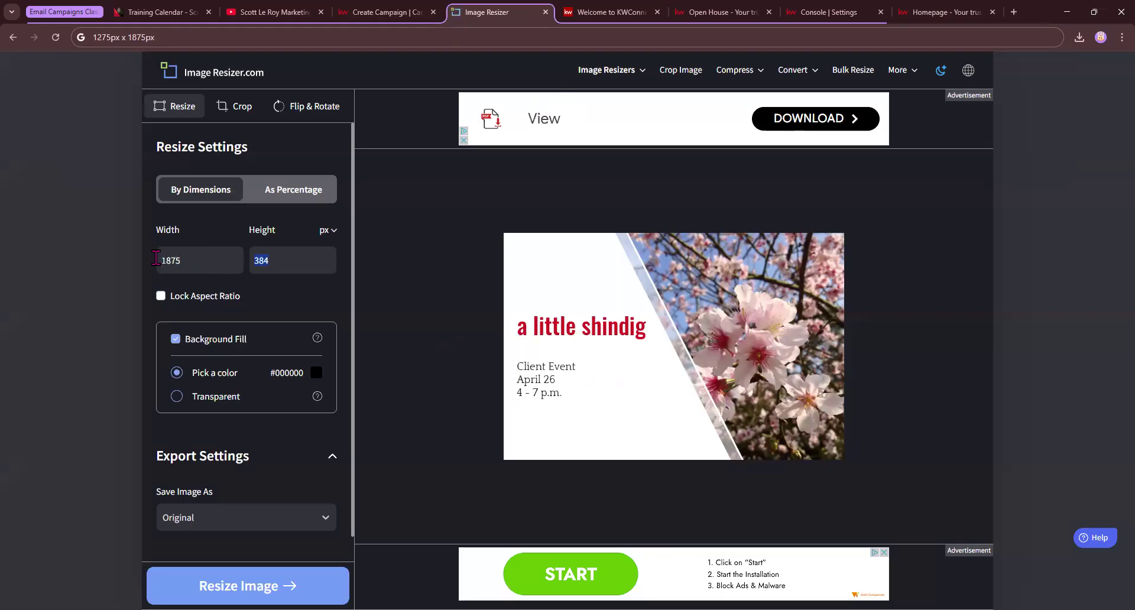
pyautogui.write('1275')
pyautogui.scroll(-1, 249, 532)
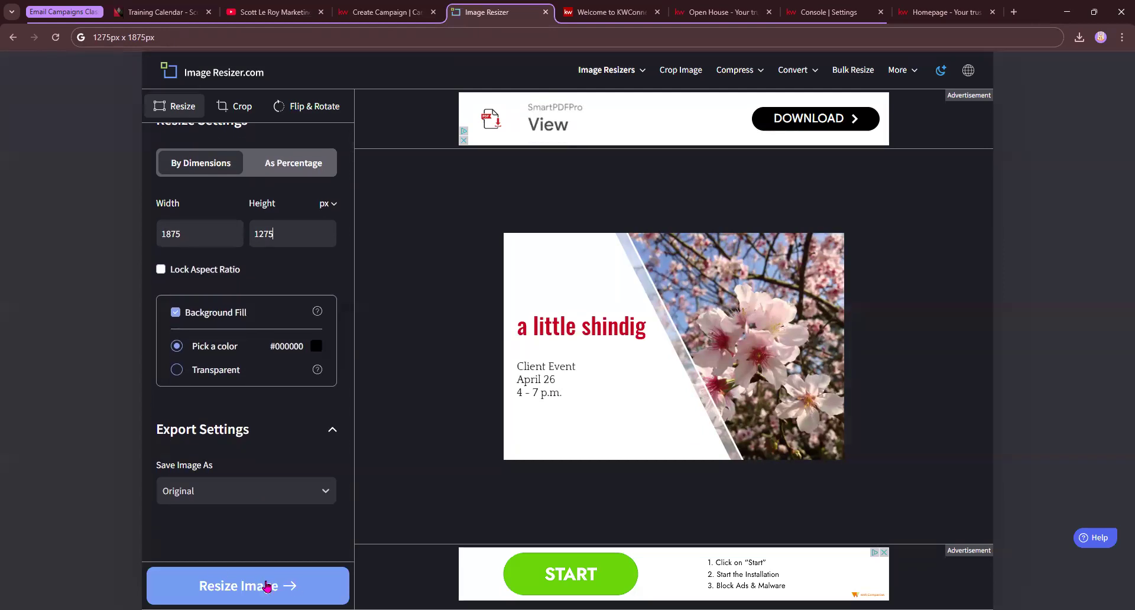
pyautogui.click(267, 586)
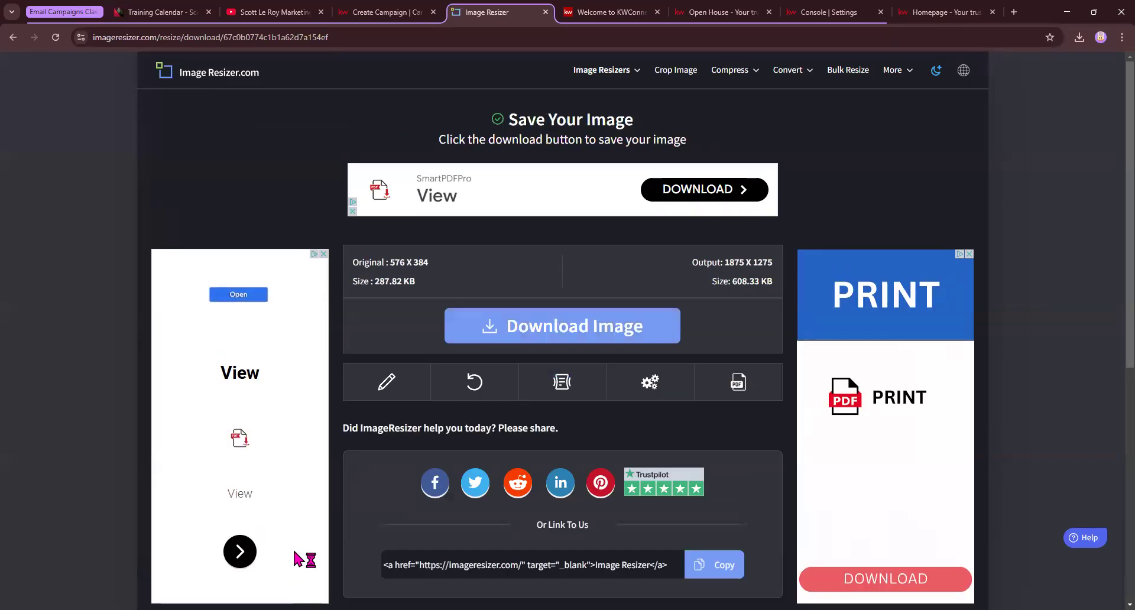
pyautogui.click(593, 327)
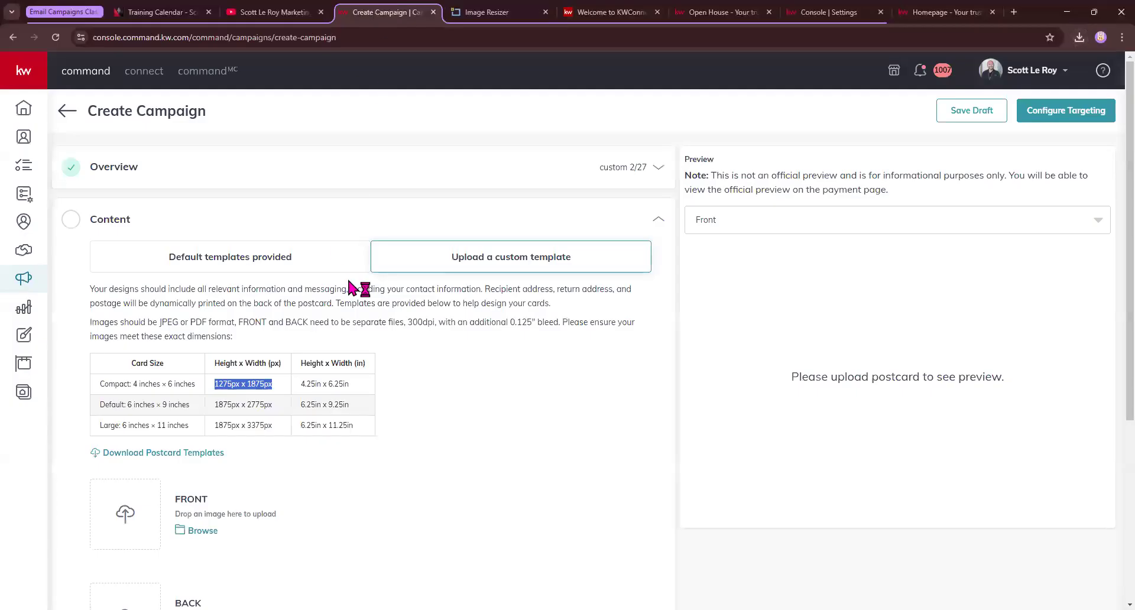
# Upload the resized 04_Invite_PC_1 from Downloads as the postcard FRONT image
pyautogui.scroll(-4, 384, 289)
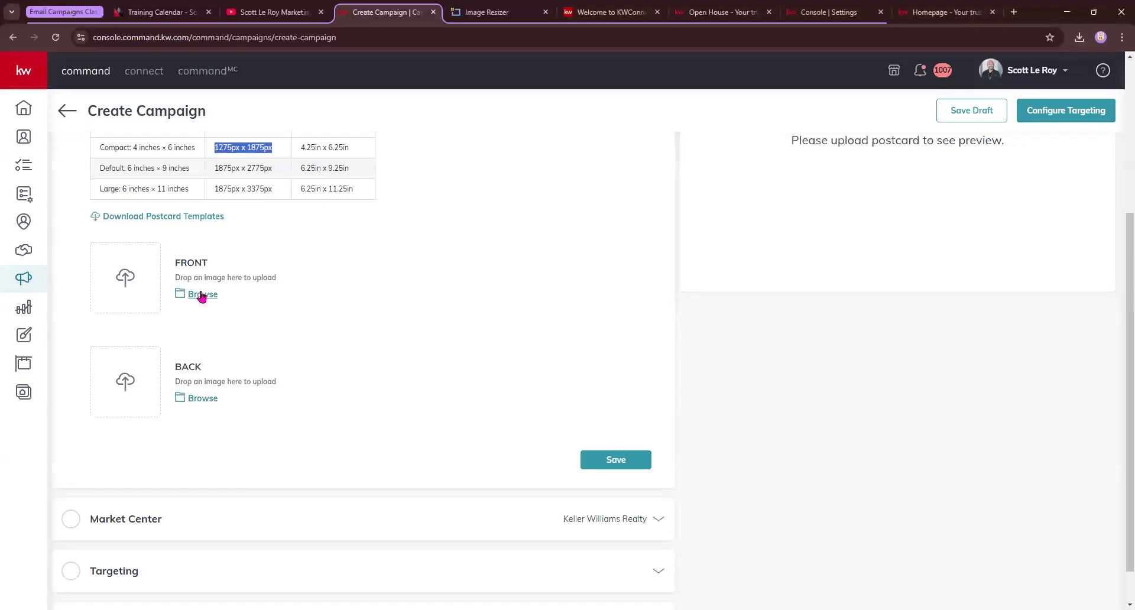
pyautogui.click(202, 295)
pyautogui.click(54, 176)
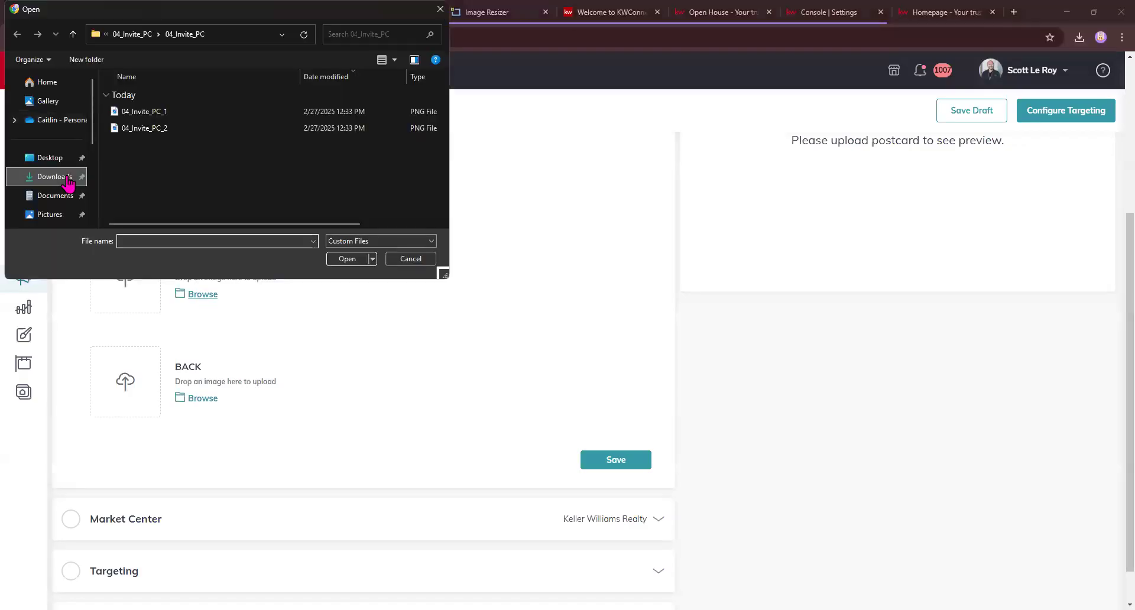
pyautogui.doubleClick(202, 161)
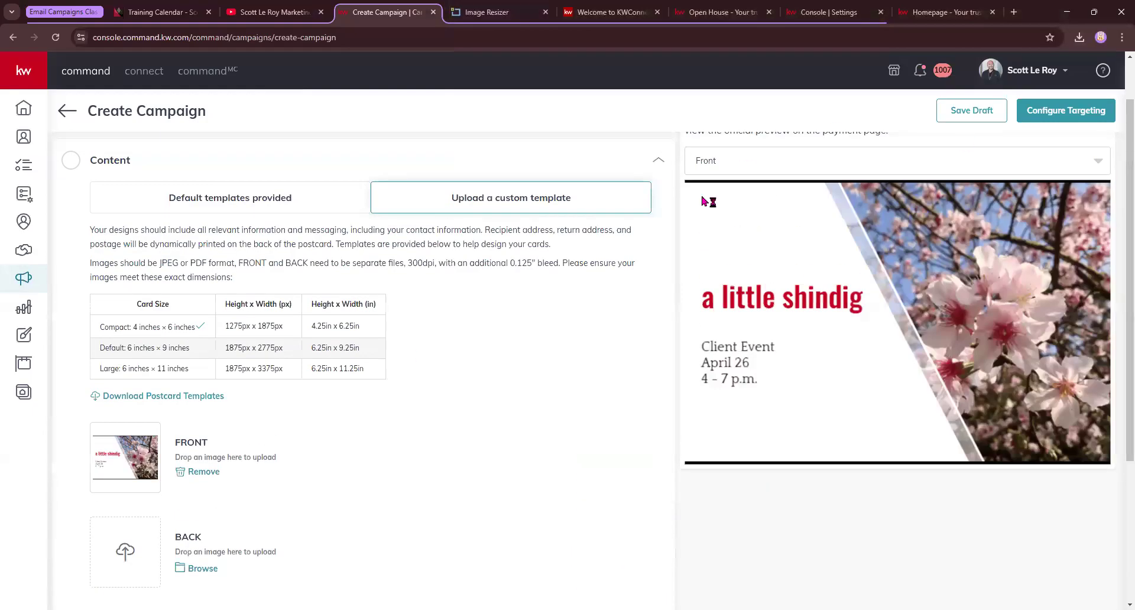
pyautogui.scroll(-1, 267, 372)
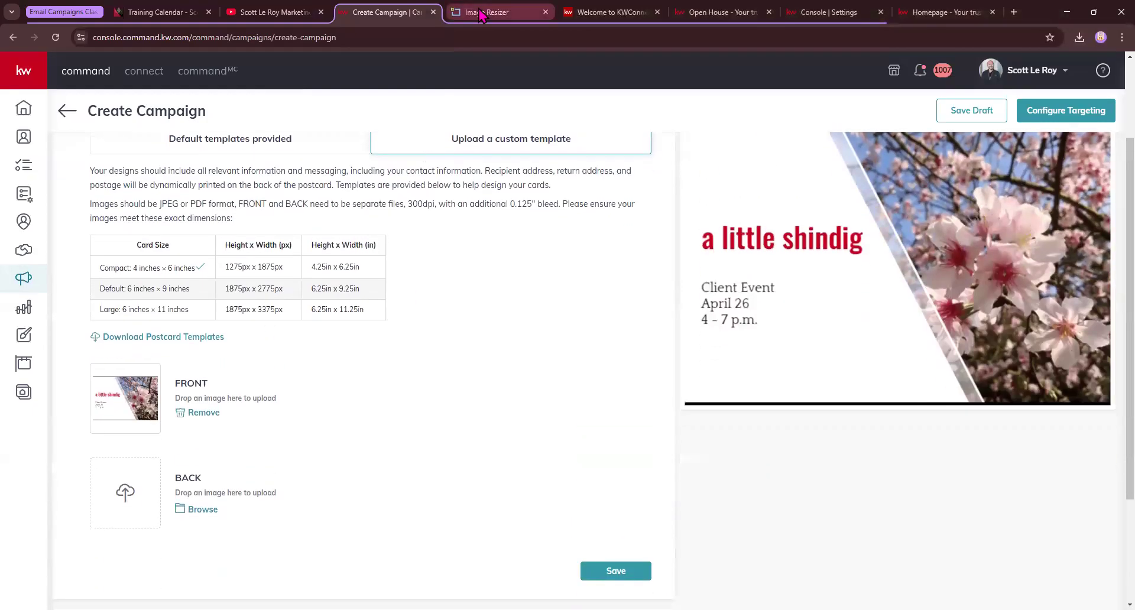
pyautogui.click(476, 12)
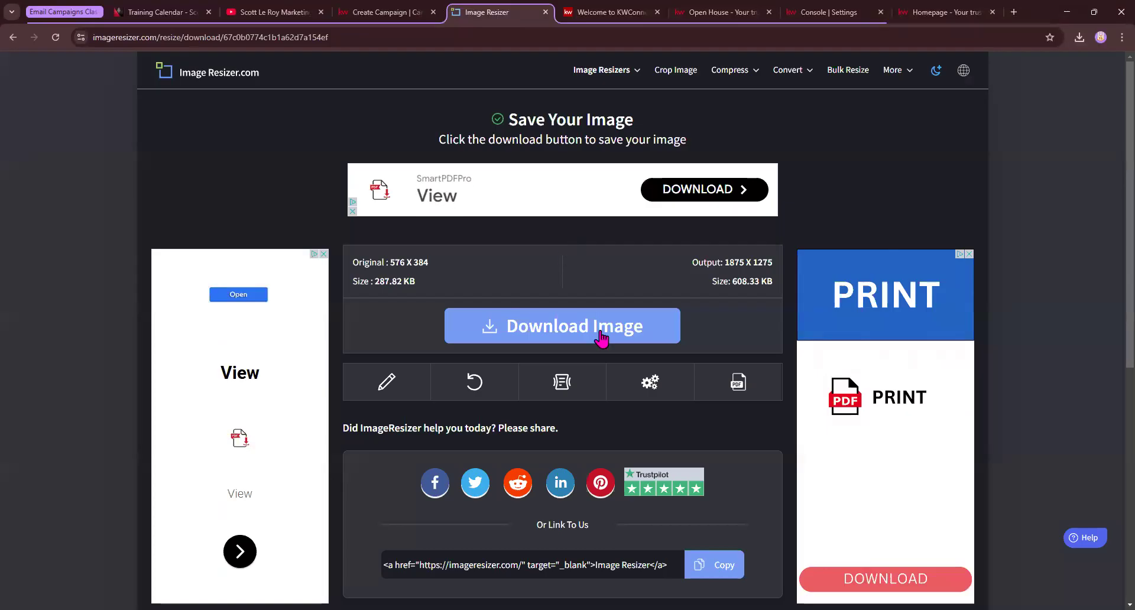
# Start another resize and load 04_Invite_PC_2 from the 04_Invite_PC folder
pyautogui.click(483, 388)
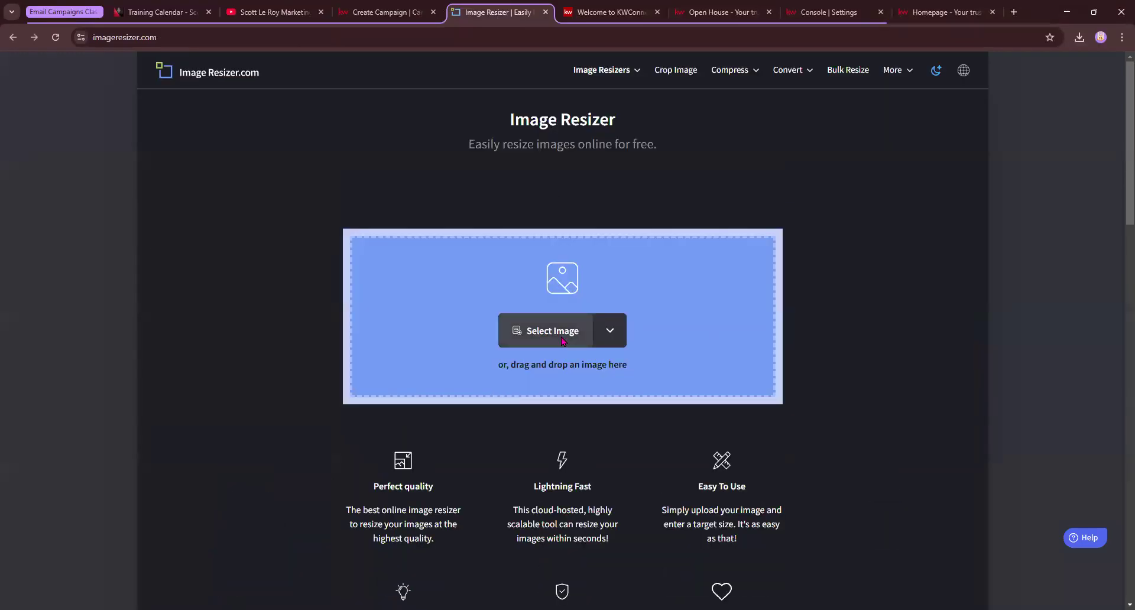
pyautogui.click(562, 342)
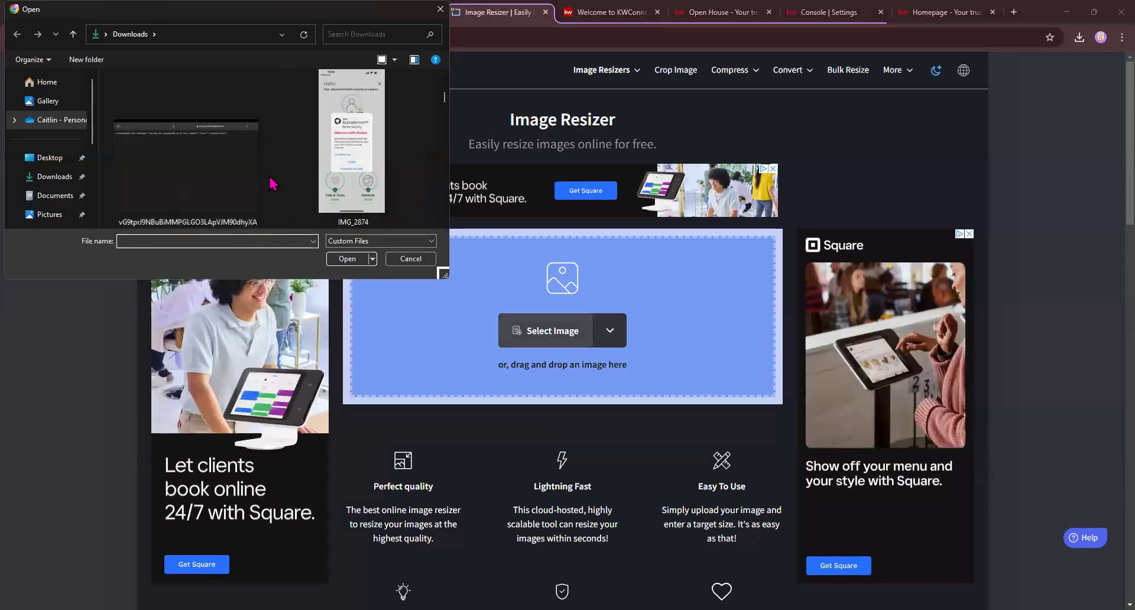
pyautogui.doubleClick(223, 170)
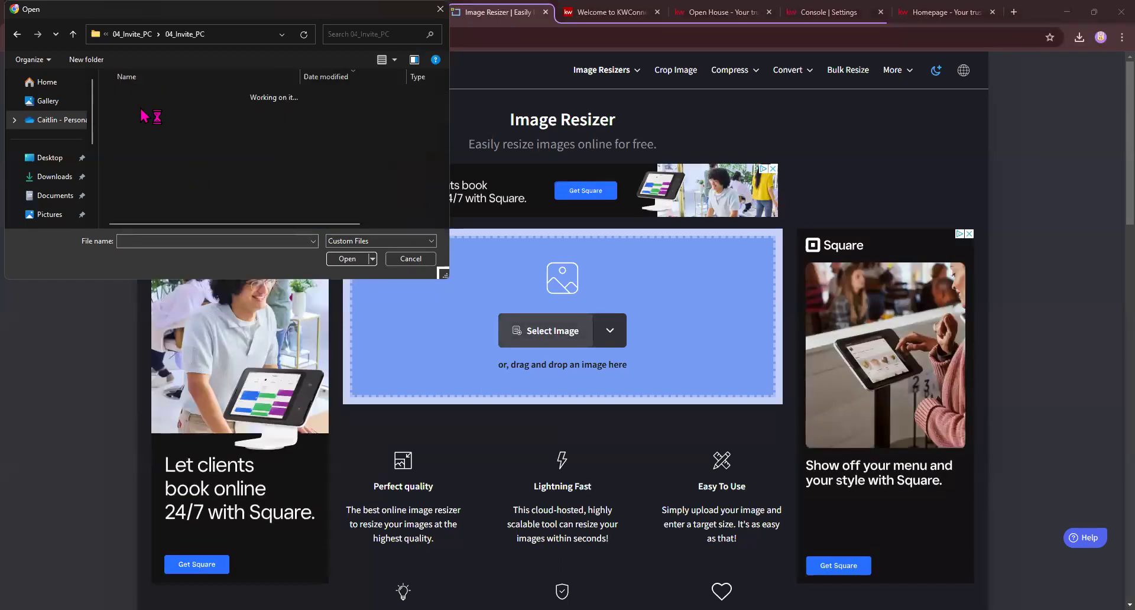
pyautogui.click(148, 133)
pyautogui.doubleClick(148, 132)
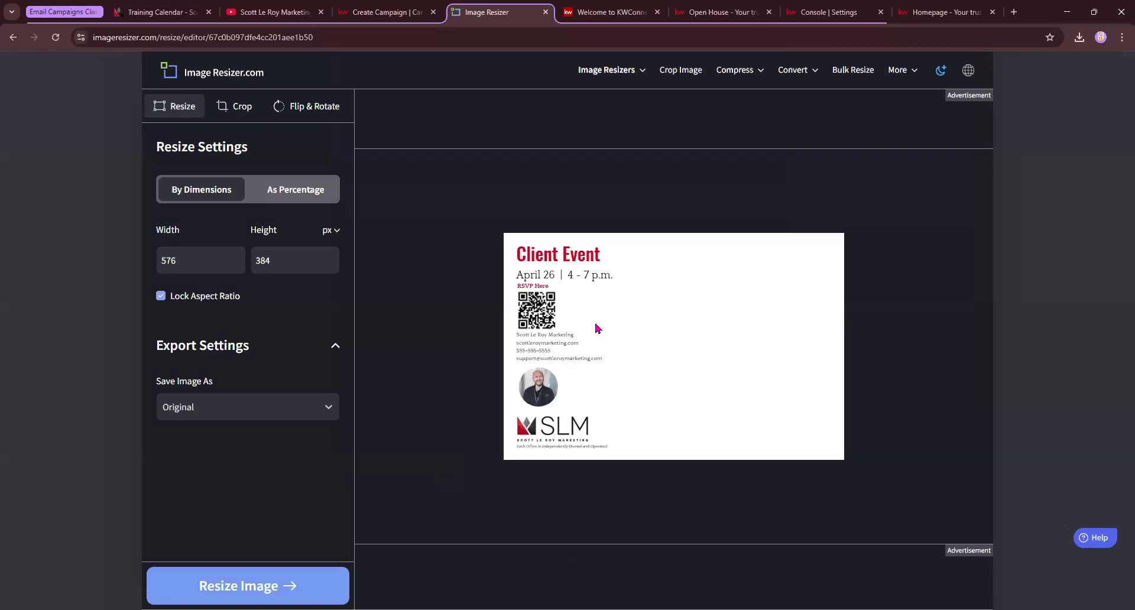
# Resize 04_Invite_PC_2 to 1875 × 1275 px unlocked, download it, and return to Create Campaign
pyautogui.click(226, 32)
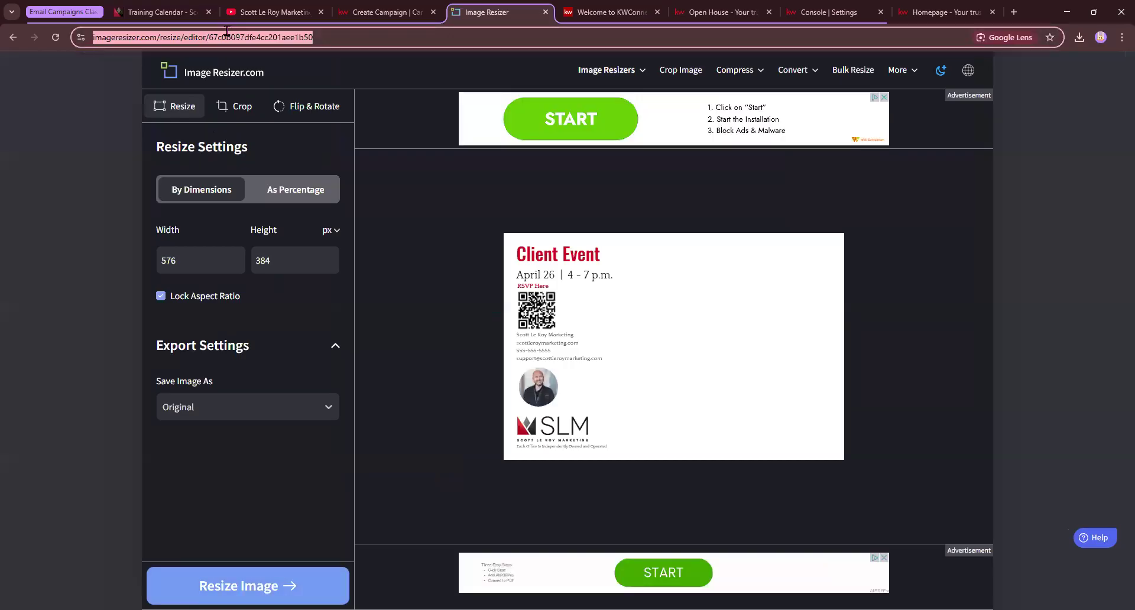
pyautogui.write('1275px x 1875px')
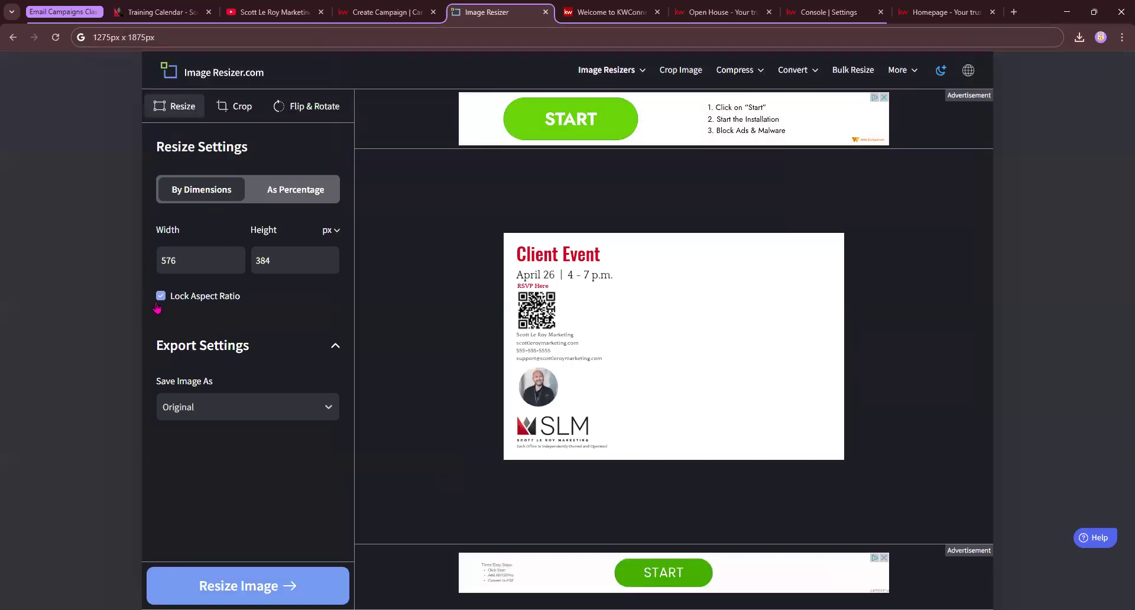
pyautogui.click(169, 296)
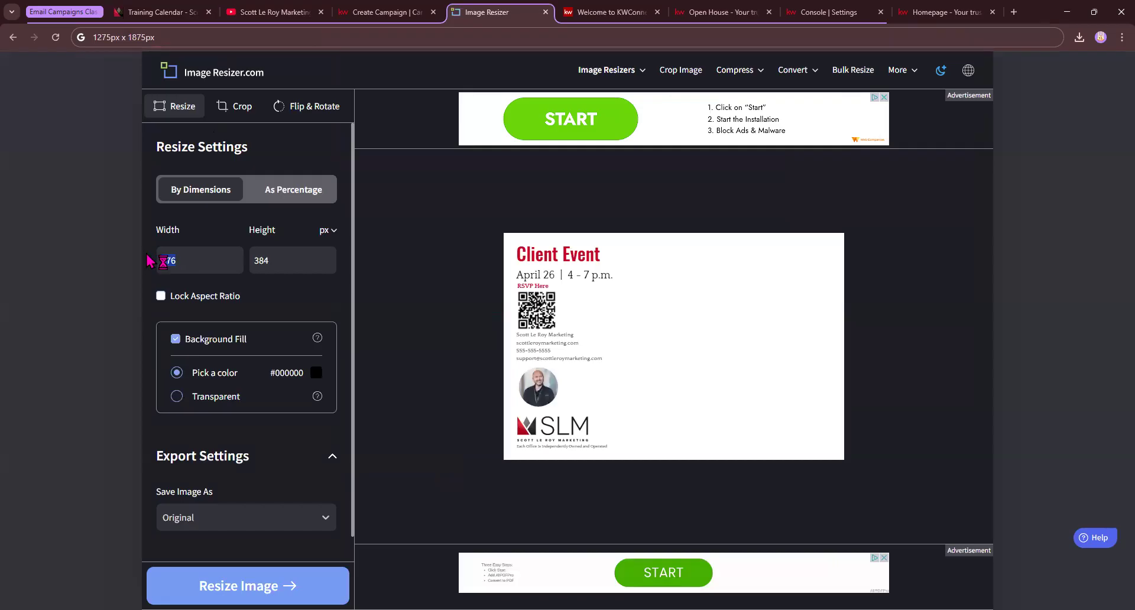
pyautogui.write('1875')
pyautogui.press('Tab')
pyautogui.write('1275')
pyautogui.click(270, 587)
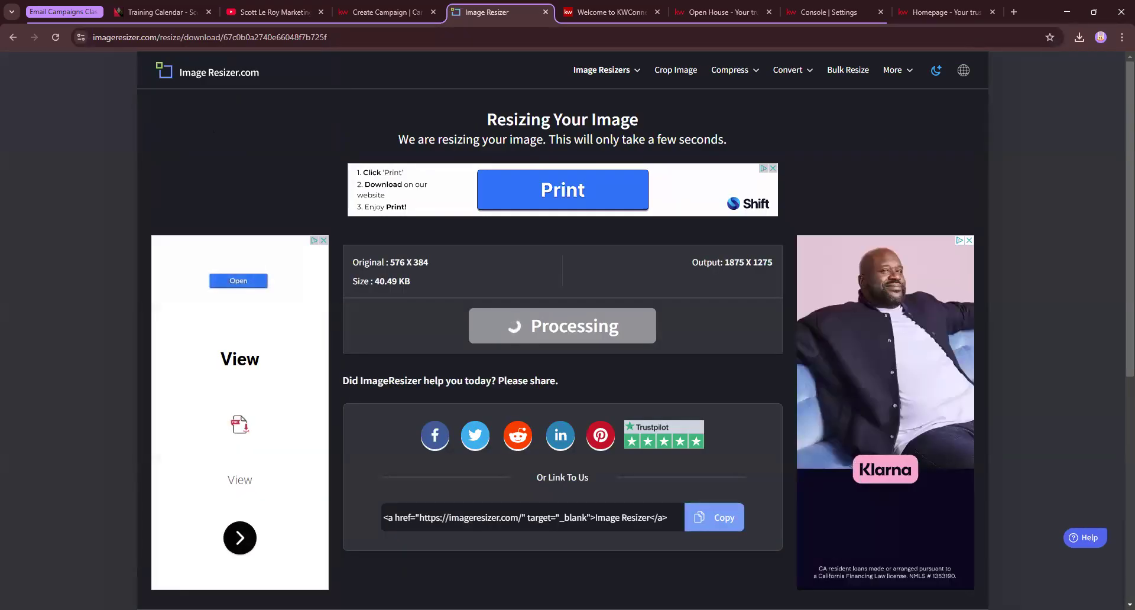
pyautogui.click(621, 329)
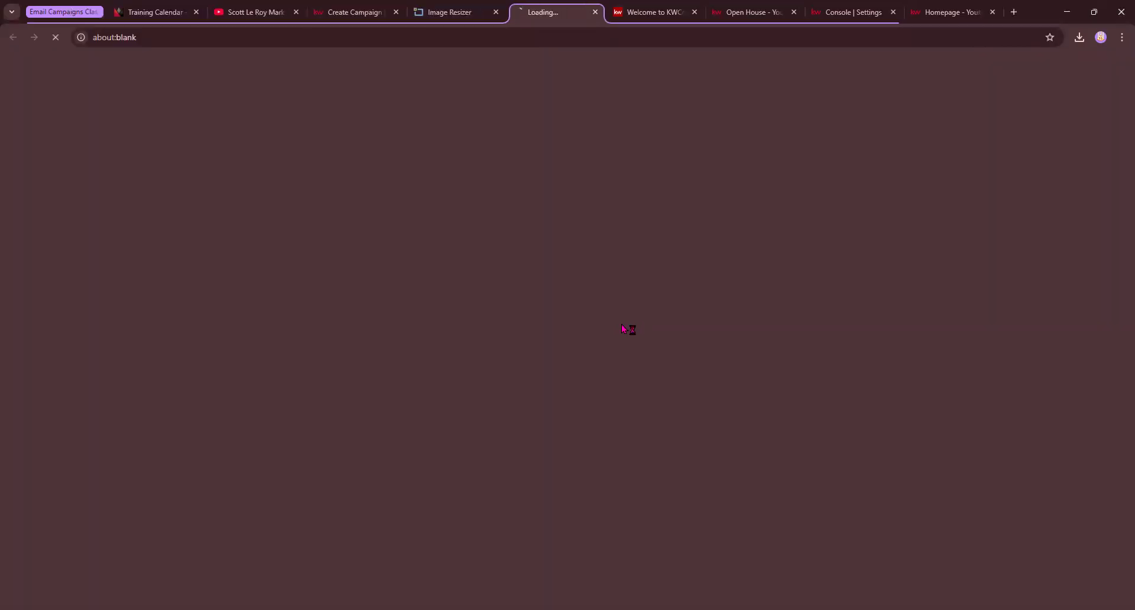
pyautogui.click(361, 12)
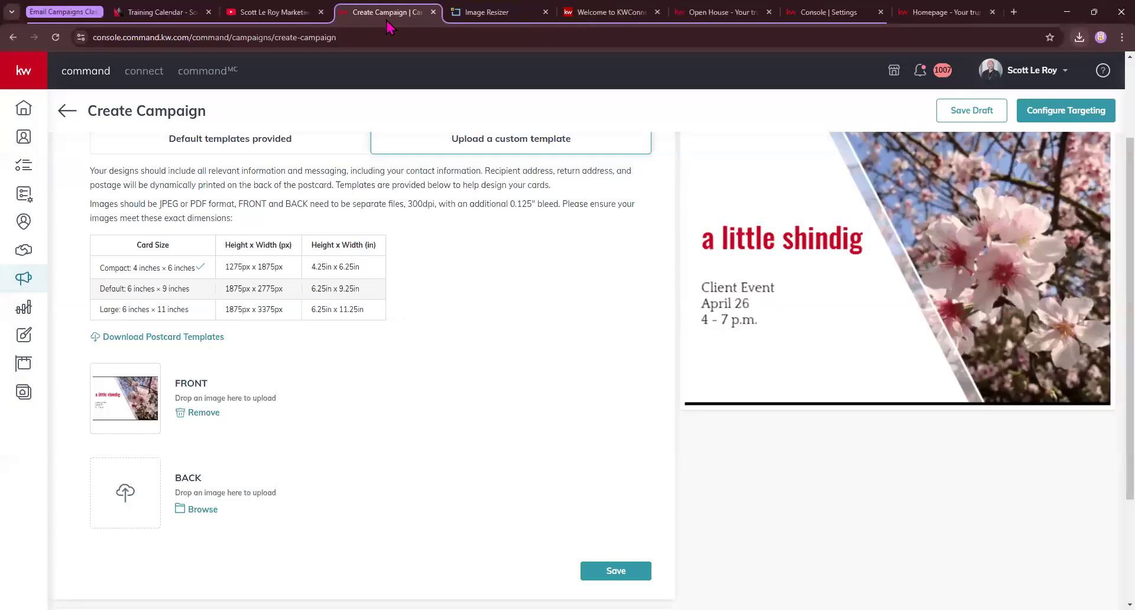
# Upload 04_Invite_PC_2 as the postcard BACK, preview the Back side, and save Content
pyautogui.click(200, 511)
pyautogui.doubleClick(201, 141)
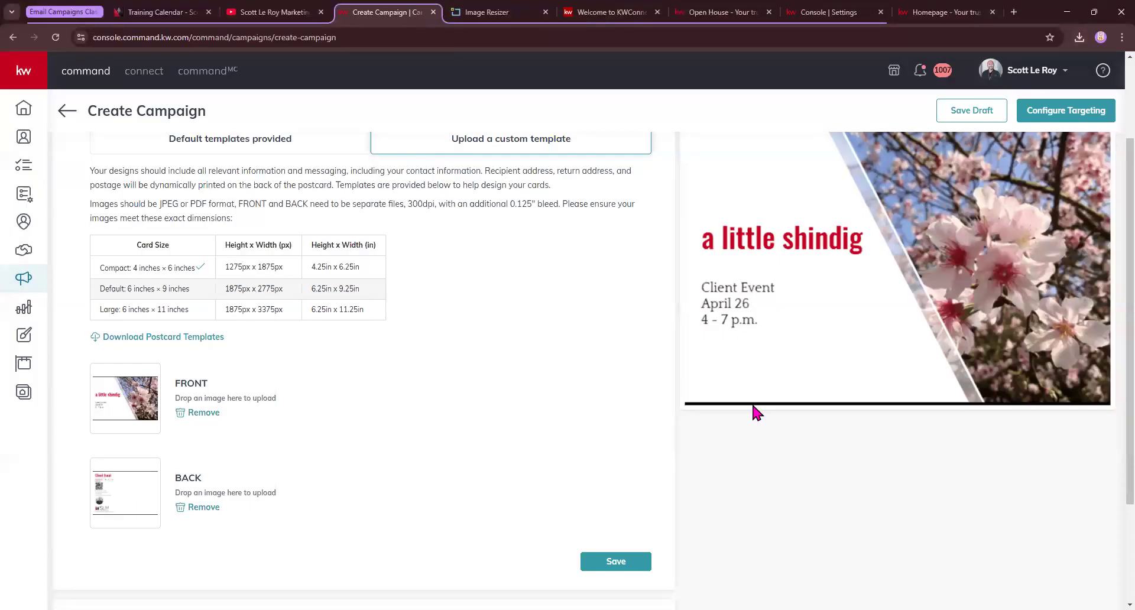
pyautogui.scroll(2, 754, 412)
pyautogui.click(857, 219)
pyautogui.click(795, 274)
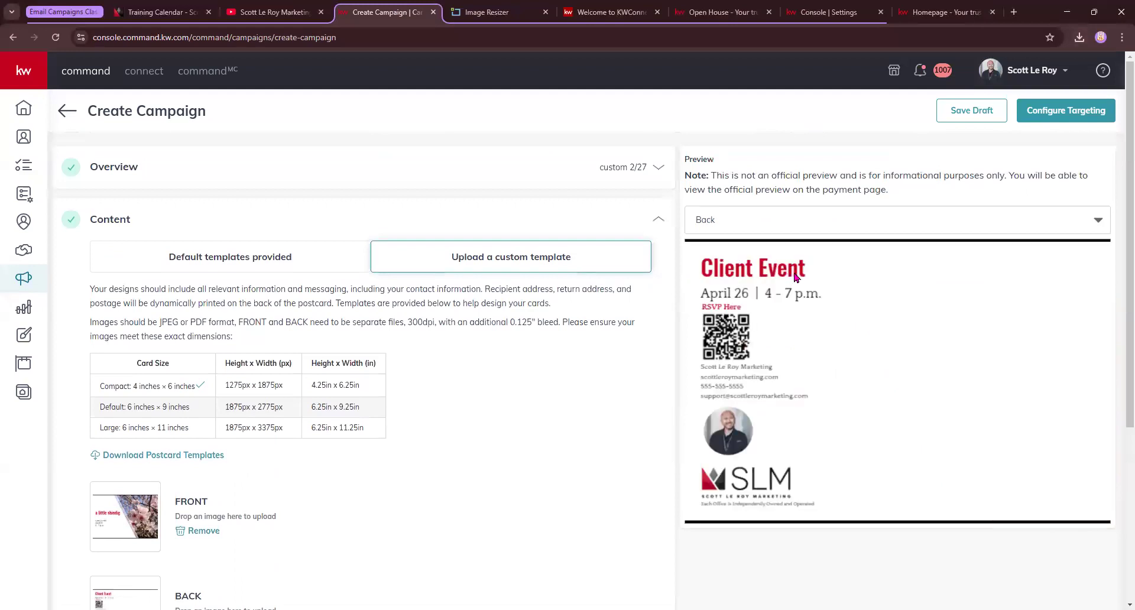
pyautogui.moveTo(871, 253); pyautogui.dragTo(932, 320)
pyautogui.scroll(-4, 330, 471)
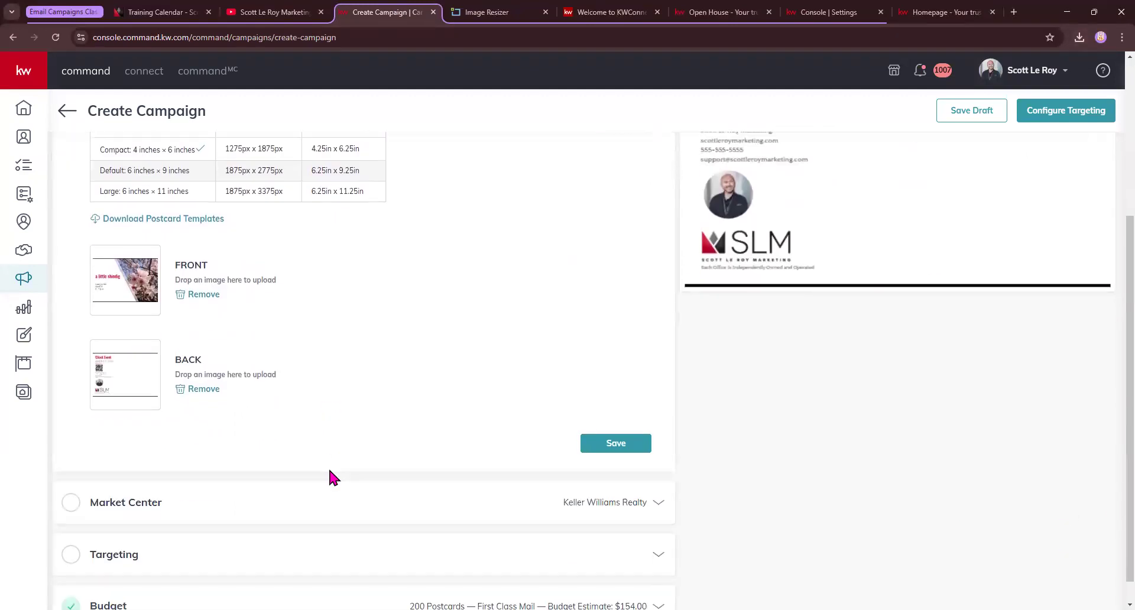
pyautogui.click(632, 447)
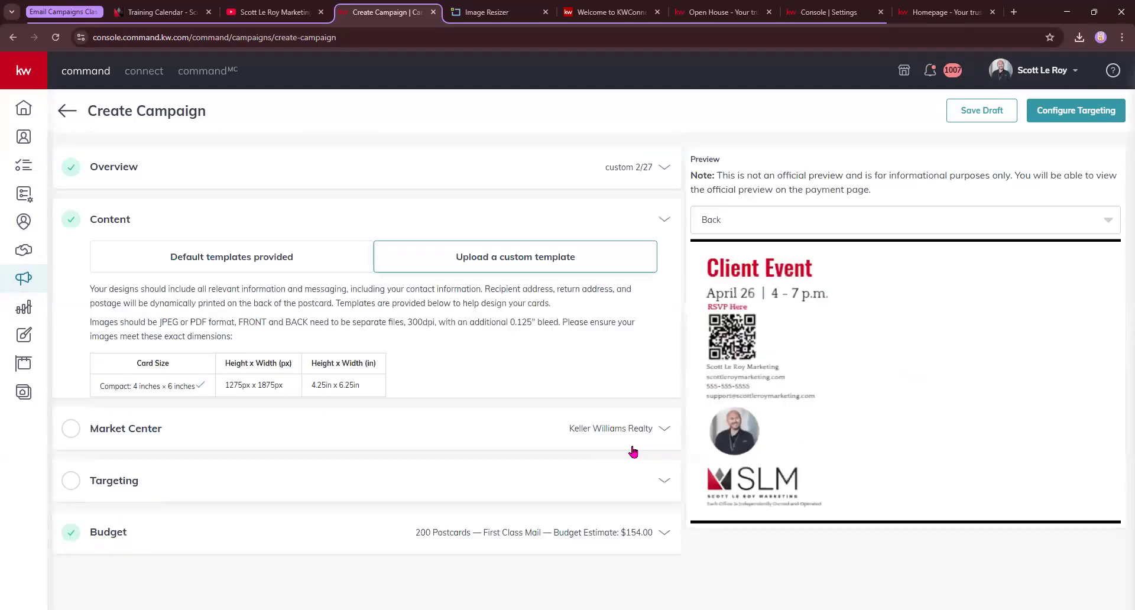
# Paste the office zip into the Market Center address, verify and confirm it, then expand Targeting
pyautogui.click(633, 276)
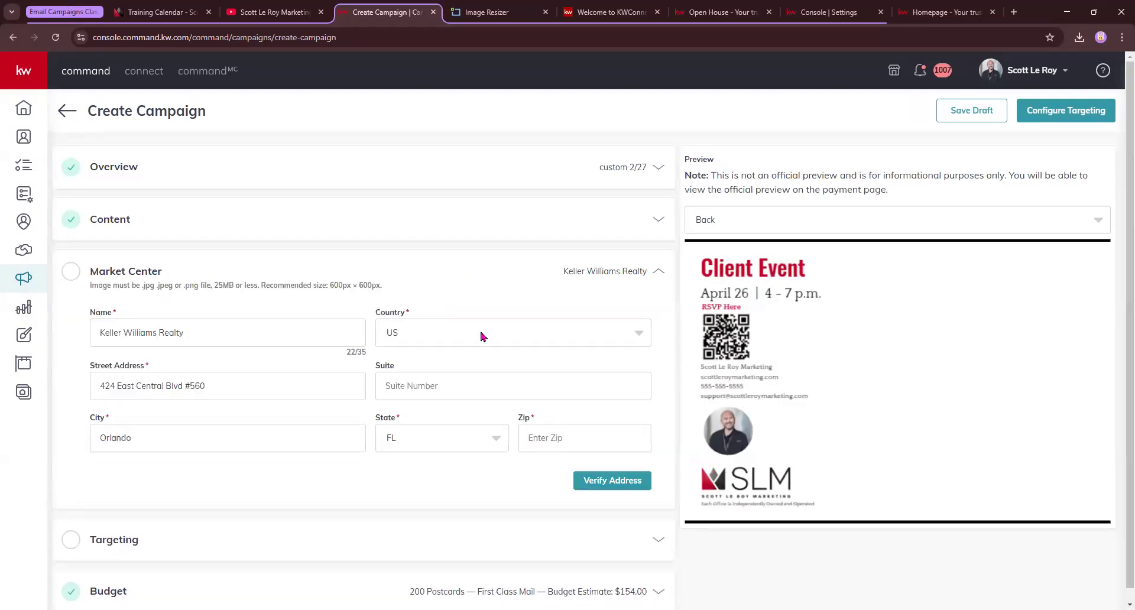
pyautogui.click(272, 13)
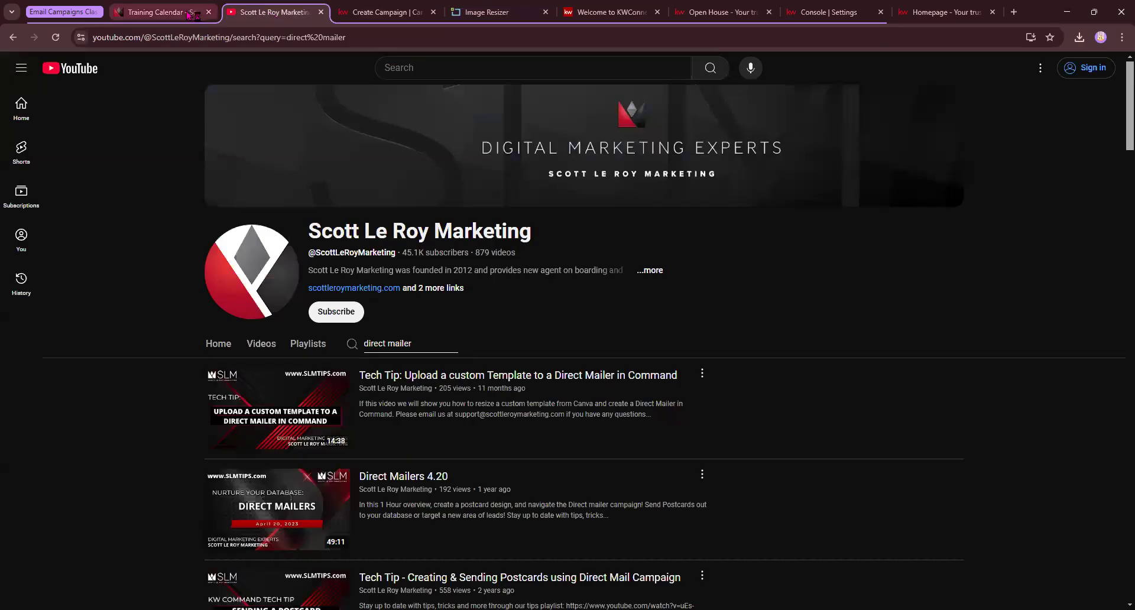
pyautogui.click(160, 12)
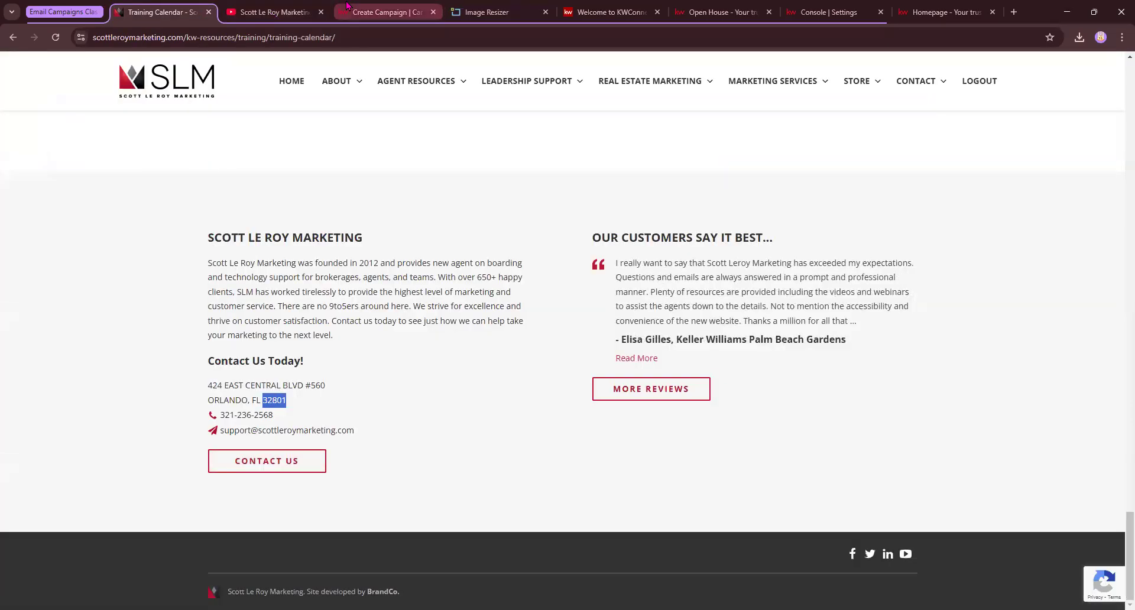
pyautogui.click(387, 12)
pyautogui.click(567, 433)
pyautogui.write('32801')
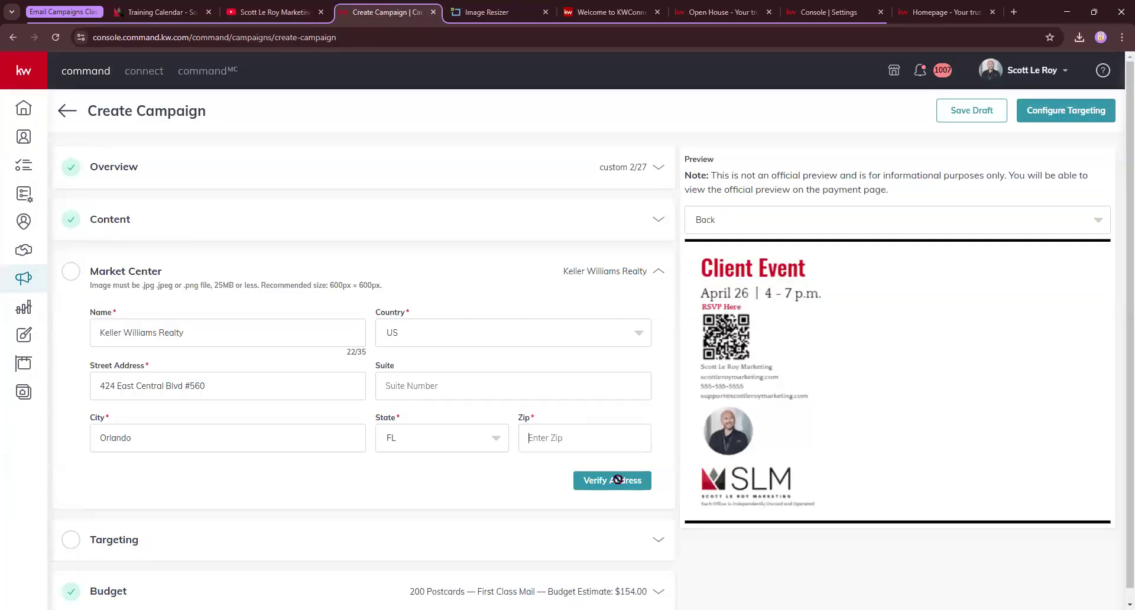
pyautogui.click(614, 480)
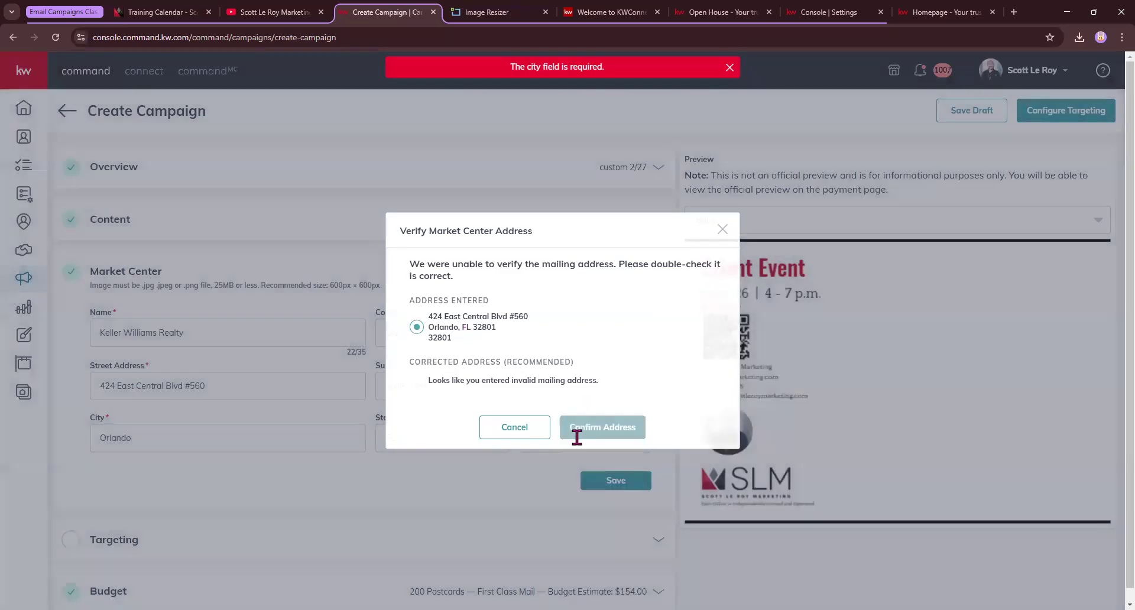
pyautogui.click(577, 436)
pyautogui.click(634, 325)
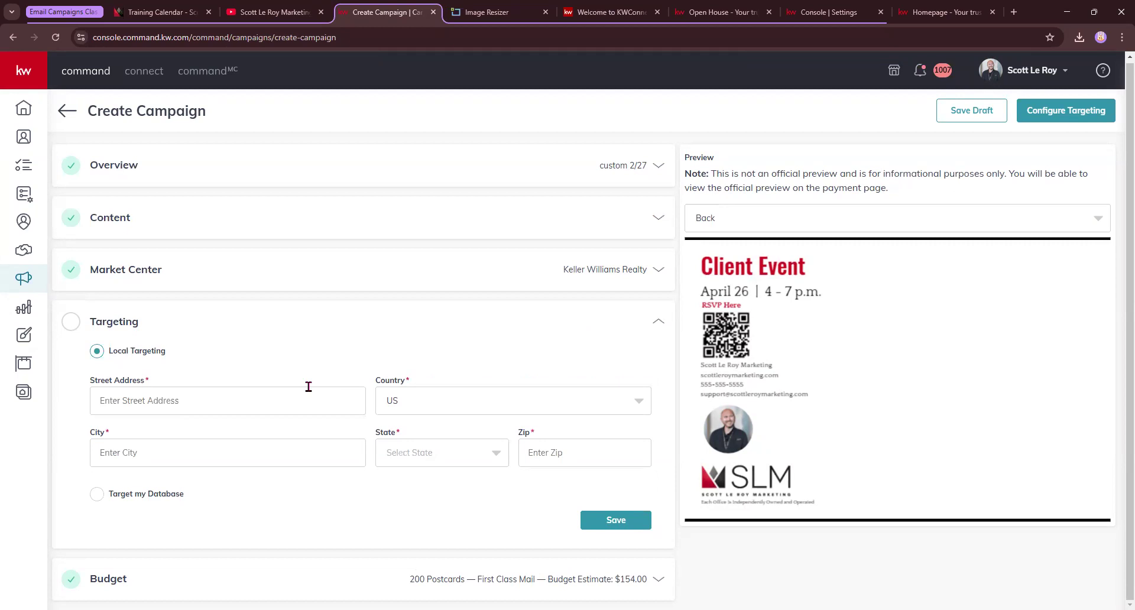
# Target database contacts and filter the contact list by the class demo tag
pyautogui.click(98, 494)
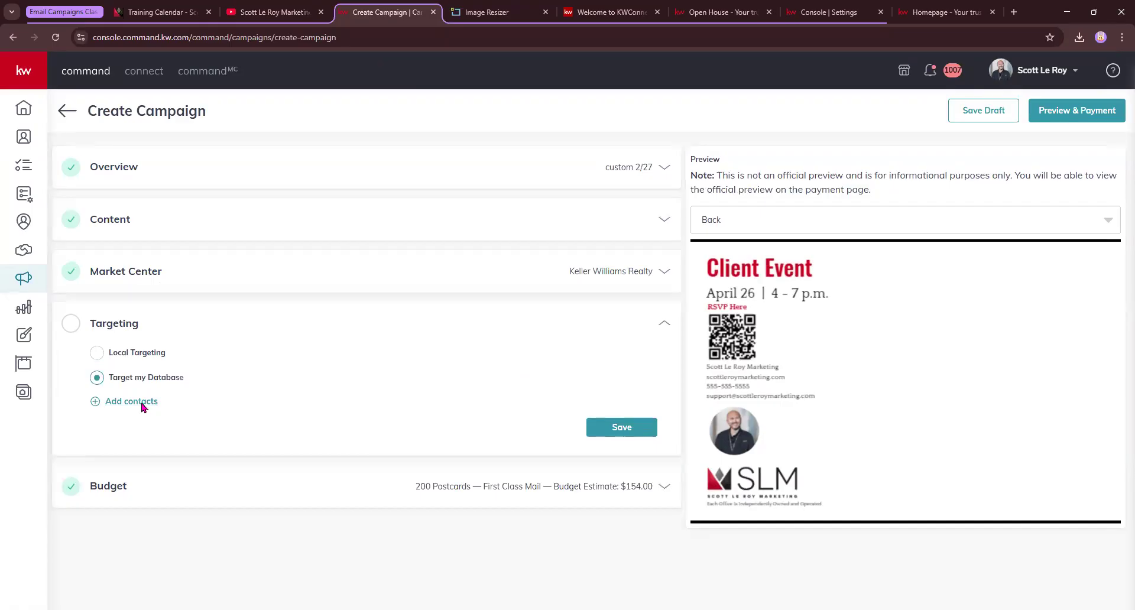
pyautogui.click(142, 406)
pyautogui.click(679, 140)
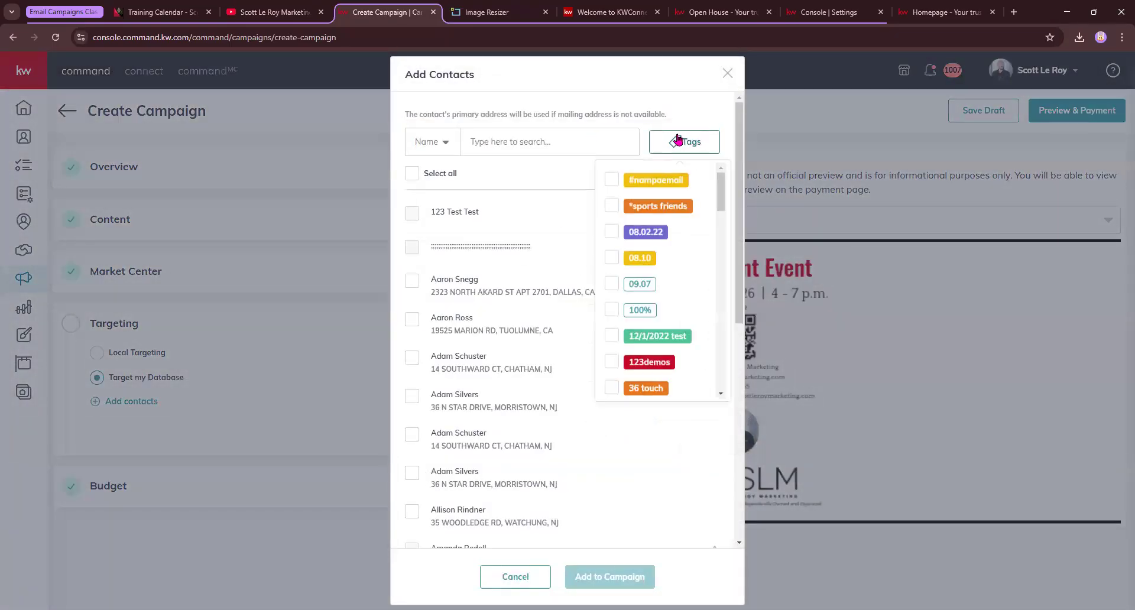
pyautogui.scroll(-15, 643, 278)
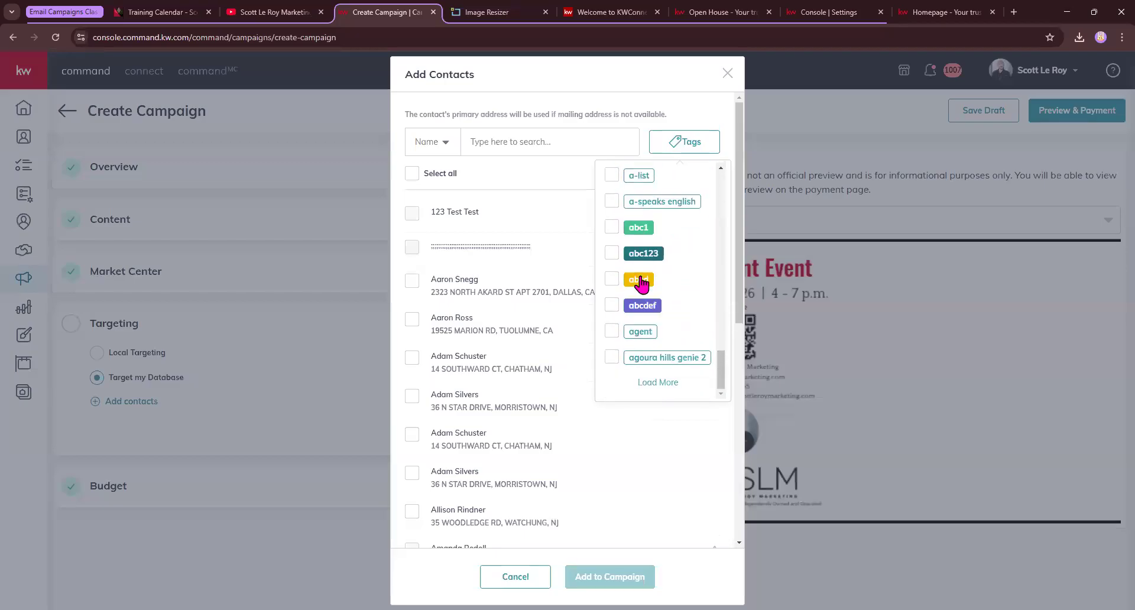
pyautogui.click(658, 382)
pyautogui.scroll(-8, 664, 325)
pyautogui.scroll(-15, 663, 327)
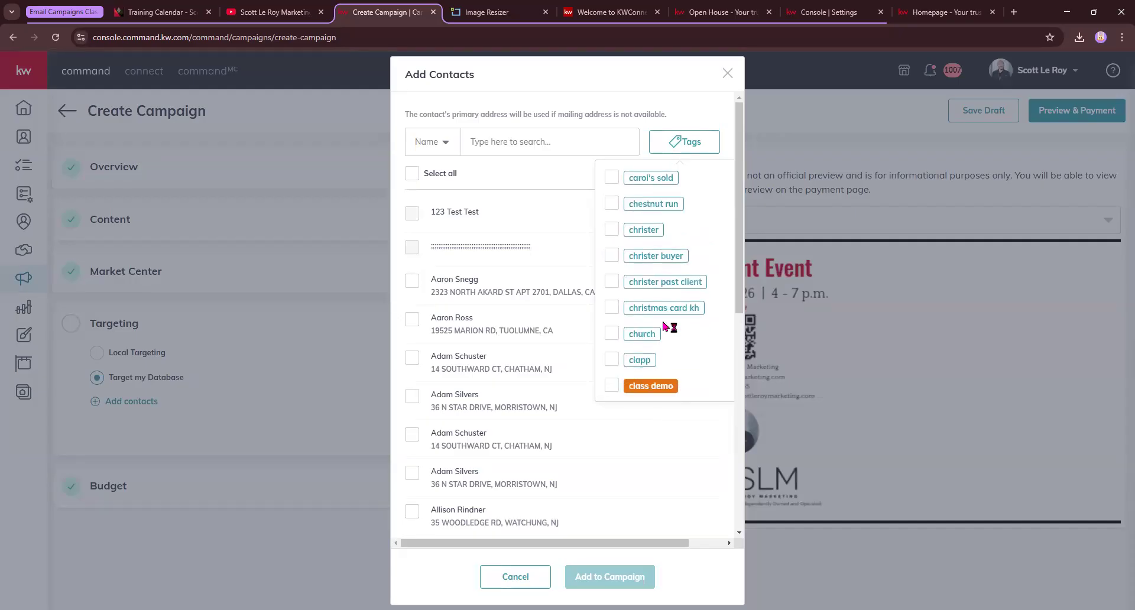
pyautogui.scroll(-3, 663, 327)
pyautogui.click(646, 267)
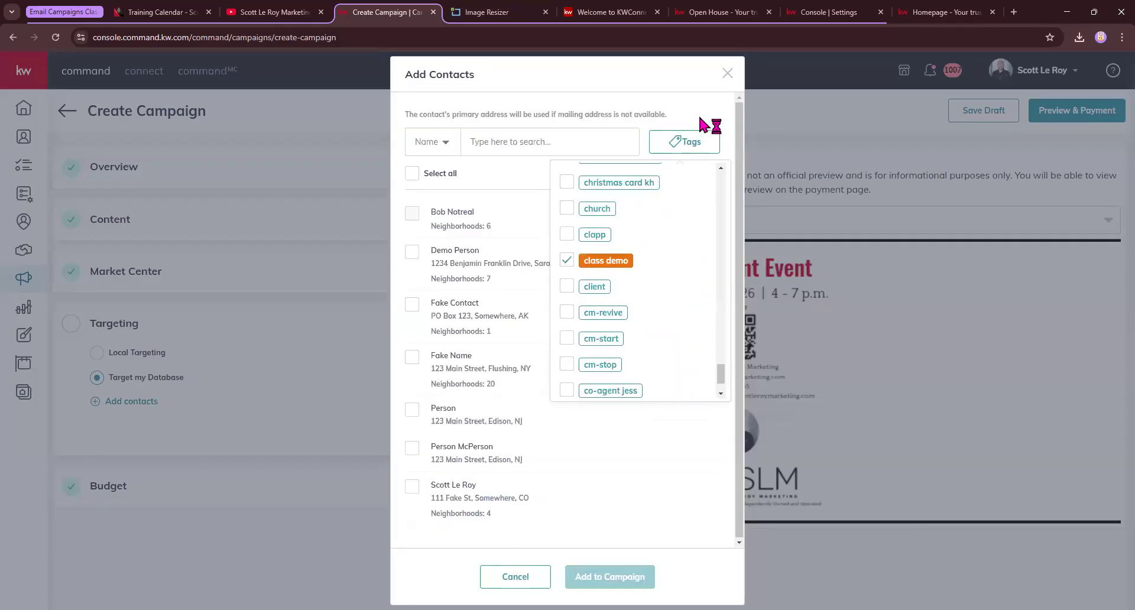
pyautogui.click(700, 118)
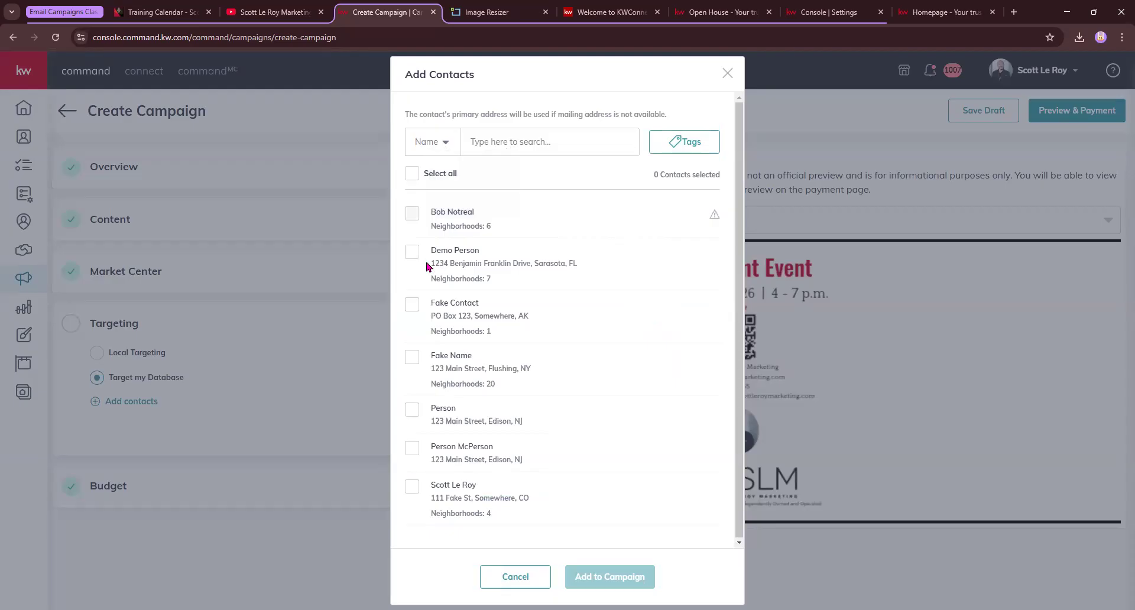
# Select all six class demo contacts and add them to the campaign
pyautogui.moveTo(459, 116); pyautogui.dragTo(679, 119)
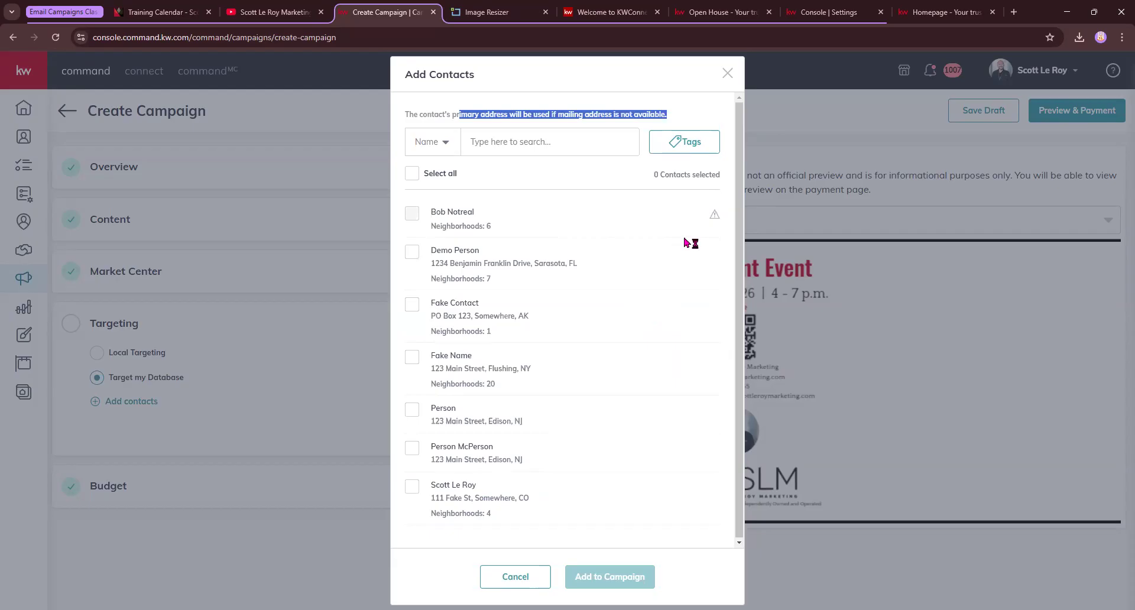
pyautogui.click(412, 253)
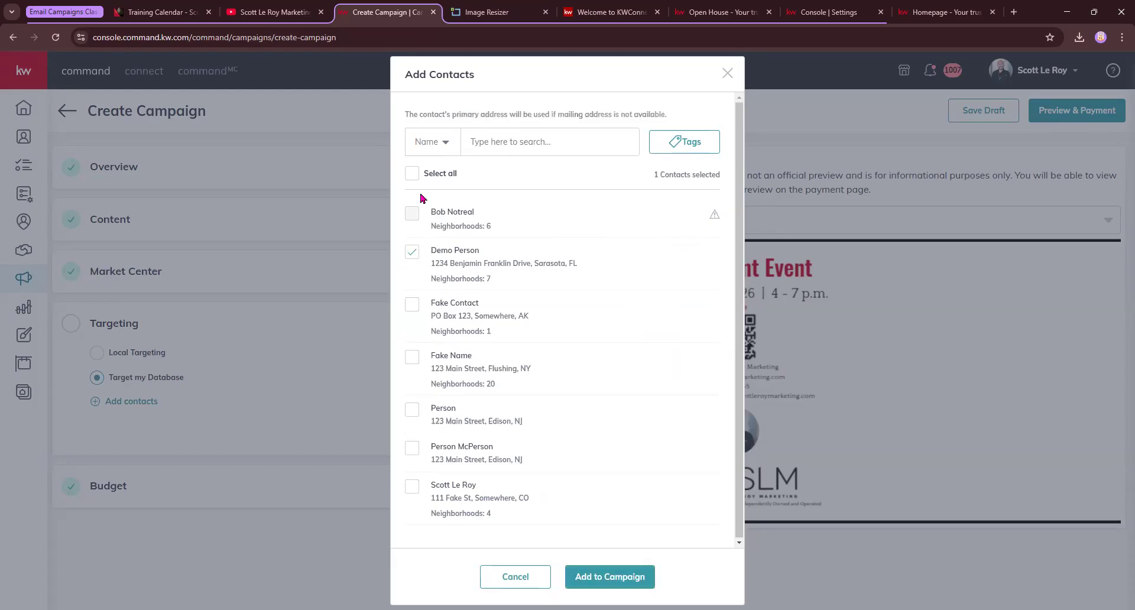
pyautogui.click(413, 174)
pyautogui.click(635, 575)
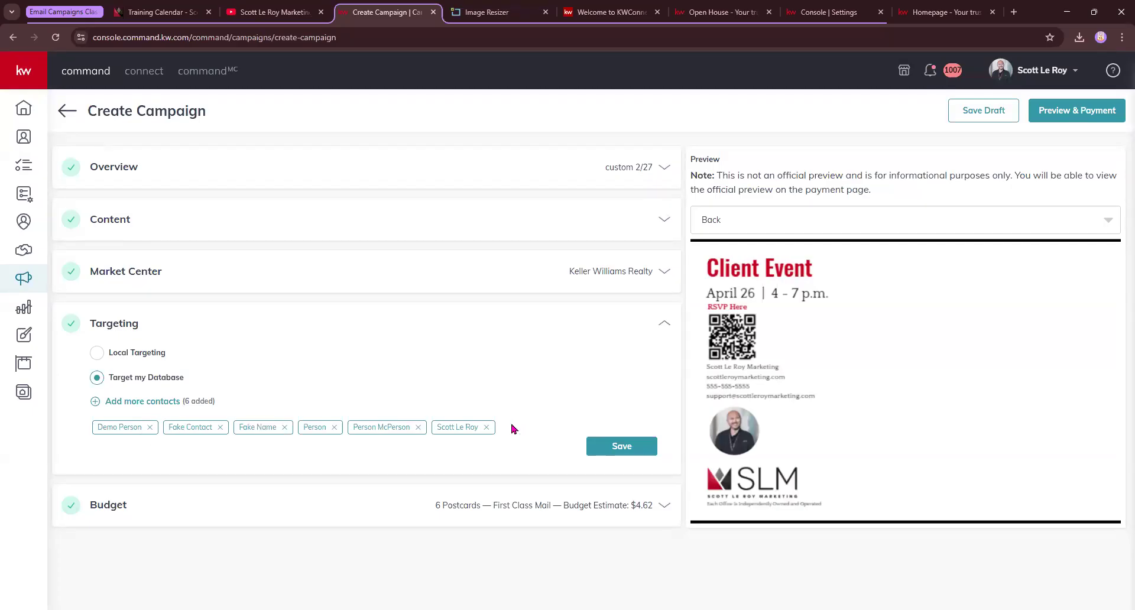
# Save the six-contact targeting, then save the budget with First Class postage at $4.62
pyautogui.moveTo(186, 402); pyautogui.dragTo(236, 404)
pyautogui.click(631, 452)
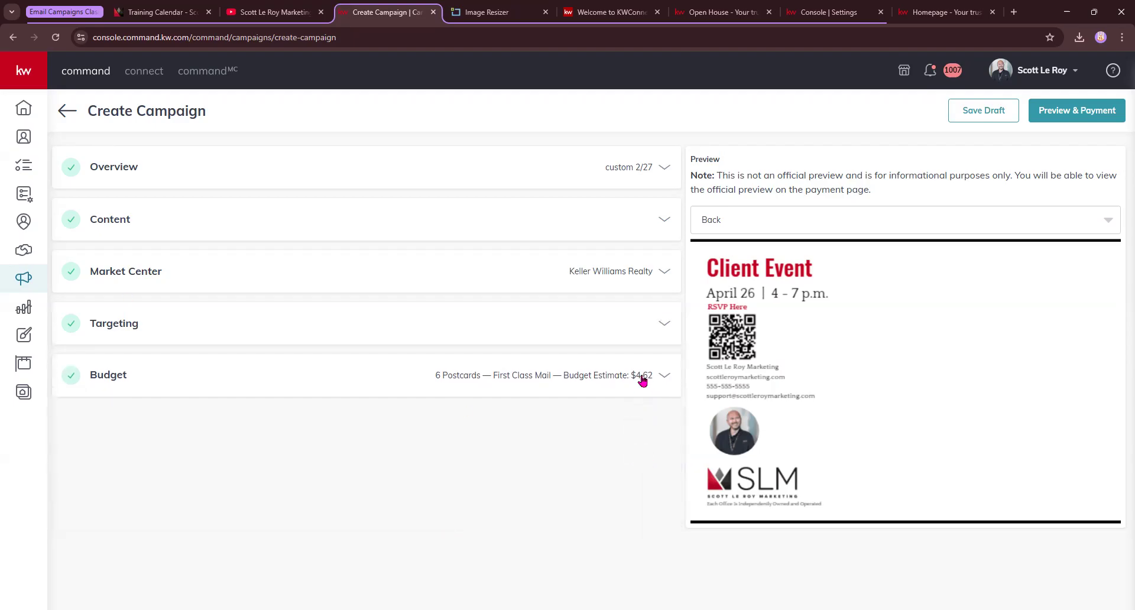
pyautogui.click(644, 381)
pyautogui.moveTo(139, 460); pyautogui.dragTo(252, 460)
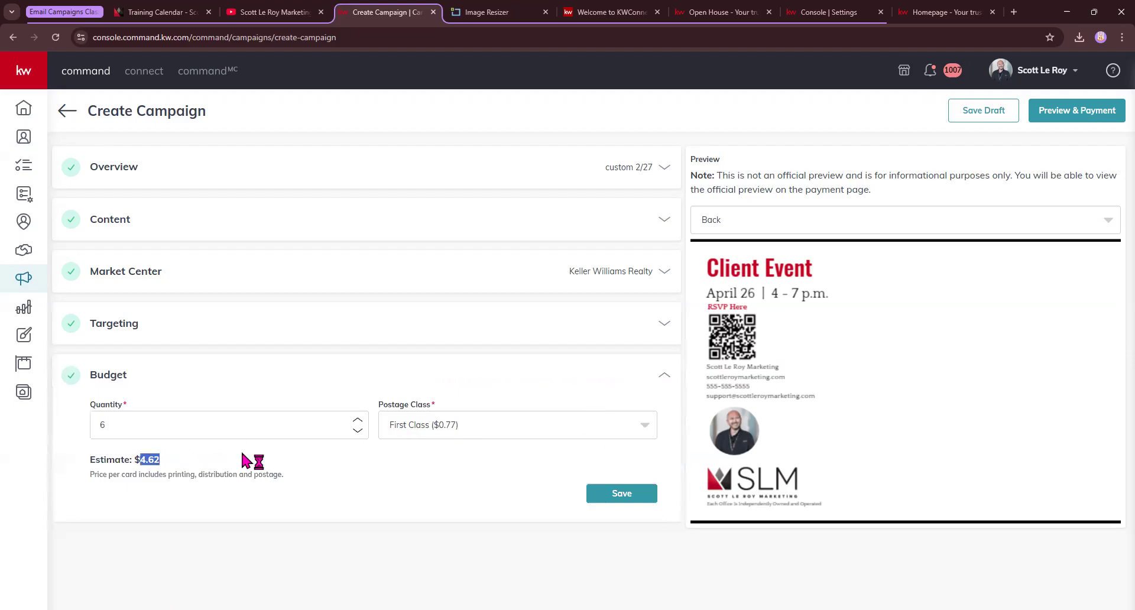
pyautogui.click(587, 432)
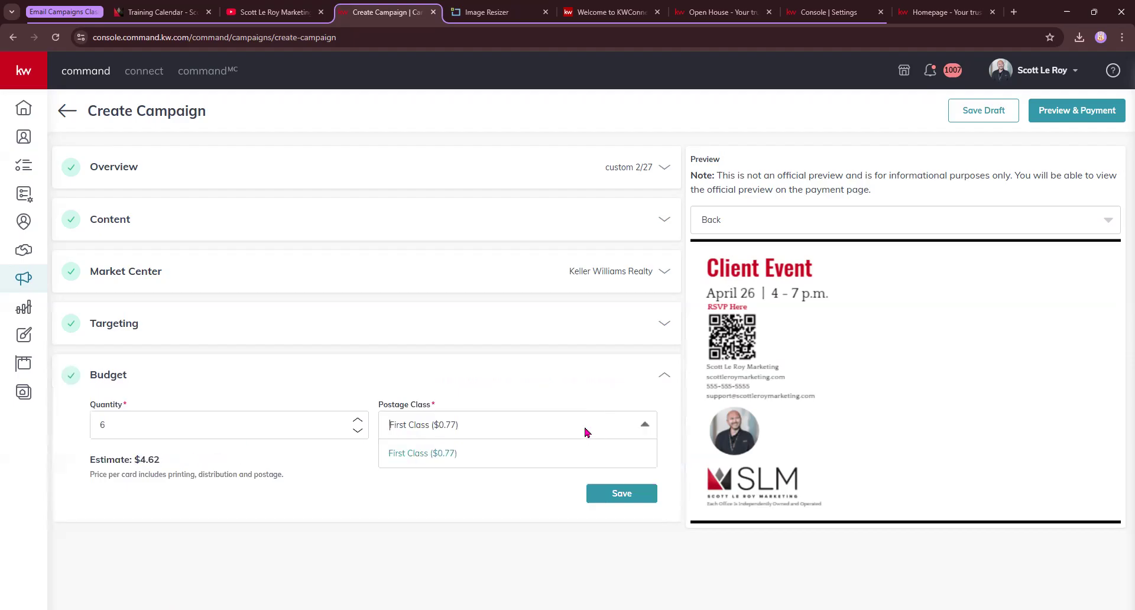
pyautogui.click(435, 456)
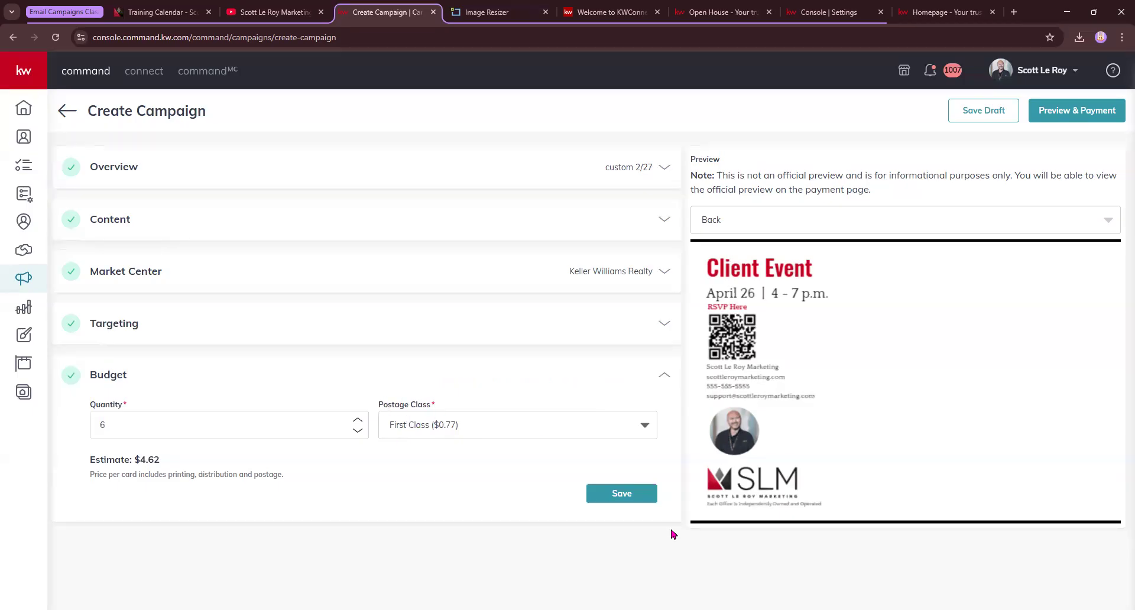
pyautogui.click(618, 493)
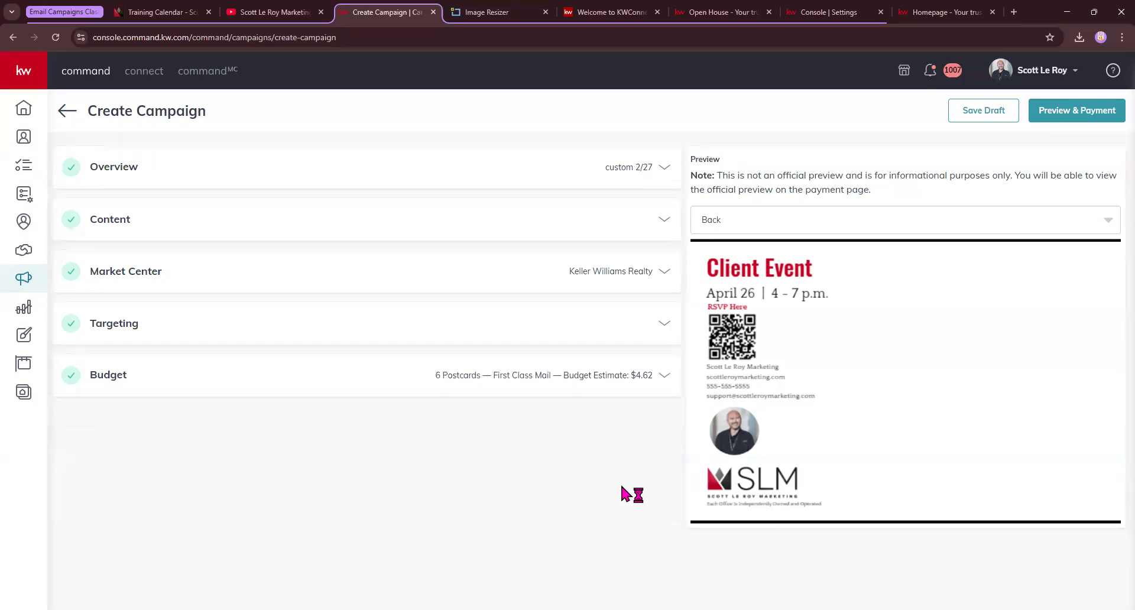
# Confirm creating the campaign and open the larger two-page postcard proof PDF
pyautogui.click(1073, 113)
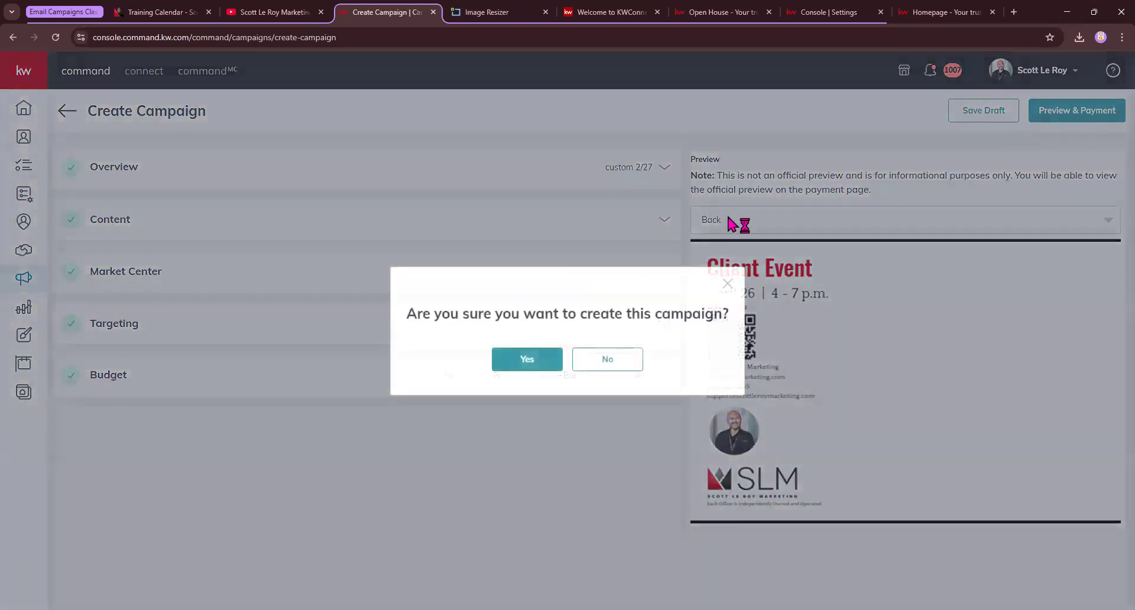
pyautogui.click(540, 357)
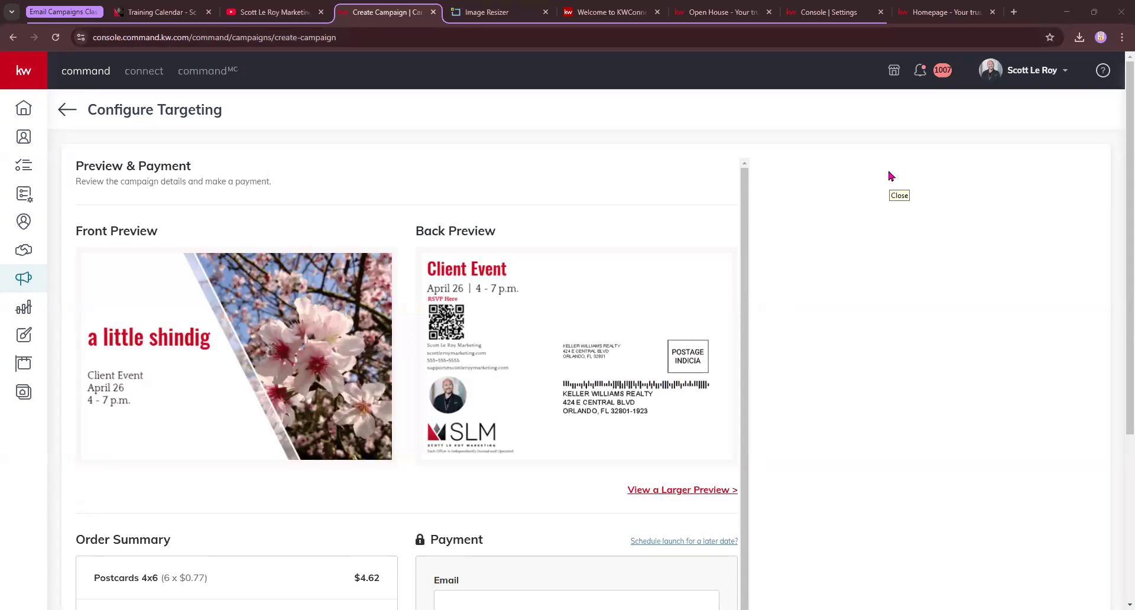
pyautogui.scroll(-1, 644, 346)
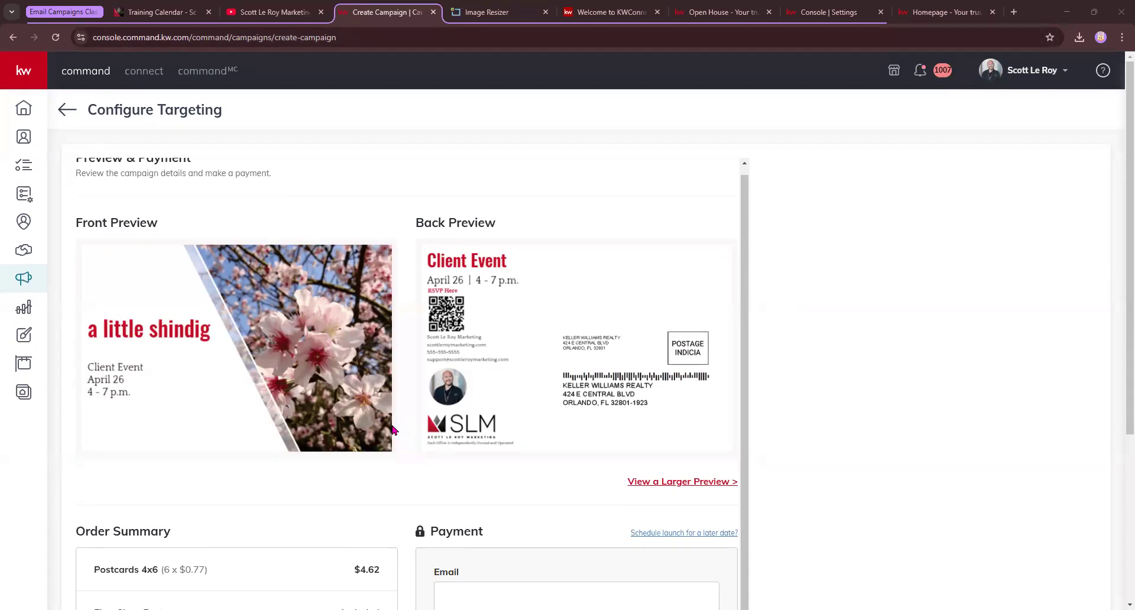
pyautogui.click(692, 432)
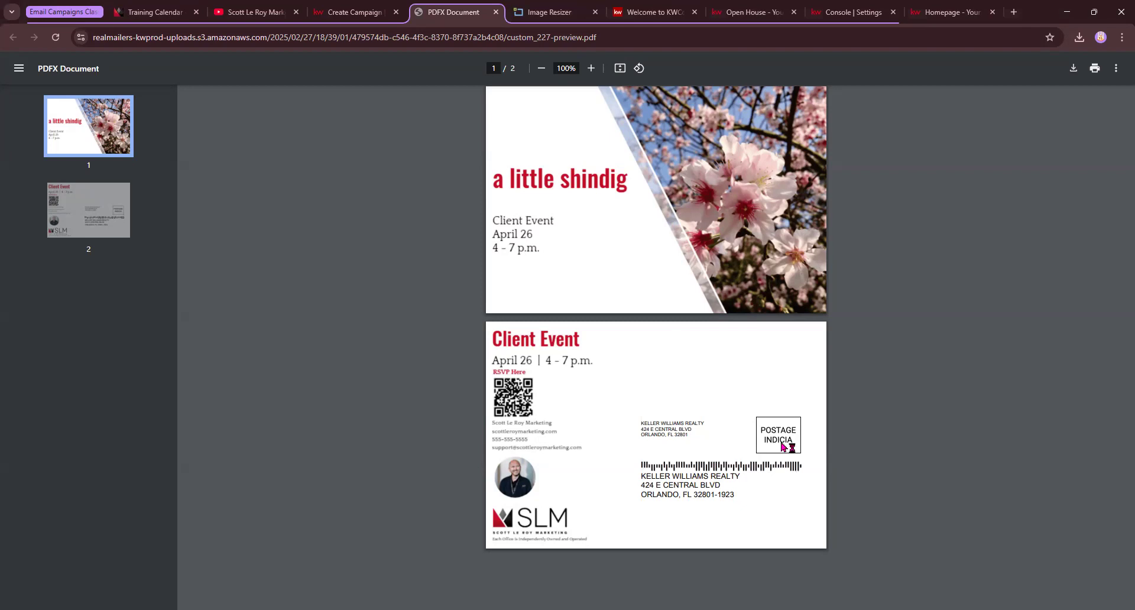
# Review the Order Summary's postcard quantity, First Class postage and $4.62 total, then return to Direct Mail
pyautogui.click(323, 7)
pyautogui.scroll(-4, 283, 414)
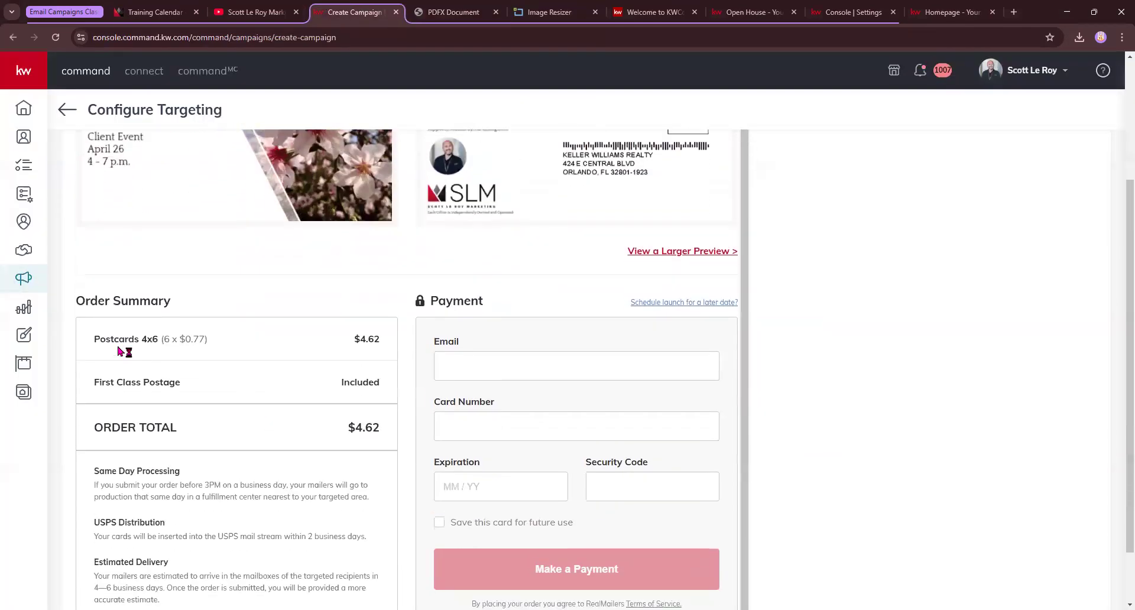
pyautogui.moveTo(119, 343); pyautogui.dragTo(197, 350)
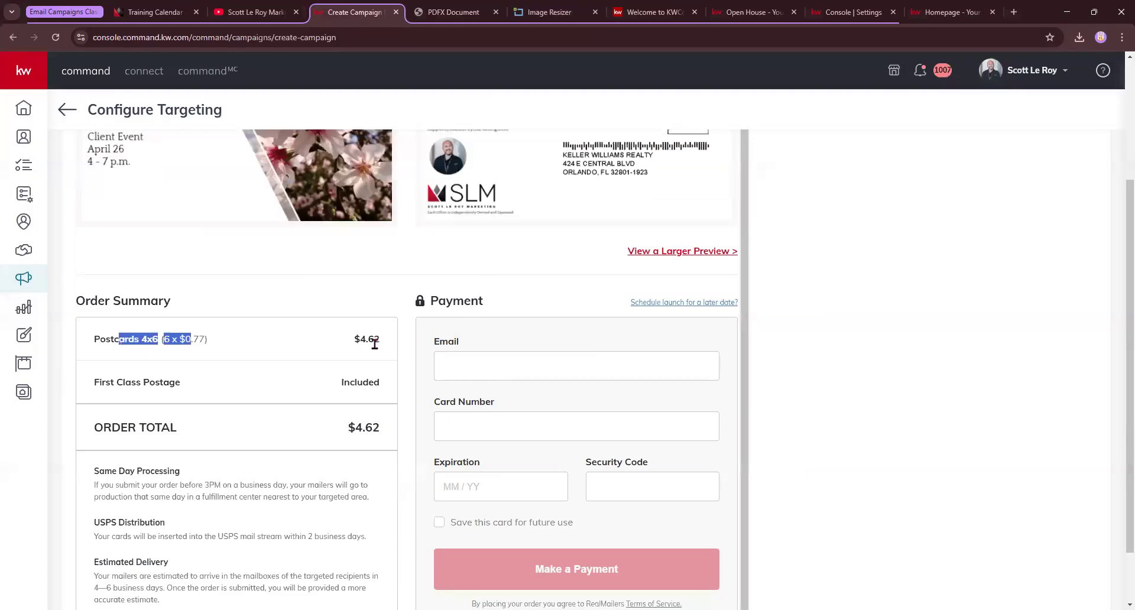
pyautogui.moveTo(126, 390); pyautogui.dragTo(274, 392)
pyautogui.click(119, 430)
pyautogui.moveTo(119, 431); pyautogui.dragTo(249, 424)
pyautogui.scroll(-1, 322, 557)
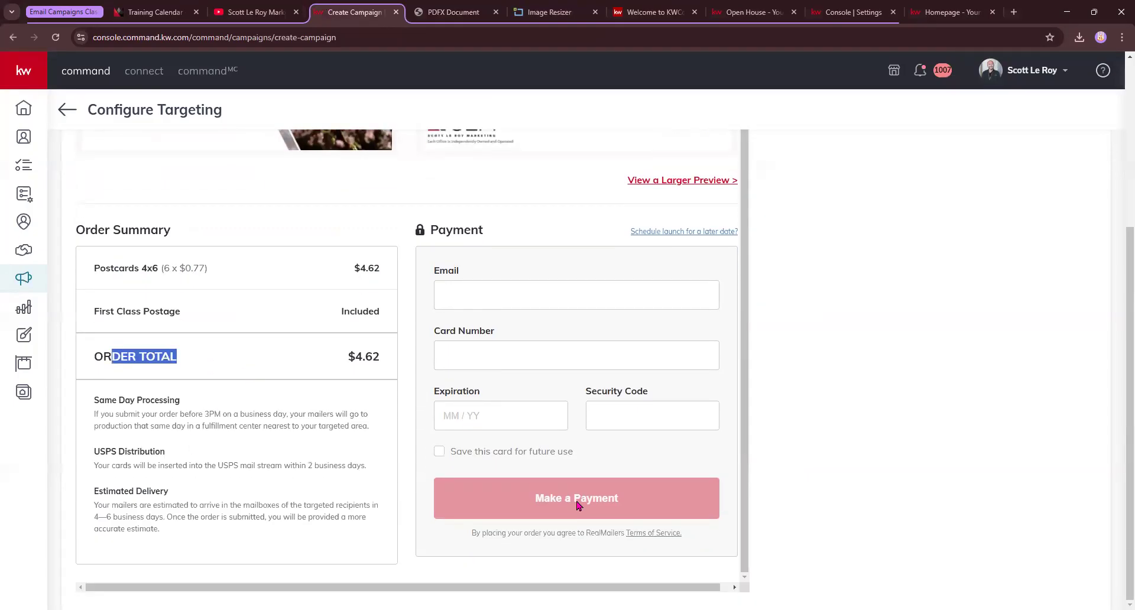
pyautogui.scroll(2, 727, 349)
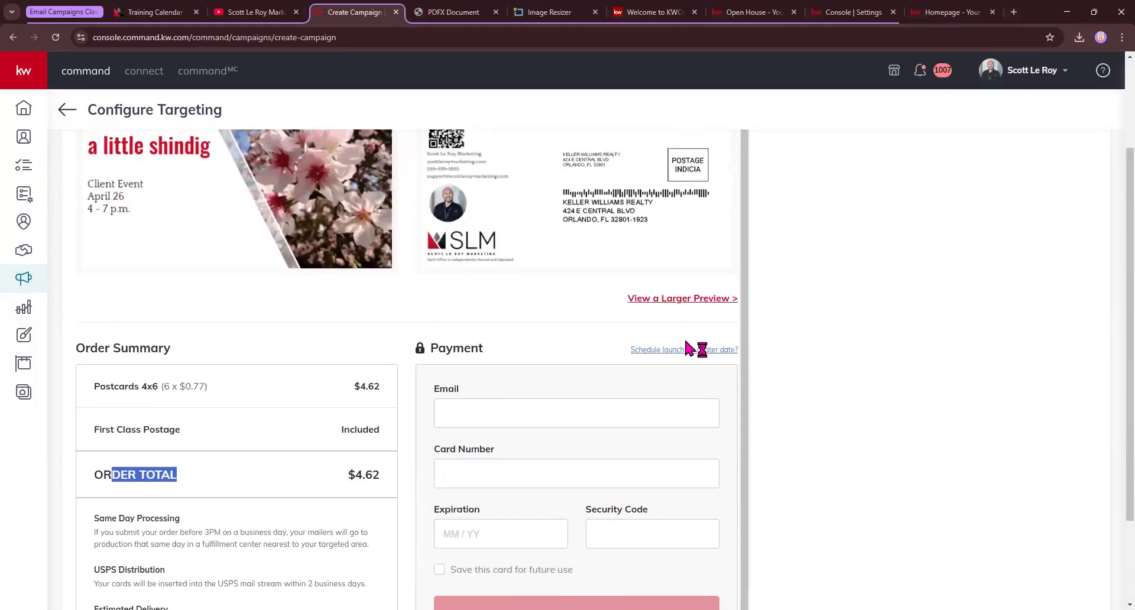
pyautogui.scroll(-2, 696, 358)
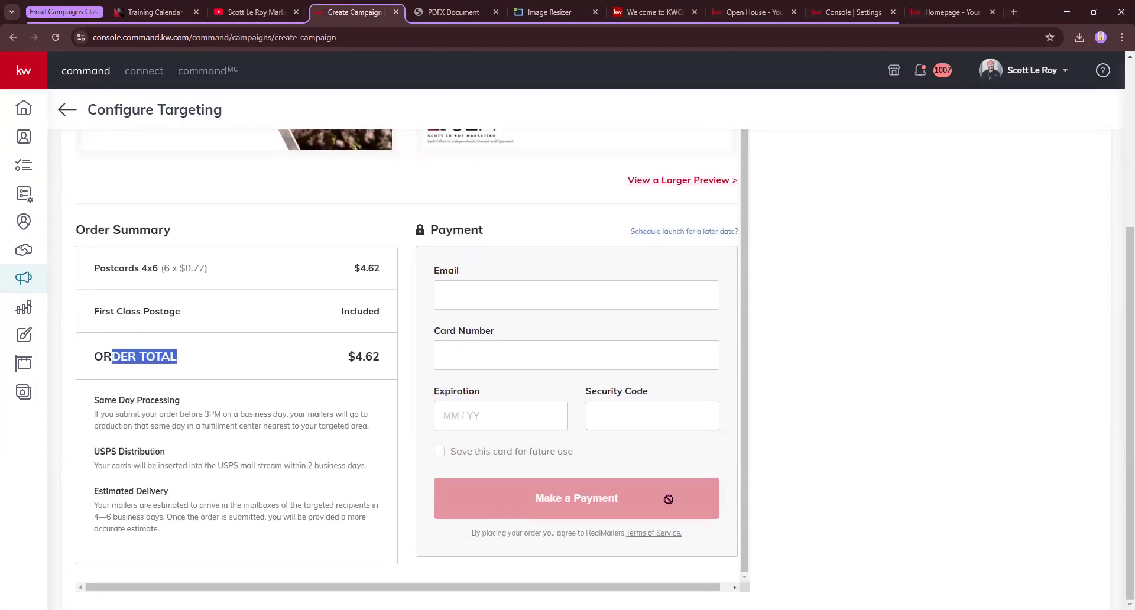
pyautogui.scroll(5, 600, 236)
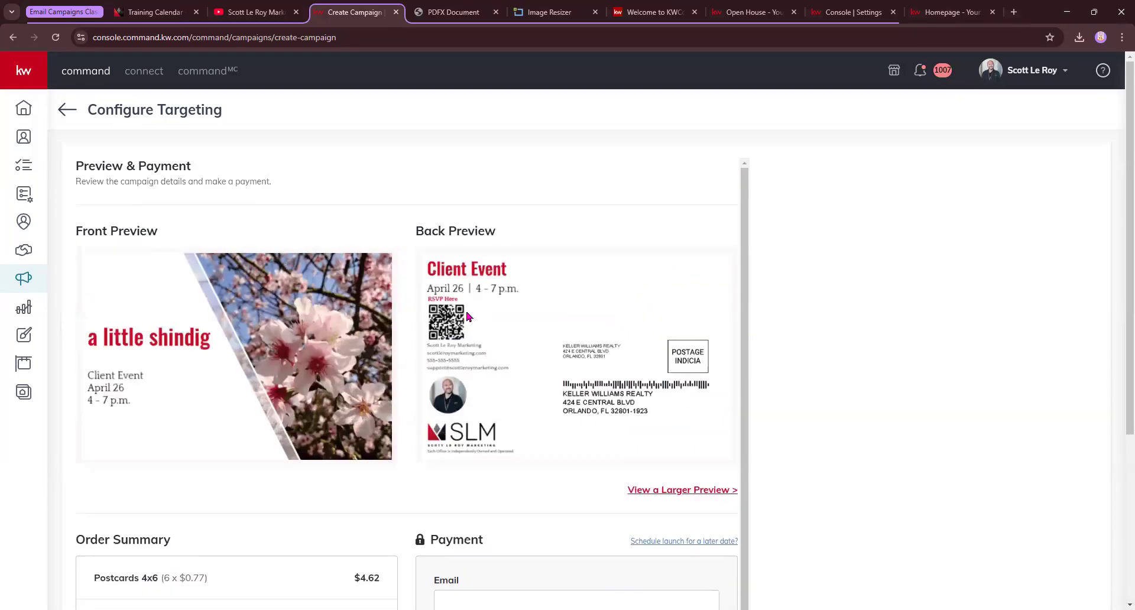
pyautogui.click(70, 113)
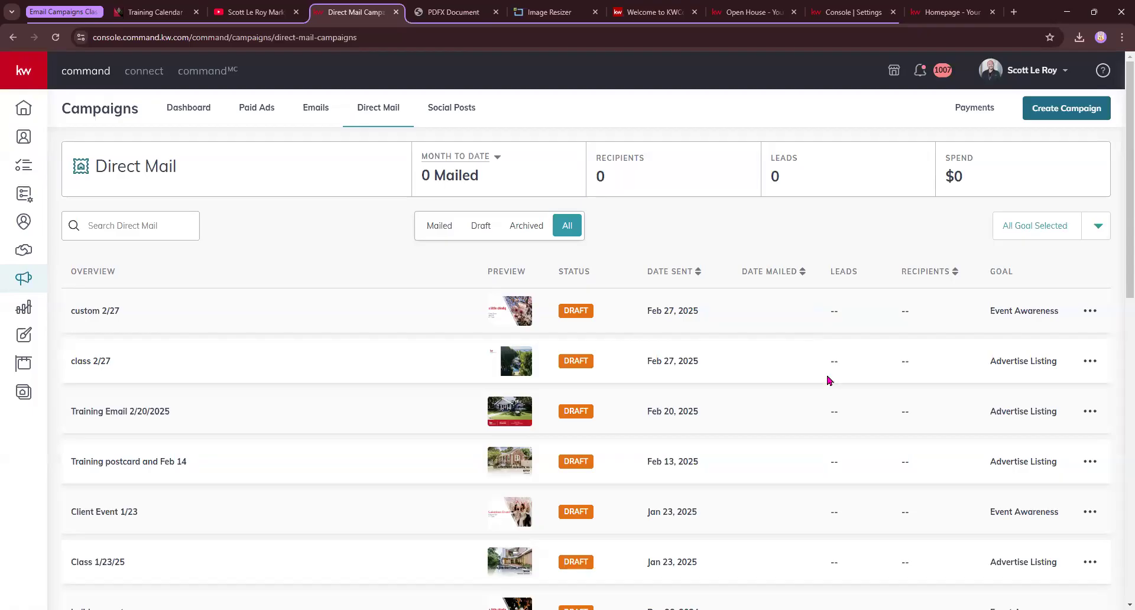
# Scroll the Direct Mail campaign list to view the custom 2/27 draft among older drafts
pyautogui.scroll(-1, 827, 381)
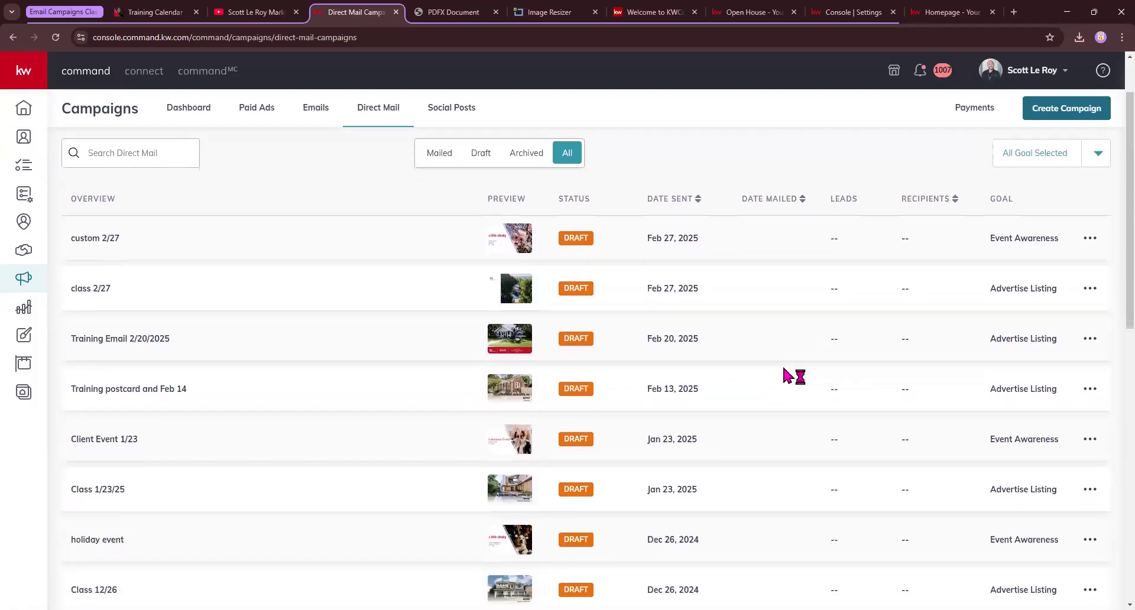
pyautogui.scroll(-2, 786, 376)
pyautogui.scroll(3, 787, 376)
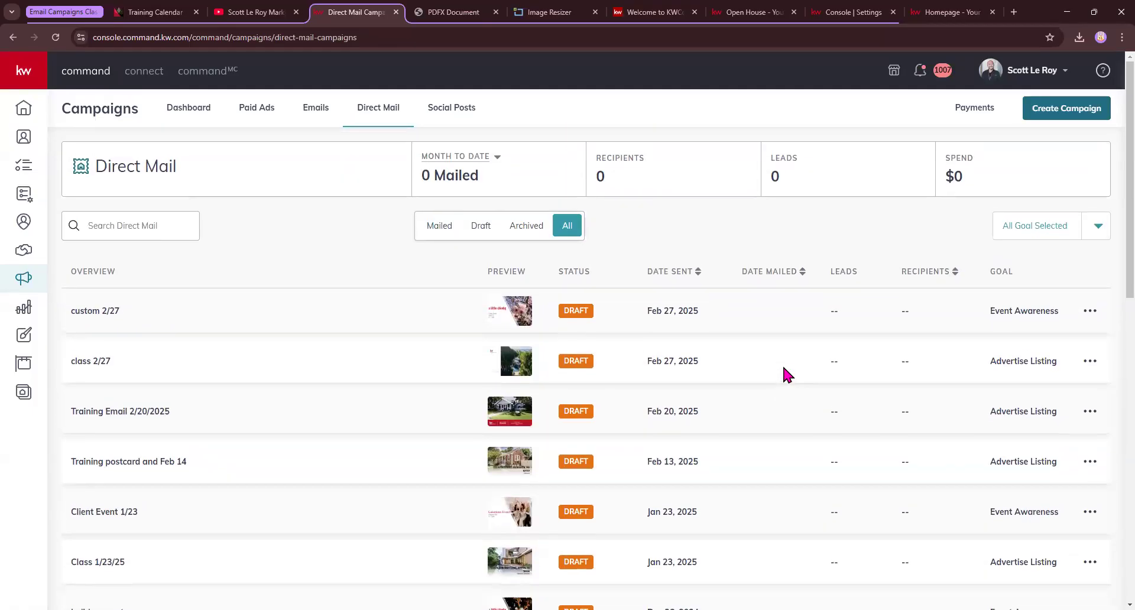